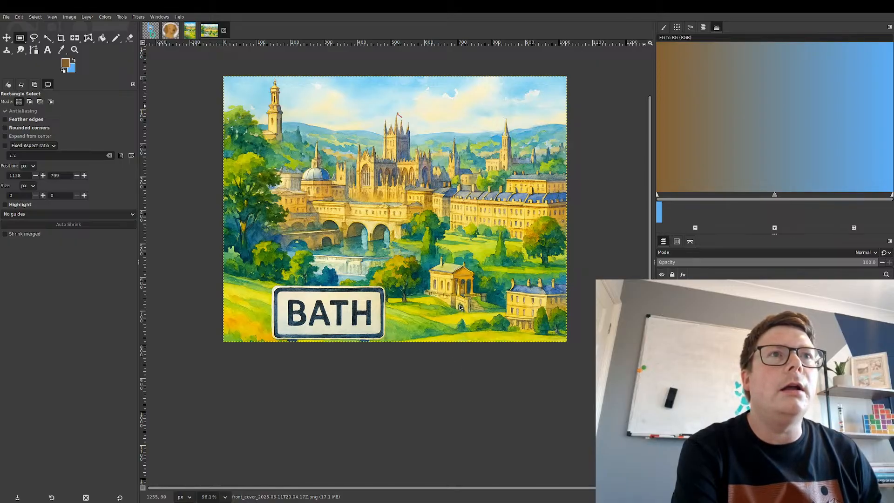
- Open the royal_victoria_park illustration showing two children in a tree
double_click(396, 231)
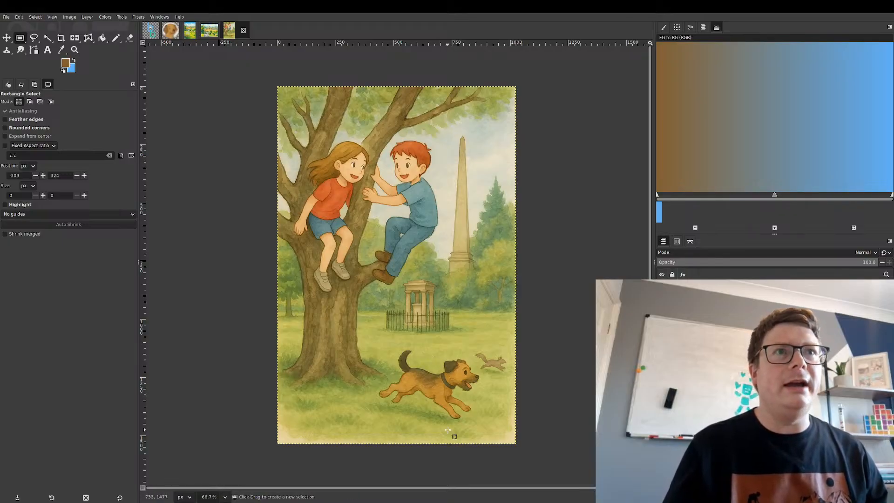
drag(467, 277, 495, 304)
click(504, 268)
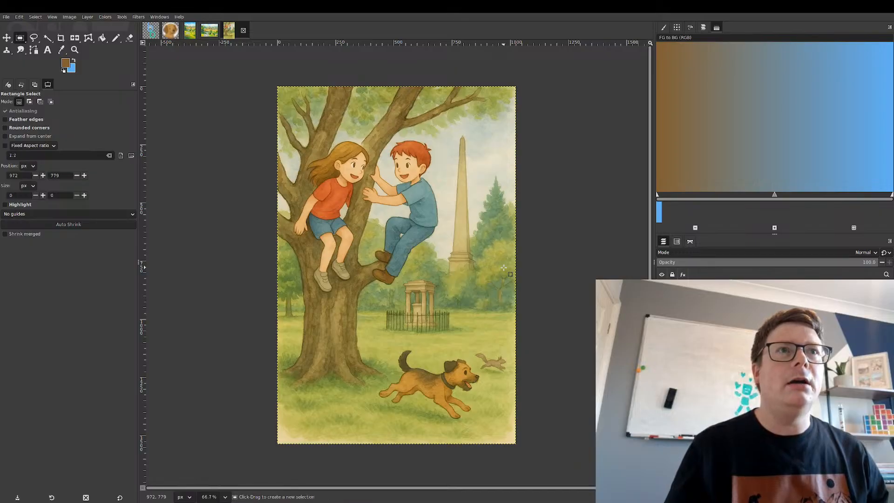
click(380, 99)
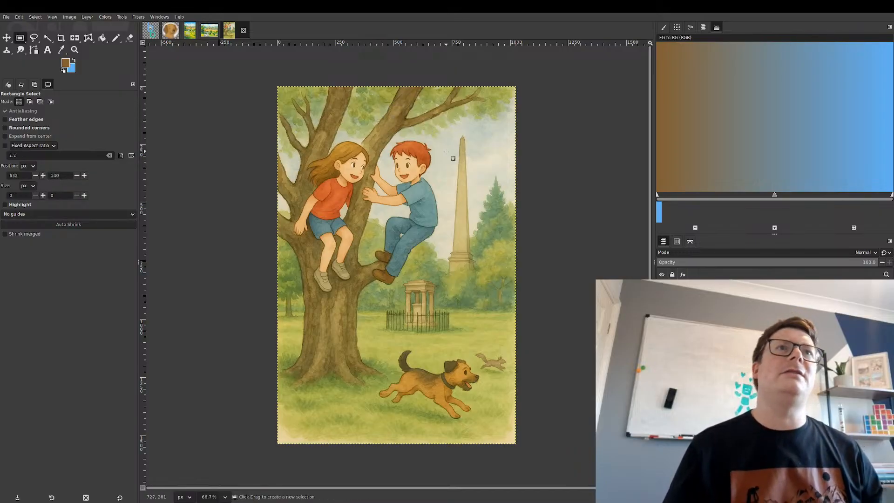
click(425, 120)
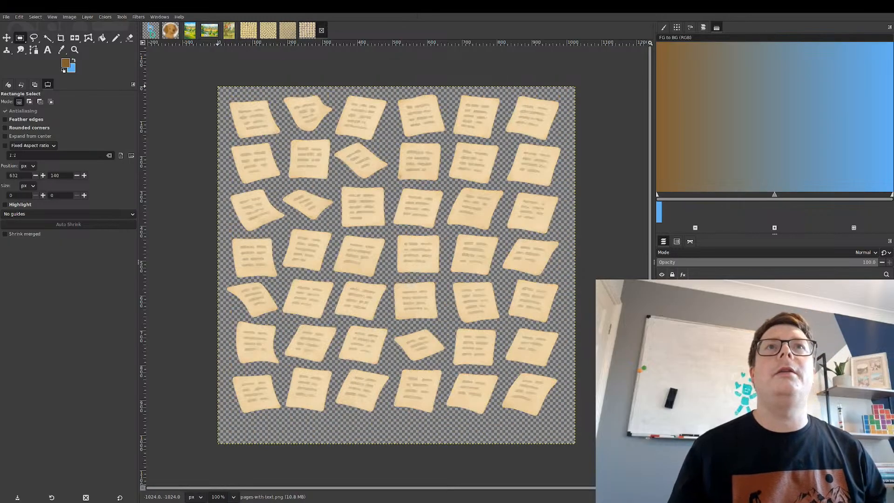
- Compare the park illustration with the loose-page sheets and examine the branches above the boy as a place for a page
click(227, 30)
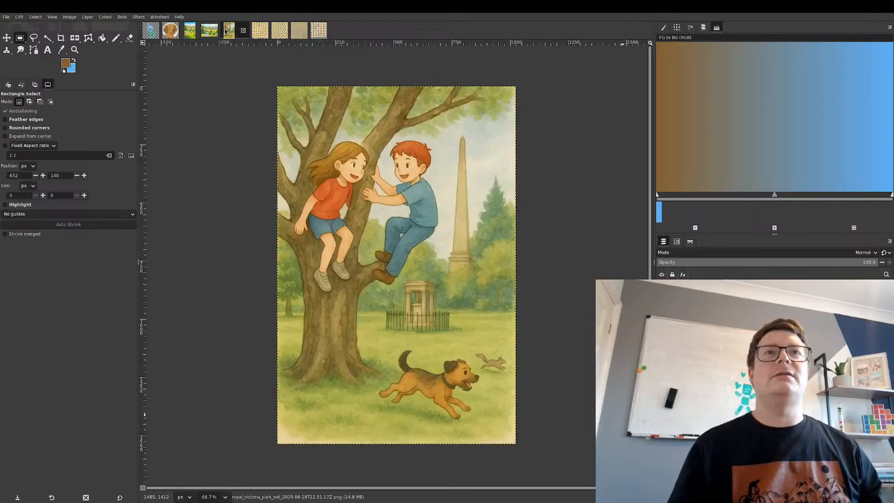
click(300, 34)
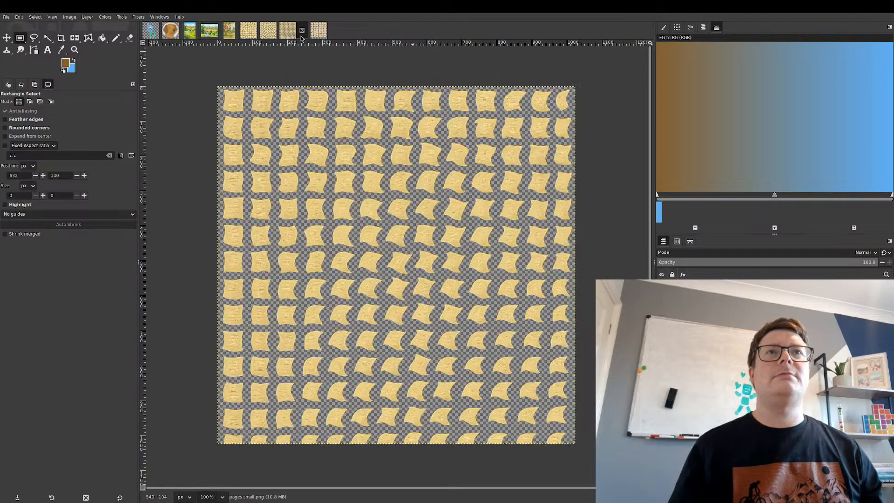
click(271, 30)
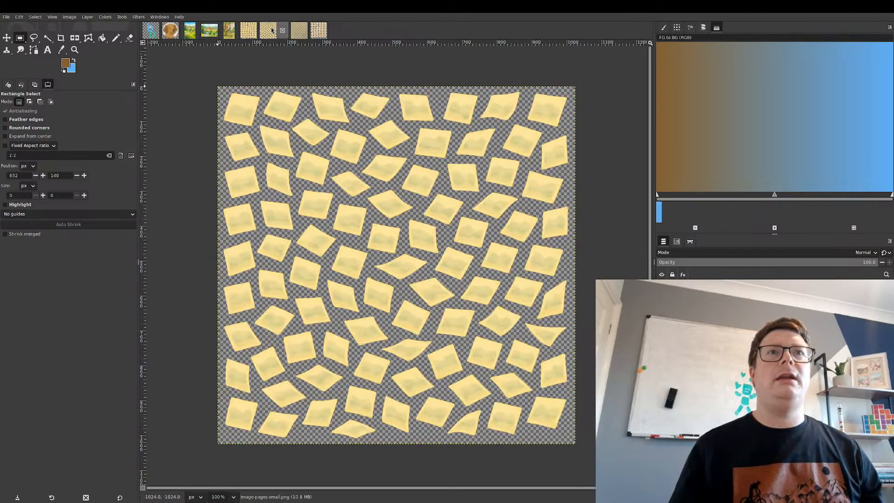
click(6, 112)
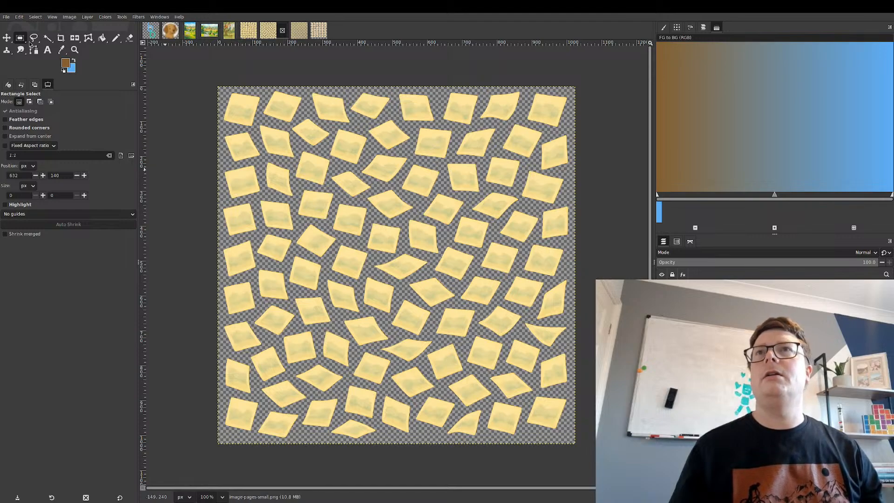
click(232, 32)
drag(416, 102, 439, 126)
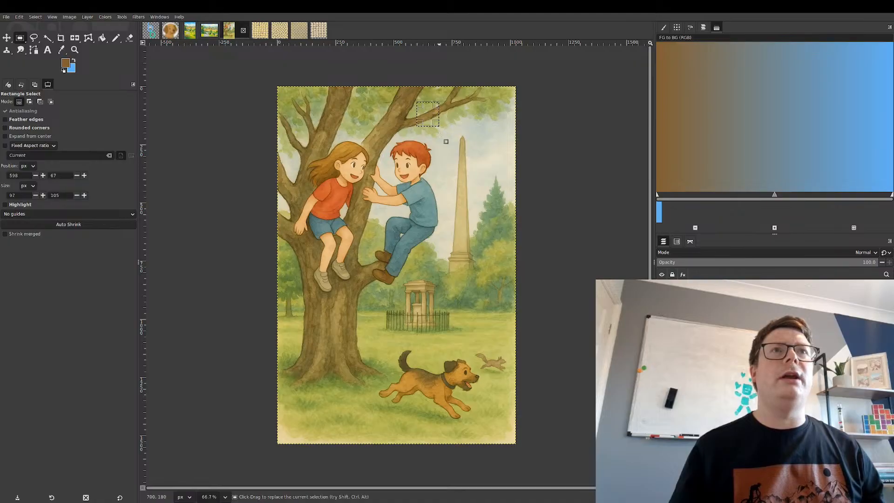
click(459, 115)
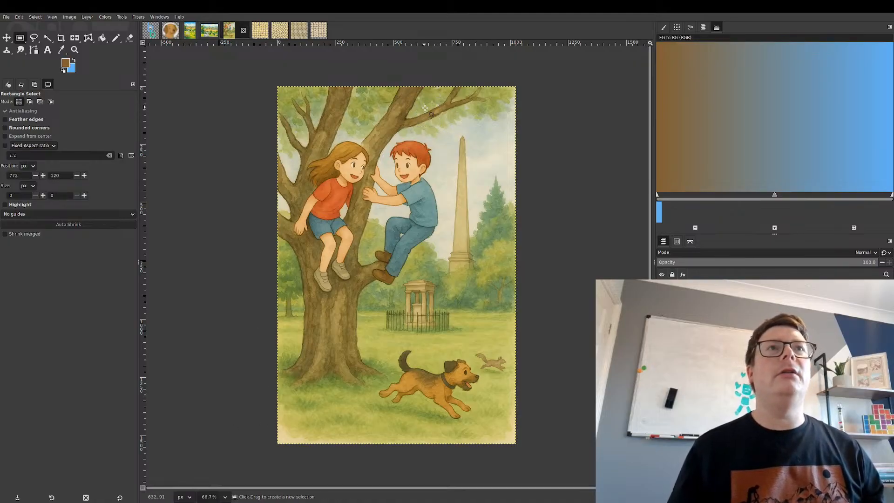
scroll(424, 108, up, 5)
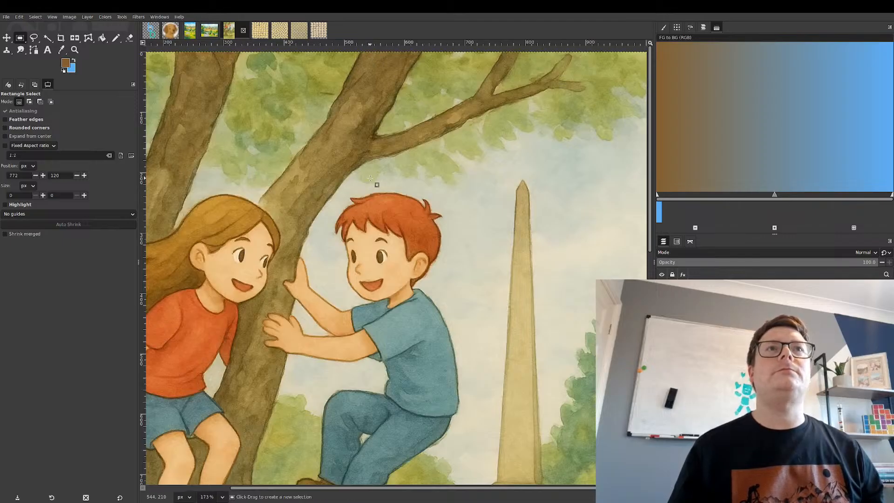
- Outline the page in the bottom-right corner of image-pages-small.png with Free Select and copy it
click(279, 31)
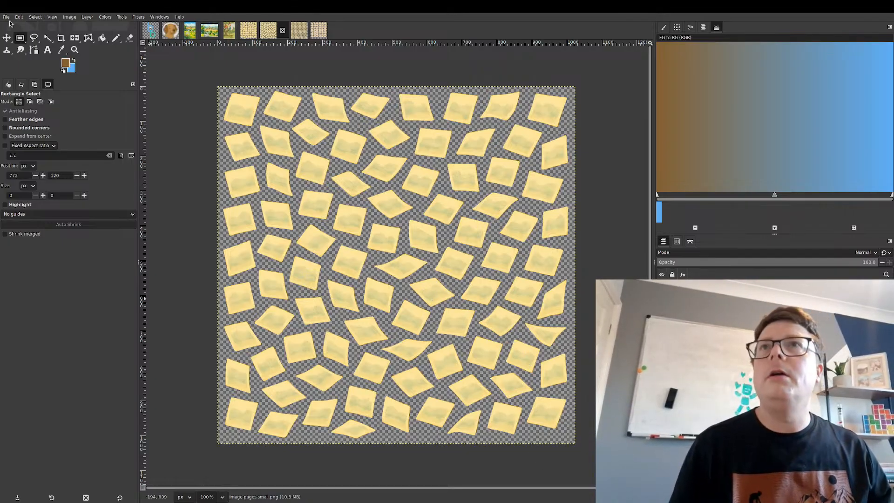
click(34, 39)
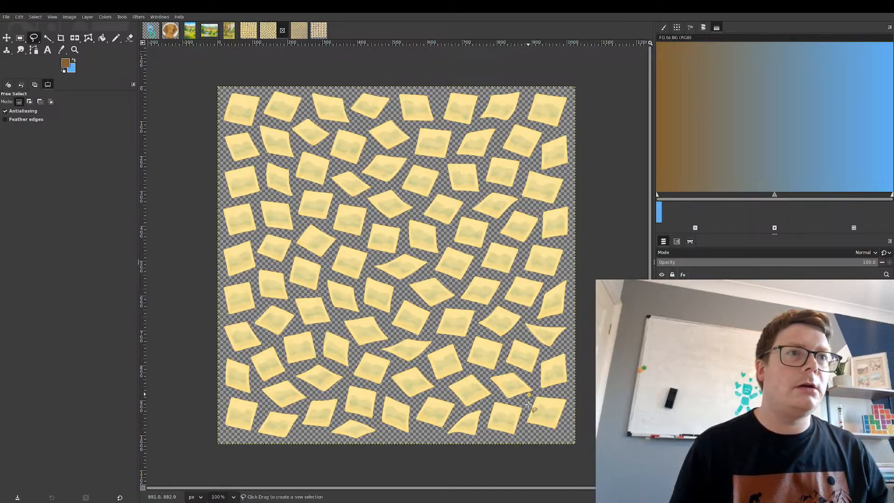
click(529, 394)
click(521, 431)
click(569, 438)
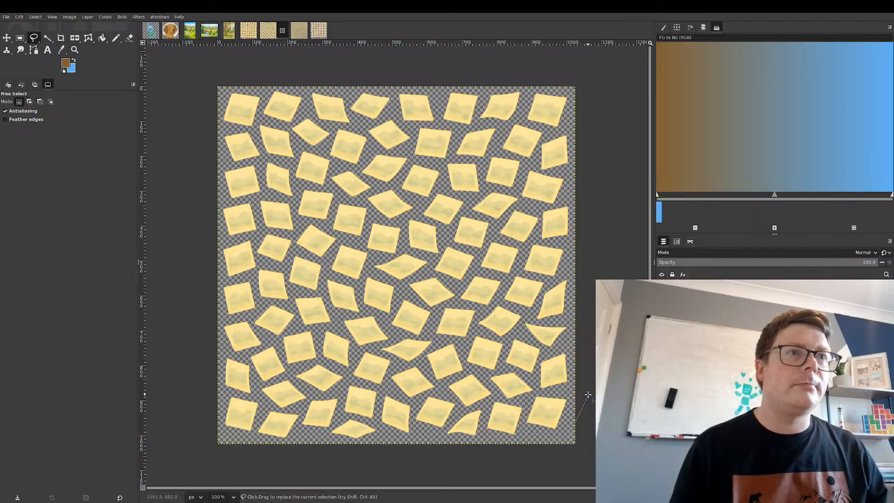
click(570, 396)
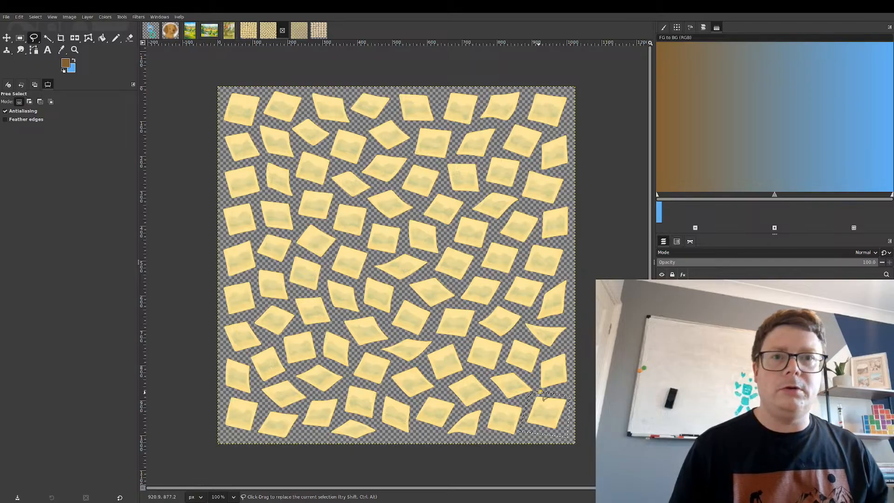
key(ctrl+c)
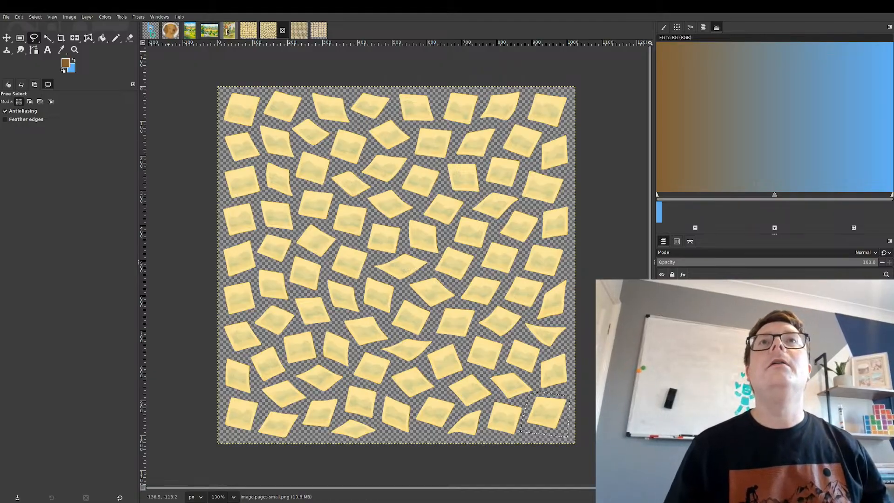
- Paste the copied page into the park illustration and move it onto the branch above the boy's head
key(alt+5)
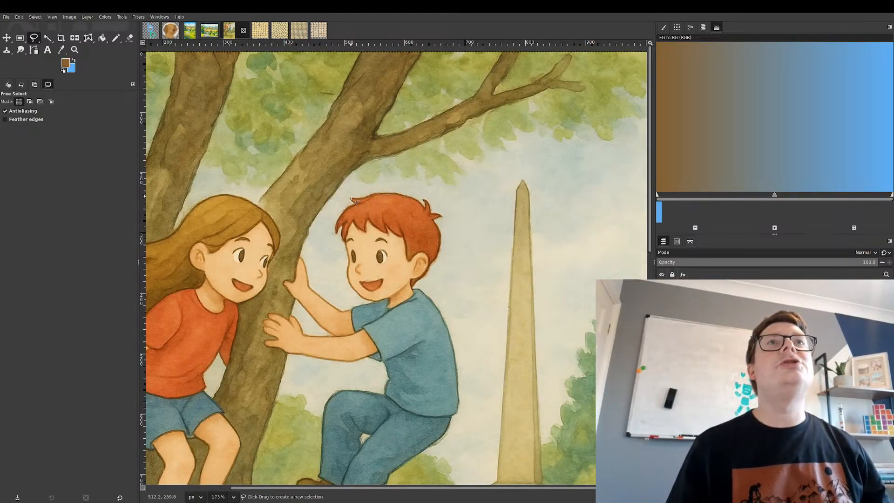
key(ctrl+v)
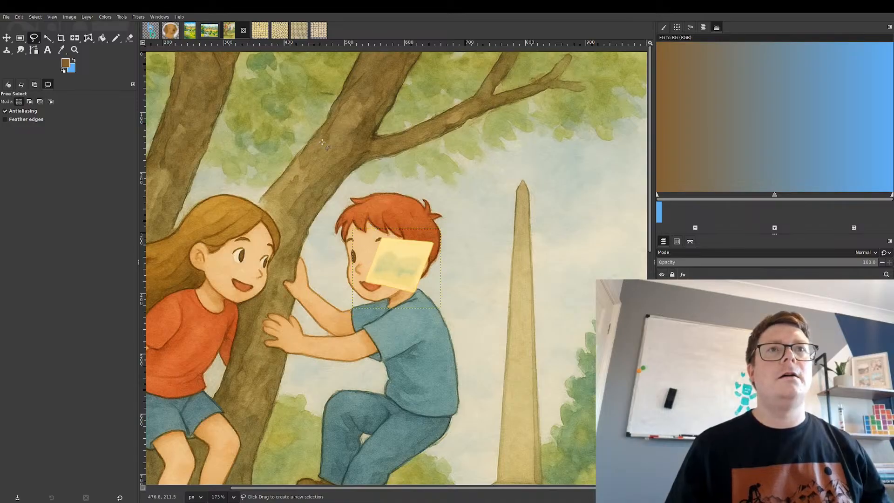
key(m)
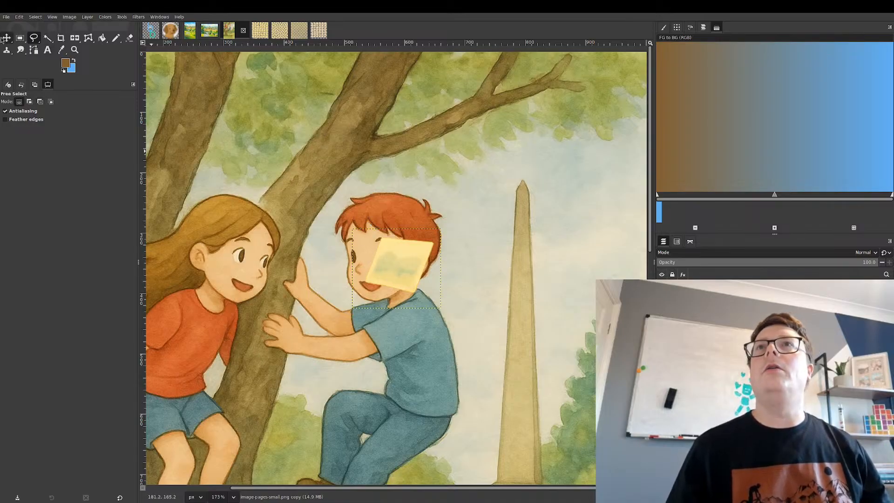
drag(398, 278, 422, 107)
scroll(366, 261, down, 5)
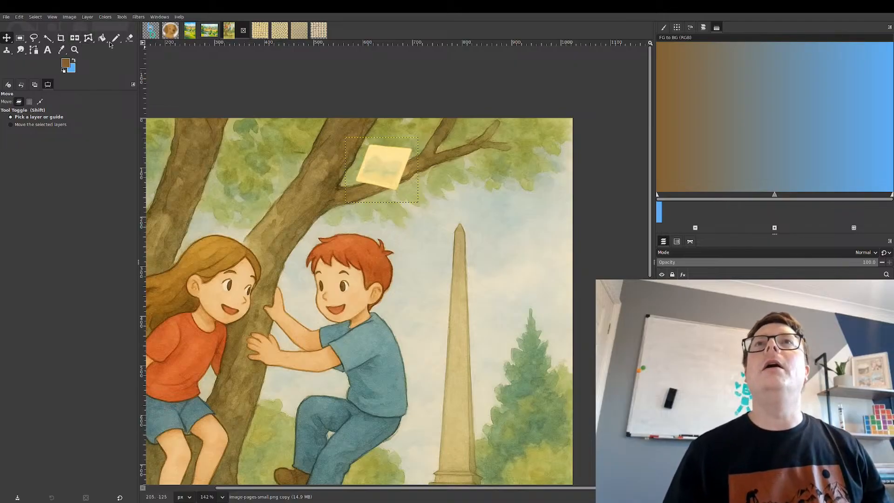
- Scale the pasted page down proportionally to about 71% with Unified Transform and nudge it to overlap the branch's upper edge
click(87, 39)
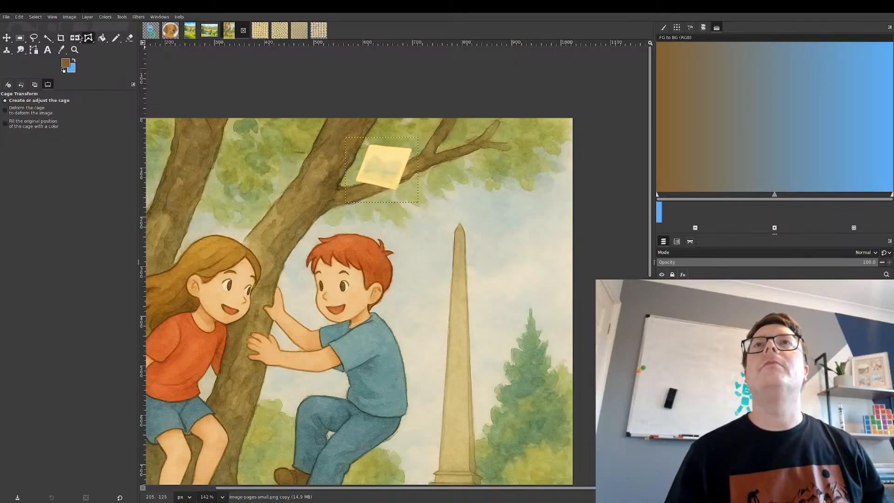
key(shift+t)
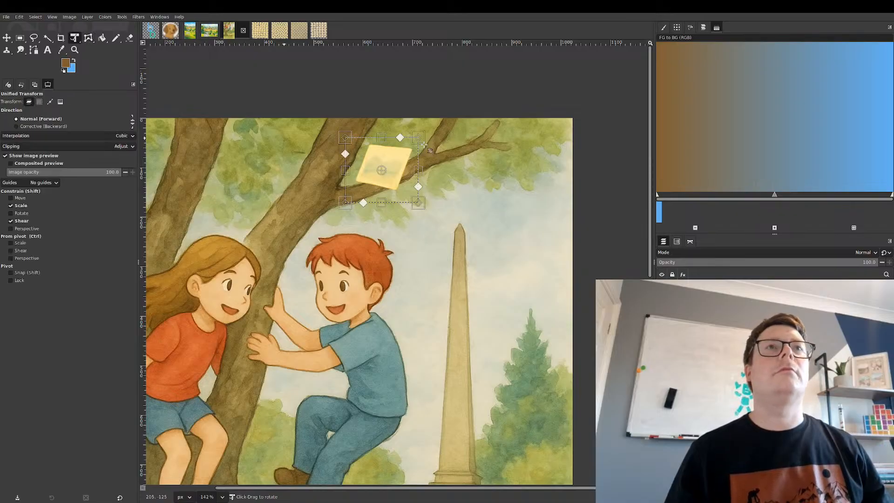
click(410, 142)
drag(410, 142, 398, 154)
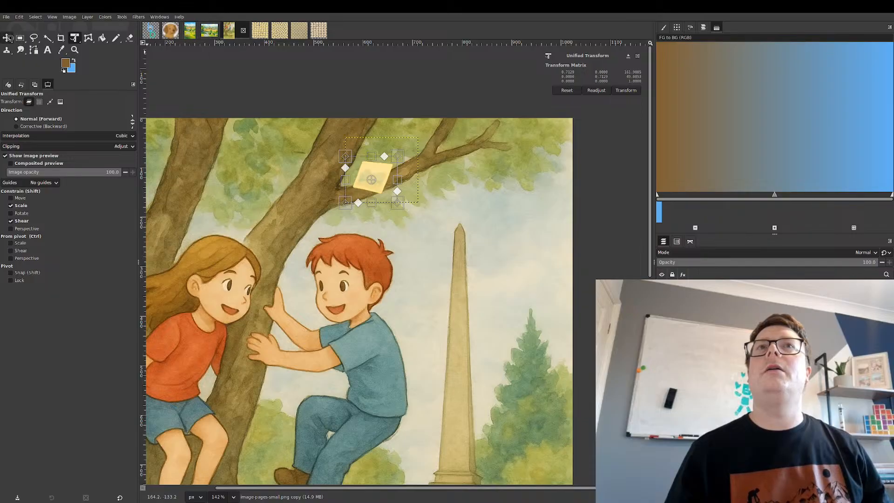
click(7, 38)
drag(380, 188, 381, 181)
- Outline the lower part of the page that covers the branch with Free Select, delete it, and clear the selection
ctrl+scroll(381, 180, up, 5)
ctrl+scroll(376, 184, up, 3)
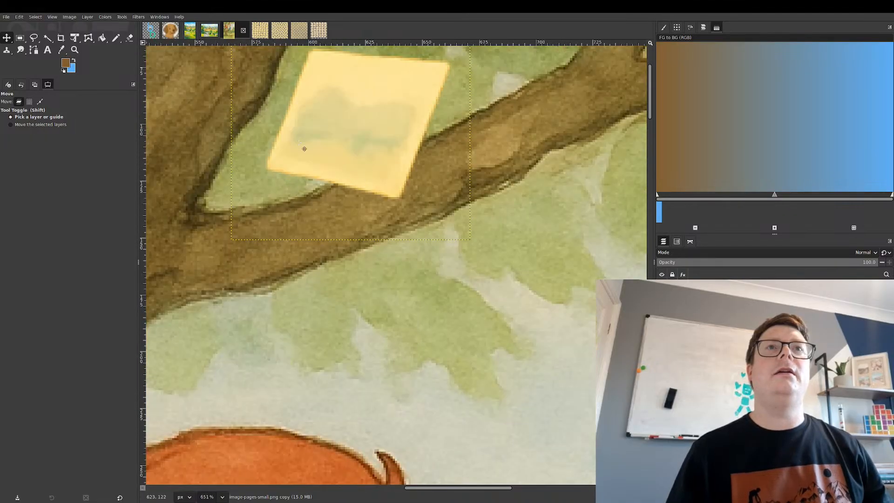
click(34, 38)
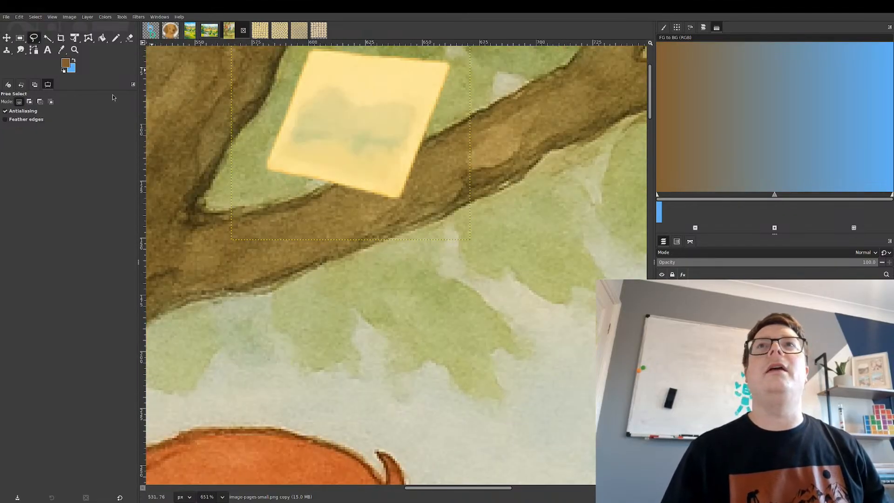
click(334, 186)
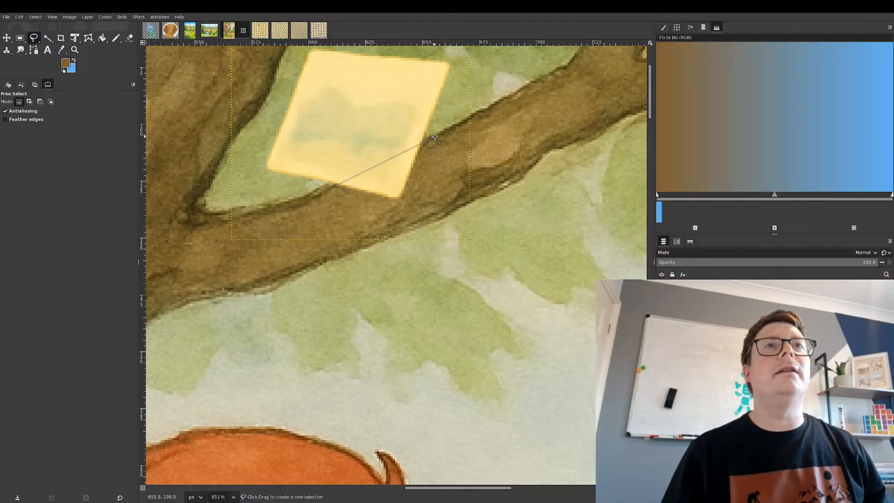
click(434, 138)
click(433, 224)
click(307, 214)
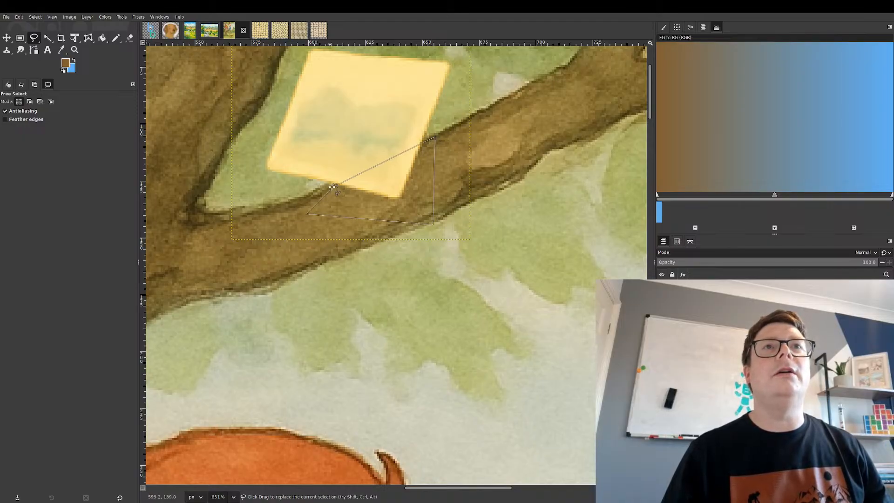
click(337, 186)
key(Return)
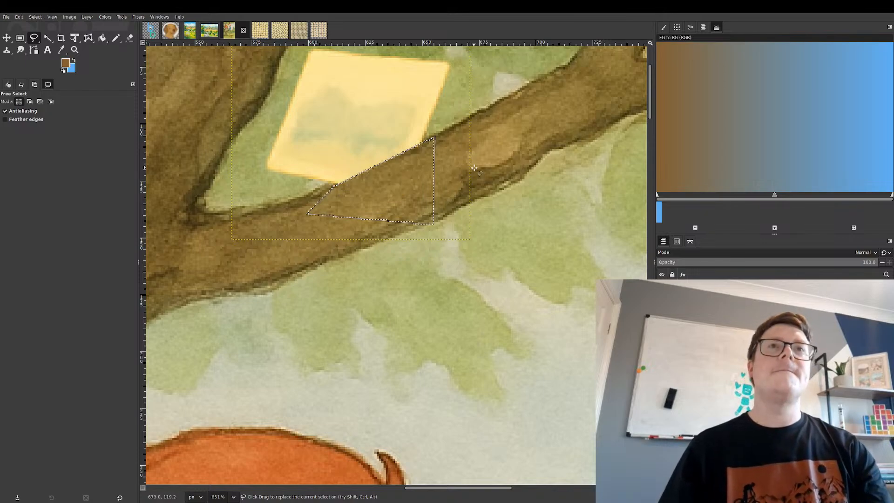
click(19, 39)
click(359, 279)
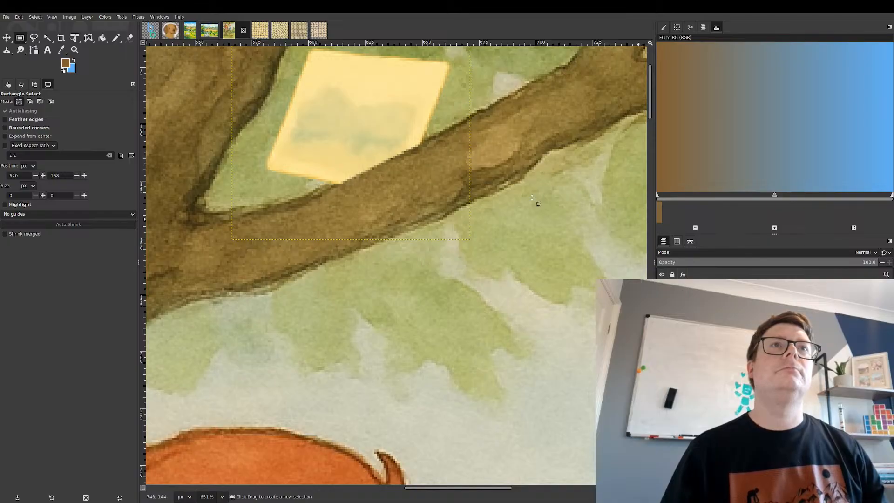
- Trim the remaining sliver of page along the branch's upper edge with a narrow Free Select outline and clear the selection
click(35, 38)
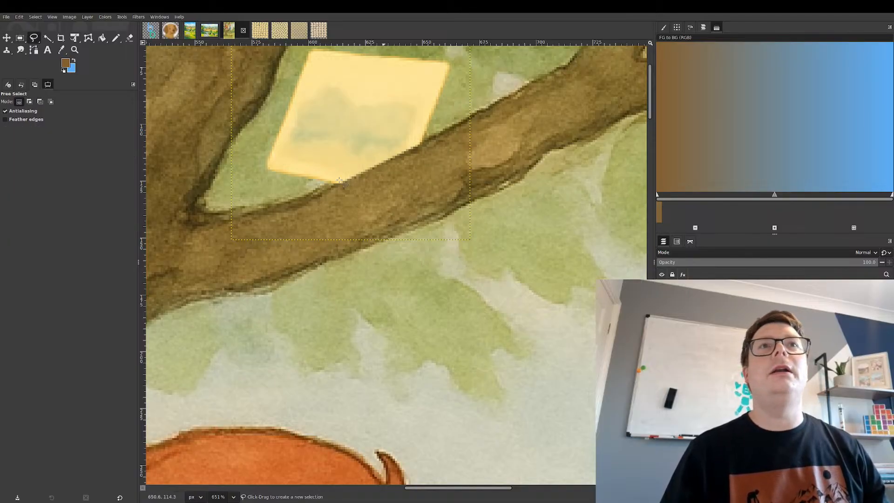
click(329, 185)
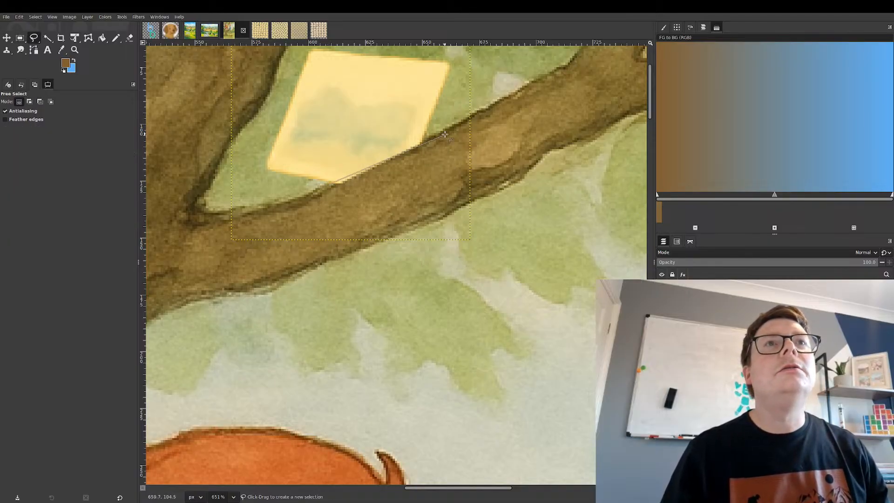
click(444, 131)
click(375, 217)
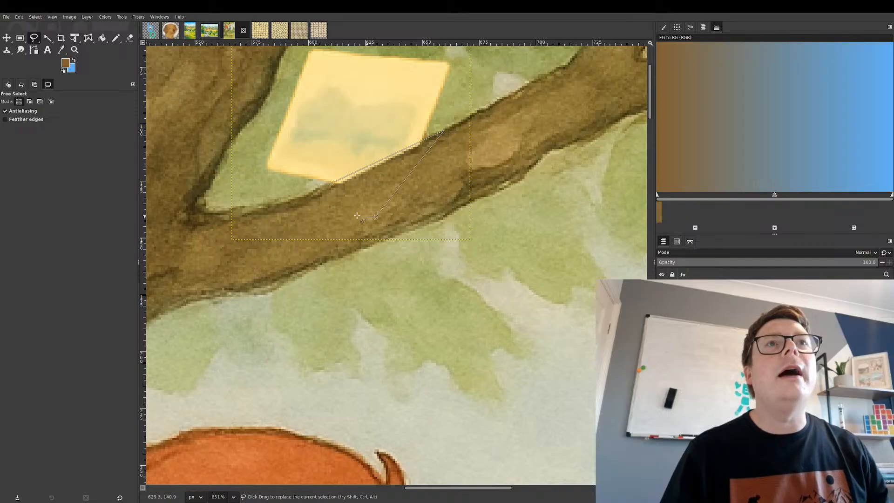
click(330, 186)
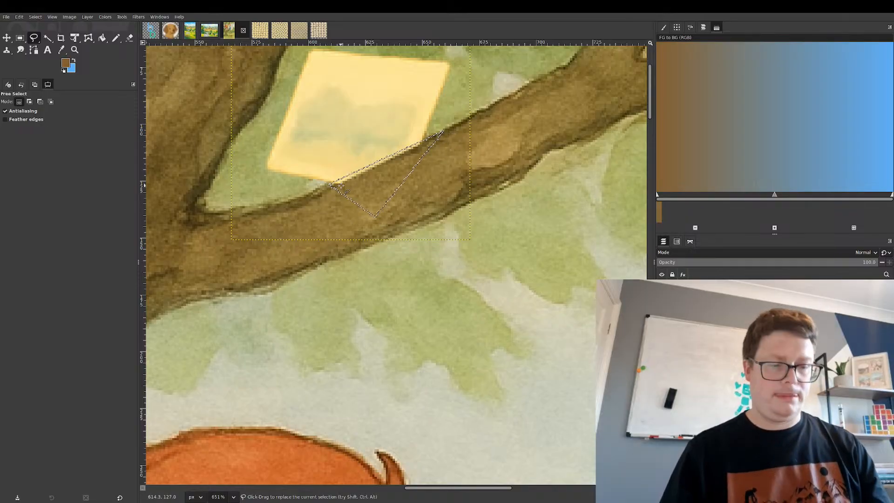
key(Return)
scroll(438, 231, down, 2)
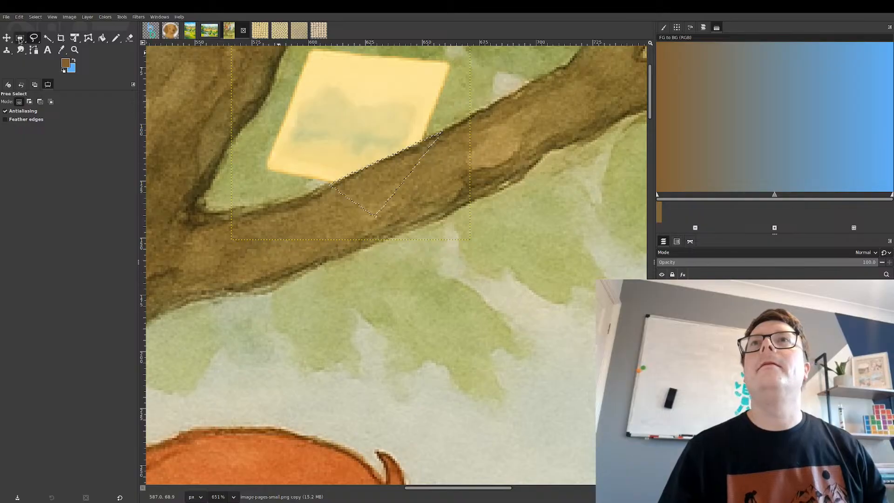
key(r)
scroll(452, 235, down, 5)
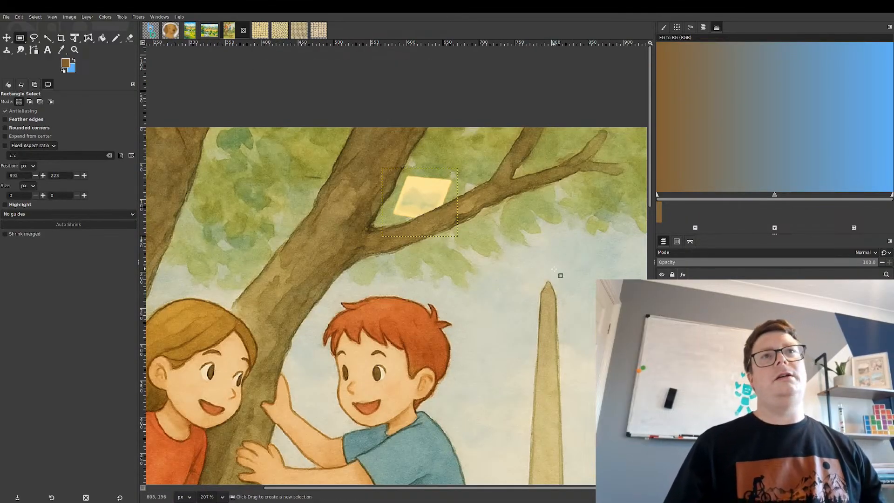
- Recolour the pasted page with a GEGL colour operation, turning its warm yellow paler and greener to match the surrounding foliage
scroll(561, 282, down, 3)
scroll(548, 288, down, 5)
scroll(548, 288, up, 2)
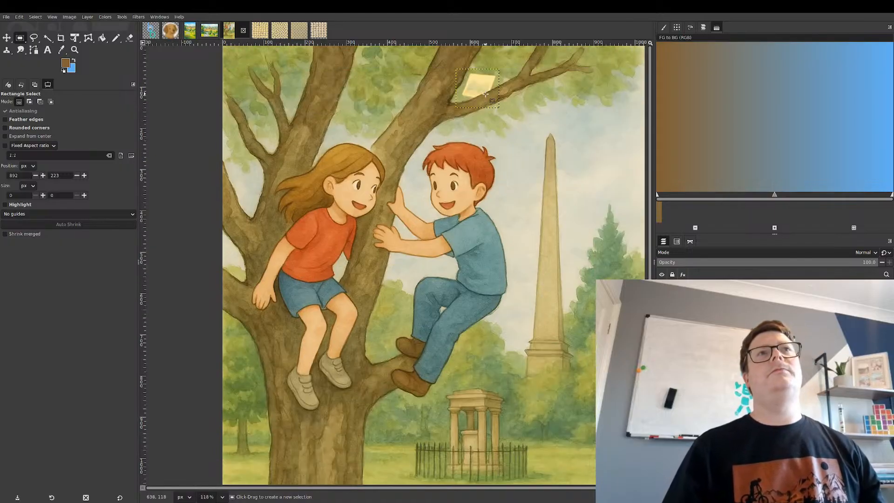
scroll(491, 101, up, 1)
scroll(491, 101, up, 4)
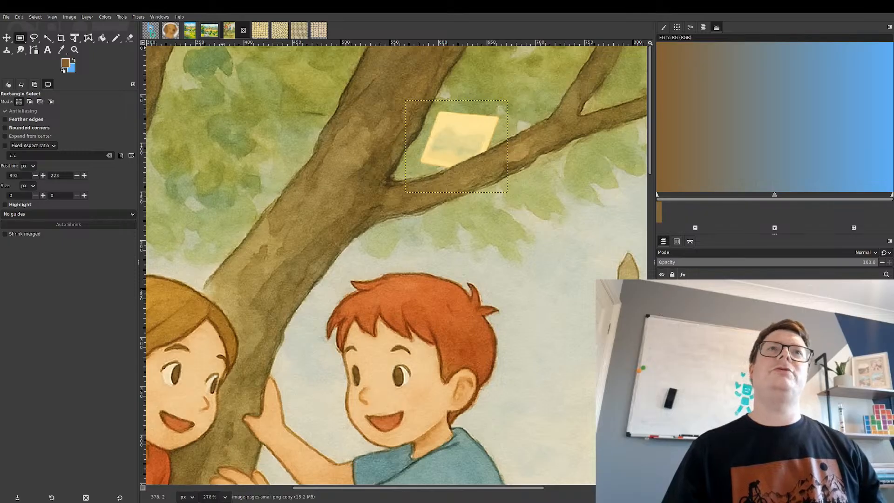
click(117, 36)
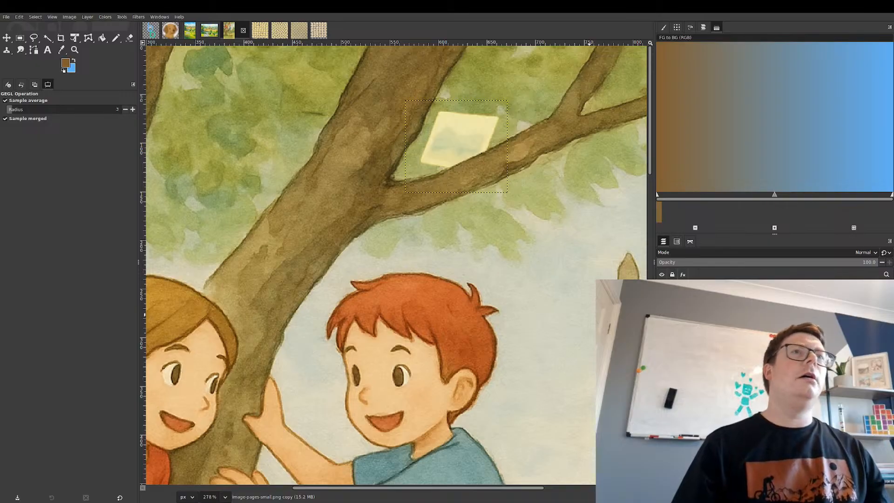
scroll(466, 137, up, 5)
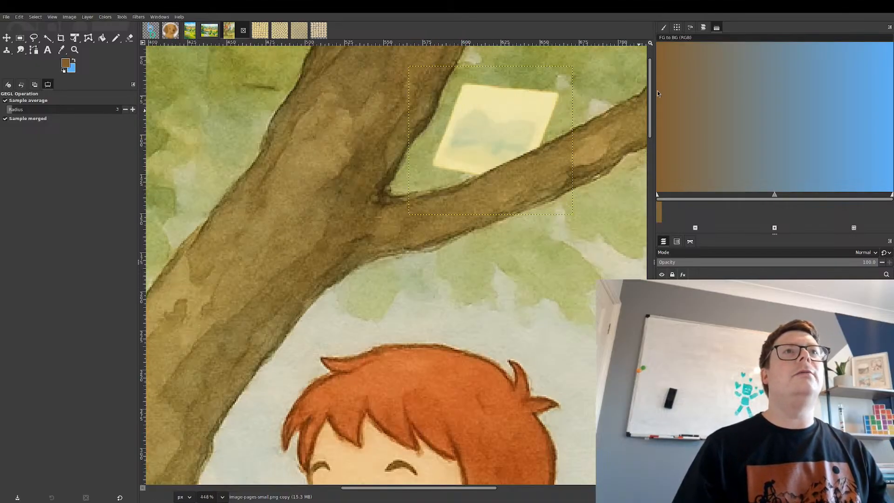
scroll(549, 106, up, 8)
scroll(273, 415, down, 4)
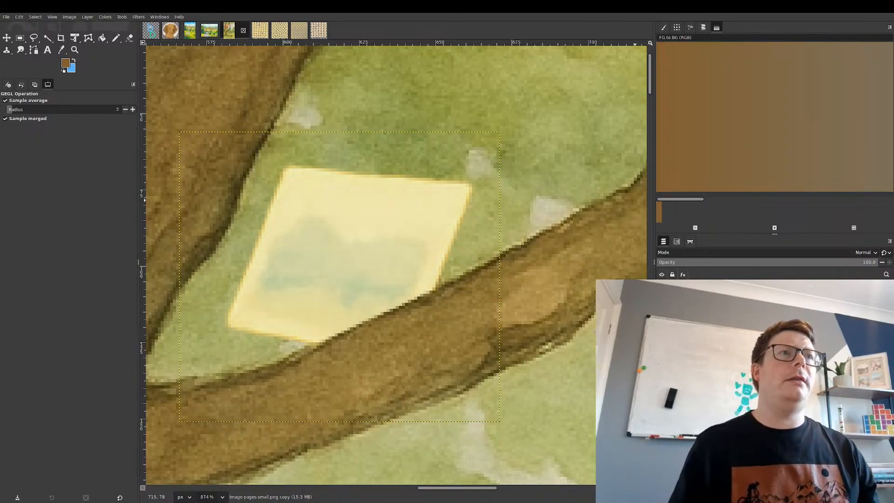
- Switch to Rectangle Select and make the park illustration the active layer instead of the pasted page
scroll(389, 210, down, 7)
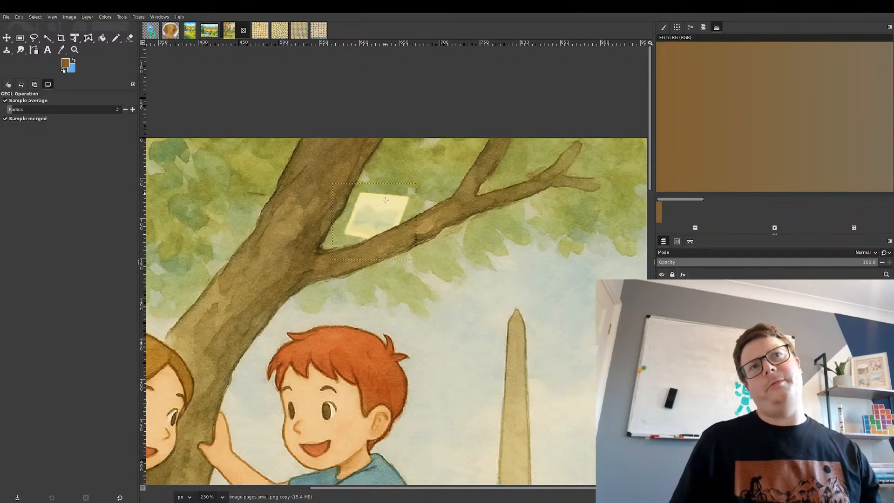
scroll(385, 200, down, 8)
scroll(385, 200, up, 6)
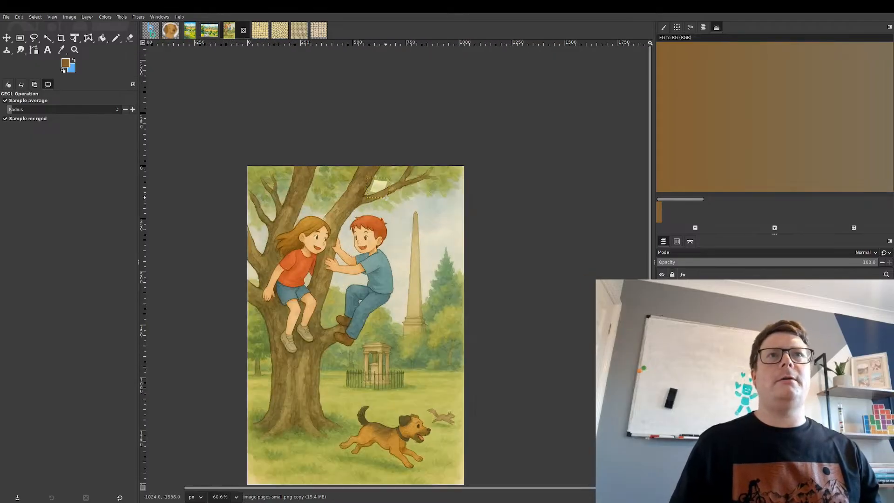
scroll(386, 198, up, 14)
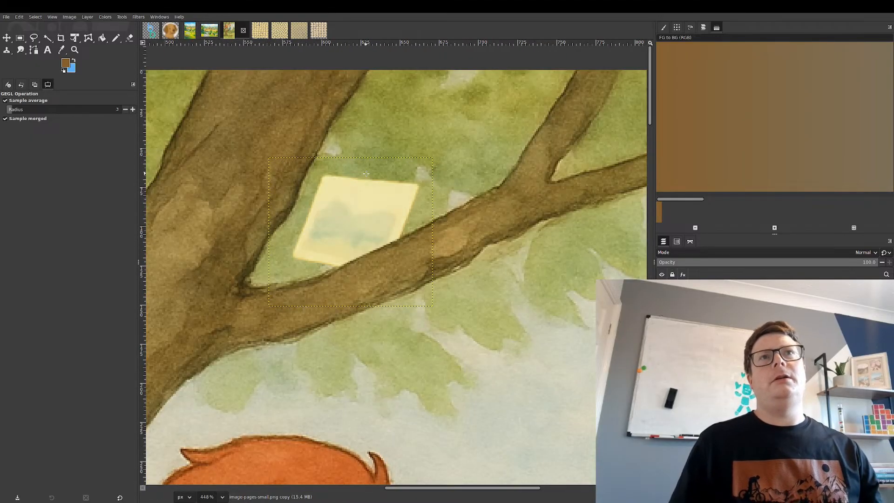
scroll(365, 178, down, 3)
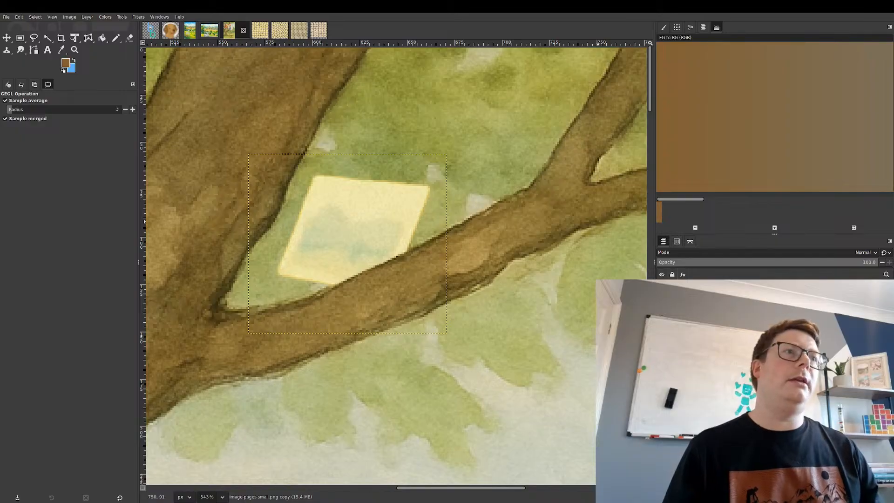
click(20, 38)
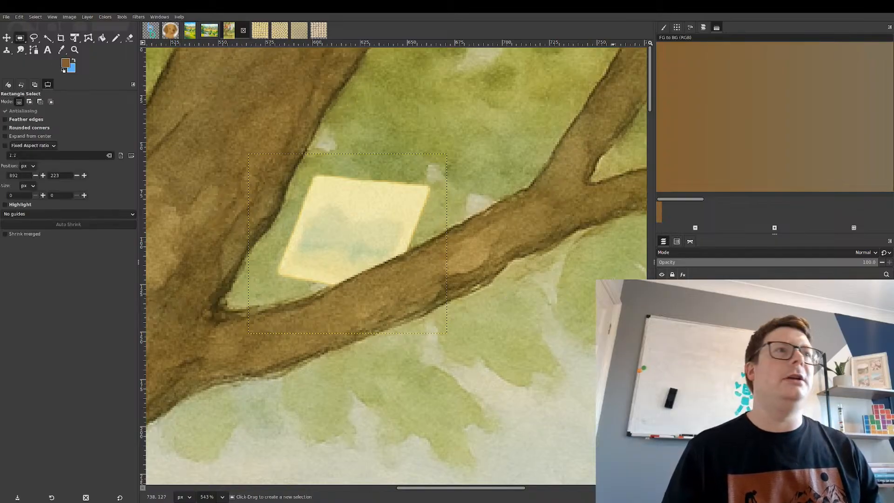
click(708, 305)
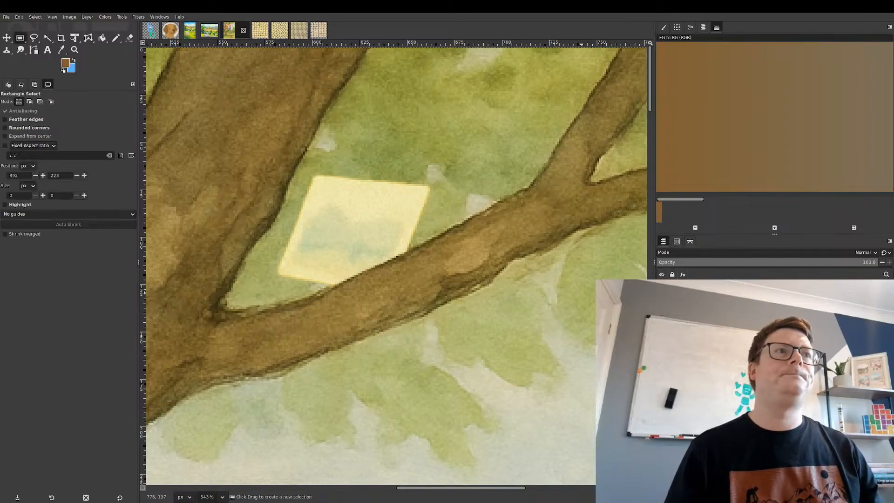
- Check the whole park illustration with the page in the tree and export it as royal_victoria_park.png
scroll(456, 194, down, 3)
scroll(431, 228, down, 4)
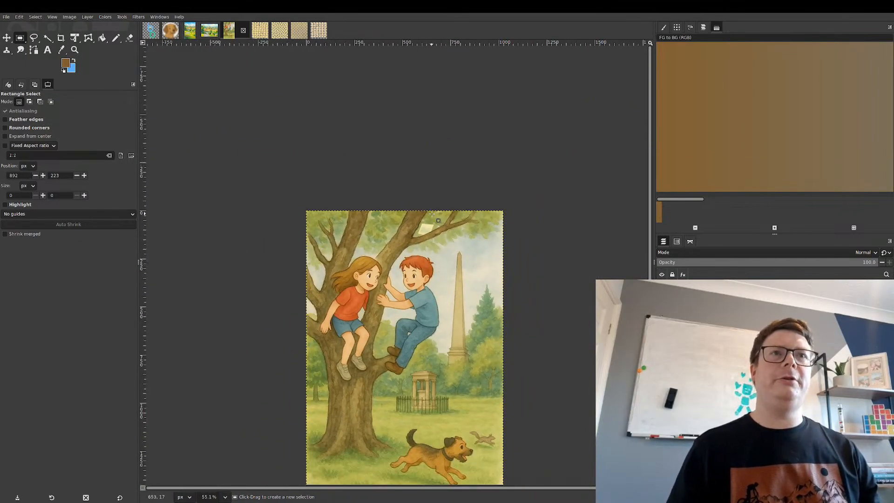
scroll(429, 397, down, 3)
scroll(433, 395, up, 4)
scroll(434, 394, up, 2)
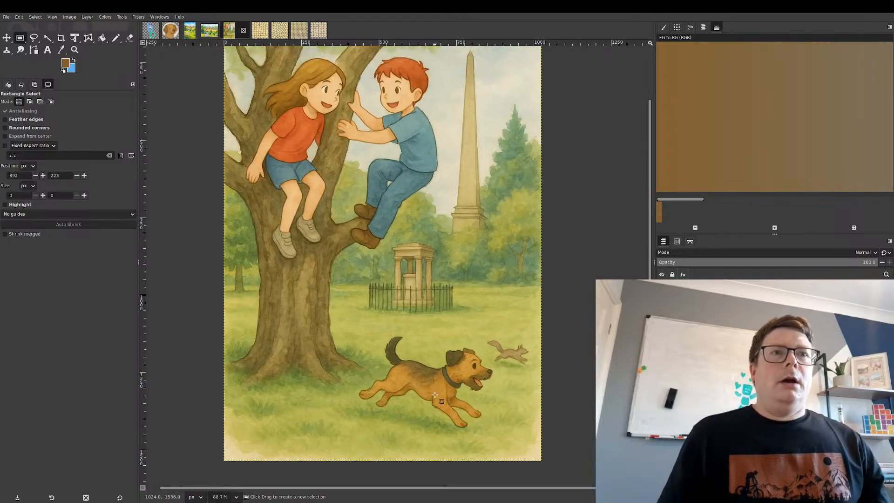
scroll(447, 344, down, 1)
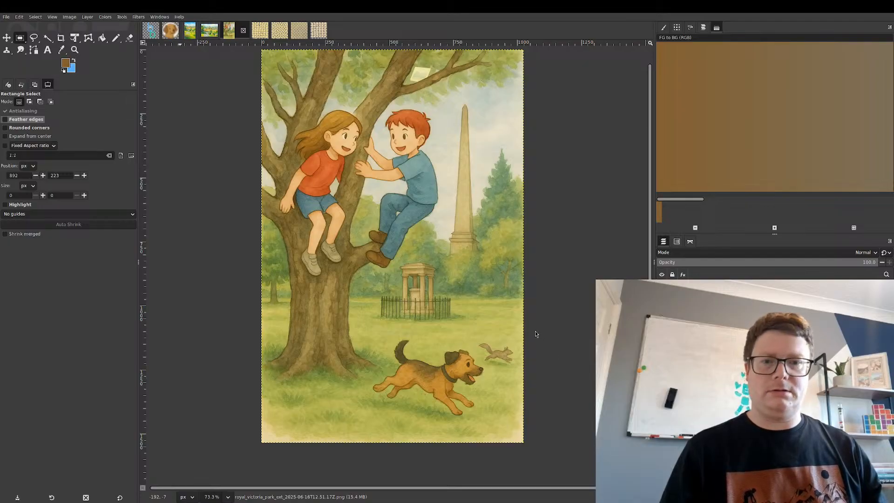
key(ctrl+e)
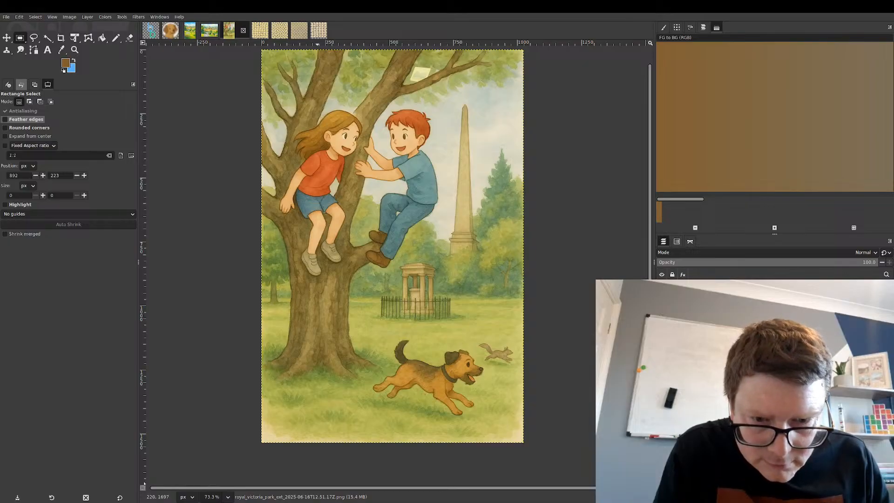
- Switch to Inkscape and relink the selected Victoria Park image to royal_victoria_park.png in the bath folder
key(alt+Tab)
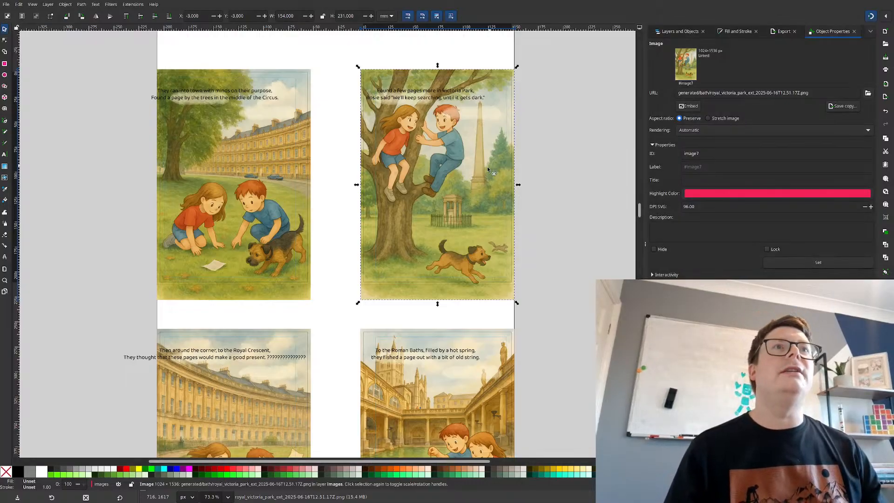
right_click(474, 172)
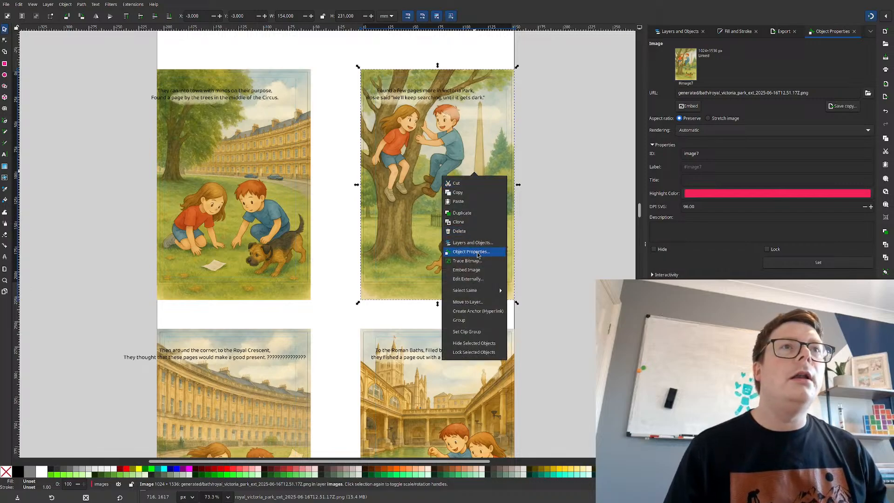
click(624, 139)
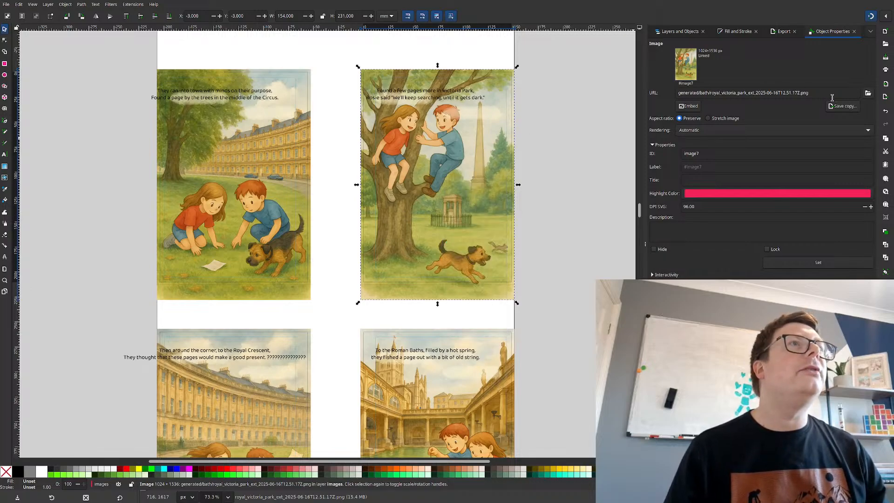
click(867, 94)
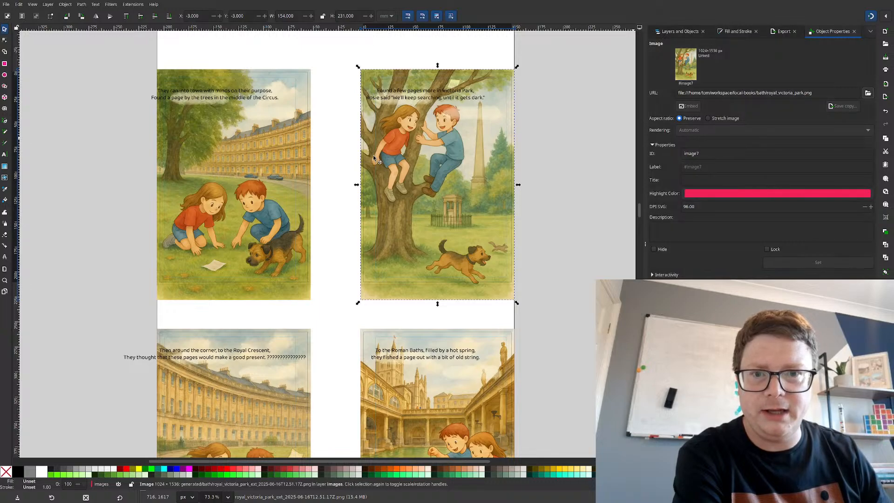
- Move the second verse line on the Victoria Park page down below the boy's feet, to about X 25 mm, Y 123 mm
click(411, 100)
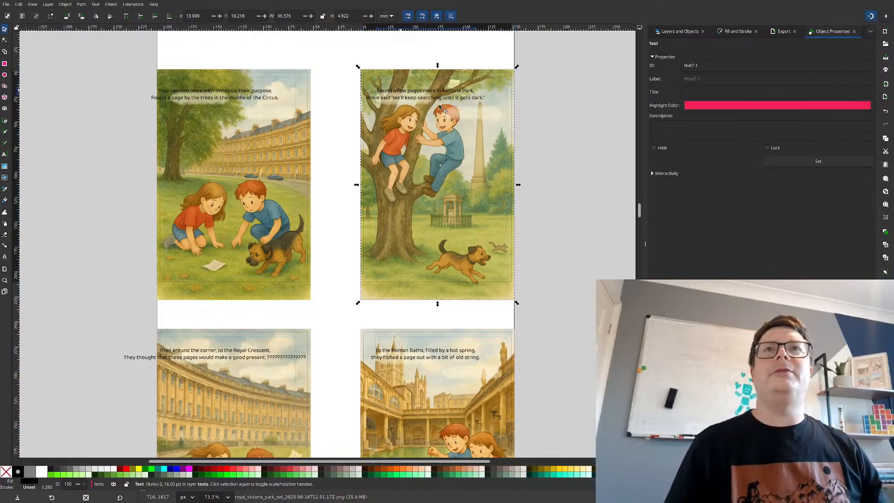
key(3)
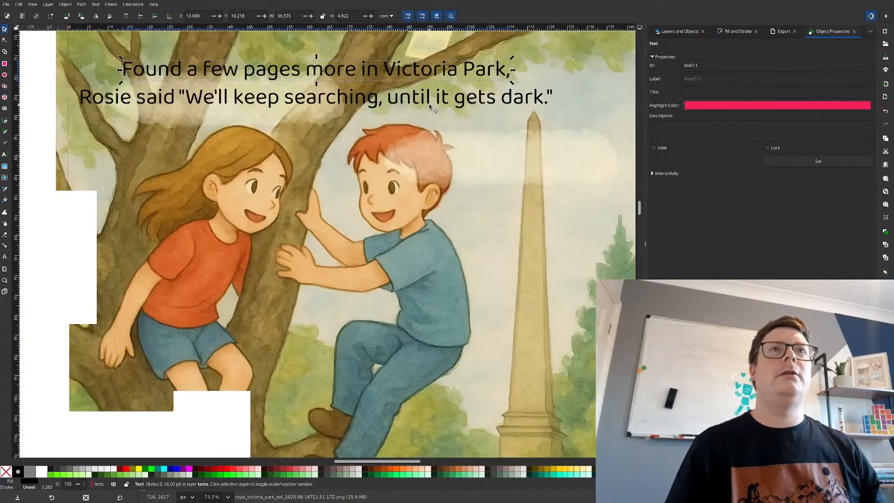
scroll(429, 106, down, 2)
scroll(429, 107, up, 1)
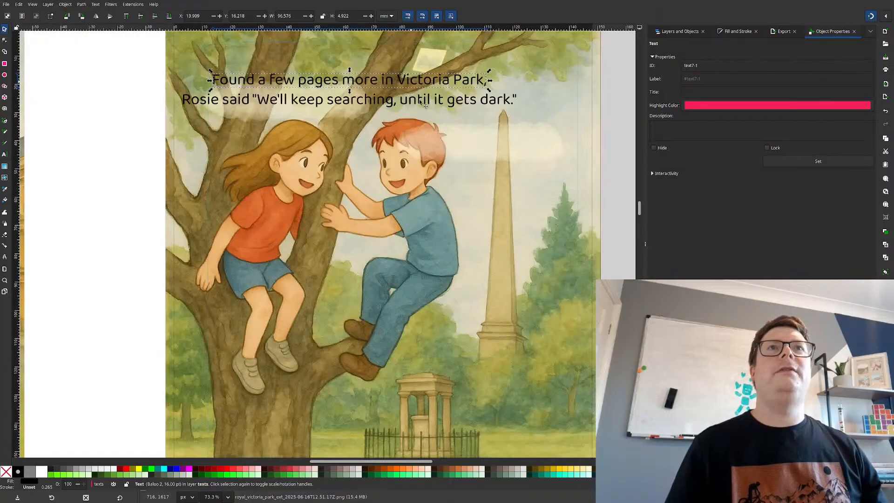
click(314, 107)
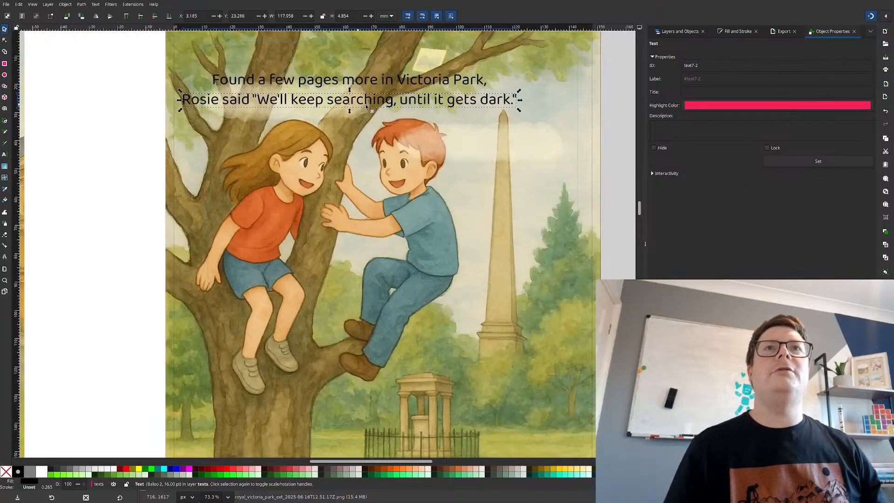
drag(359, 104, 447, 443)
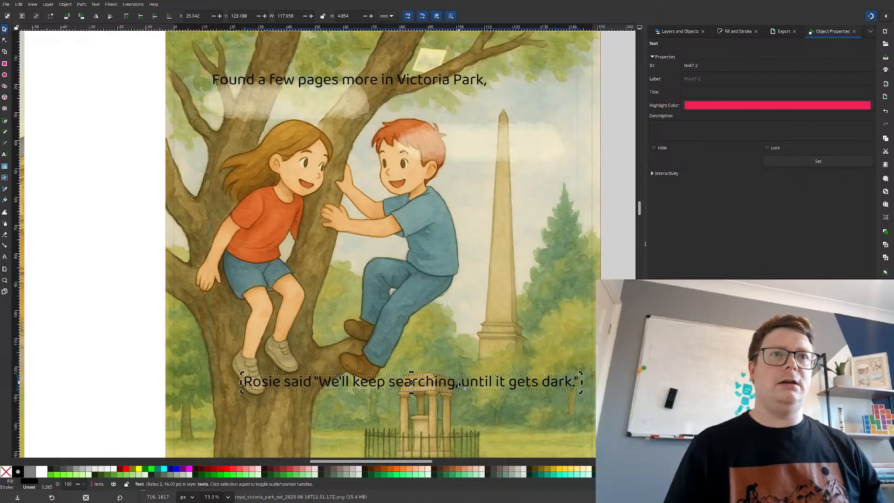
- Break the moved verse line into two lines after "We'll keep" and return to the Selector tool
double_click(391, 382)
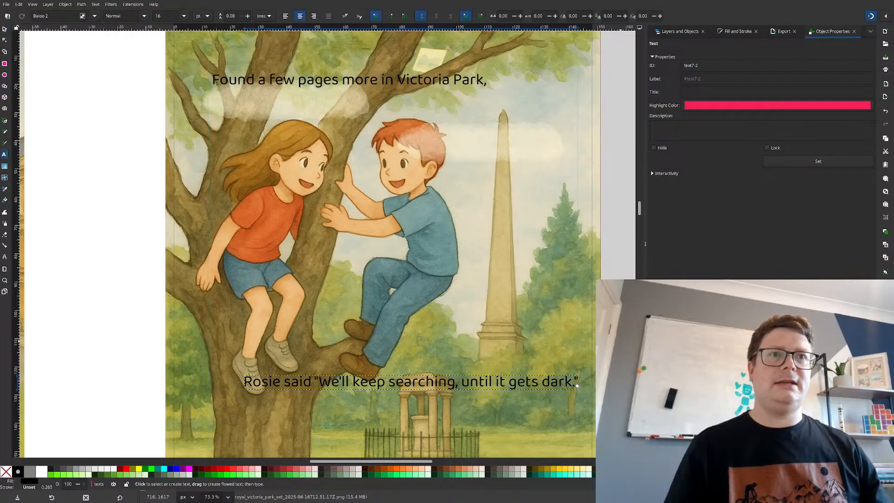
key(Left)
key(Return)
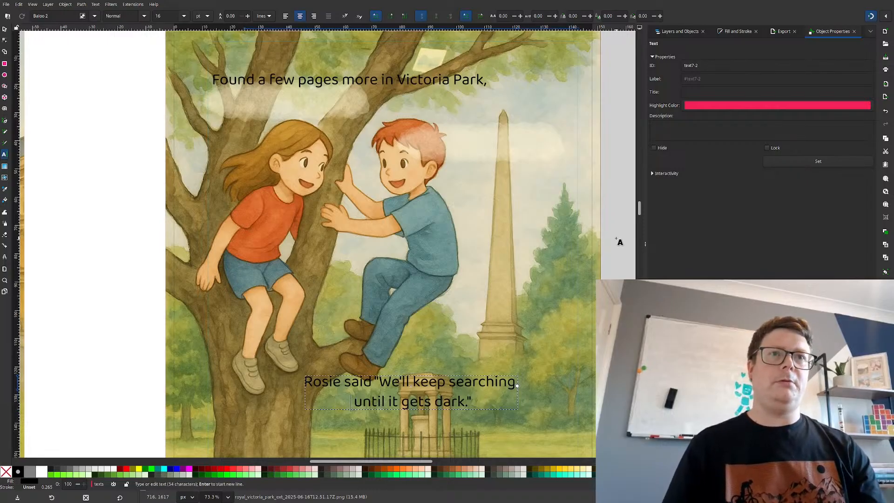
key(BackSpace)
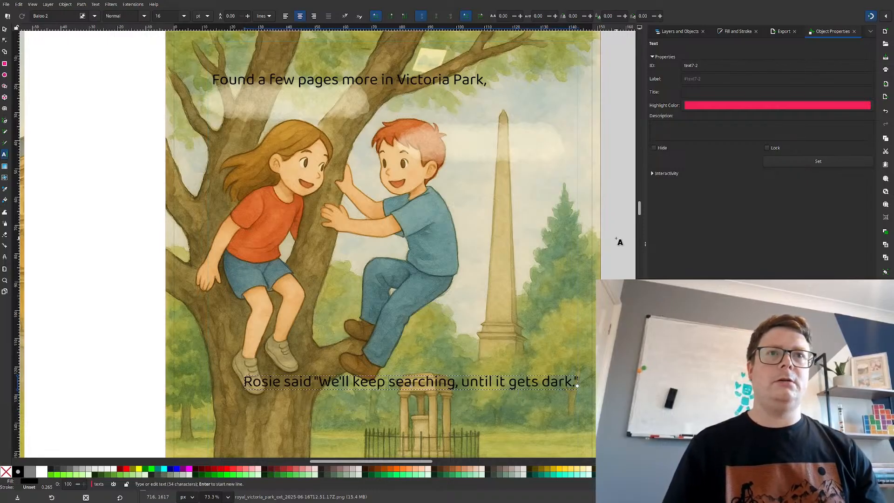
key(Return)
key(BackSpace)
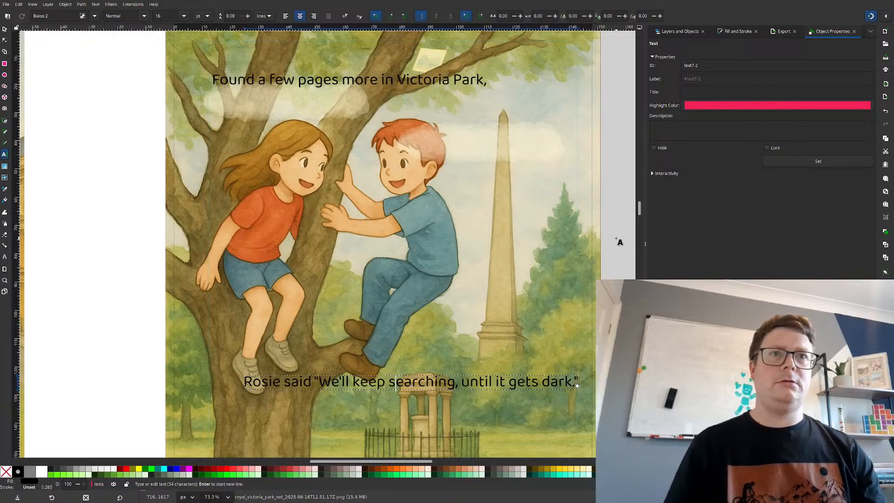
key(Return)
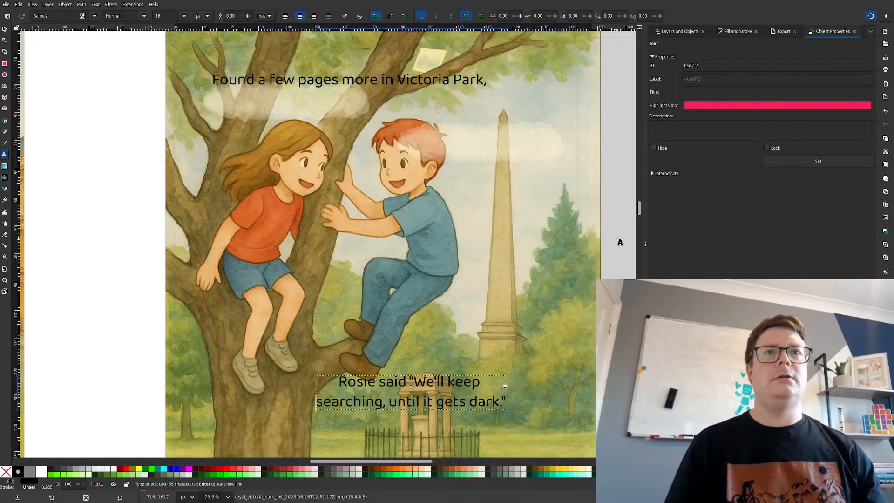
key(Escape)
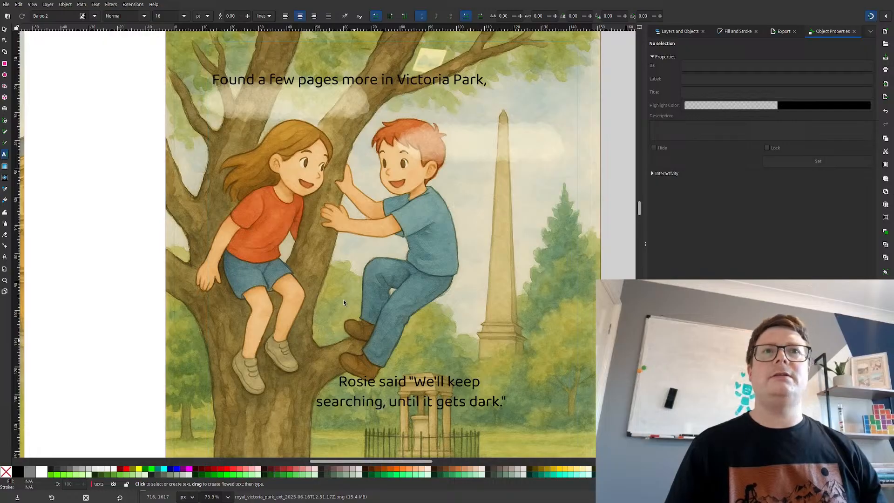
key(s)
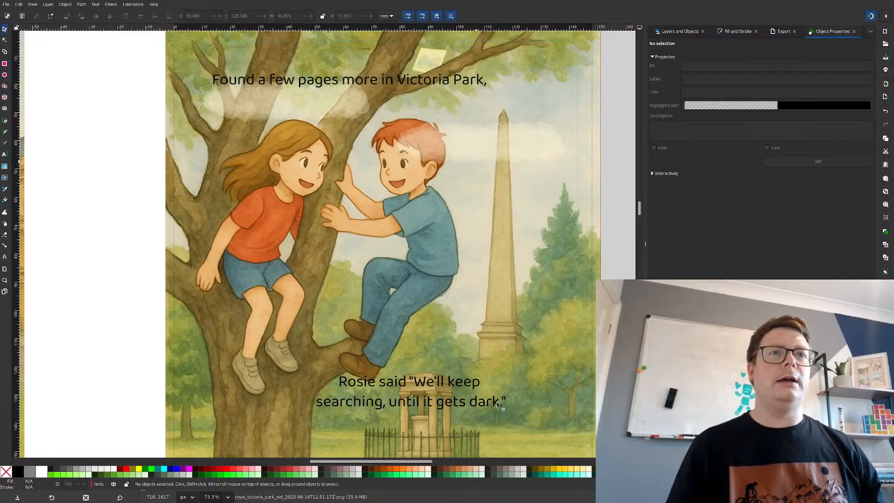
- Move the cream text cloud from beside the boy's head down behind the two-line verse, to about X 86 mm, Y 114 mm
click(483, 119)
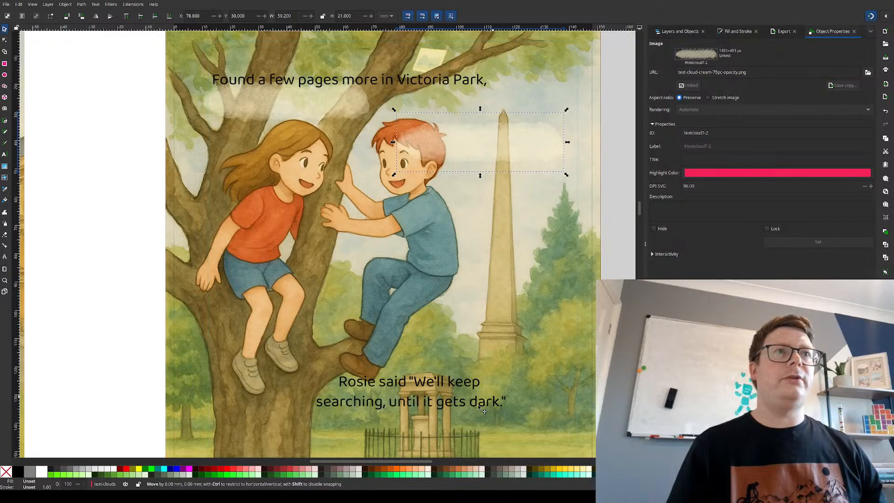
scroll(501, 368, down, 1)
scroll(502, 368, down, 1)
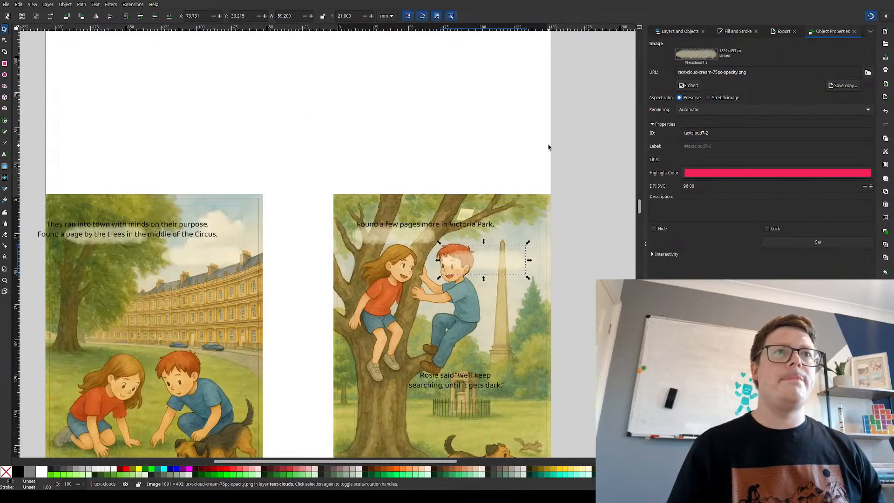
scroll(553, 151, down, 3)
scroll(526, 283, up, 4)
scroll(530, 149, up, 10)
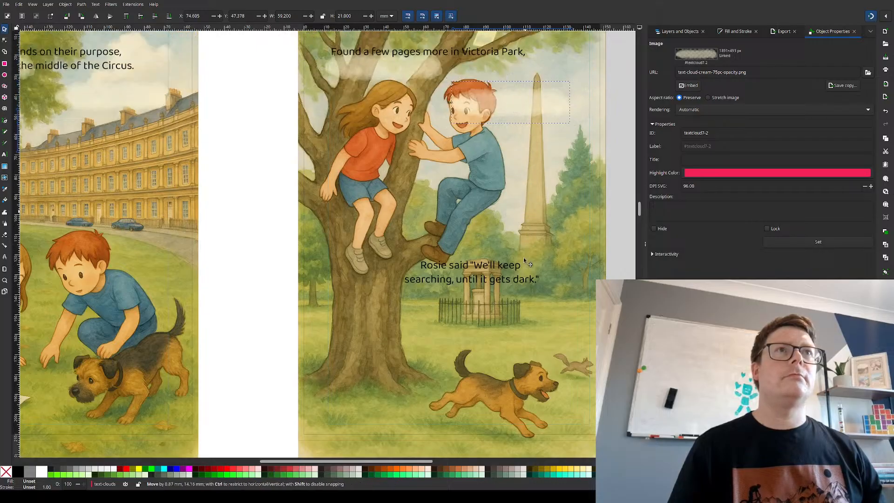
drag(512, 106, 548, 357)
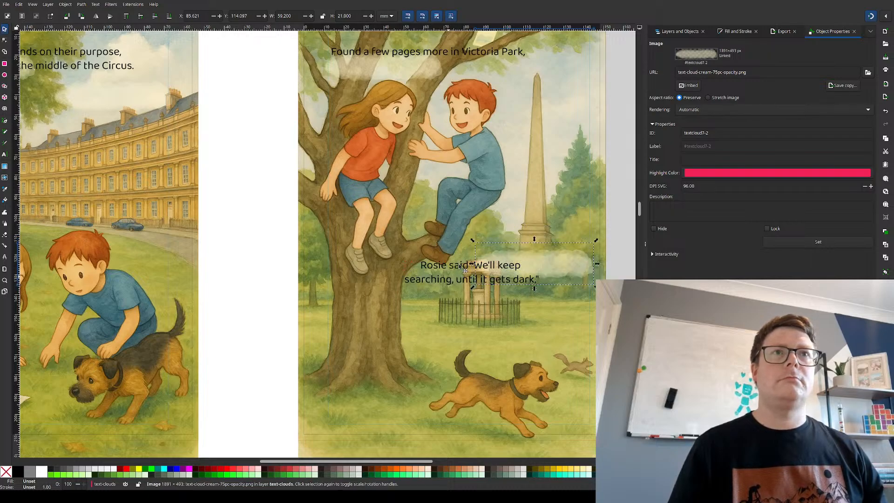
- Move the lower two-line verse onto its cream cloud, at about X 72 mm, Y 120 mm, and stretch the cloud leftward to about 83 mm wide
drag(465, 269, 502, 261)
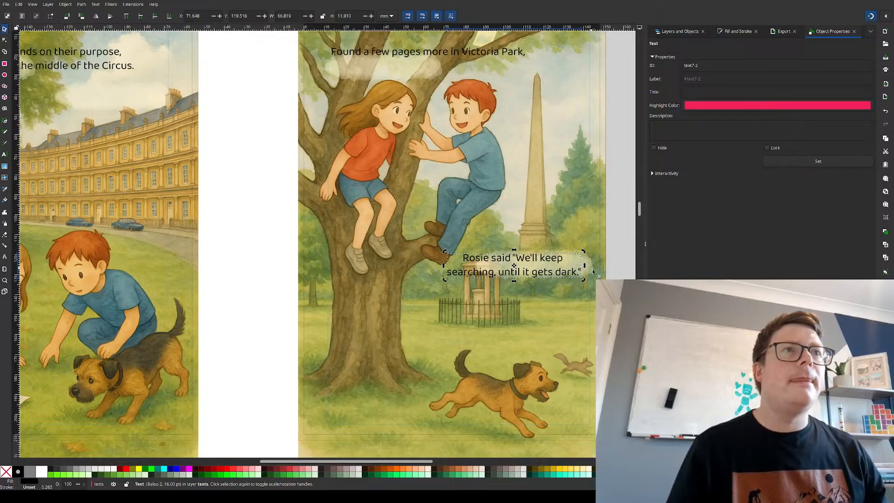
click(591, 269)
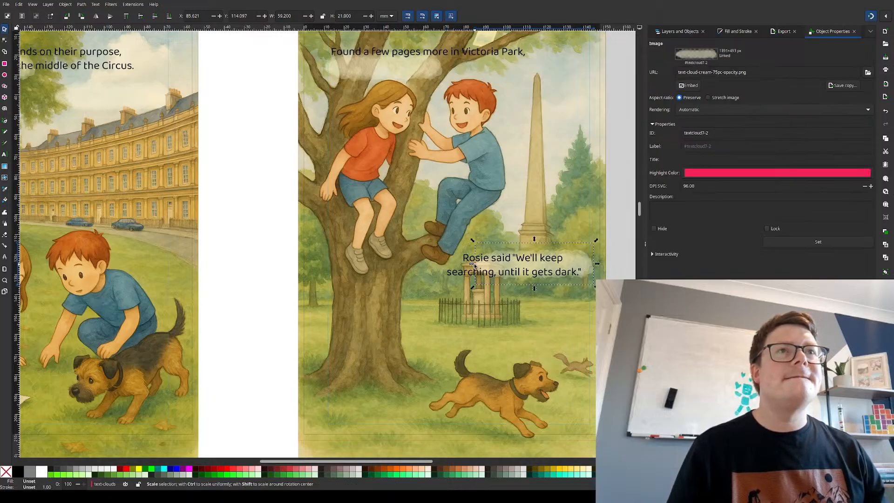
drag(473, 263, 424, 264)
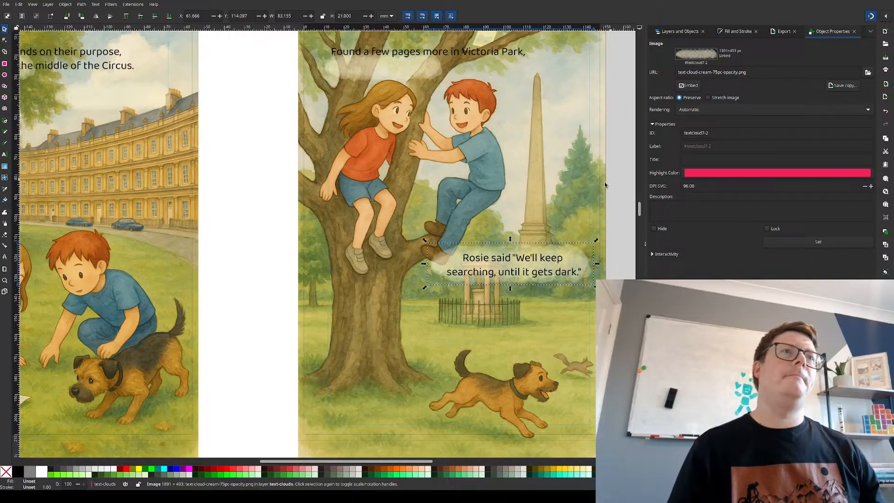
click(622, 183)
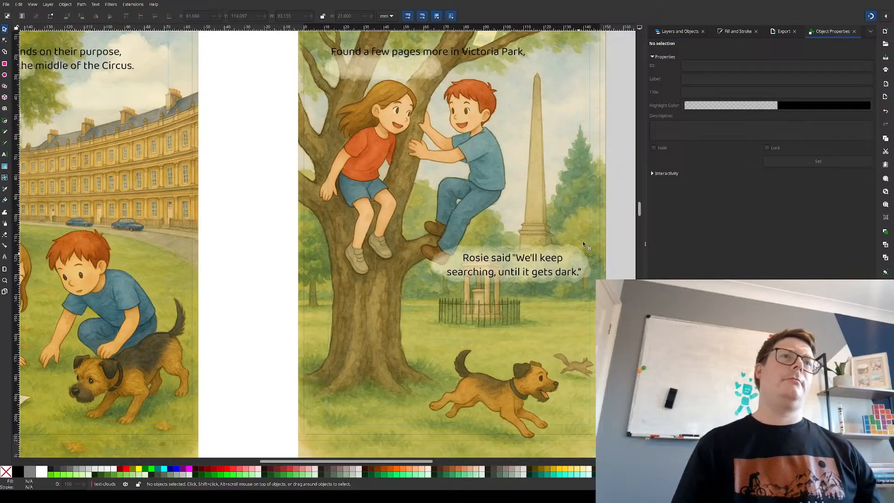
- Nudge the Victoria Park page's top verse line slightly up, break it into two lines after "pages", and return to the Selector tool
scroll(541, 263, up, 3)
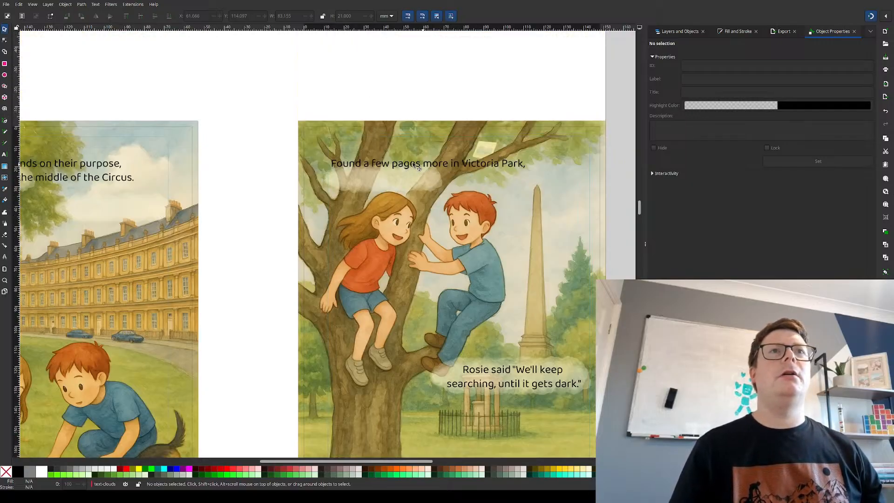
mouse_move(433, 164)
mouse_down()
mouse_move(426, 142)
mouse_move(425, 161)
mouse_move(424, 148)
mouse_move(437, 158)
mouse_up()
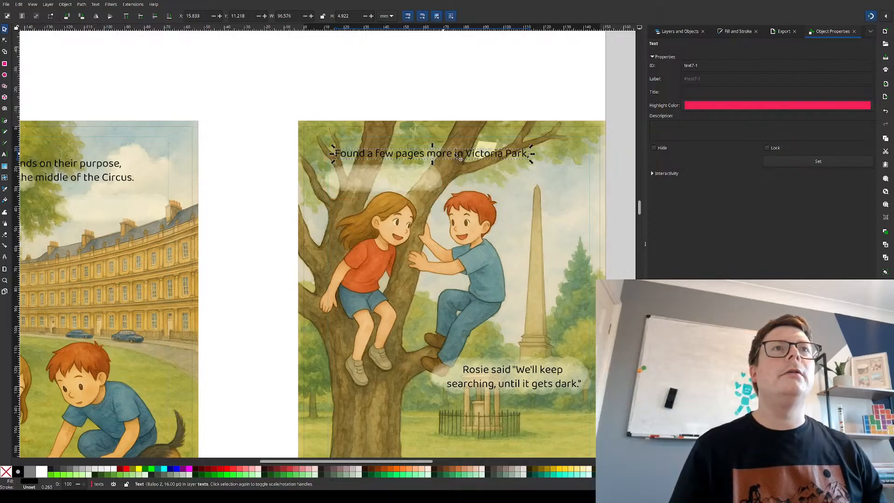
click(455, 155)
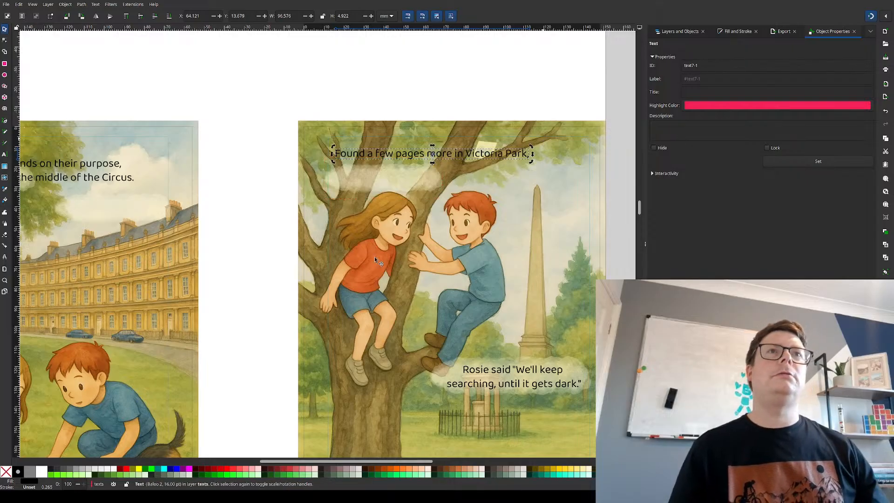
click(431, 156)
double_click(431, 157)
key(Return)
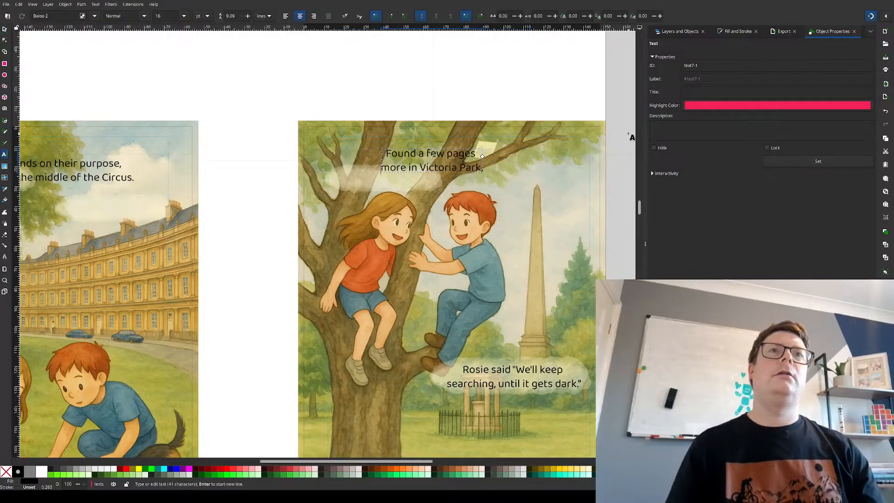
key(Escape)
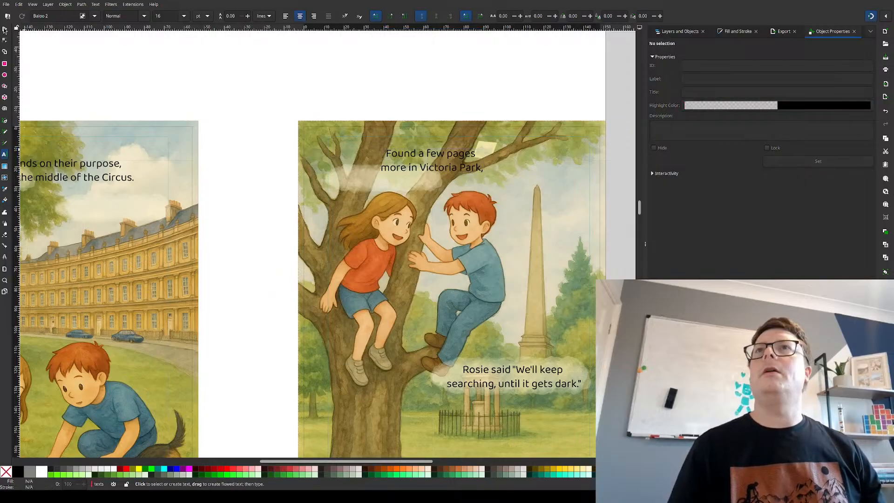
click(4, 30)
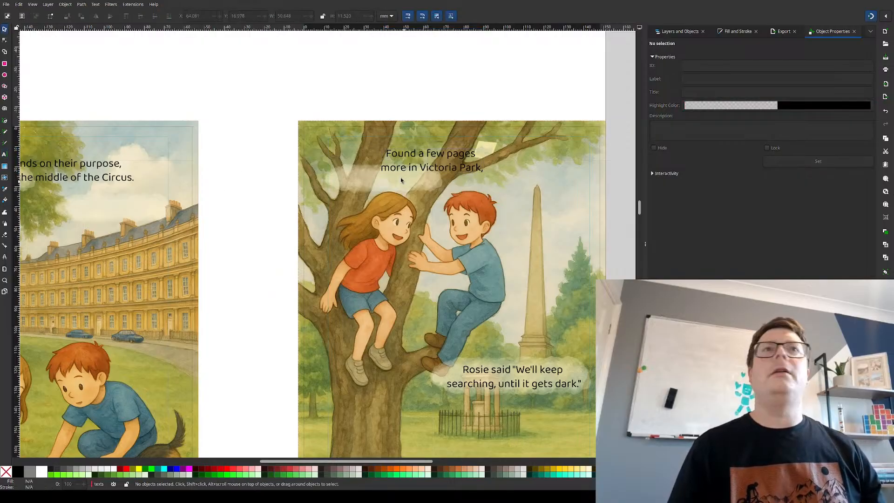
- Enlarge the upper cream text cloud on the Victoria Park page upward and rightward to about 65.5 mm wide and 31 mm high
click(376, 183)
click(375, 183)
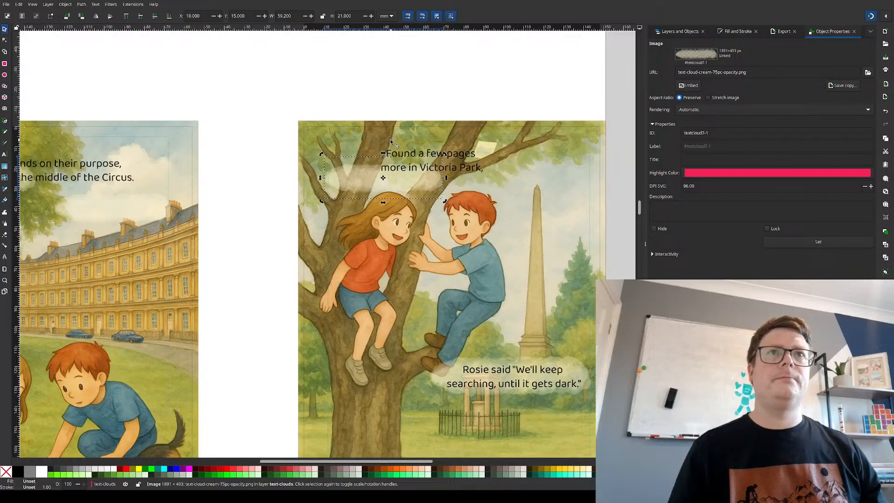
click(403, 185)
drag(383, 153, 384, 139)
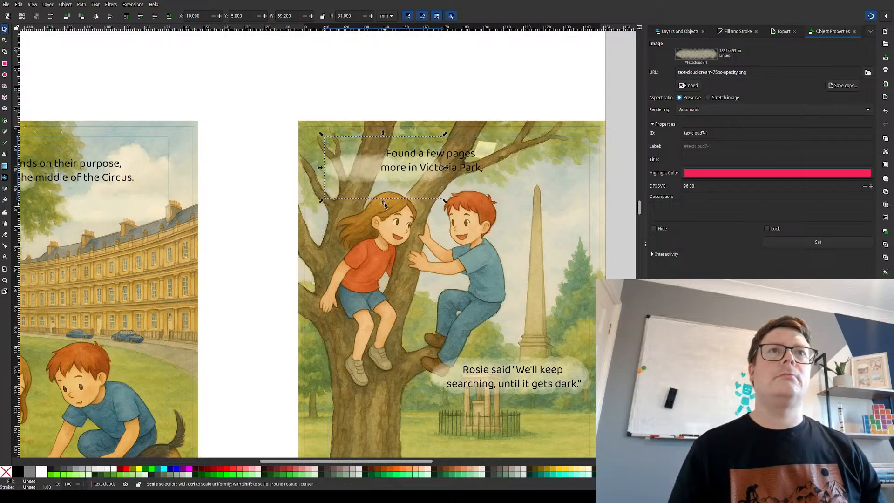
drag(448, 170, 459, 168)
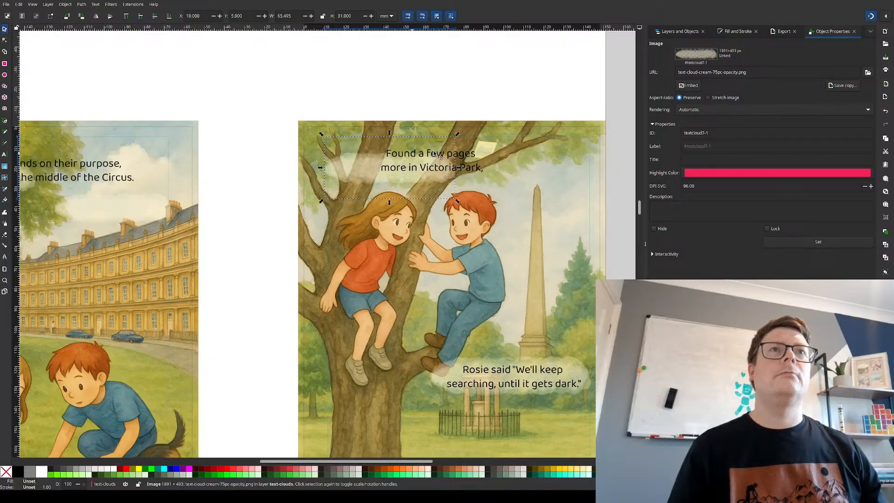
- Move the upper two-line verse onto its cloud, at about X 18 mm, Y 14 mm, and widen the cloud to about 71 mm
click(396, 166)
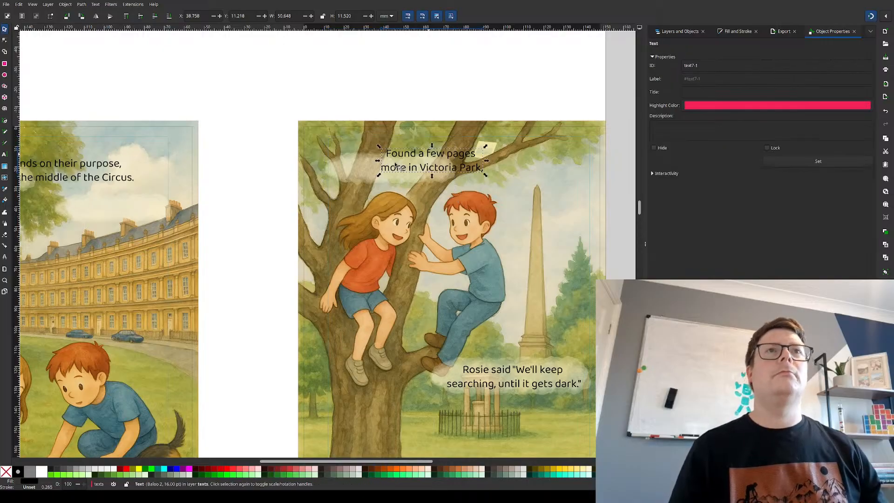
drag(409, 166, 368, 172)
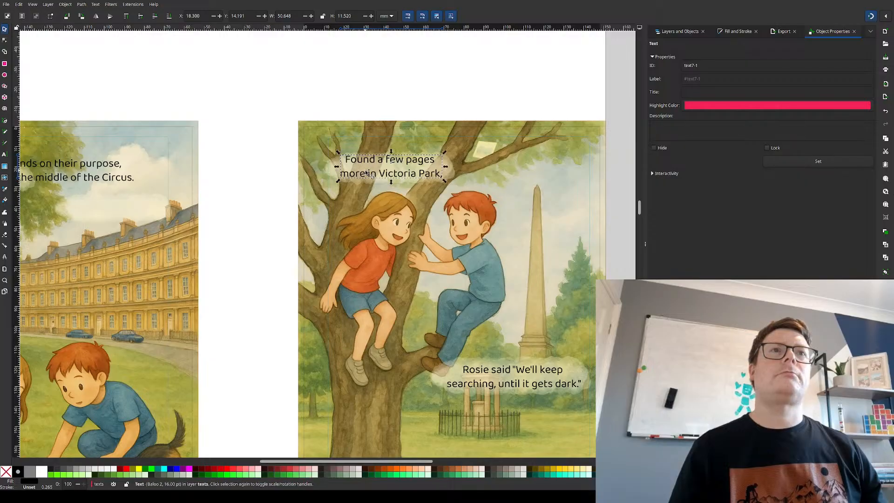
click(466, 179)
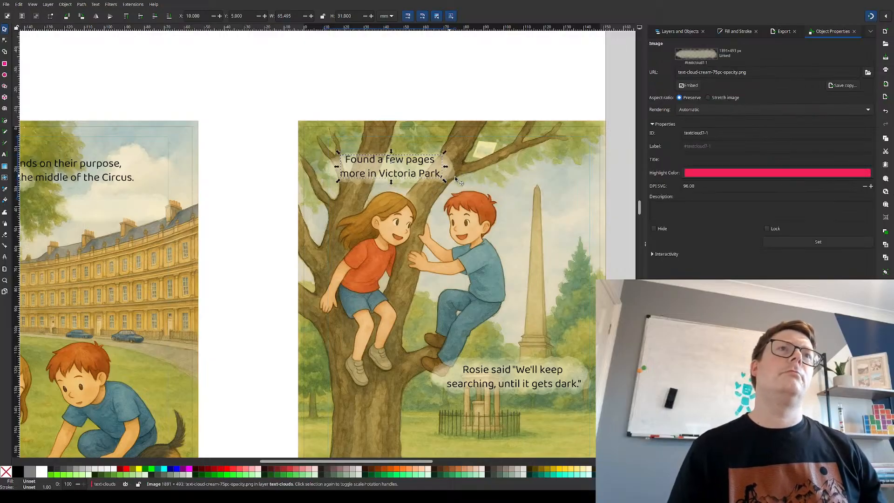
click(451, 176)
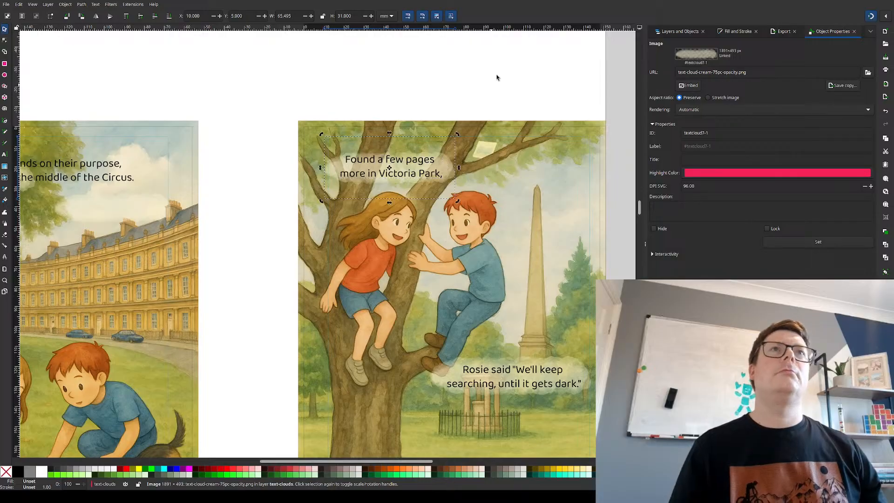
click(452, 174)
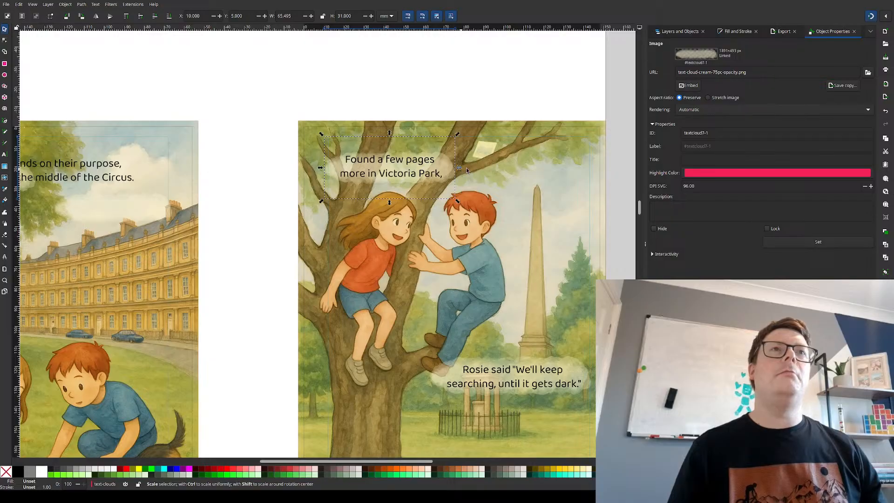
drag(460, 171, 471, 170)
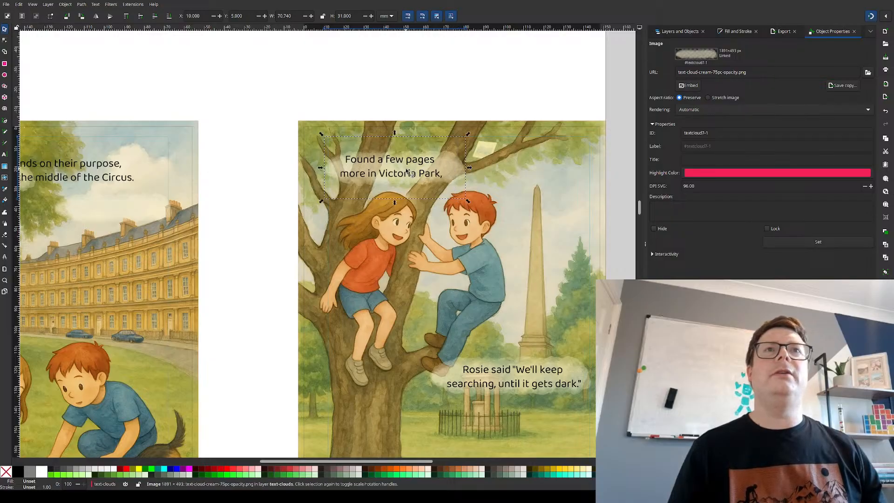
click(531, 66)
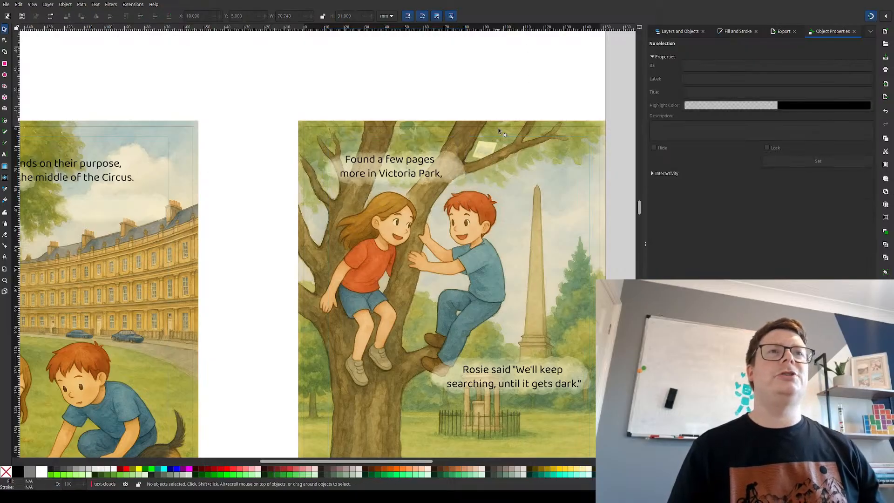
- Go through the following book pages to the Bath Abbey page and open its illustration for external editing in GIMP
ctrl+scroll(469, 161, down, 1)
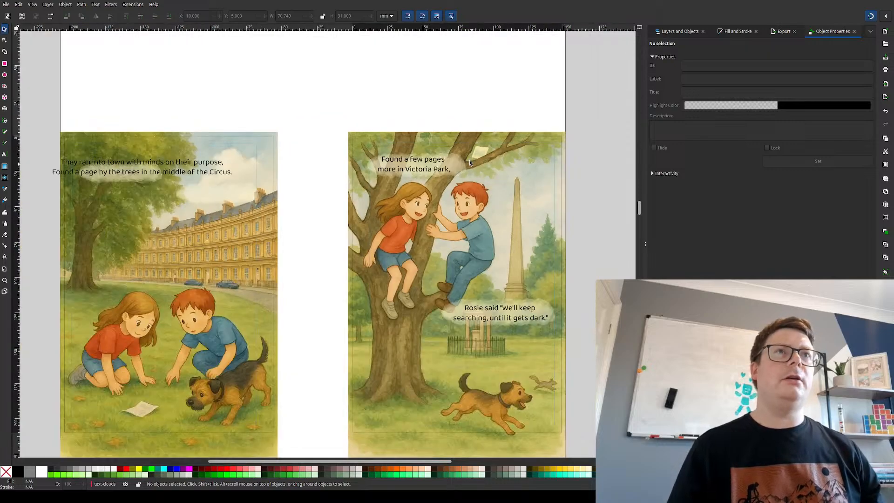
scroll(471, 166, down, 1)
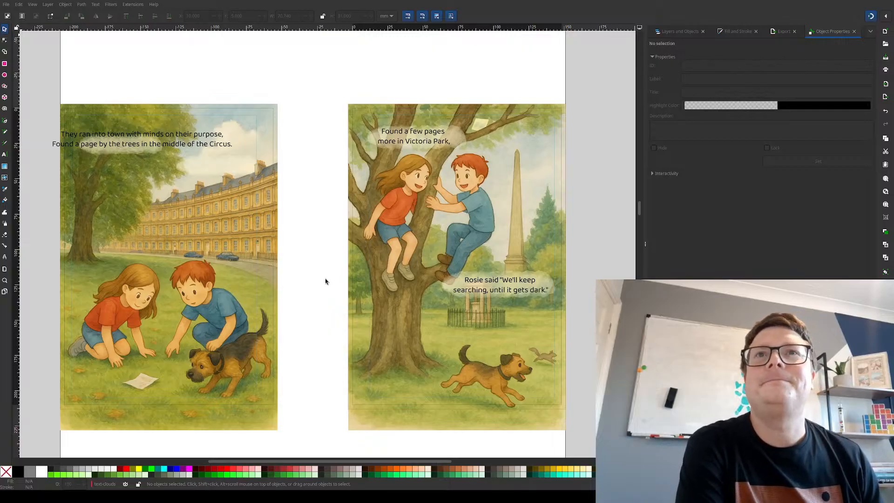
scroll(325, 281, down, 10)
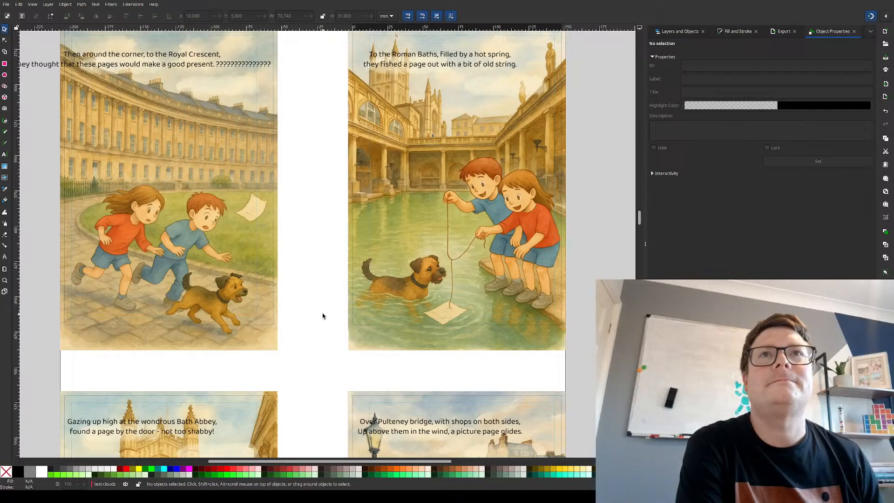
scroll(324, 316, up, 2)
scroll(323, 315, up, 1)
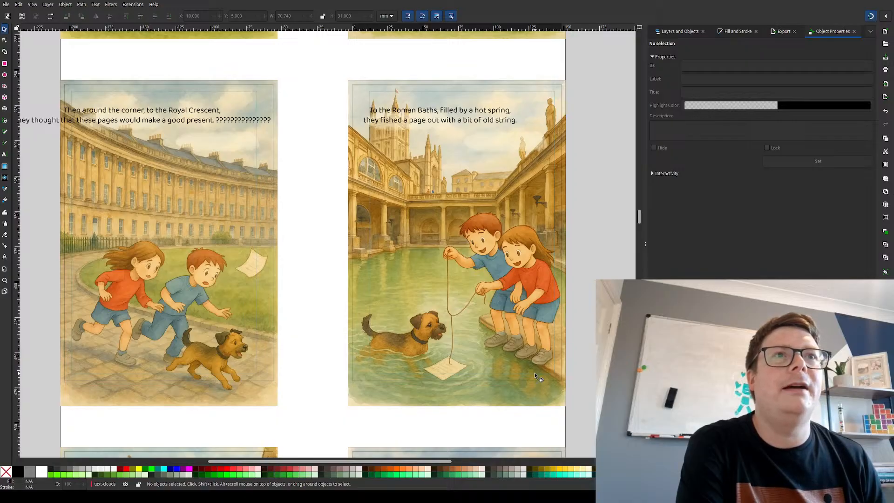
scroll(512, 331, down, 15)
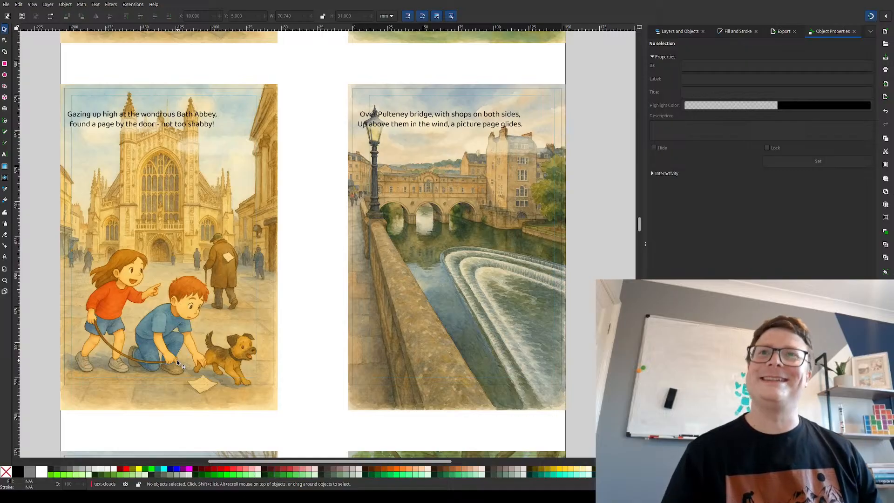
click(158, 240)
right_click(159, 241)
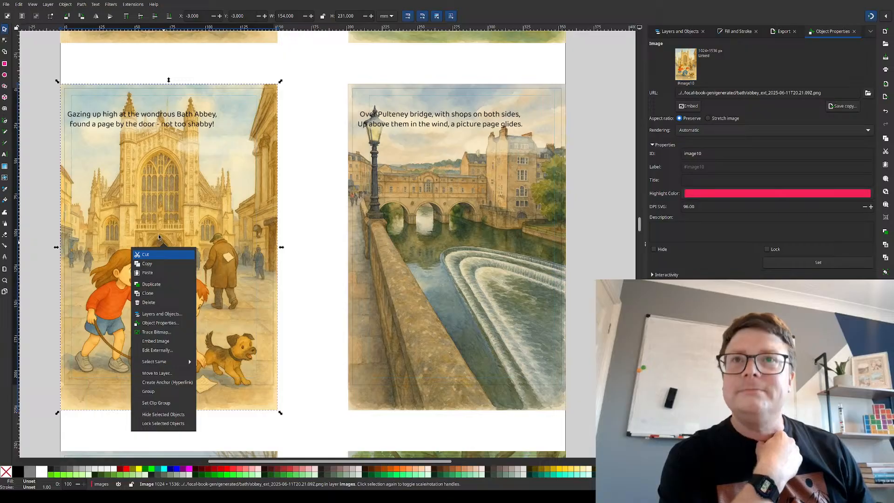
click(162, 351)
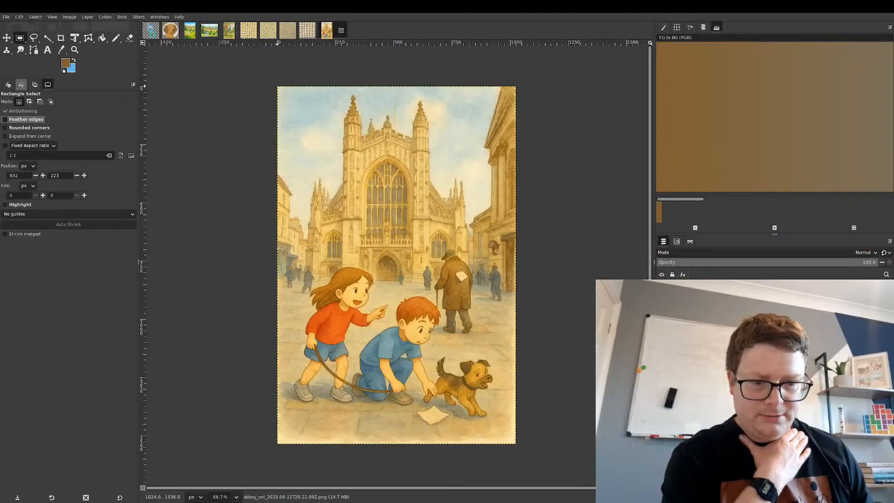
- Set up the Pencil tool with a bright red foreground colour and a brush size of 44 for marking the old man's coat
scroll(474, 277, up, 2)
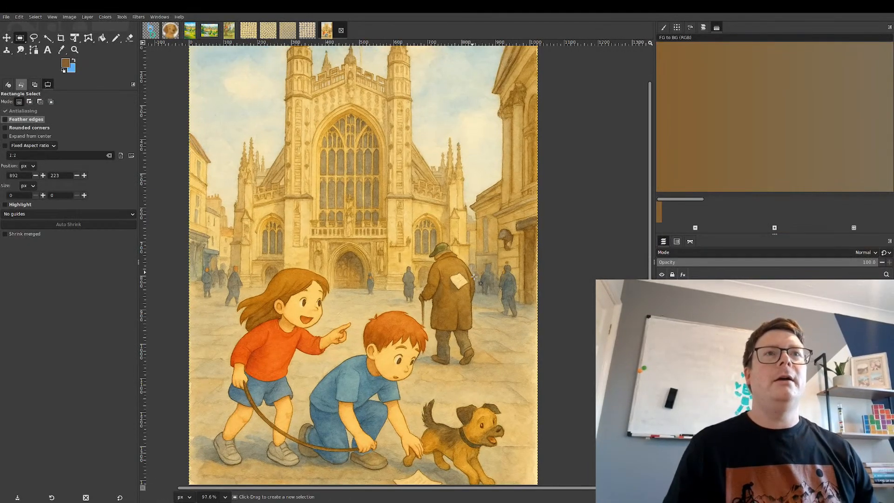
scroll(474, 277, up, 3)
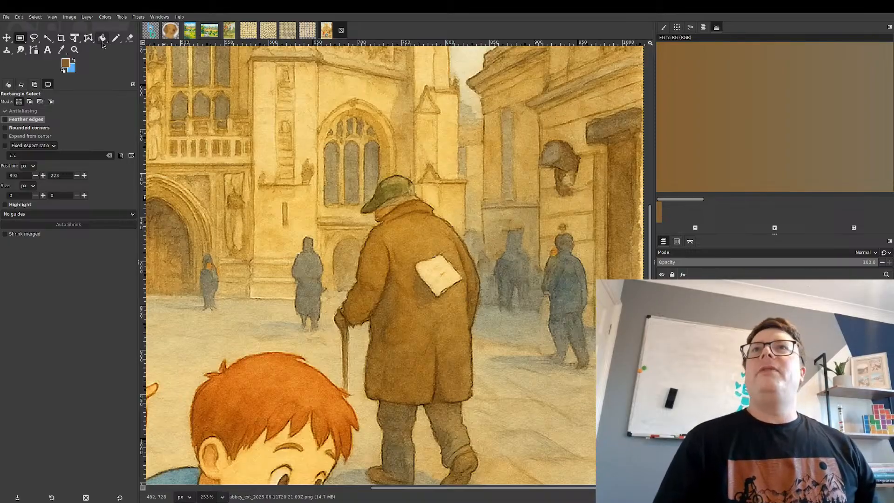
click(116, 38)
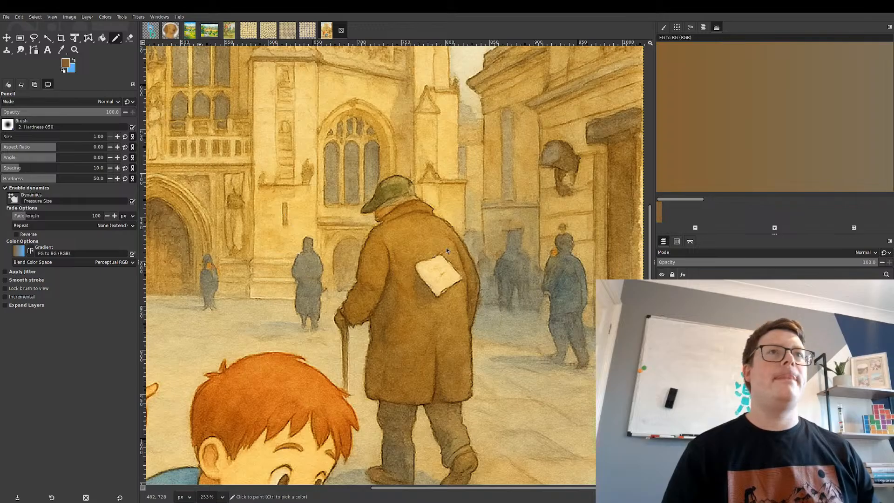
click(428, 181)
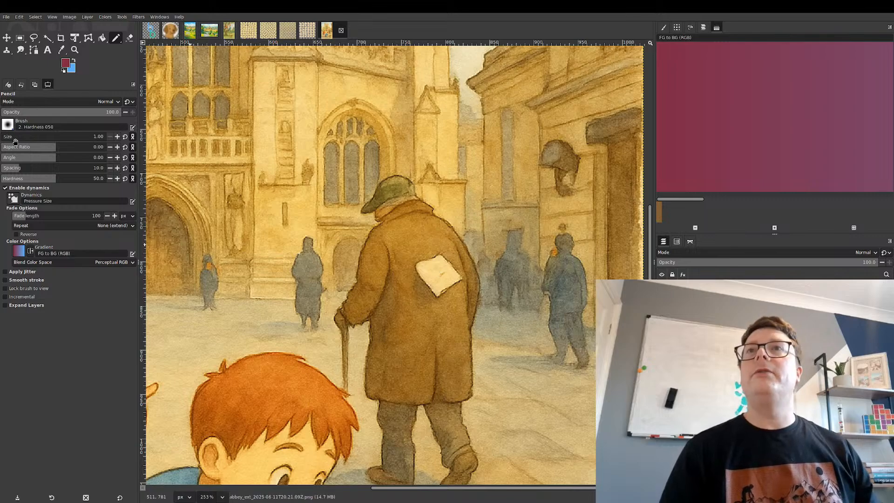
drag(16, 141, 20, 137)
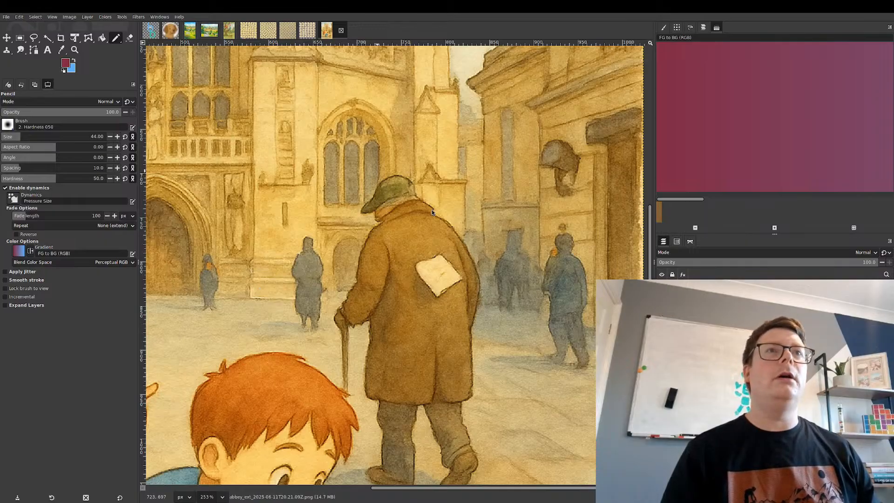
click(453, 324)
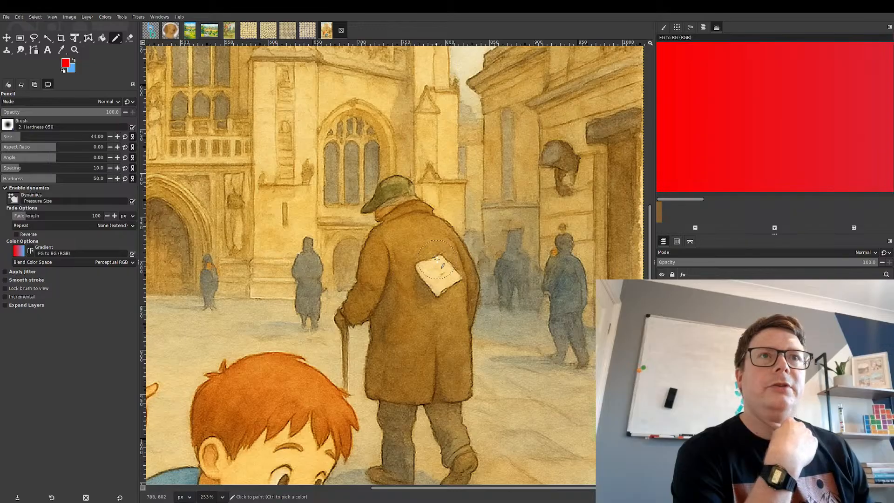
- Try a red pencil stroke over the paper on the old man's back and undo it
drag(436, 260, 419, 269)
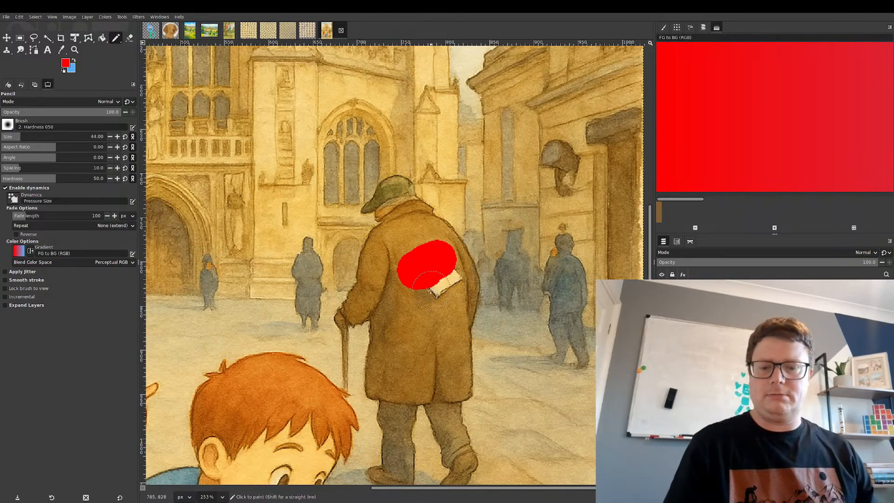
key(ctrl+z)
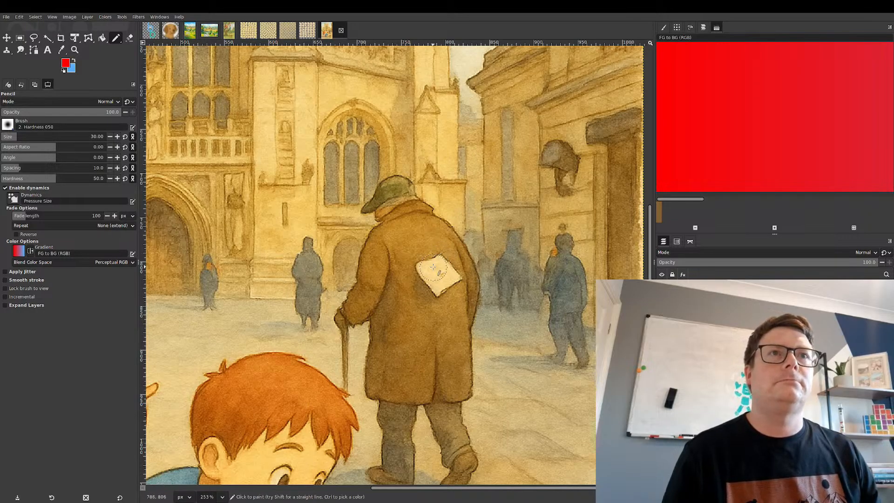
- Cover the paper on the old man's back in red and inpaint it as plain coat within a selection about 90 × 152 px
mouse_move(433, 267)
mouse_down()
mouse_move(439, 290)
mouse_move(452, 276)
mouse_up()
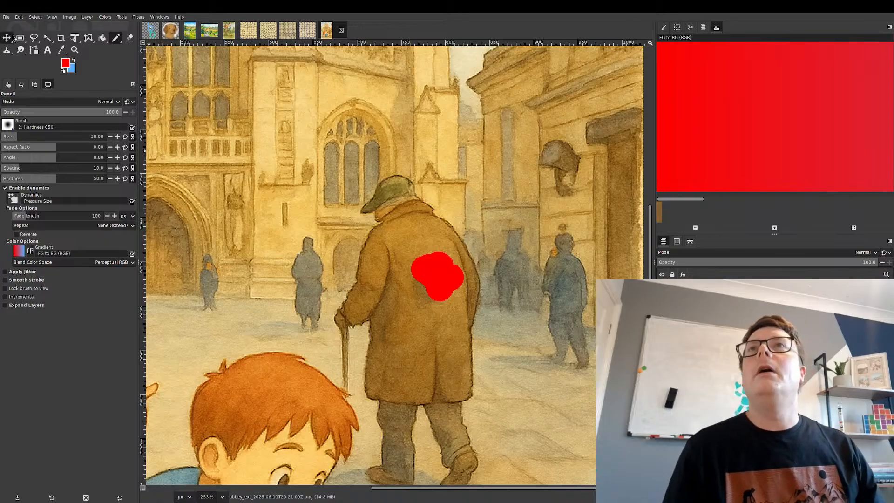
key(r)
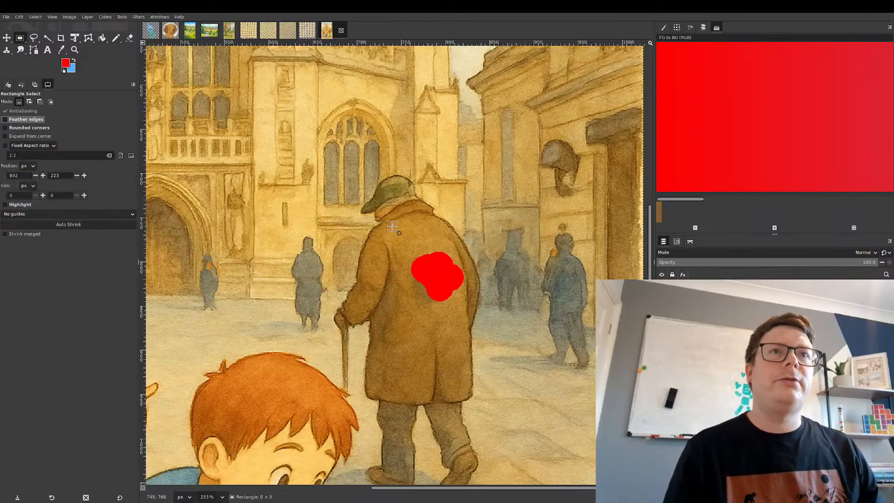
mouse_move(392, 226)
mouse_down()
mouse_move(469, 359)
mouse_move(452, 361)
mouse_up()
drag(443, 300, 464, 300)
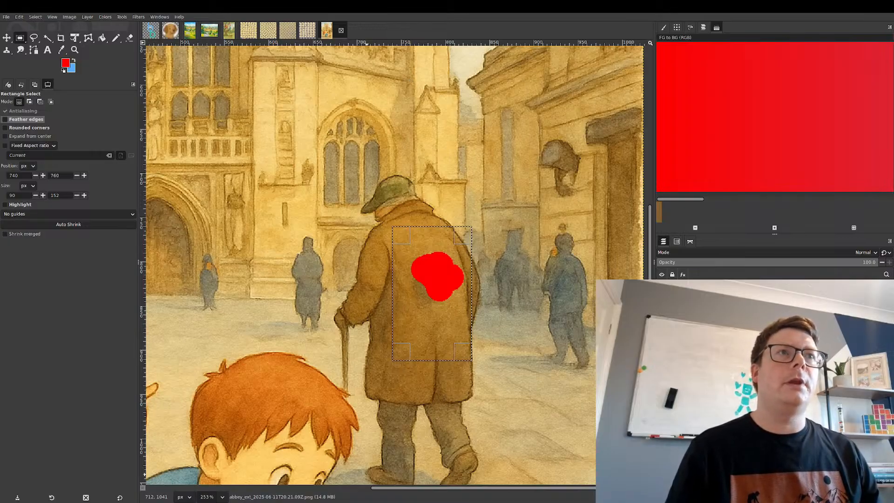
key(Return)
key(ctrl+z)
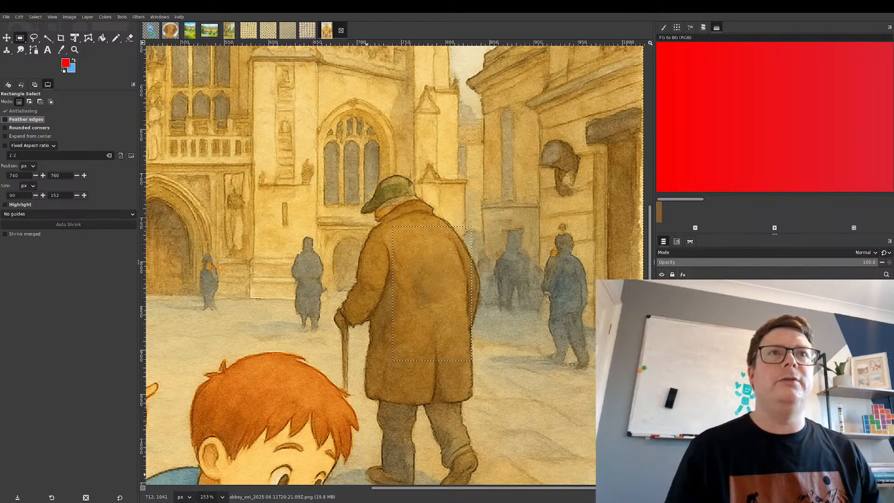
click(511, 270)
- Paint a red pencil stroke with brush size 36 along the brown dog lead between the girl's and boy's hands
scroll(511, 270, down, 2)
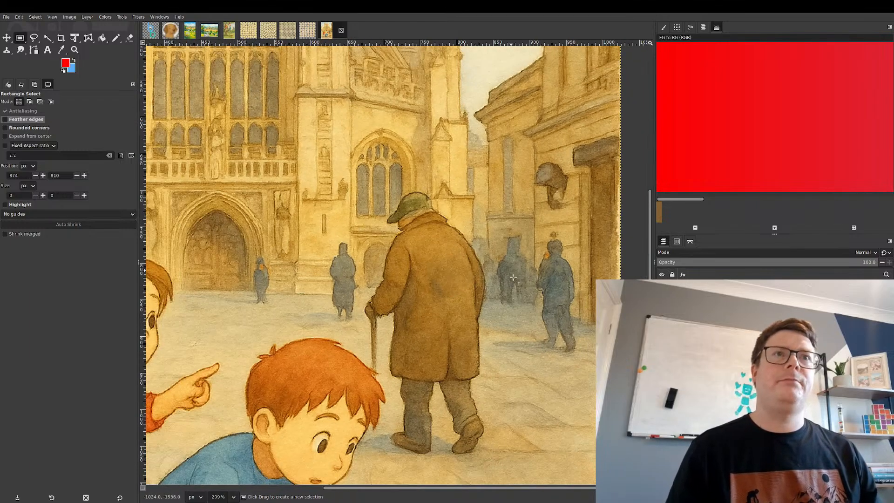
scroll(513, 277, down, 3)
scroll(509, 287, down, 4)
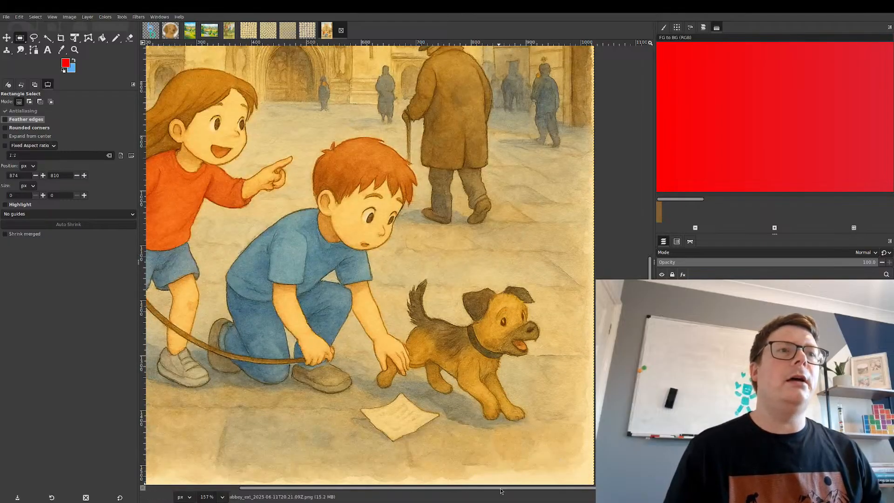
drag(500, 488, 422, 489)
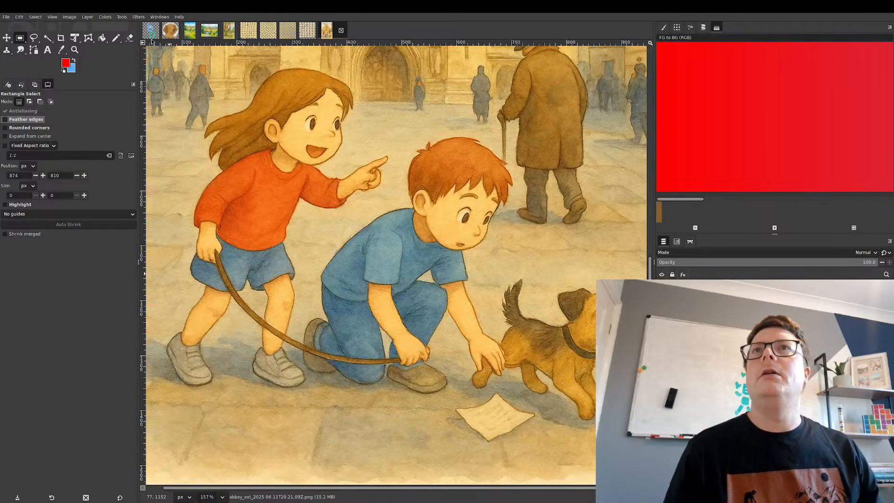
key(n)
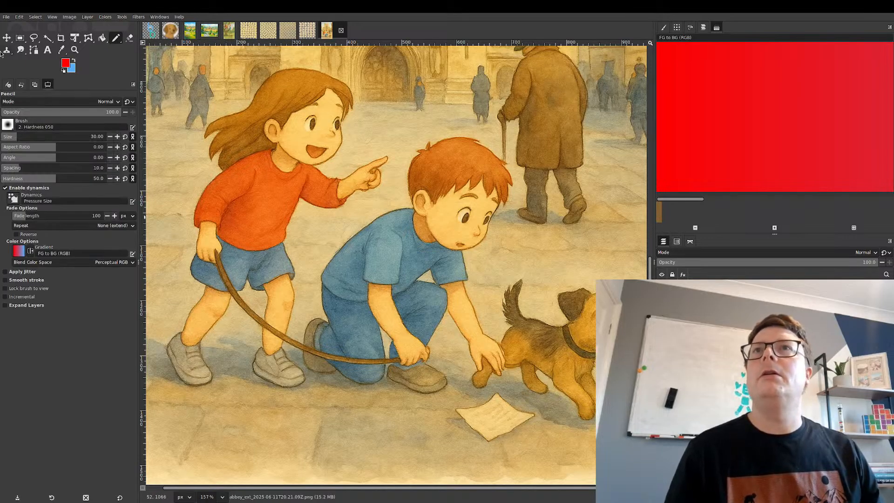
drag(12, 139, 11, 138)
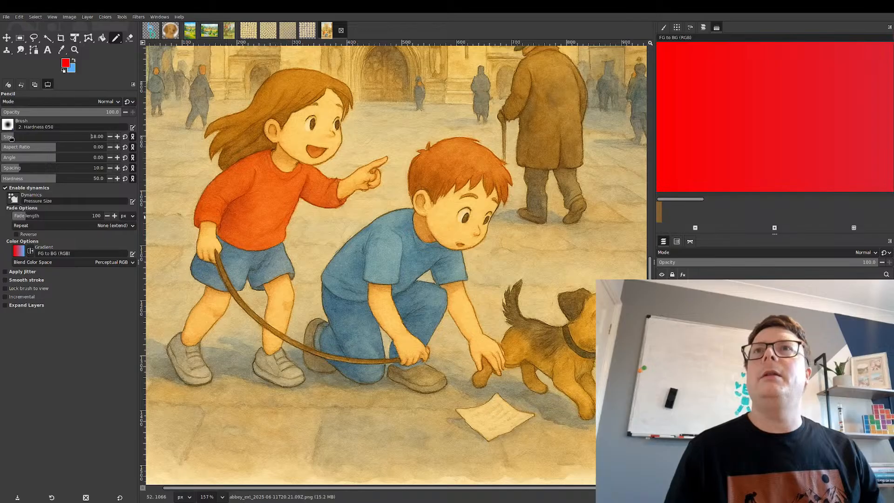
scroll(215, 255, up, 4)
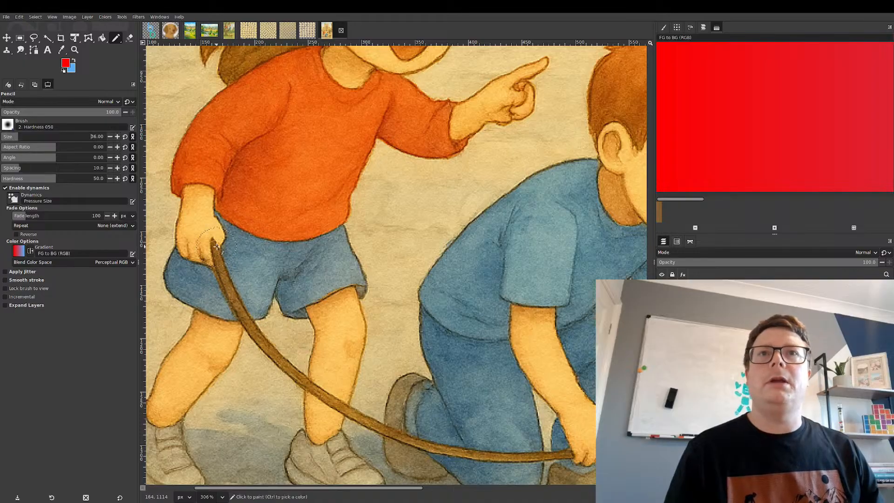
mouse_move(216, 245)
mouse_down()
mouse_move(254, 335)
mouse_move(346, 421)
mouse_move(484, 454)
mouse_move(591, 461)
mouse_up()
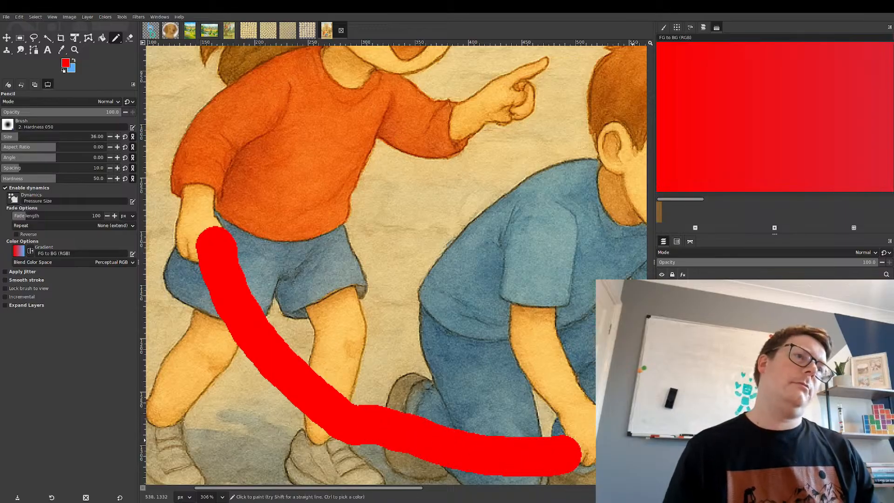
- Try inpainting the red-marked lead within a selection about 421 × 298 px, and undo both the fill and the red stroke
ctrl+scroll(549, 381, down, 1)
ctrl+scroll(567, 403, down, 2)
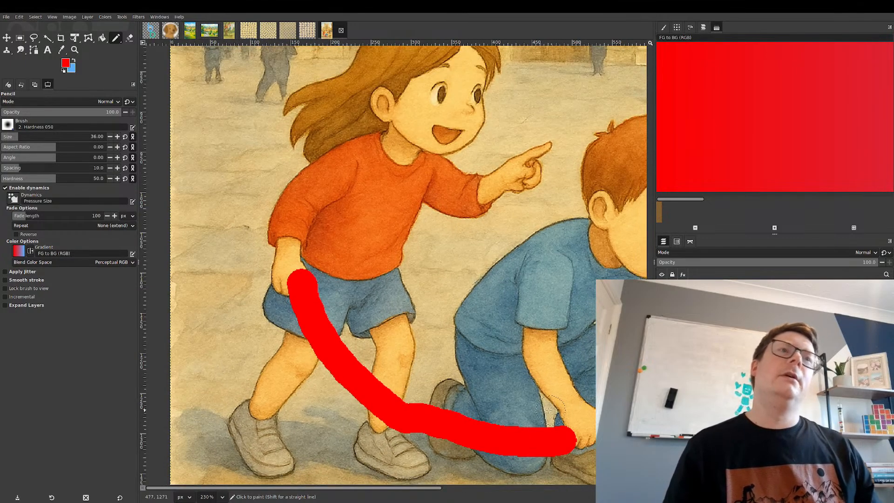
click(22, 39)
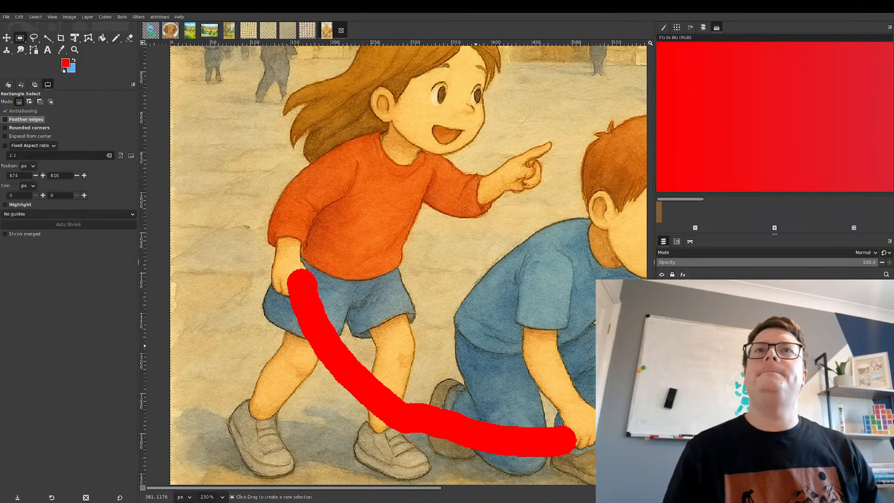
ctrl+scroll(527, 397, down, 2)
ctrl+scroll(528, 396, up, 1)
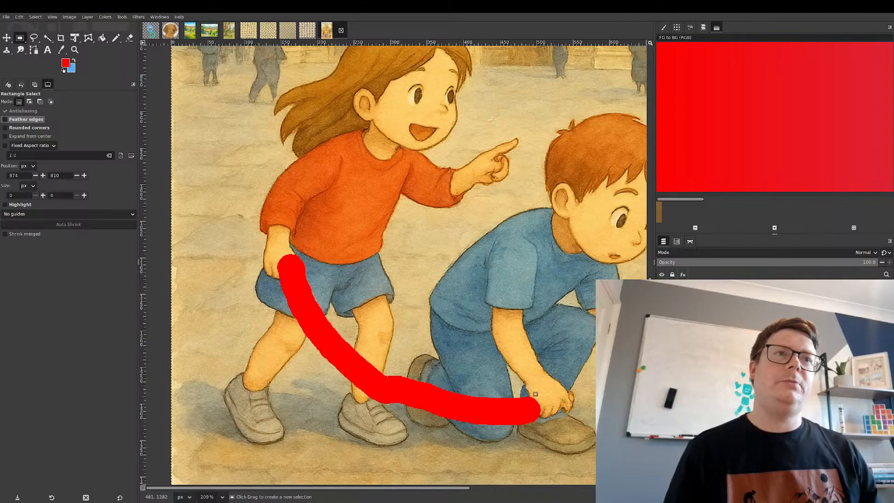
drag(245, 231, 555, 445)
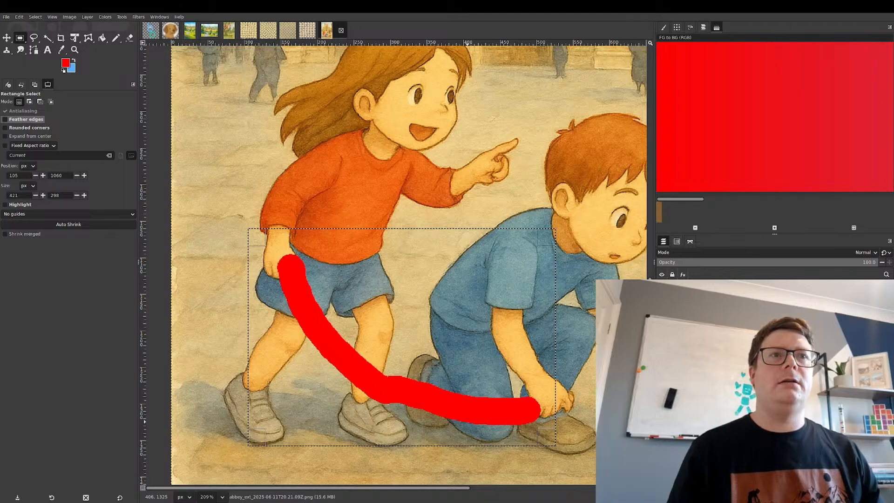
key(Return)
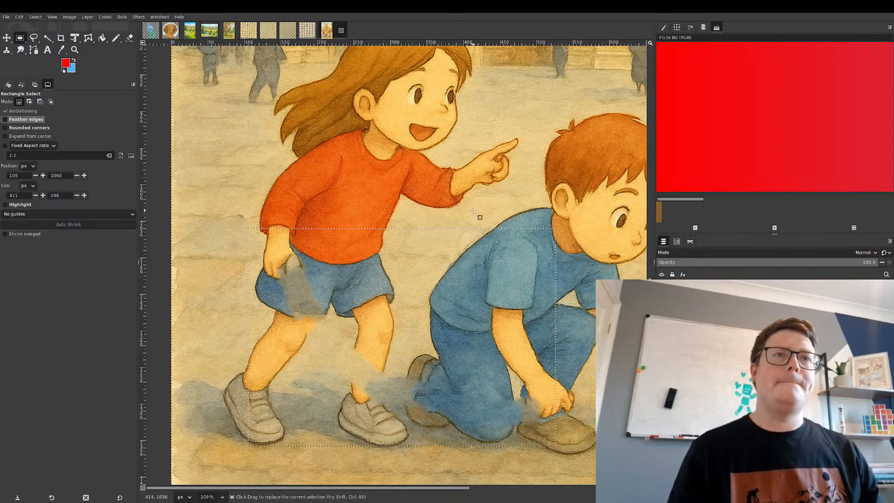
key(ctrl+z)
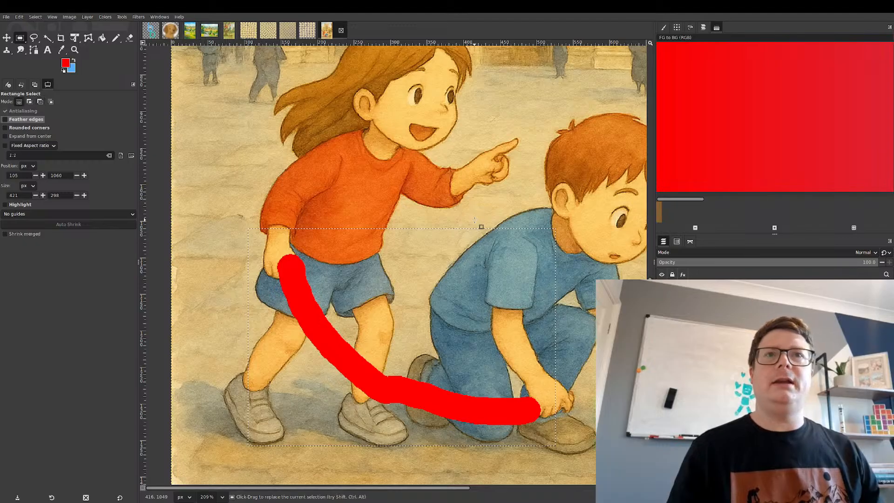
key(ctrl+shift+a)
key(ctrl+z)
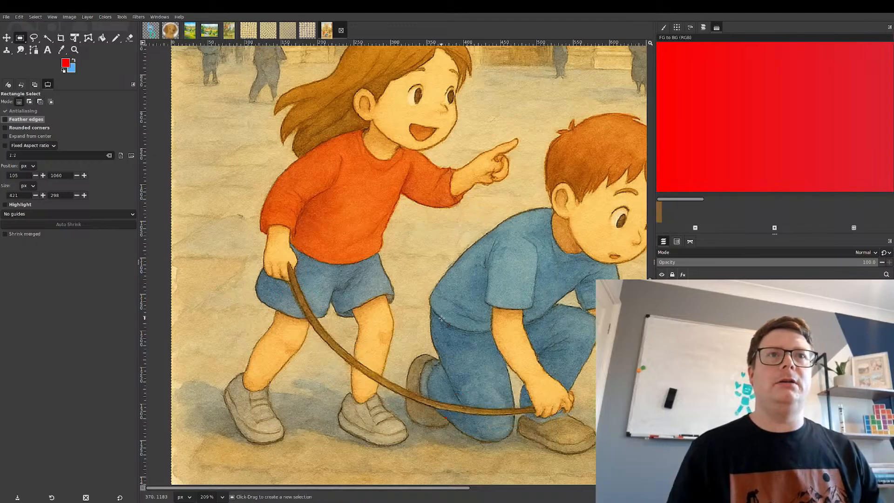
- Reduce the pencil size to 22 and trace the dog lead in red from the girl's hand to the boy's hand
click(116, 38)
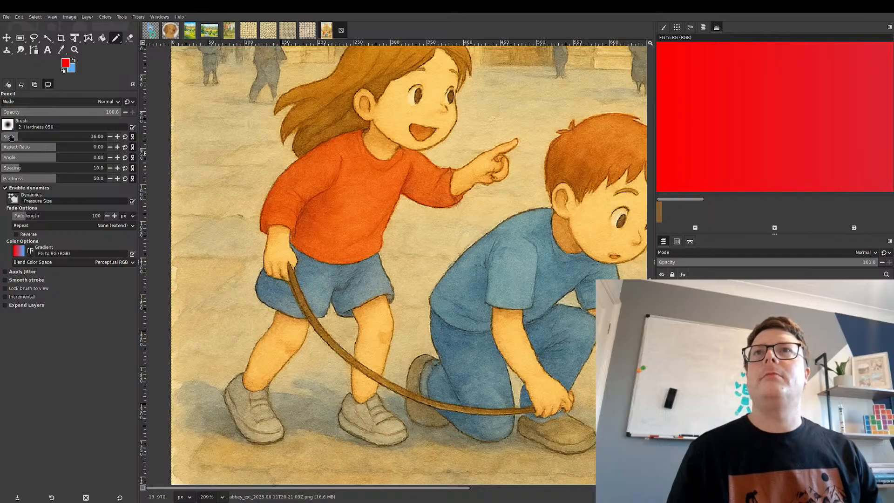
click(110, 136)
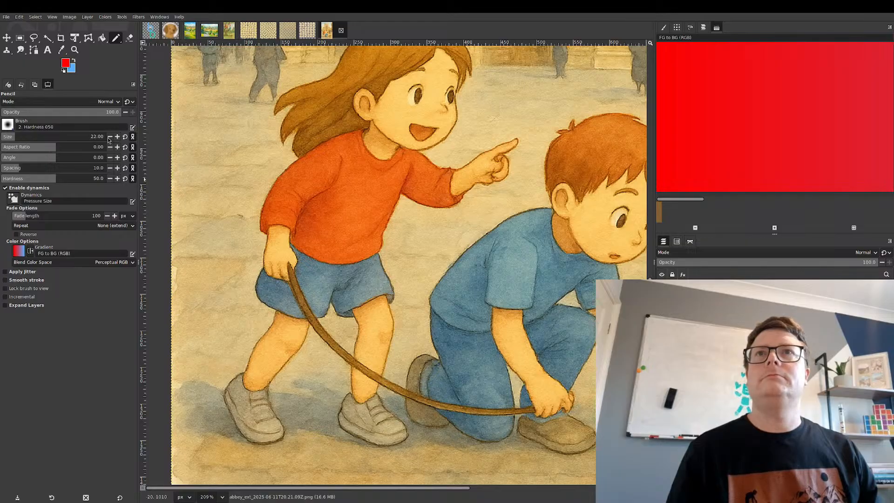
drag(292, 267, 291, 278)
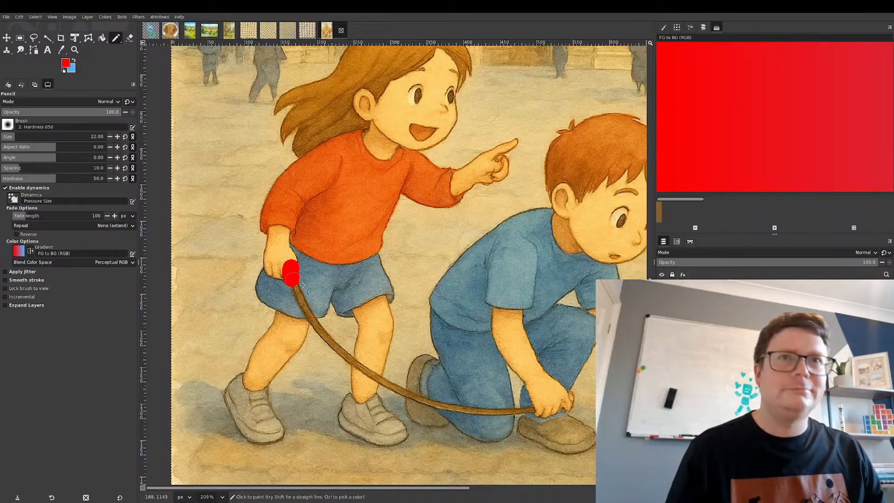
mouse_move(295, 285)
mouse_down()
mouse_move(316, 329)
mouse_move(390, 387)
mouse_move(442, 407)
mouse_move(530, 410)
mouse_up()
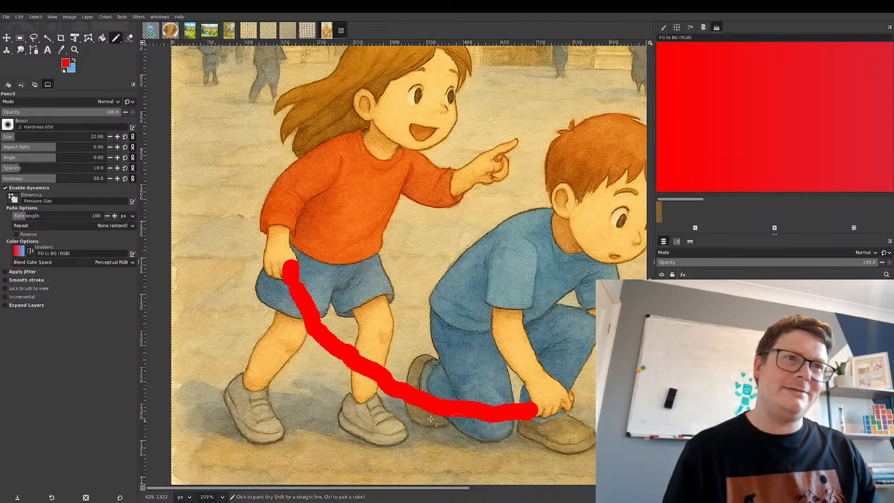
- Inpaint the red-marked lead out of the picture within a selection about 434 × 295 px and clear the selection
click(20, 38)
drag(231, 223, 533, 437)
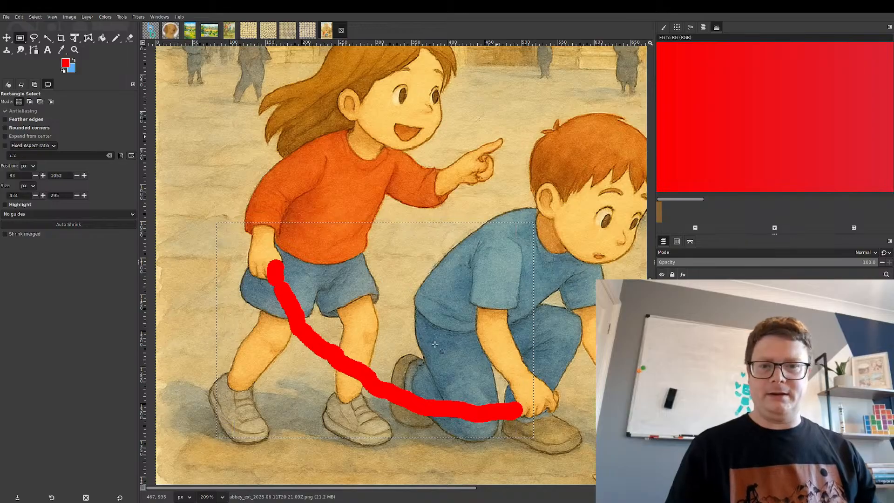
click(196, 231)
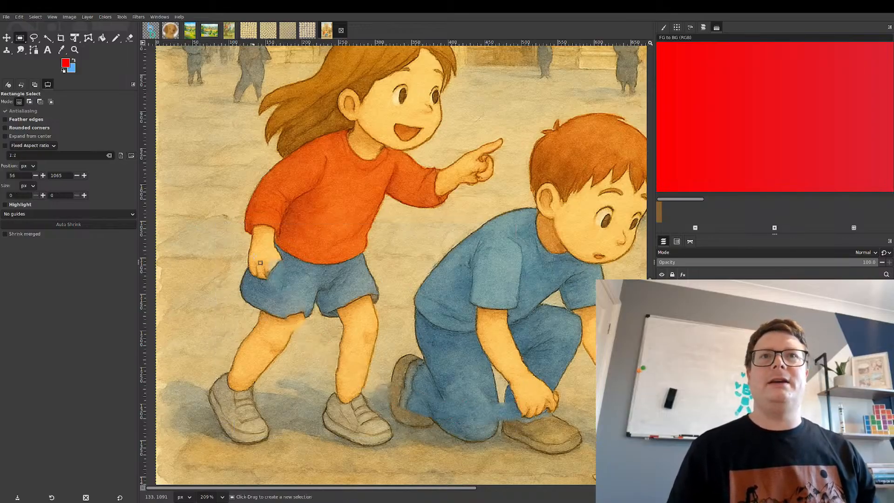
- Set up the Clone tool at opacity 22 with a source point on the fingers of the girl's lowered hand
scroll(265, 261, up, 2)
scroll(268, 262, up, 1)
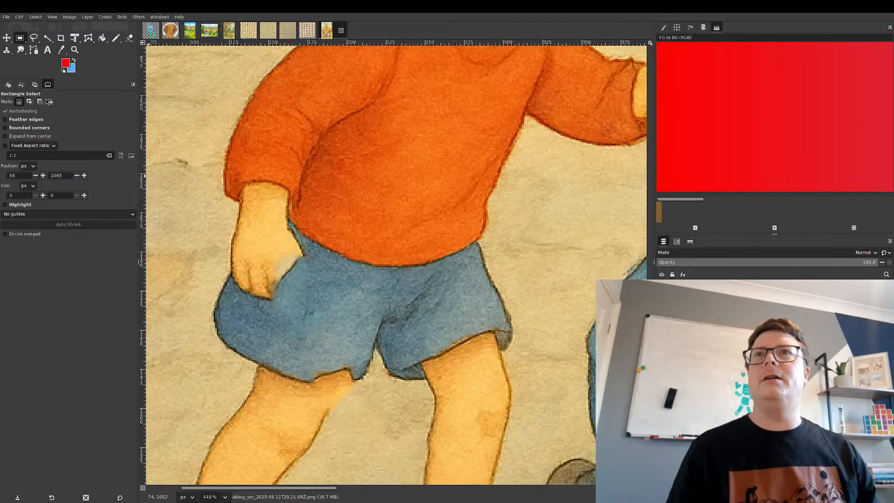
click(7, 49)
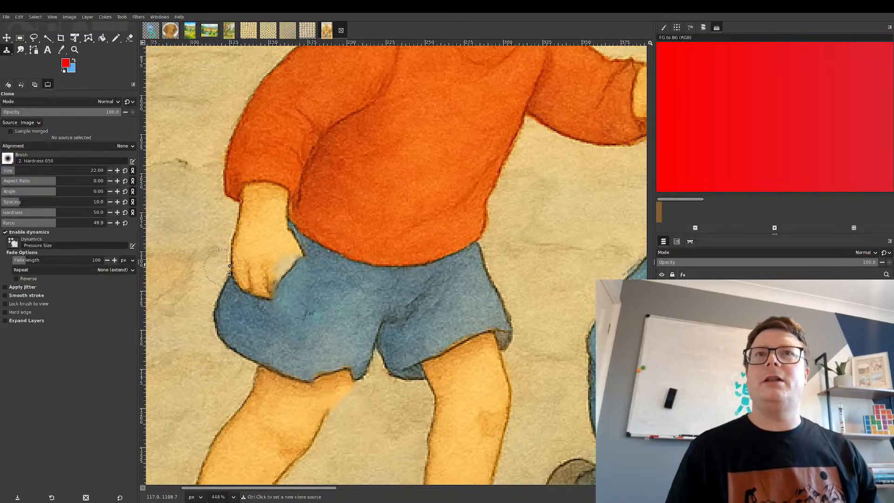
key(ctrl)
ctrl+click(247, 285)
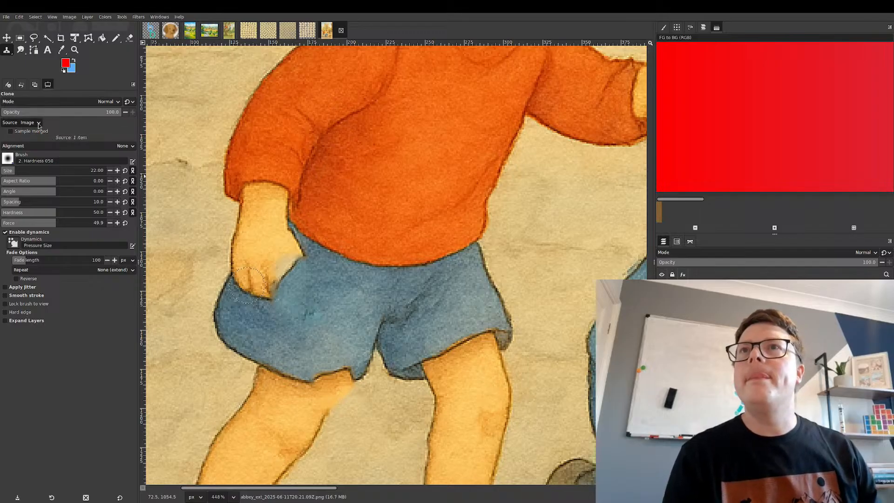
click(27, 113)
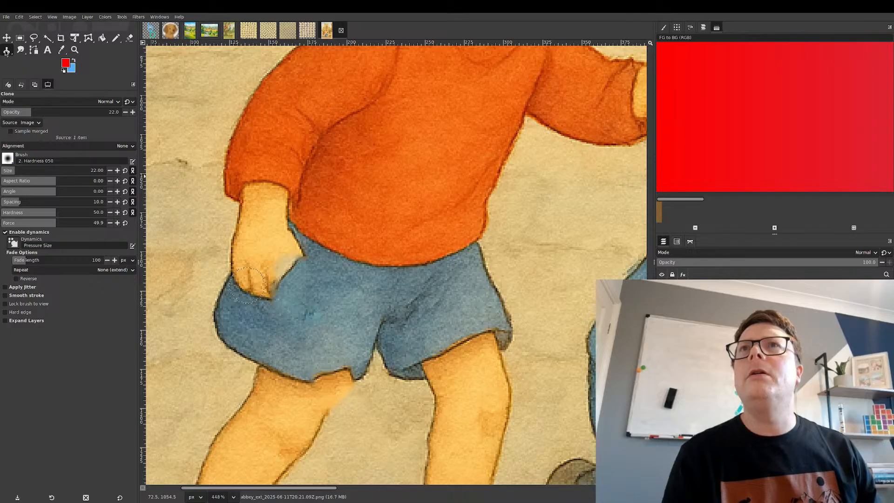
- Resample the girl's fingers with the Clone tool, try a faint stroke along the damaged edge of her hand and undo it
click(37, 66)
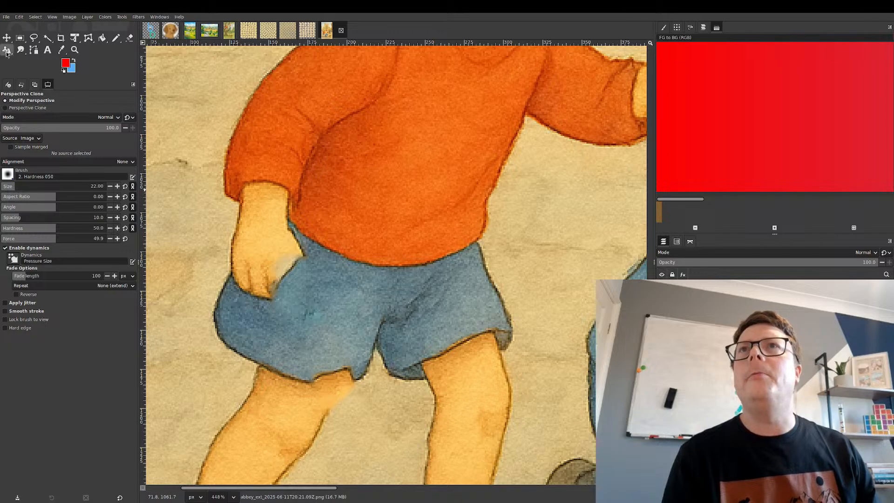
click(38, 54)
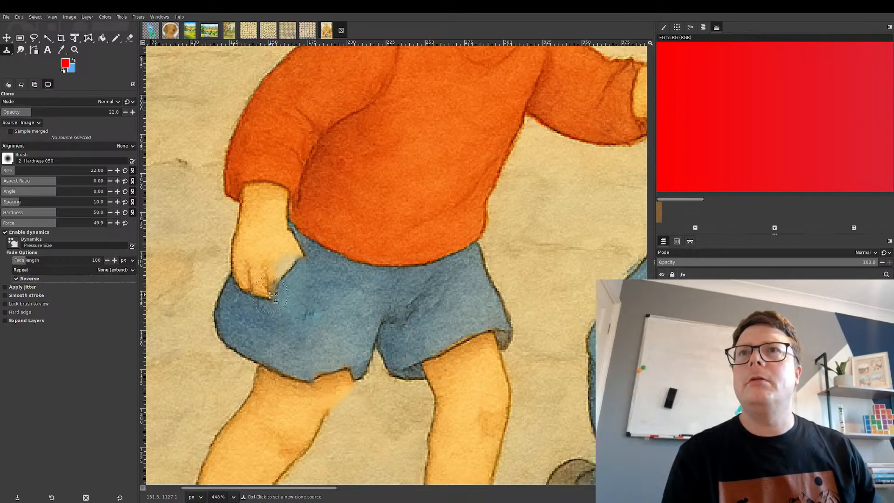
ctrl+click(252, 286)
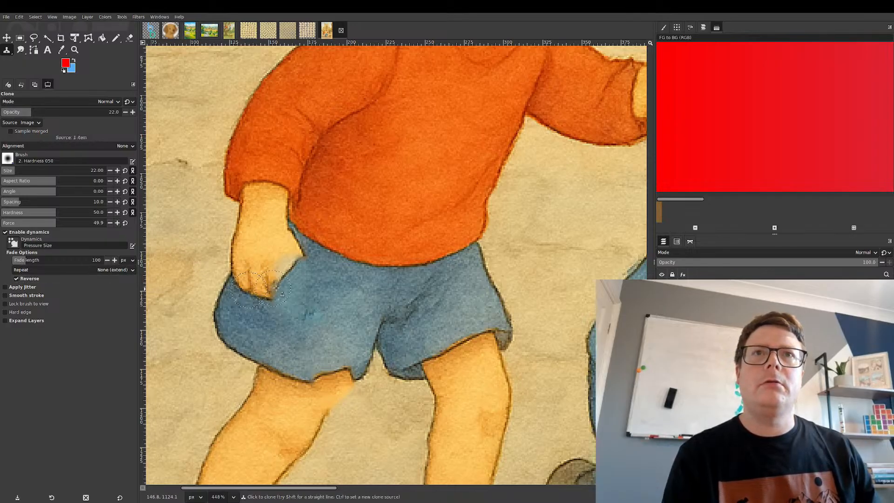
mouse_move(276, 292)
mouse_down()
mouse_move(298, 293)
mouse_move(279, 289)
mouse_move(273, 298)
mouse_move(289, 267)
mouse_up()
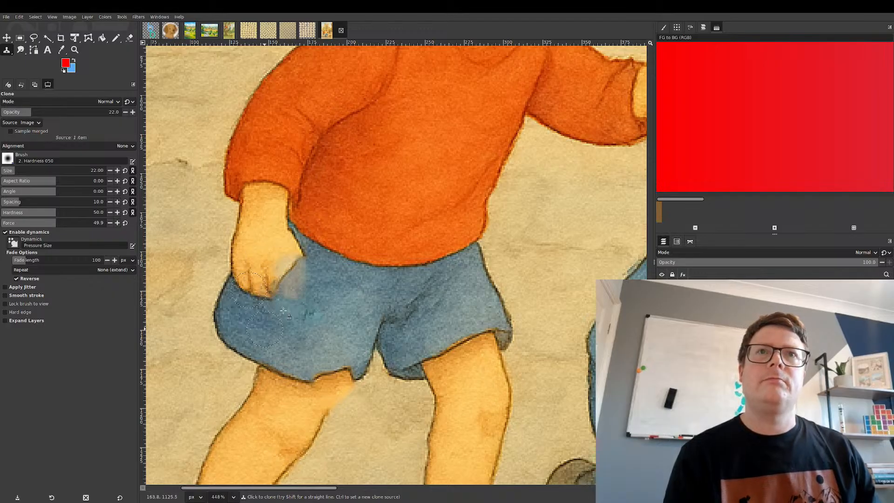
key(ctrl+z)
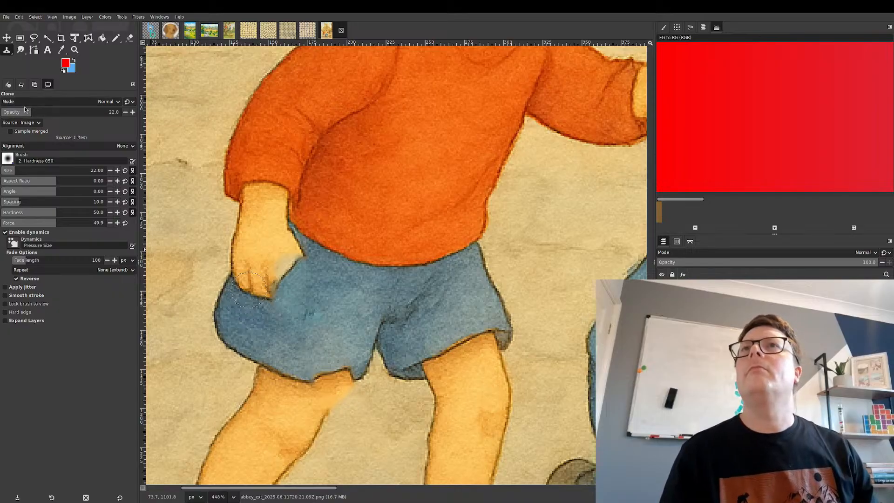
- Set the Clone tool's opacity to 100 and paint the missing finger onto the damaged side of the girl's lowered hand
drag(41, 116, 140, 118)
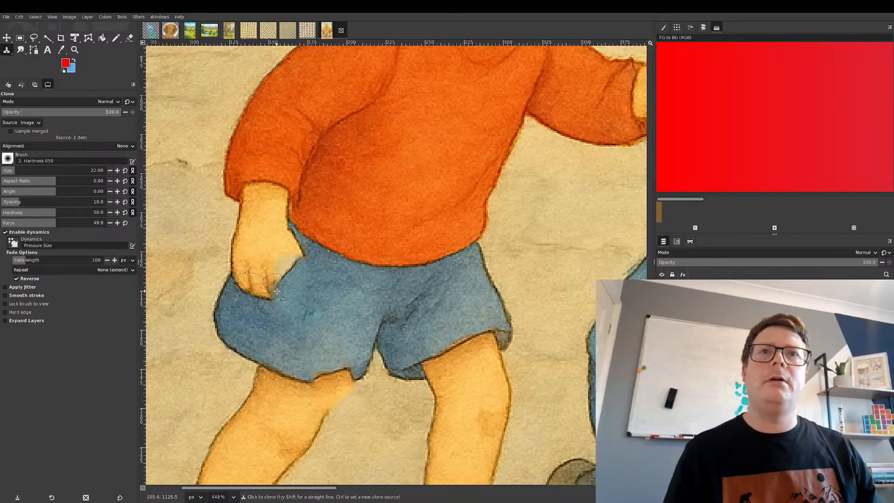
mouse_move(276, 291)
mouse_down()
mouse_move(294, 290)
mouse_move(301, 275)
mouse_move(287, 263)
mouse_move(290, 279)
mouse_move(277, 294)
mouse_up()
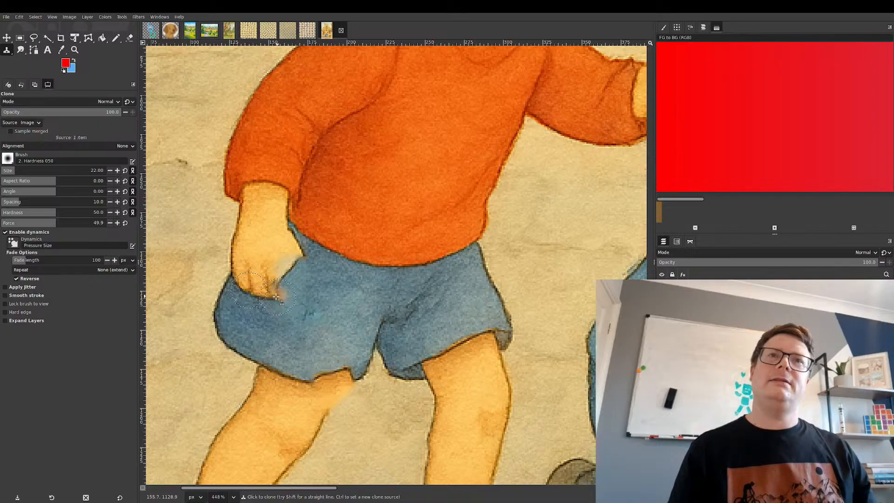
mouse_move(286, 291)
mouse_down()
mouse_move(294, 262)
mouse_move(275, 285)
mouse_move(281, 293)
mouse_move(259, 286)
mouse_move(282, 315)
mouse_up()
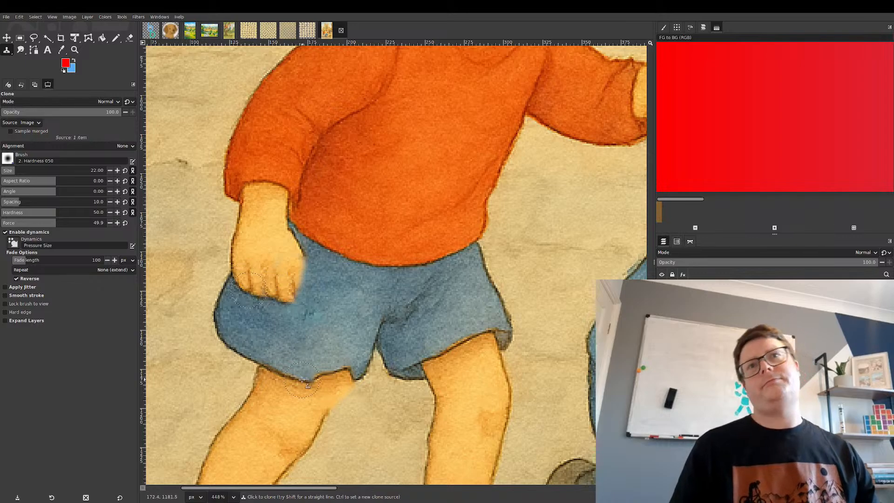
- Undo a stray clone dab at the girl's knee, resample her leg's inner edge and extend that edge up towards the shorts
scroll(284, 312, down, 2)
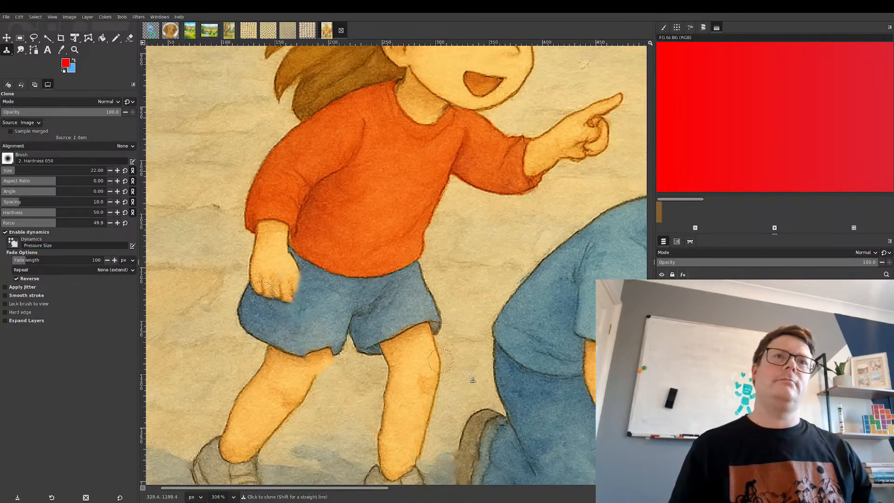
scroll(324, 372, up, 3)
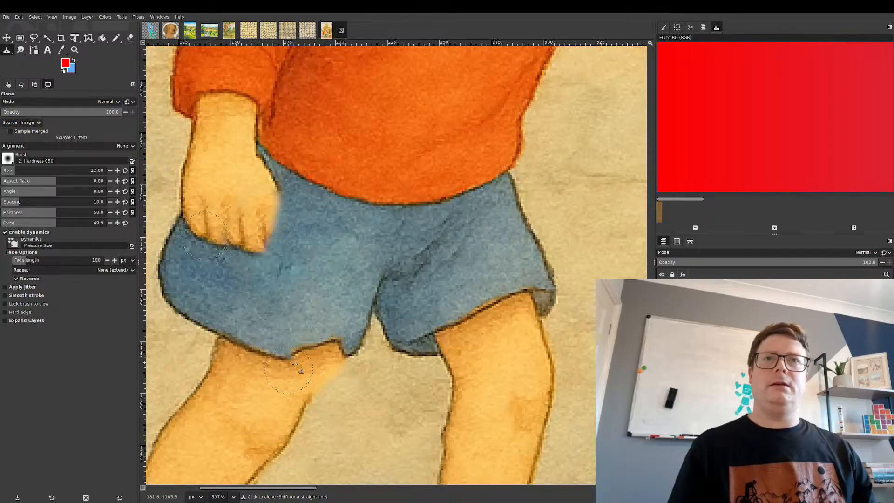
scroll(288, 415, down, 1)
click(291, 425)
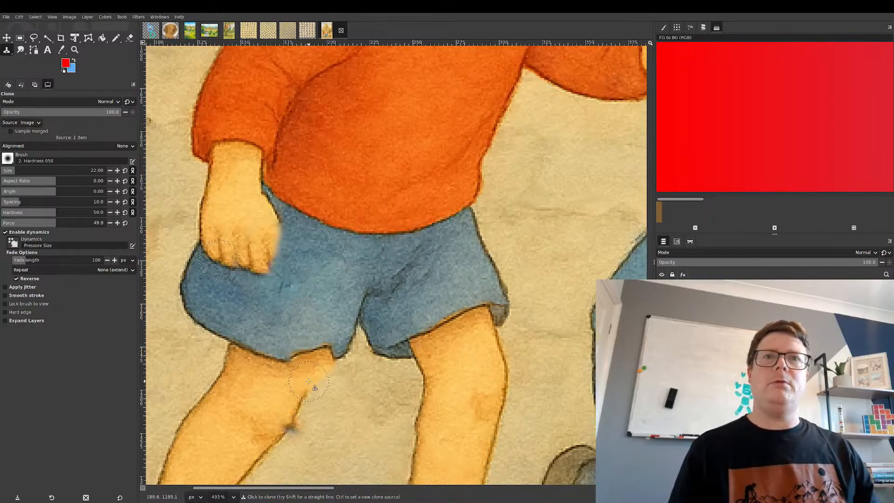
key(ctrl+z)
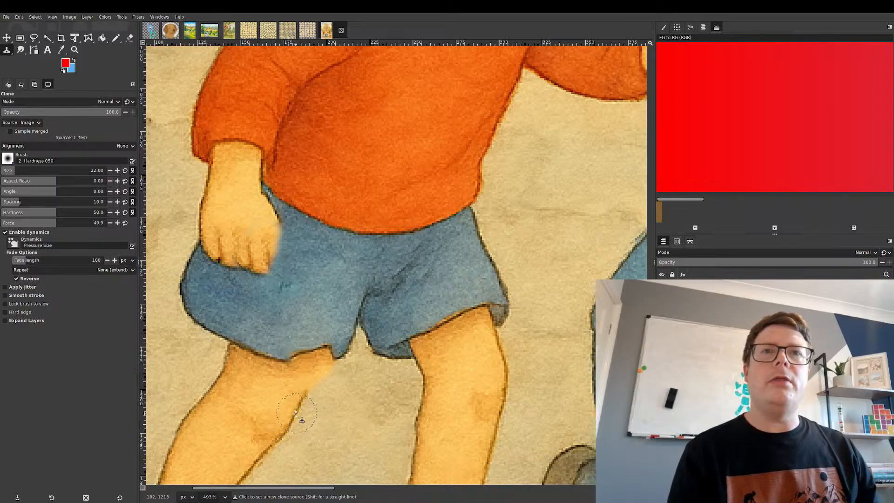
ctrl+click(296, 413)
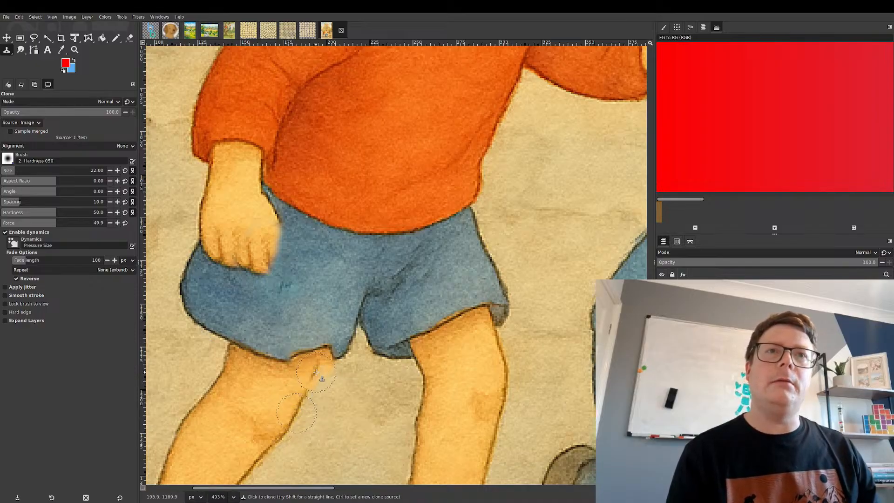
drag(308, 382, 323, 364)
- Clone the shorts' hem line across the notch above the girl's bent leg and cover the exposed skin with blue fabric
scroll(291, 396, down, 4)
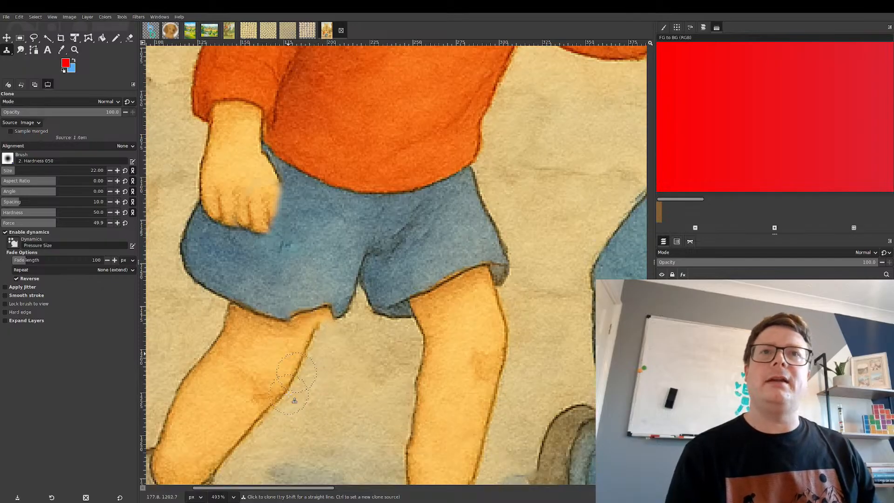
scroll(315, 345, up, 2)
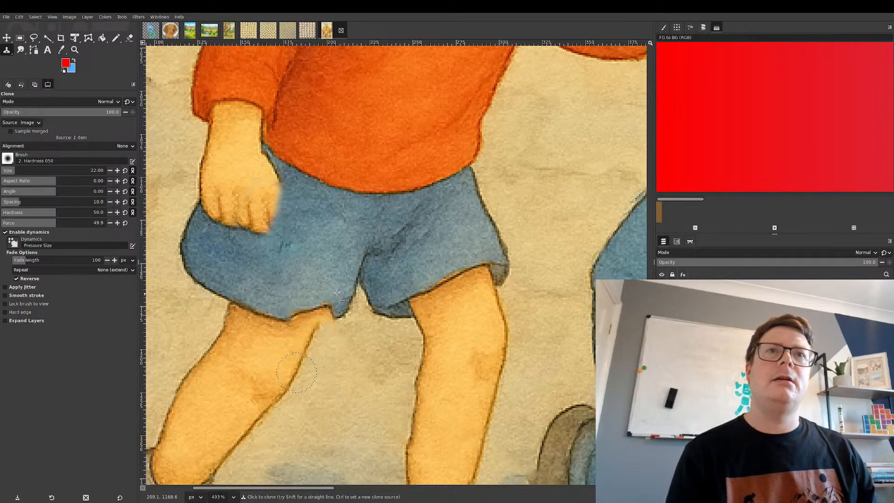
ctrl+click(260, 317)
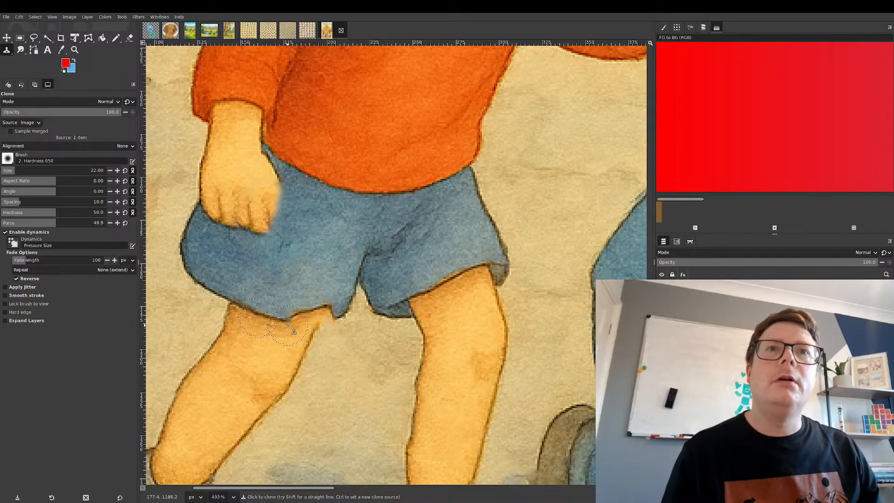
drag(289, 326, 313, 332)
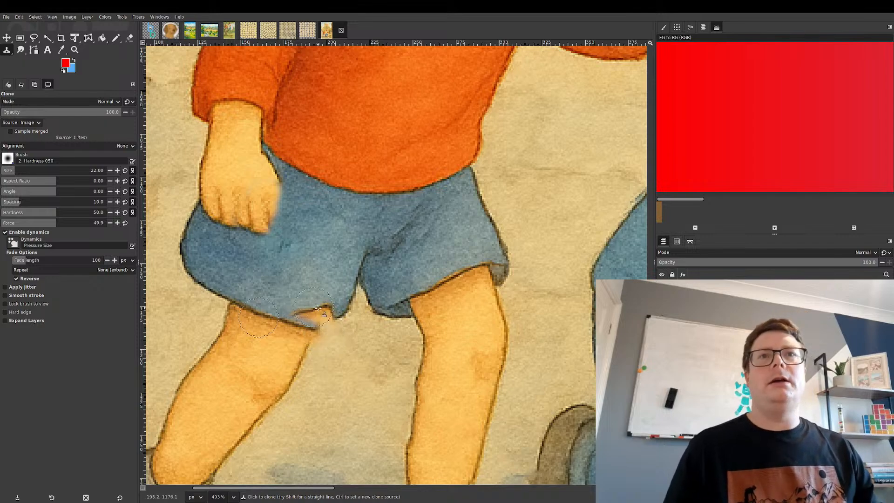
ctrl+click(282, 300)
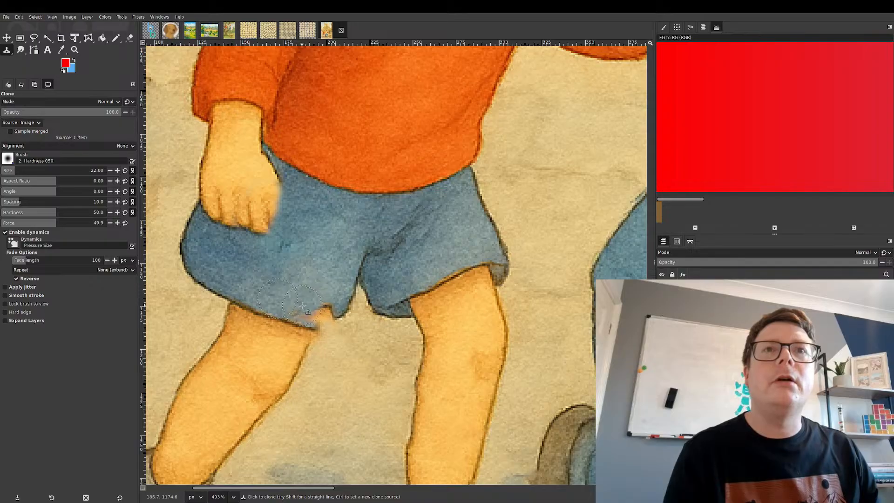
drag(295, 310, 321, 321)
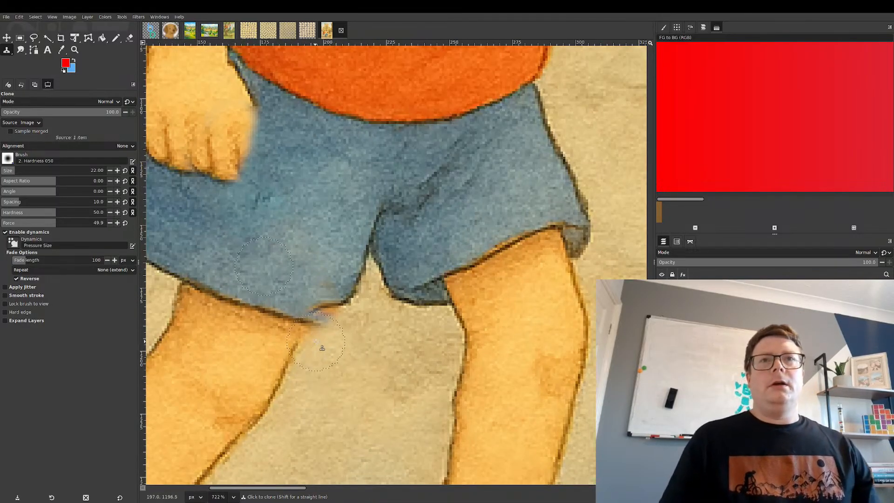
- Reduce the Clone brush size to 5 and rebuild the dark outline around the inner corner of the girl's shorts hem
scroll(319, 350, up, 4)
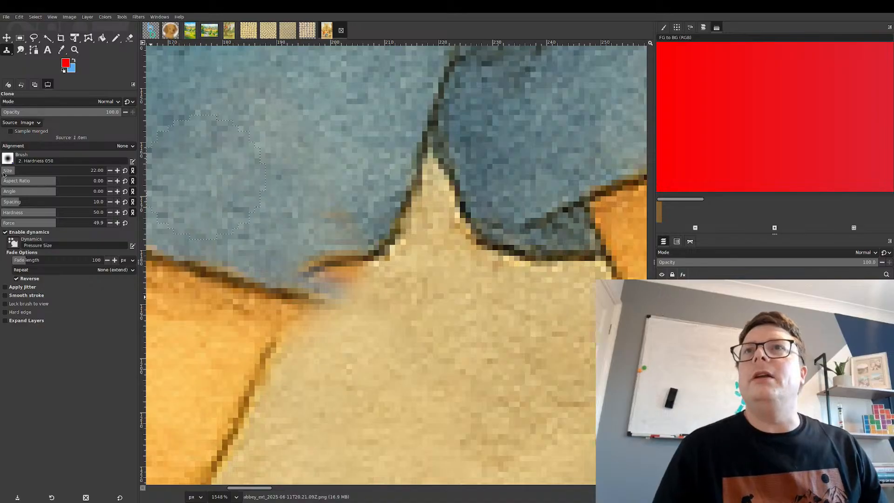
drag(7, 173, 3, 175)
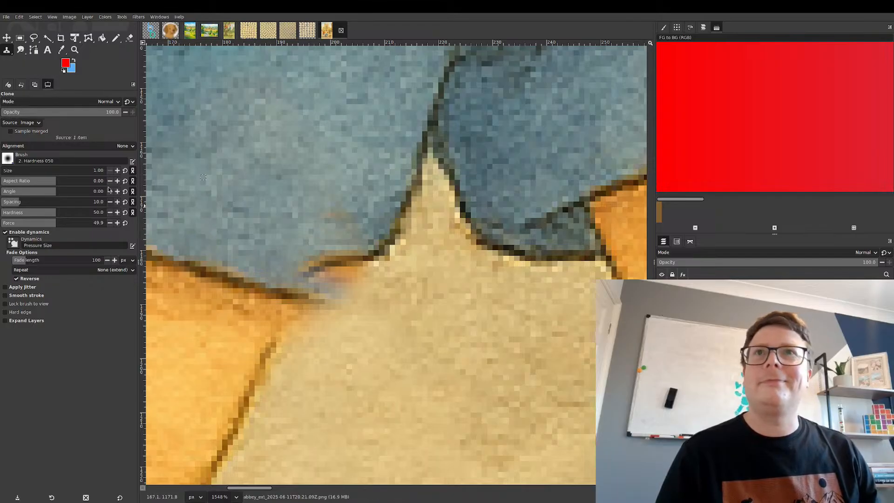
click(117, 171)
click(117, 171)
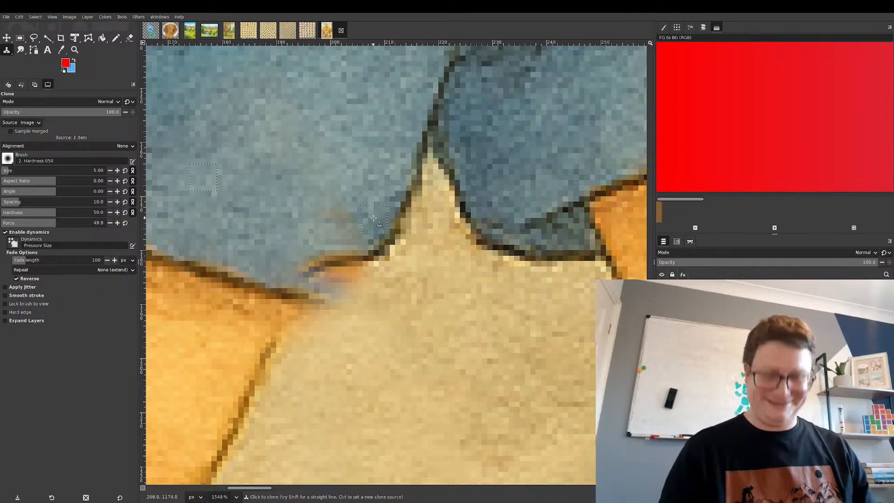
ctrl+click(405, 212)
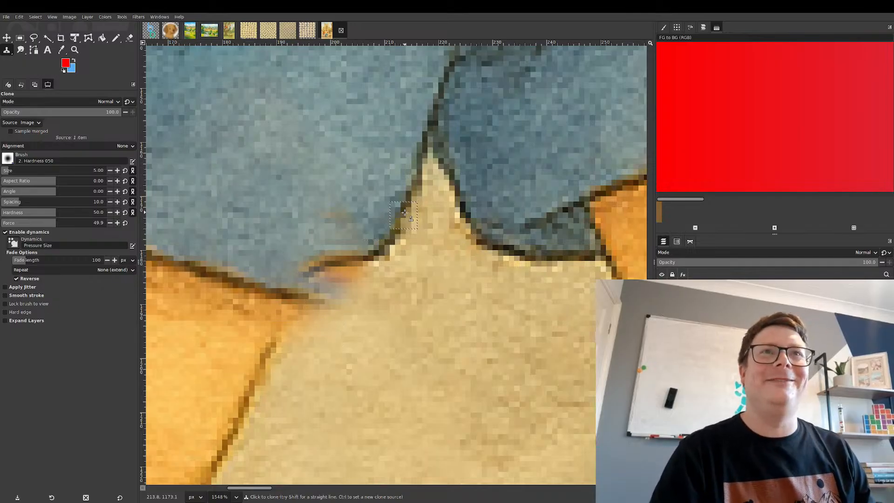
mouse_move(390, 245)
mouse_down()
mouse_move(342, 289)
mouse_move(327, 289)
mouse_move(346, 252)
mouse_move(353, 261)
mouse_move(342, 270)
mouse_move(357, 254)
mouse_move(303, 268)
mouse_move(314, 279)
mouse_move(340, 261)
mouse_move(328, 279)
mouse_move(288, 279)
mouse_up()
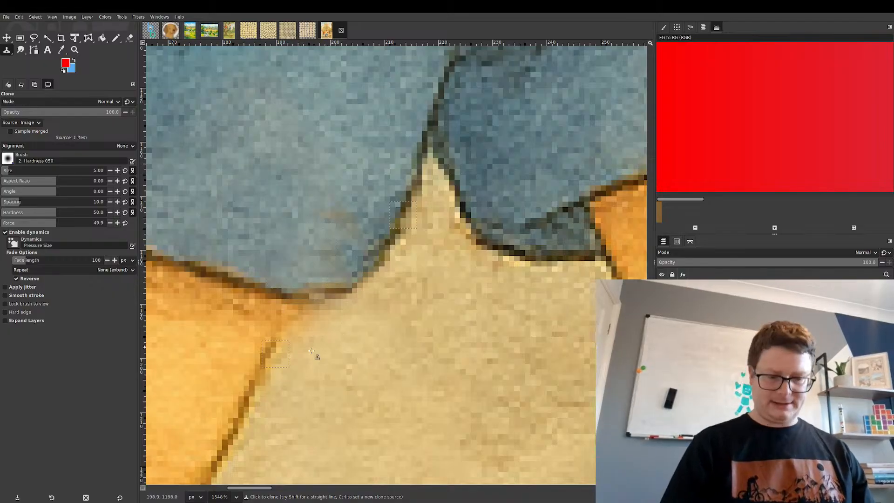
- Clone the outline of the girl's inner leg up to the hem and sample the pavement beside it to cover the smudge
ctrl+click(246, 398)
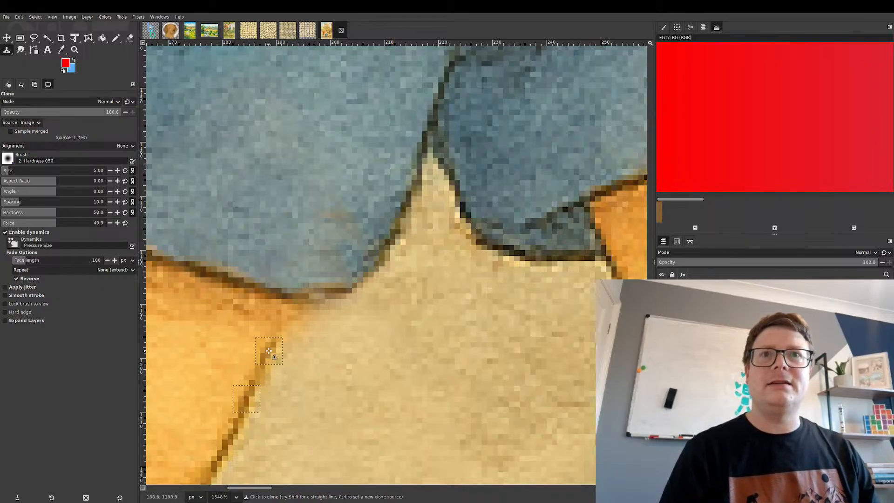
drag(268, 350, 292, 309)
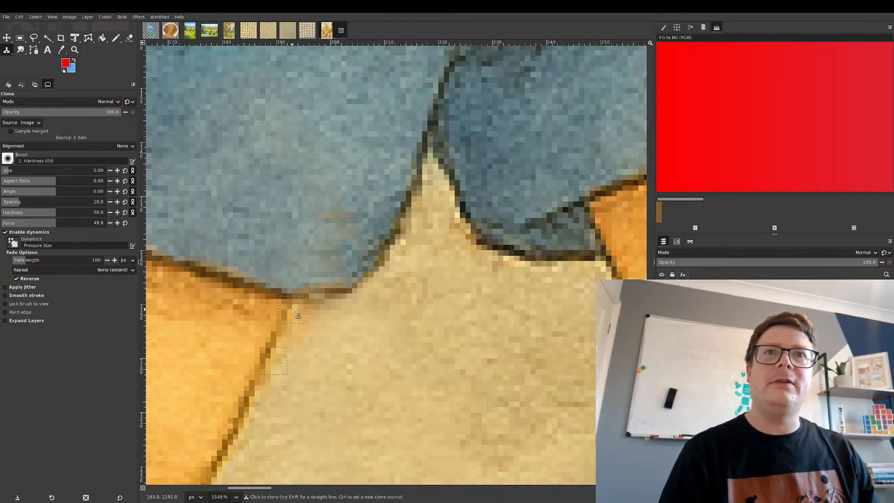
ctrl+click(332, 350)
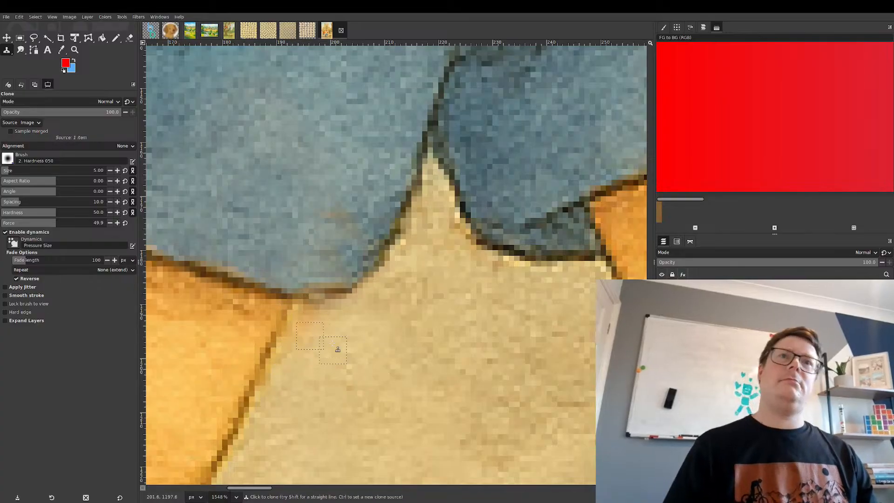
- Clone the dark outline of the kneeling boy's trouser leg down along the gap below his arm to his knee, undoing a misplaced stroke
scroll(309, 310, down, 3)
scroll(309, 309, down, 3)
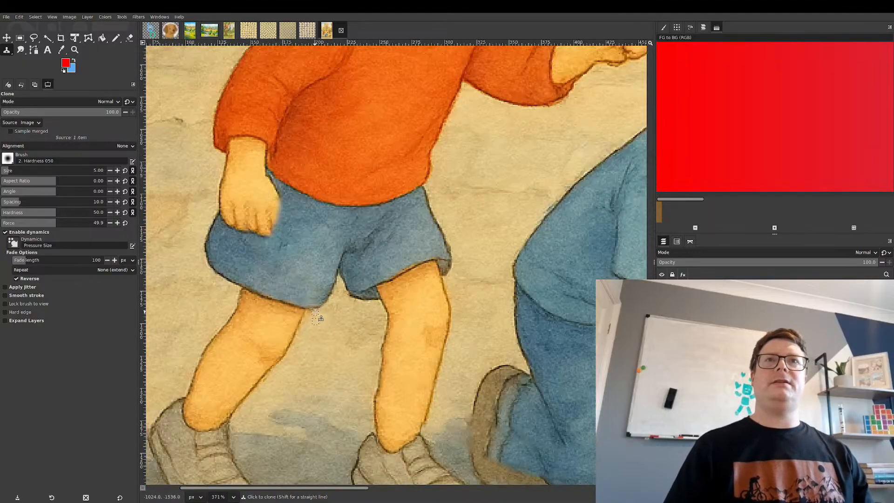
scroll(269, 297, down, 1)
scroll(432, 334, down, 3)
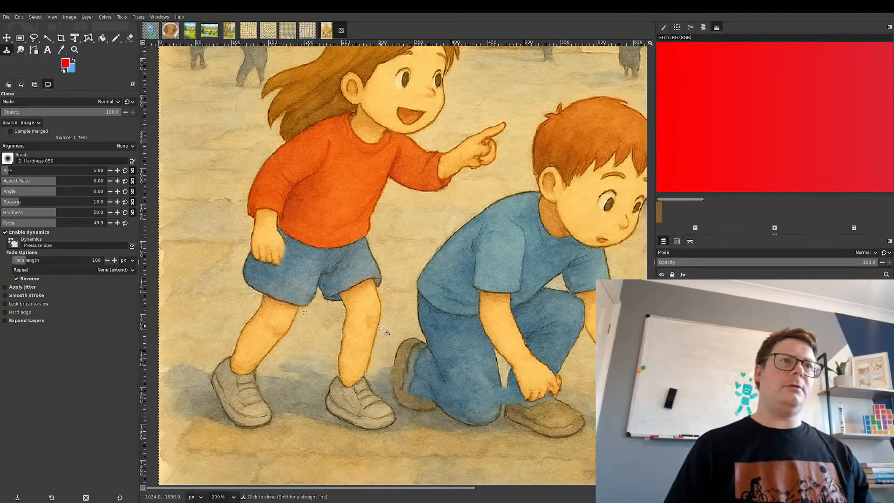
scroll(492, 379, up, 3)
scroll(493, 380, up, 4)
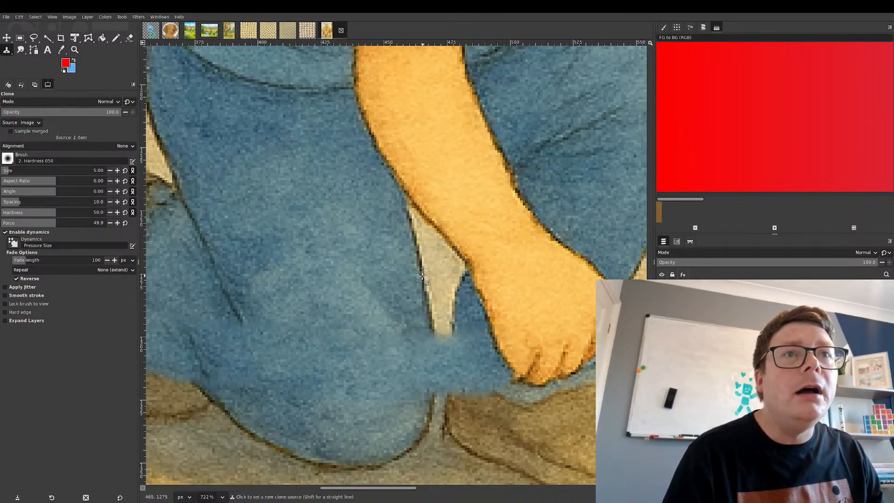
ctrl+click(423, 276)
drag(431, 332, 435, 373)
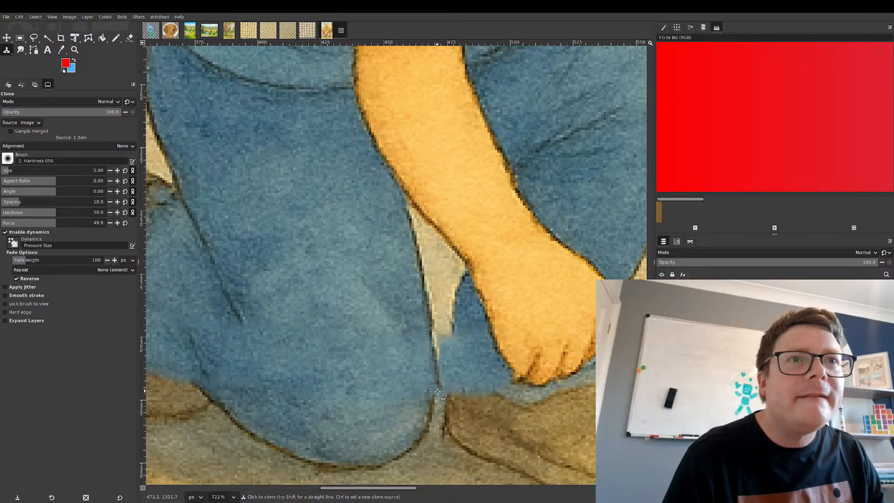
ctrl+click(432, 417)
drag(433, 409, 436, 378)
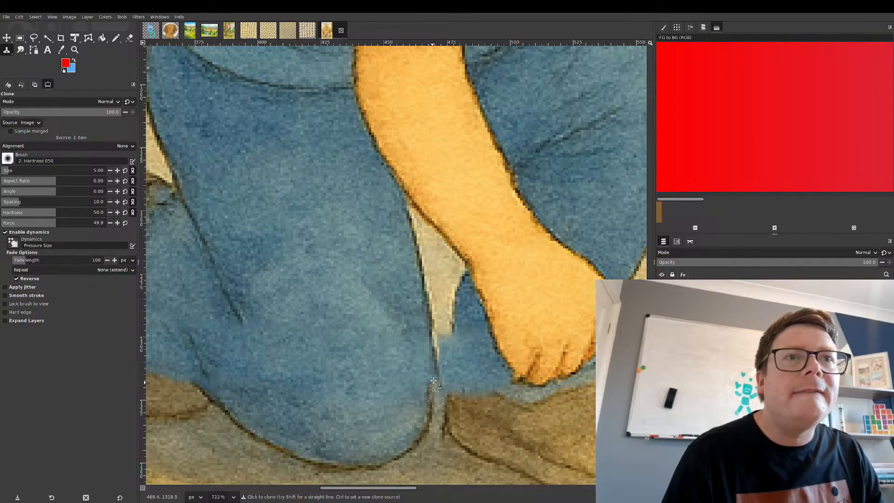
key(ctrl+z)
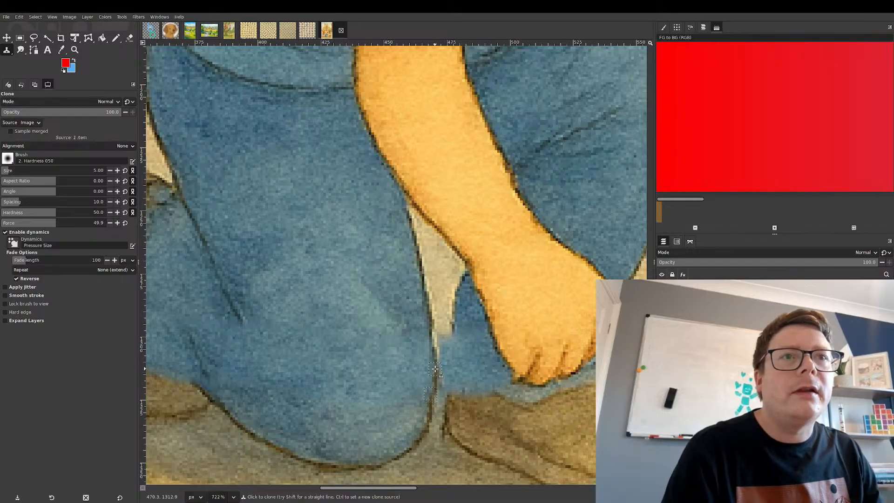
- Set the Clone brush size to 7, extend the gap's opposite outline down to the shoe and fill the gap with pavement texture
ctrl+click(454, 305)
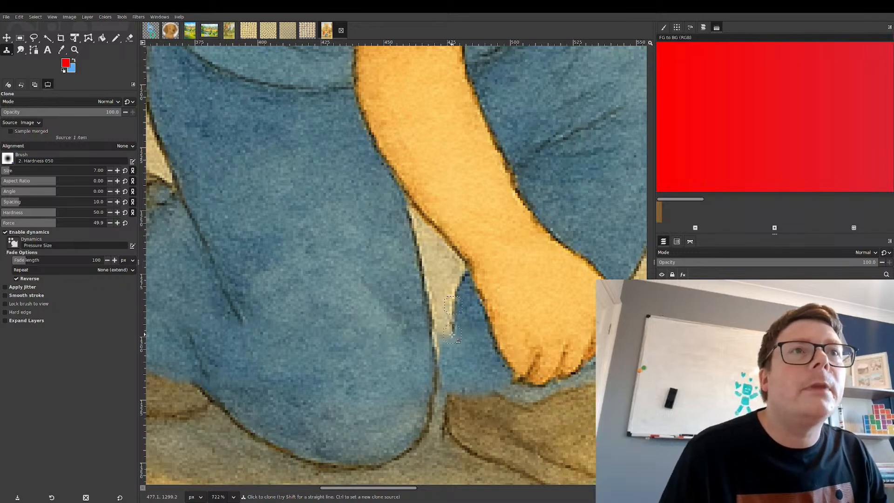
drag(450, 336, 449, 390)
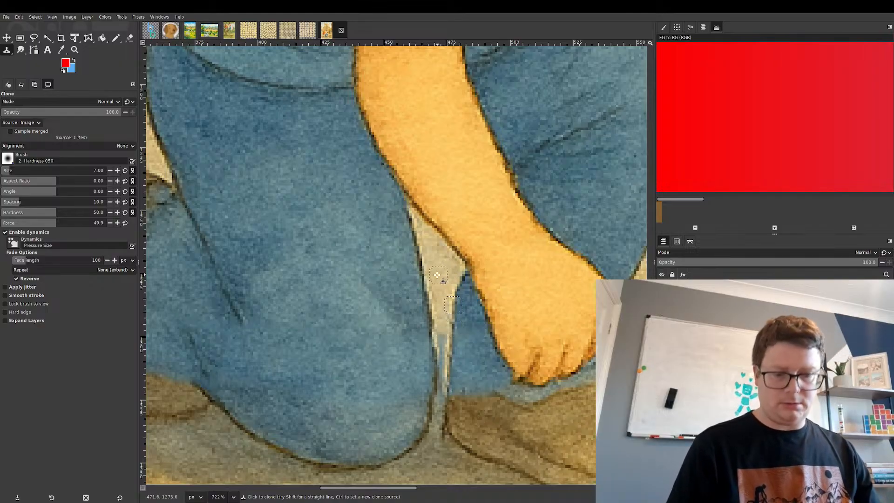
ctrl+click(456, 288)
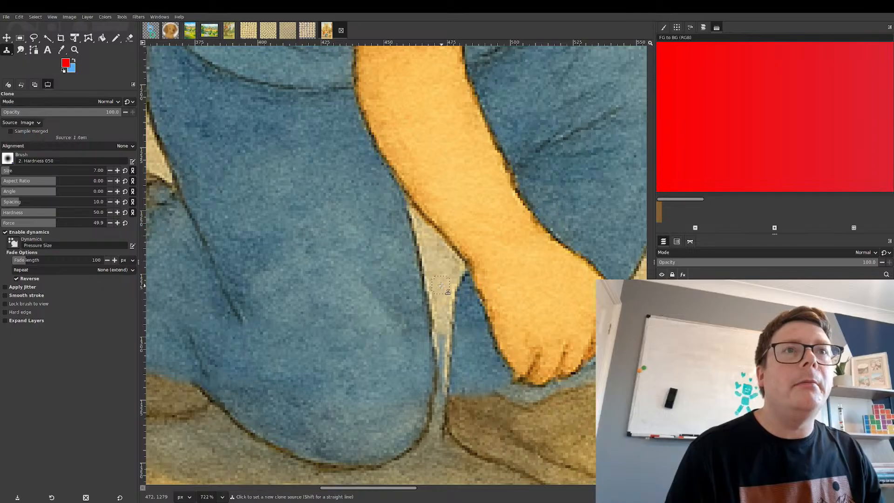
ctrl+click(441, 285)
drag(439, 337, 445, 361)
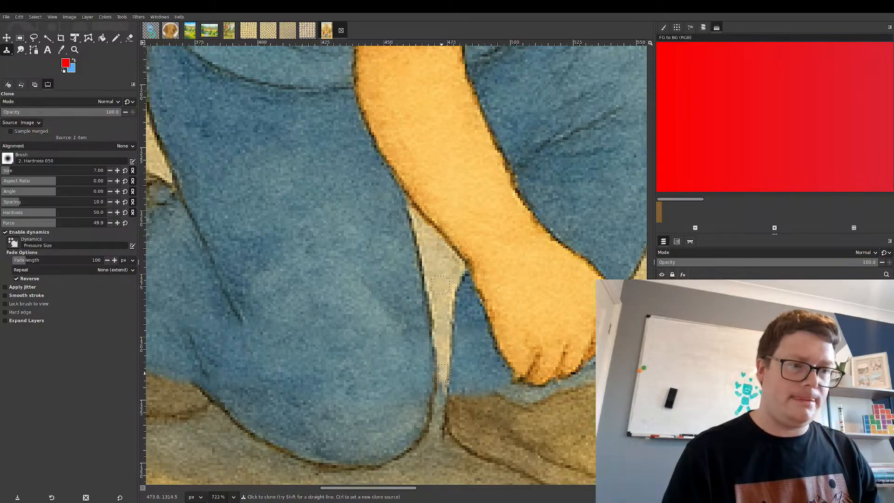
- Clone pavement texture over the leftover bump on the outer side of the boy's lowered hand
scroll(441, 324, down, 6)
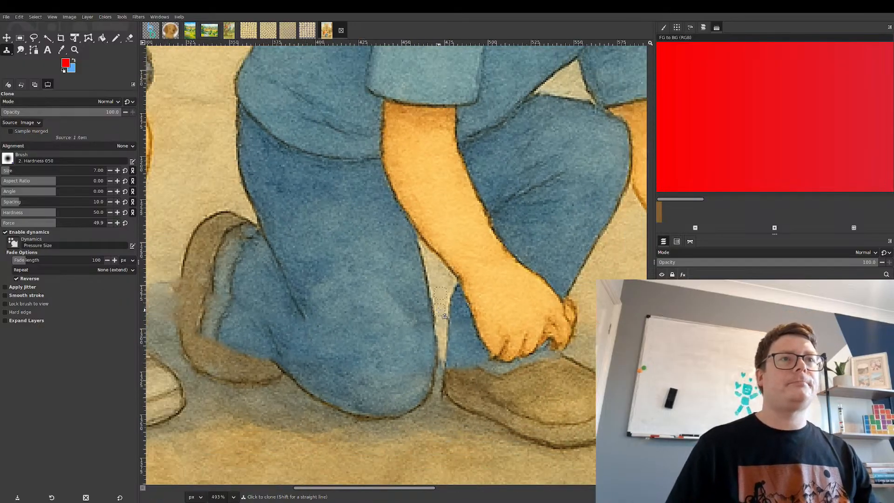
scroll(518, 322, up, 5)
scroll(515, 319, up, 5)
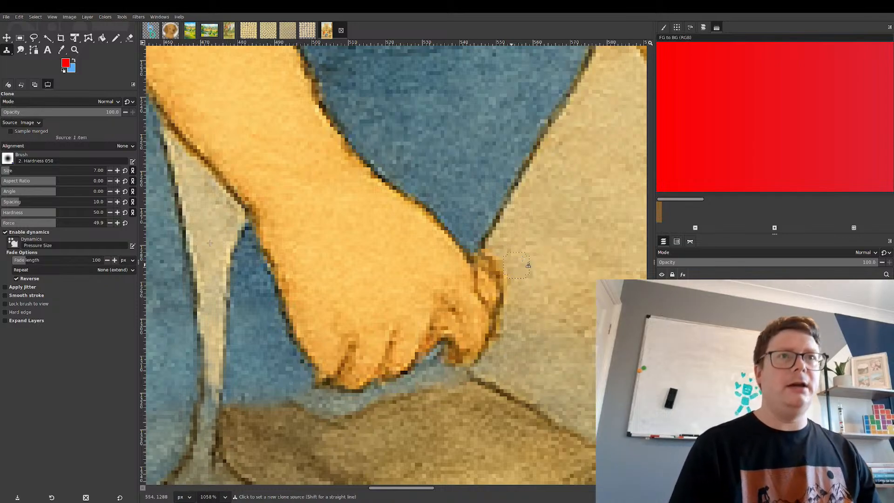
ctrl+click(527, 224)
mouse_move(500, 256)
mouse_down()
mouse_move(484, 290)
mouse_move(504, 309)
mouse_move(500, 247)
mouse_move(482, 270)
mouse_up()
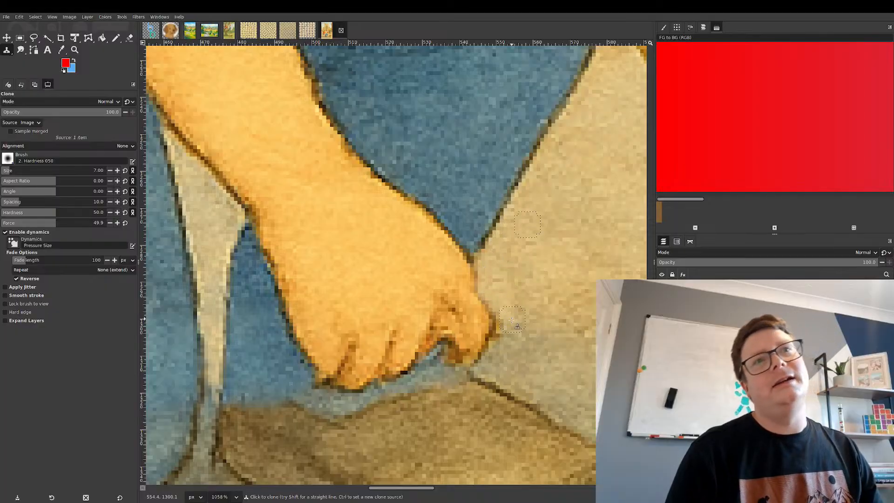
- Clone blue trouser texture over the grey patch beside the knuckles of the boy's lowered fist
scroll(538, 272, down, 5)
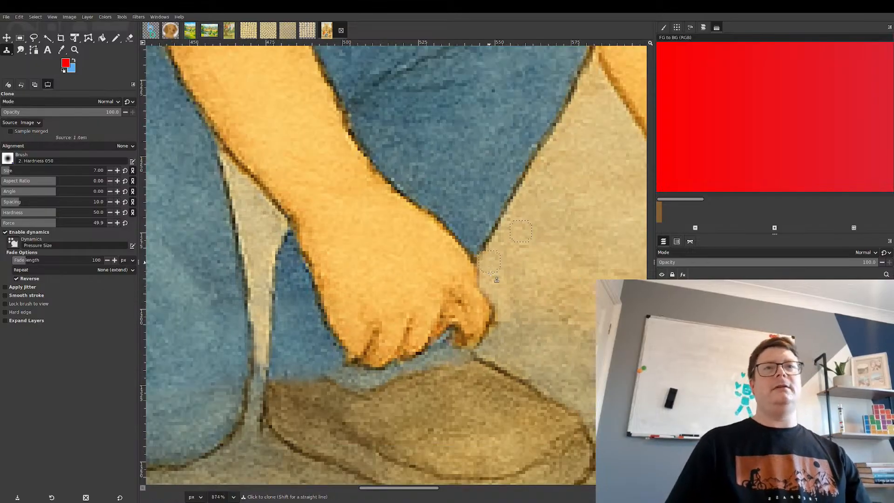
scroll(453, 322, down, 2)
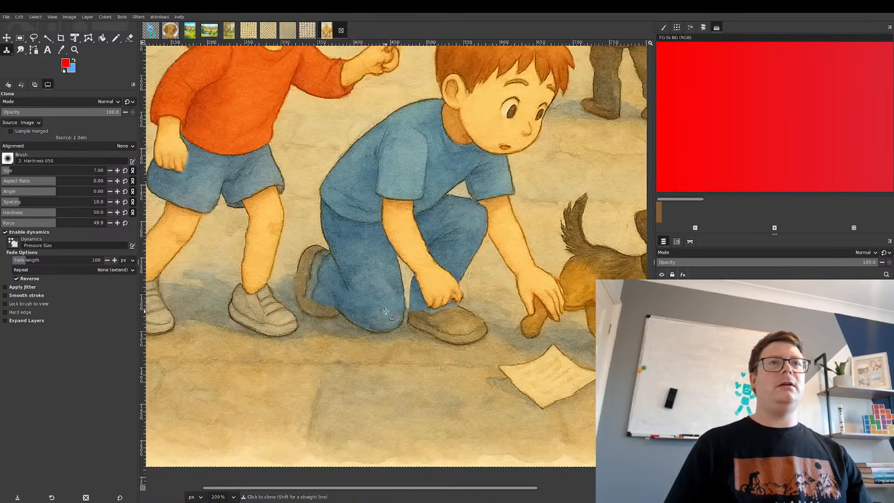
scroll(437, 297, up, 3)
scroll(404, 306, up, 3)
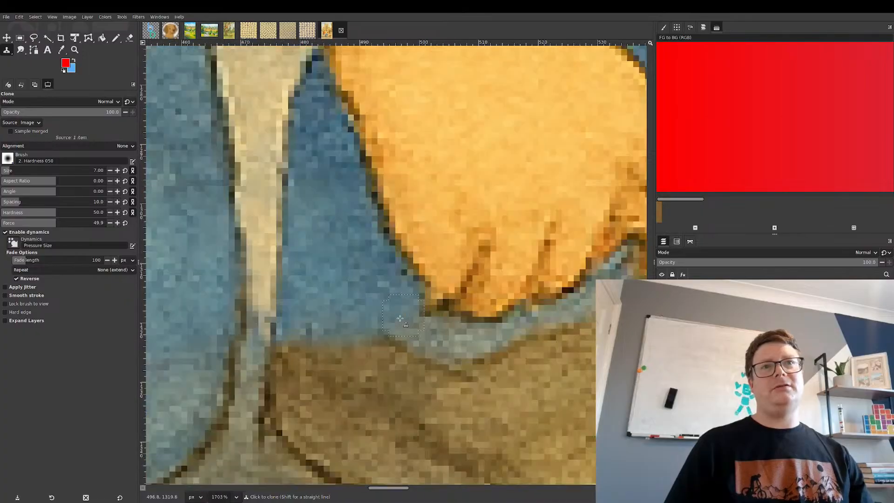
ctrl+click(380, 295)
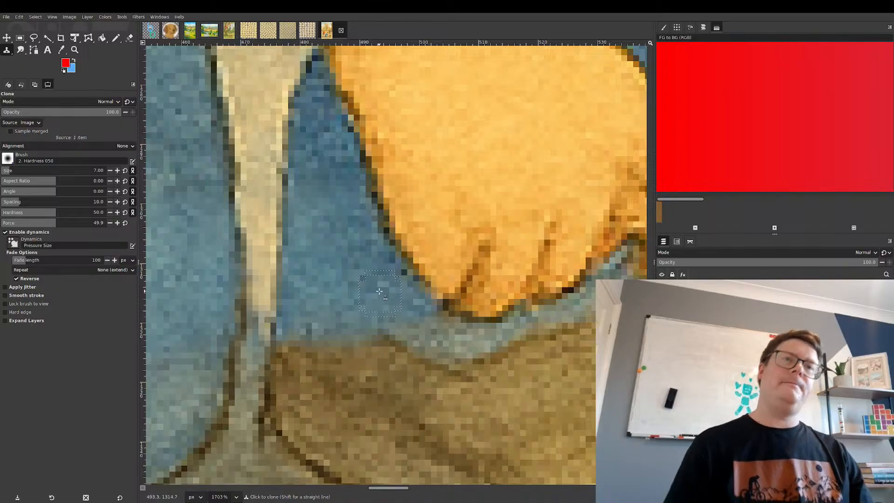
scroll(409, 298, down, 2)
scroll(399, 289, down, 7)
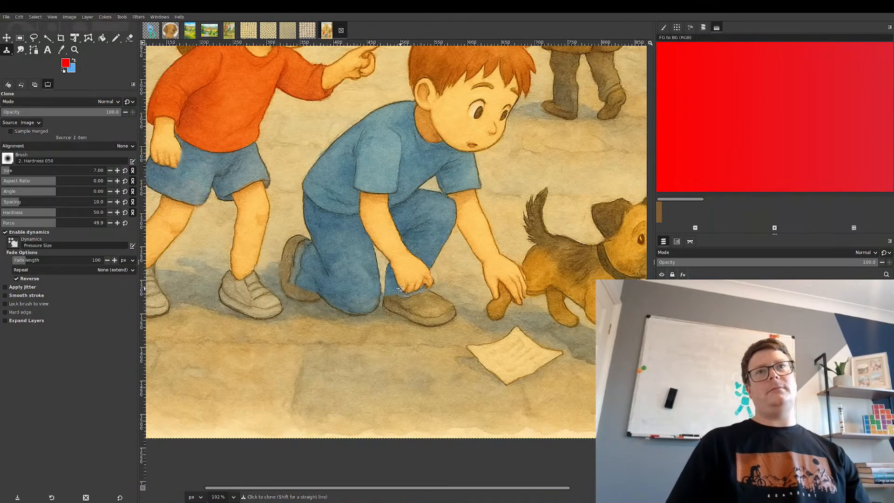
- Clone the dark outline of the kneeling boy's rear shoe down its outer edge to close the blurred gap
scroll(400, 290, down, 1)
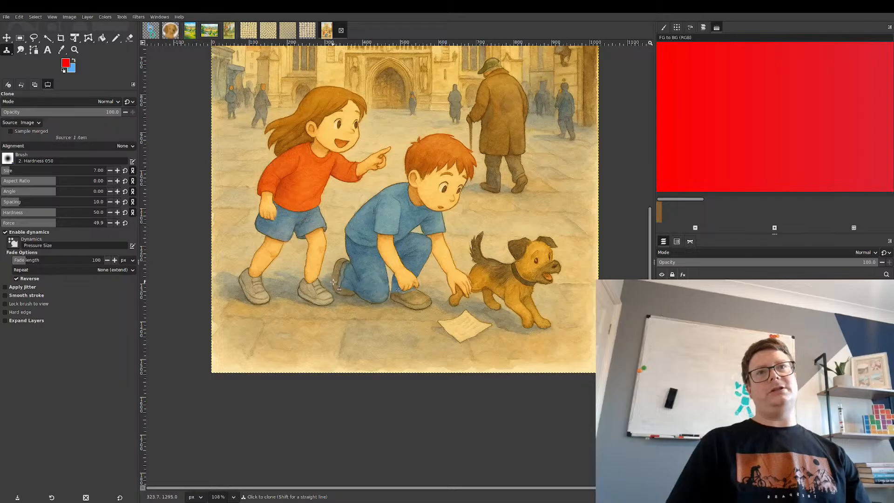
scroll(333, 281, up, 3)
scroll(295, 264, up, 2)
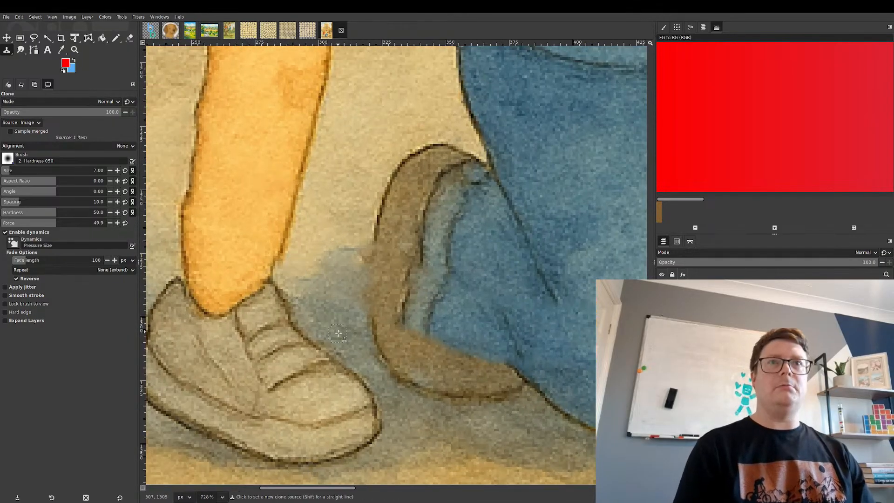
ctrl+click(375, 229)
drag(375, 241, 372, 302)
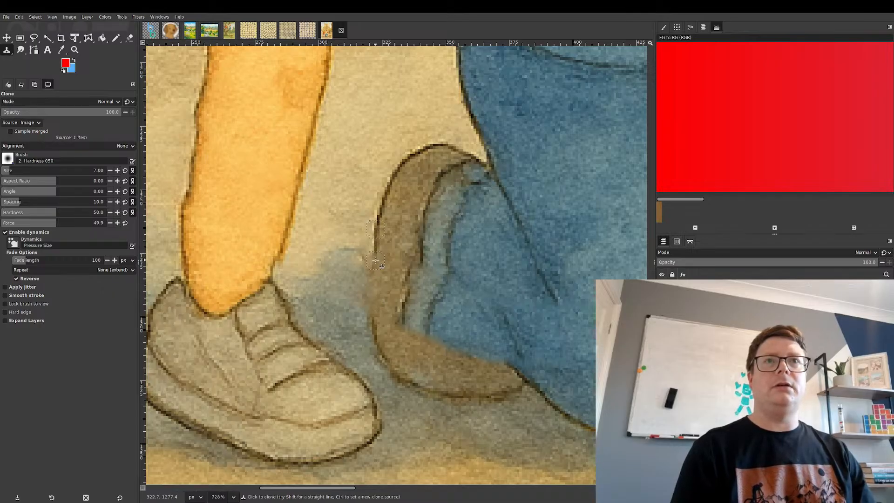
drag(376, 261, 373, 282)
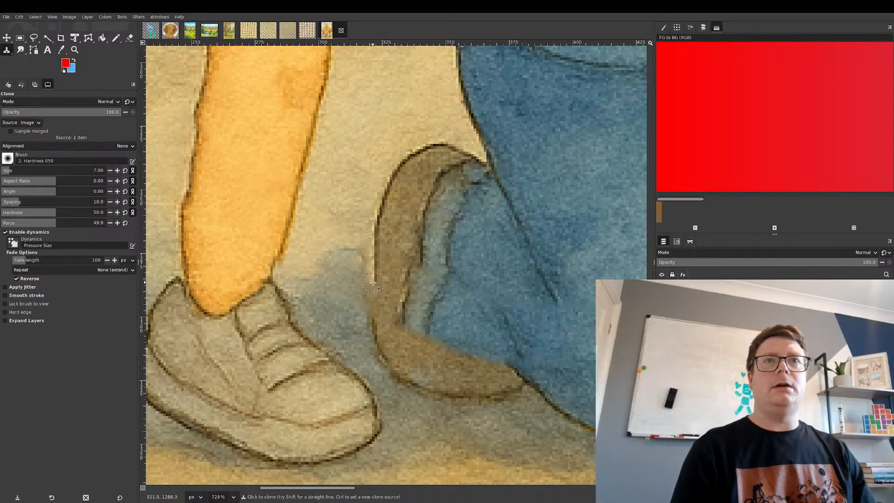
drag(374, 282, 373, 322)
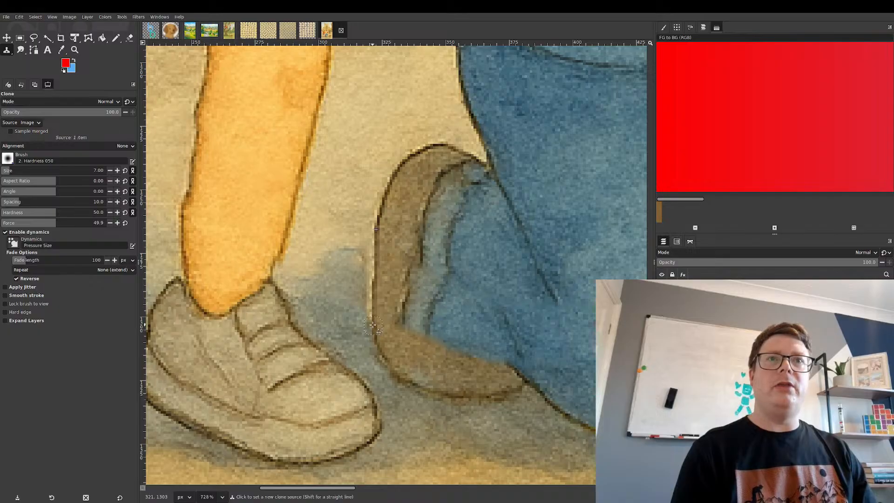
- Sample the shadowed pavement and clone it over the pale fringe along the outer edge of the boy's rear shoe
ctrl+click(372, 326)
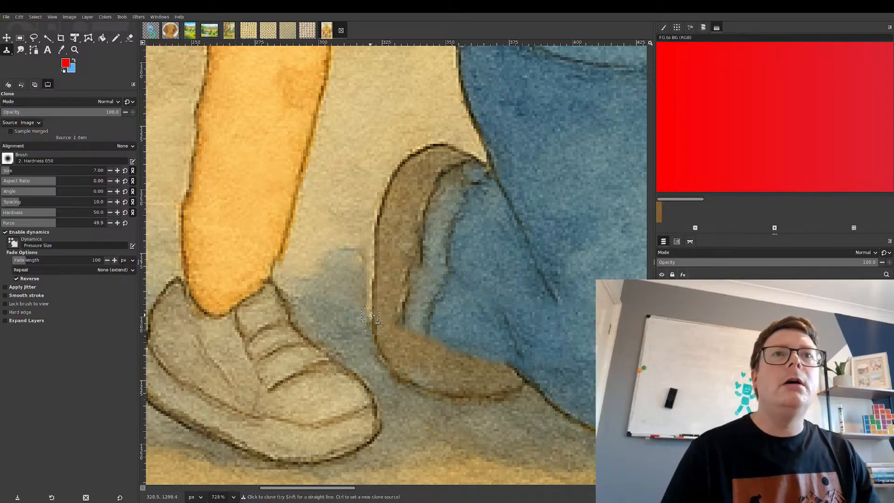
scroll(368, 308, up, 3)
scroll(369, 309, up, 1)
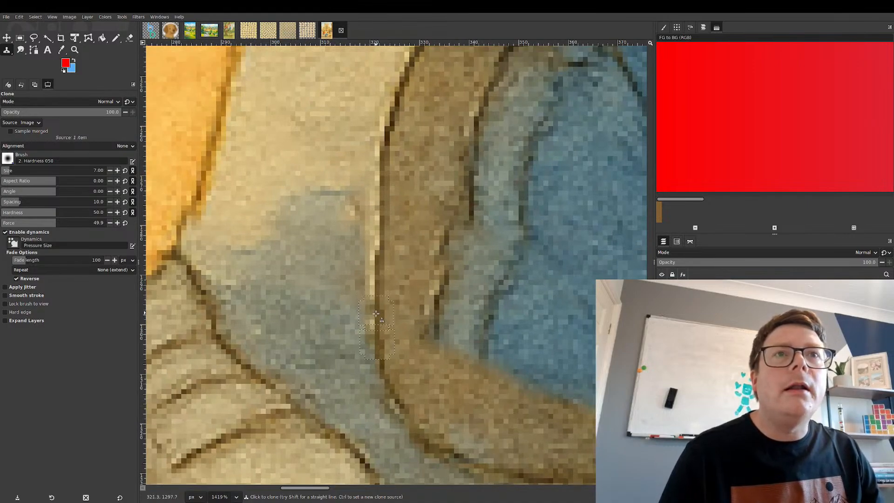
mouse_move(375, 293)
mouse_down()
mouse_move(377, 271)
mouse_move(375, 294)
mouse_move(365, 209)
mouse_up()
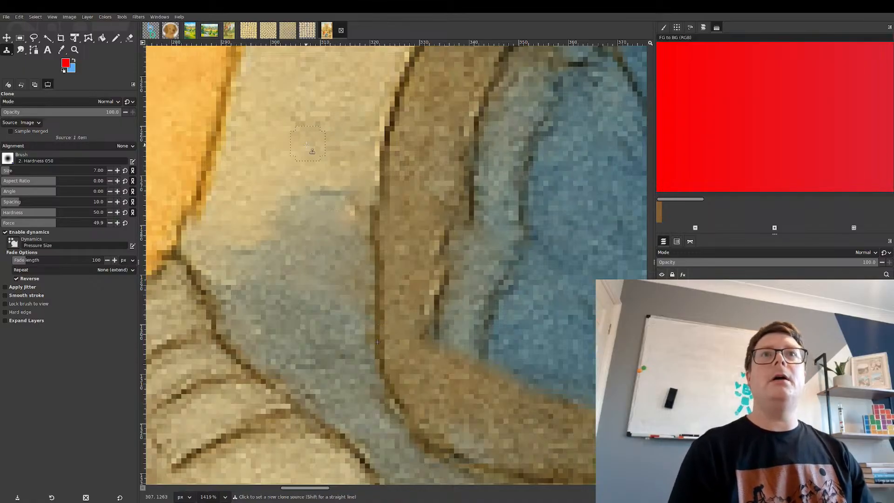
ctrl+click(309, 159)
mouse_move(343, 188)
mouse_down()
mouse_move(325, 217)
mouse_move(339, 200)
mouse_up()
mouse_move(346, 222)
mouse_down()
mouse_move(334, 244)
mouse_move(344, 206)
mouse_move(325, 222)
mouse_up()
key(ctrl+z)
key(ctrl+z)
key(ctrl+z)
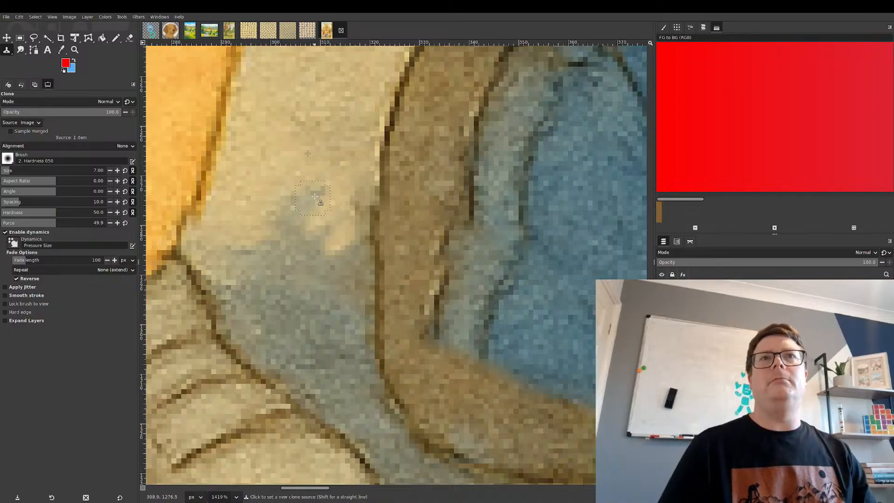
- Set the Clone brush size to 17 and clone light pavement over the upper edge of the grey shadow between the girl's leg and boy's shoe
click(27, 172)
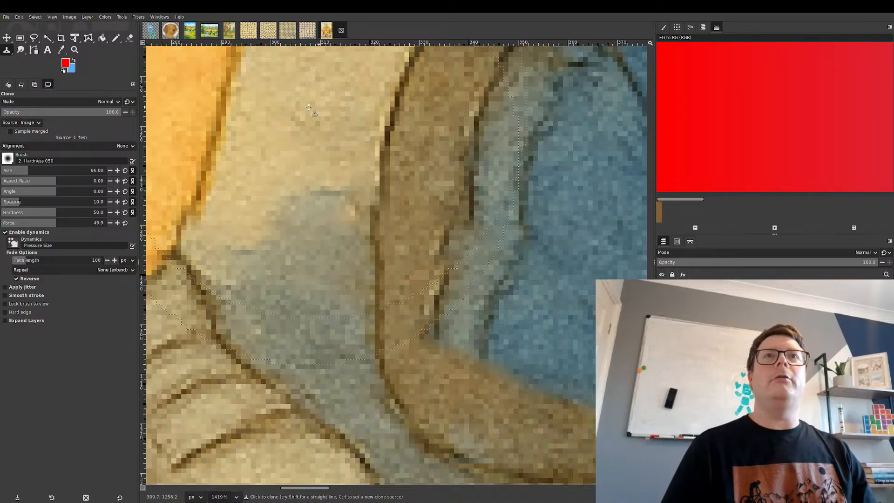
click(13, 175)
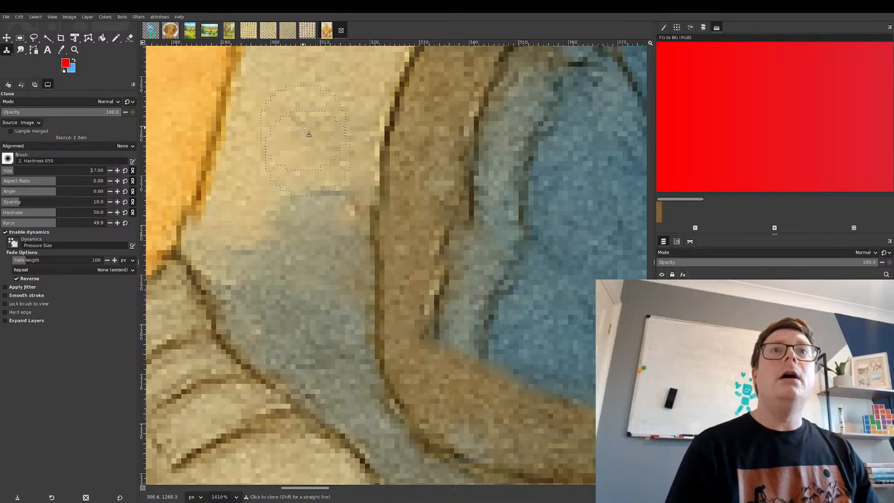
mouse_move(343, 185)
mouse_down()
mouse_move(322, 222)
mouse_move(291, 234)
mouse_move(289, 214)
mouse_move(277, 233)
mouse_up()
click(263, 261)
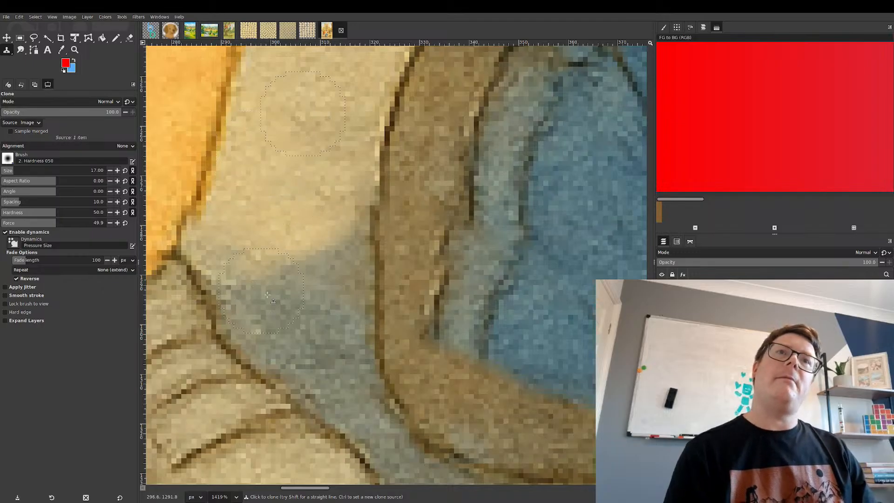
click(349, 236)
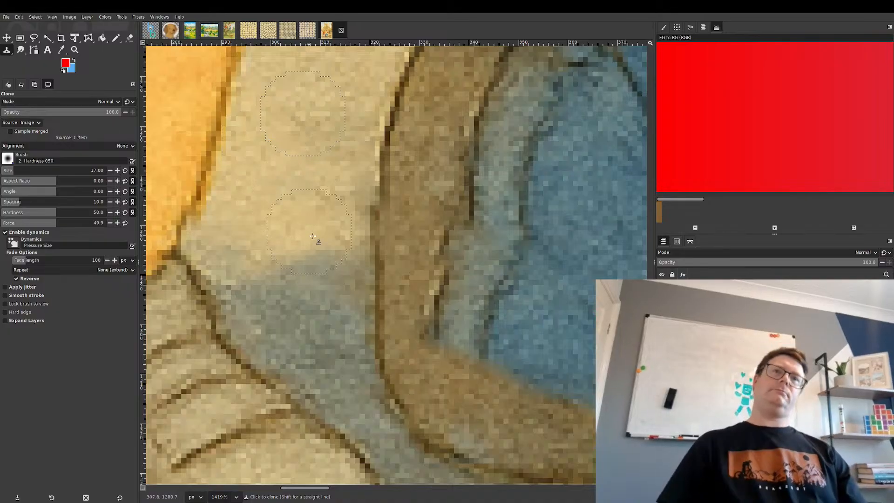
- Examine the girl's lowered hand, turn off the Clone tool's Reverse option and look through the Perspective Clone tool's mode and source options
scroll(279, 210, down, 8)
scroll(285, 238, down, 3)
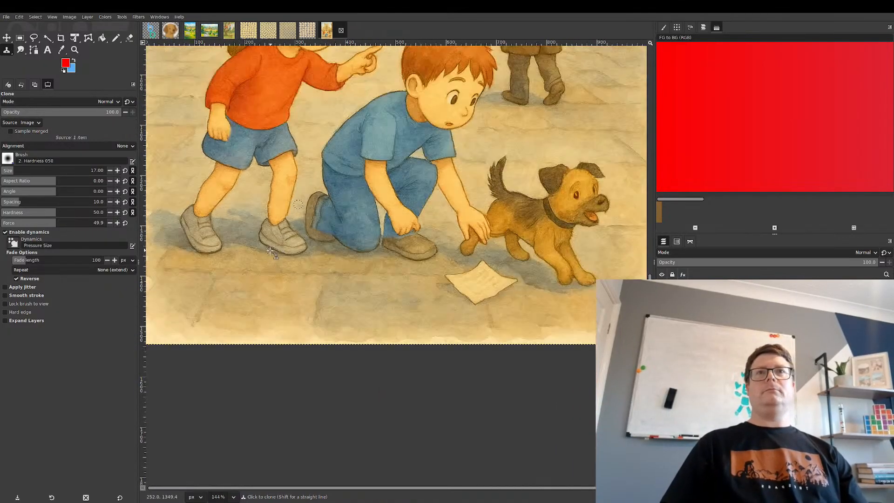
scroll(233, 266, down, 1)
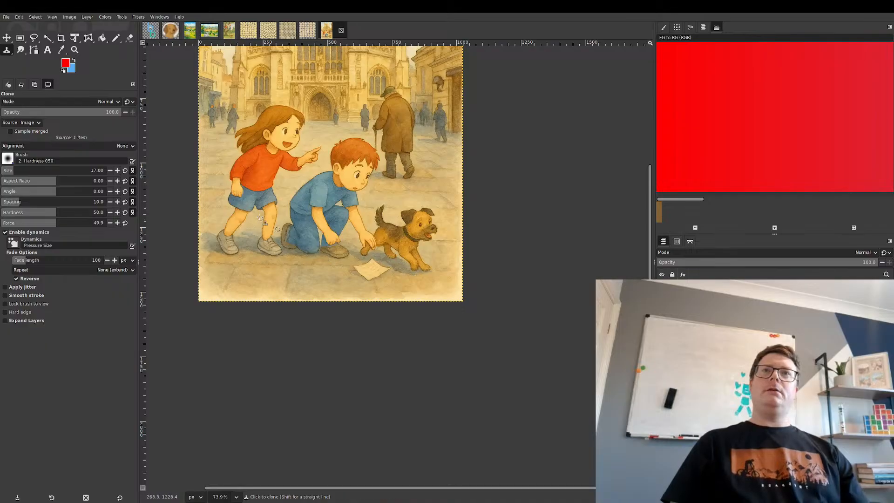
scroll(238, 194, up, 10)
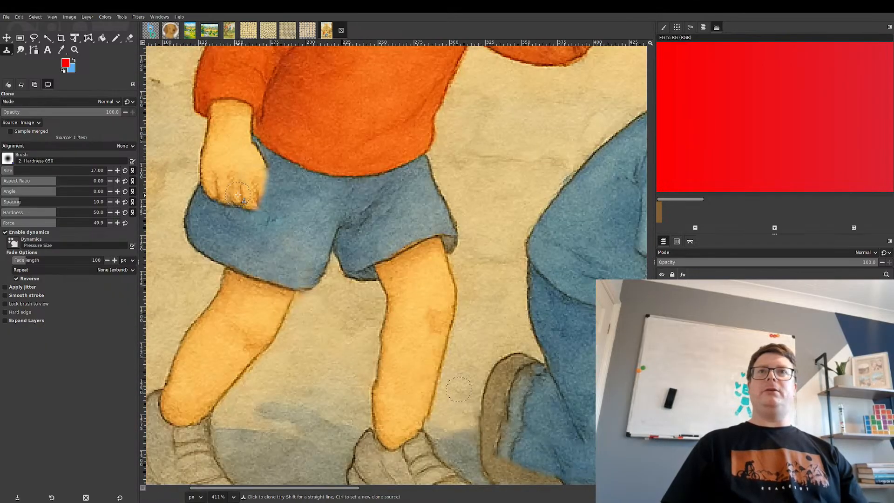
scroll(245, 201, up, 2)
scroll(283, 293, up, 3)
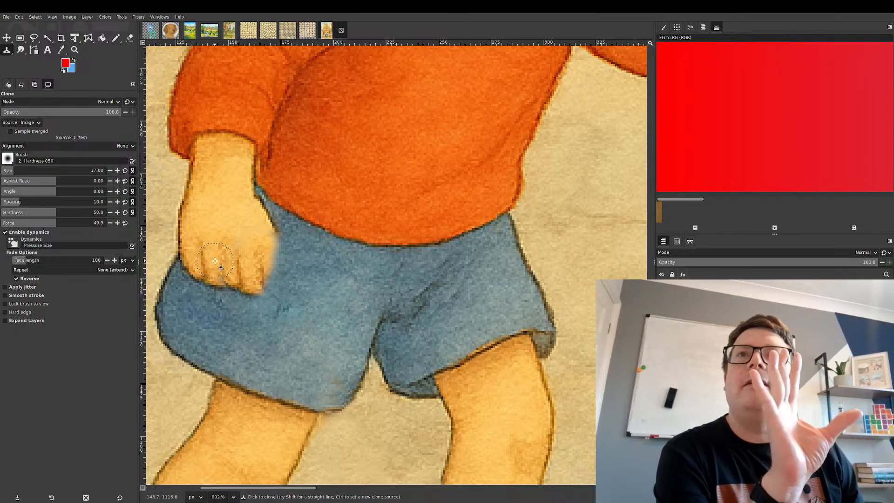
click(24, 280)
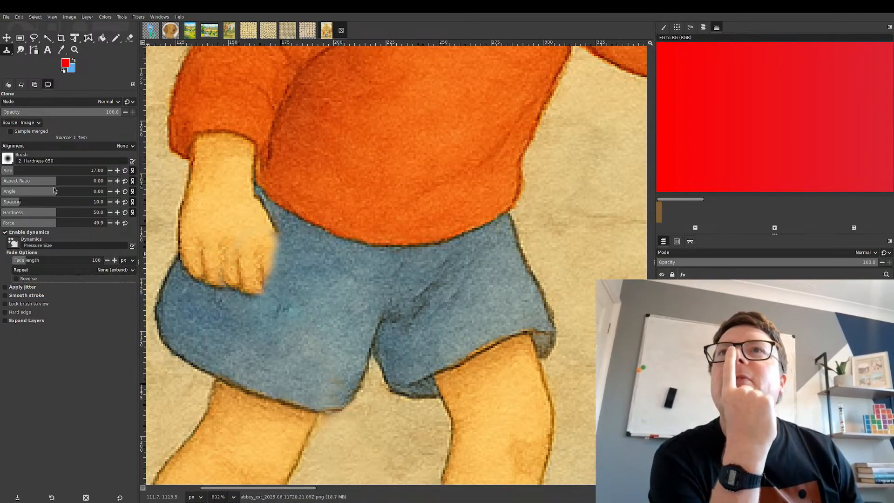
click(93, 147)
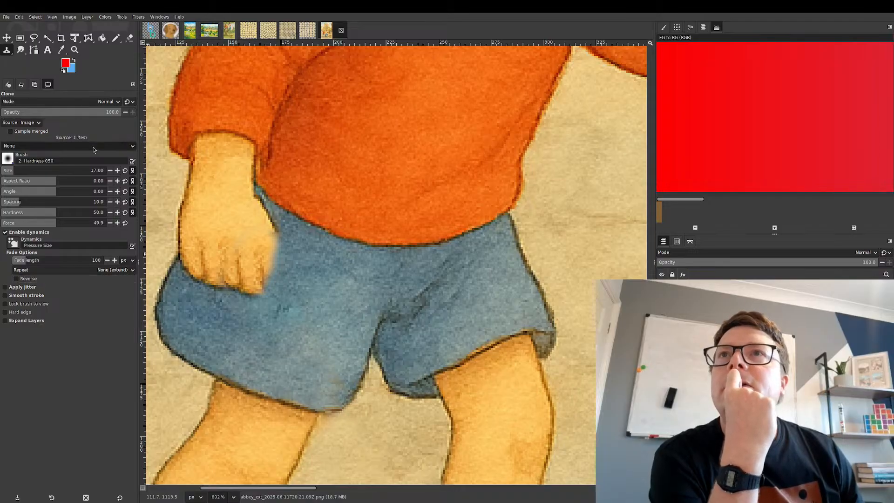
click(93, 146)
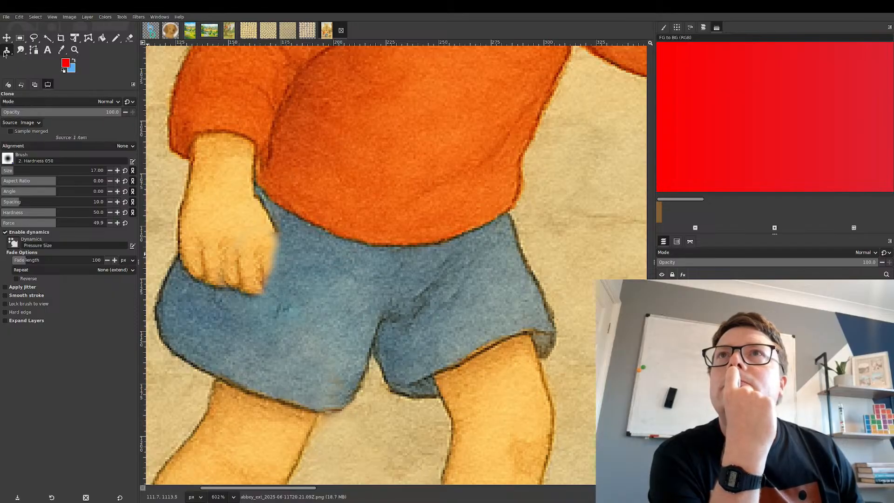
click(20, 66)
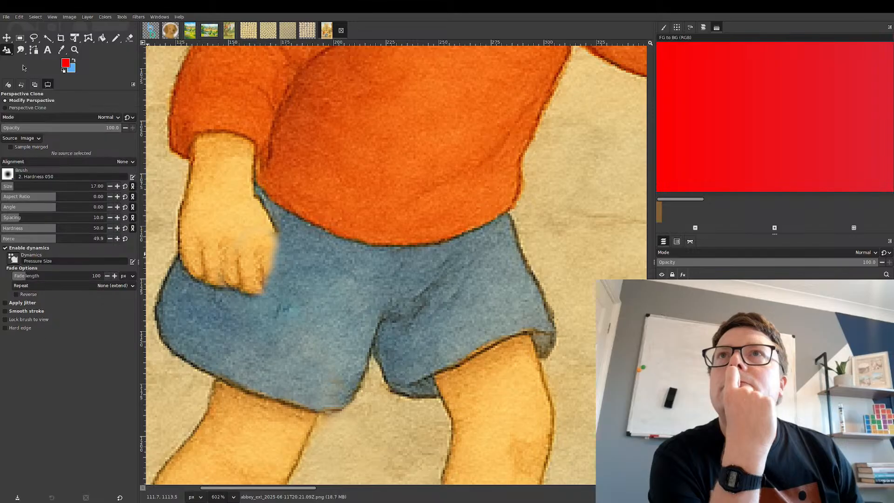
click(37, 108)
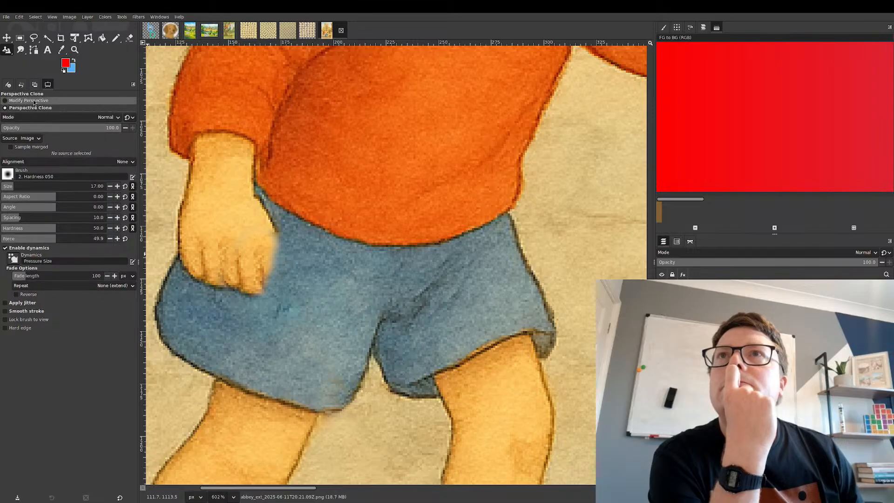
click(34, 102)
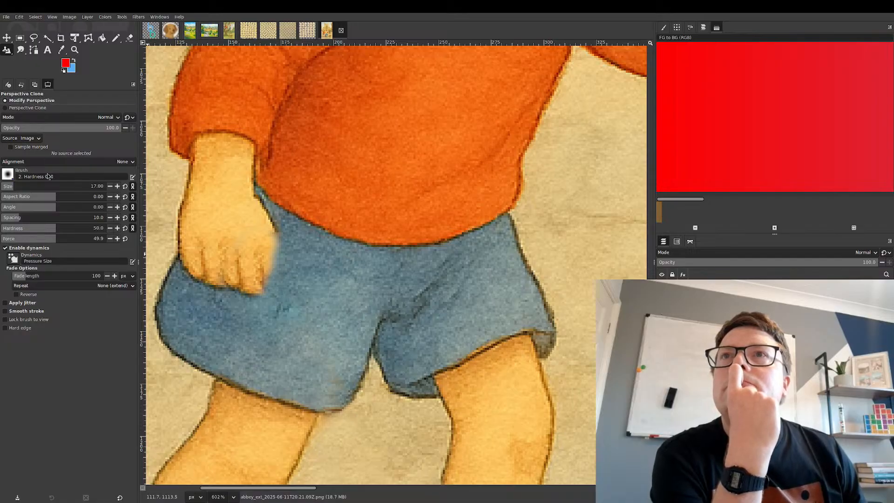
click(21, 138)
click(22, 139)
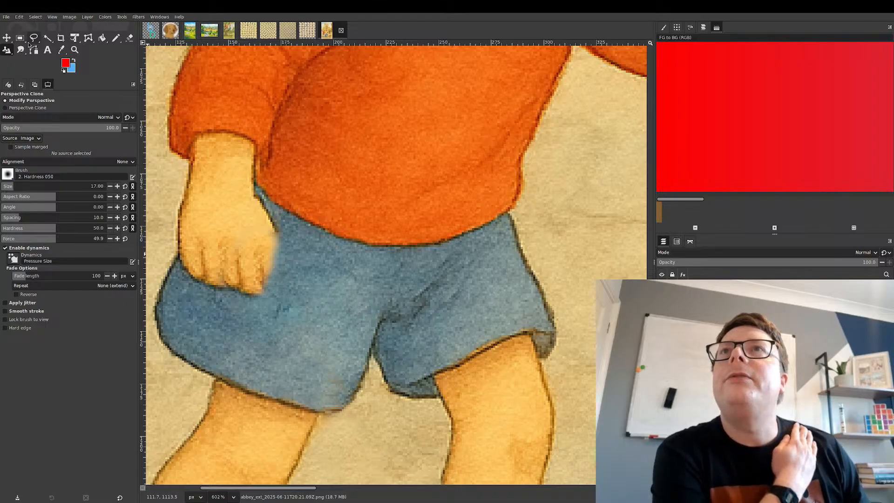
- Outline the outer edge and outermost finger of the girl's lowered hand with Free Select and copy the selection
key(f)
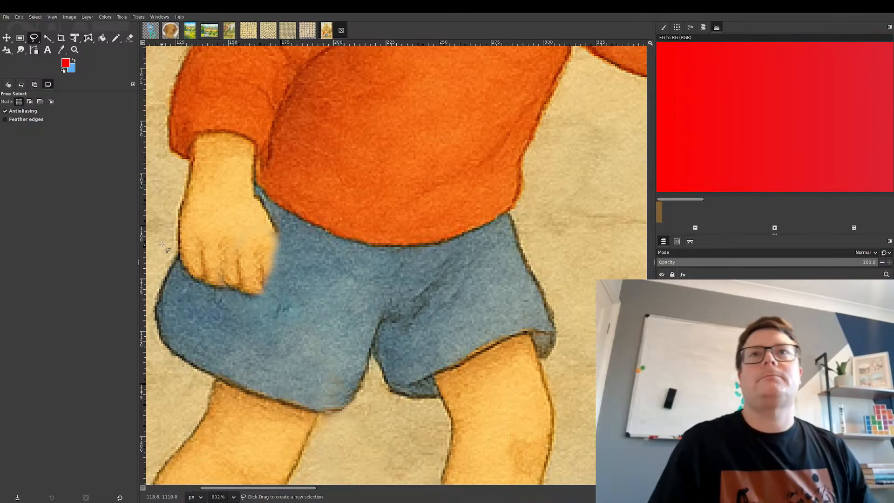
ctrl+scroll(172, 246, up, 4)
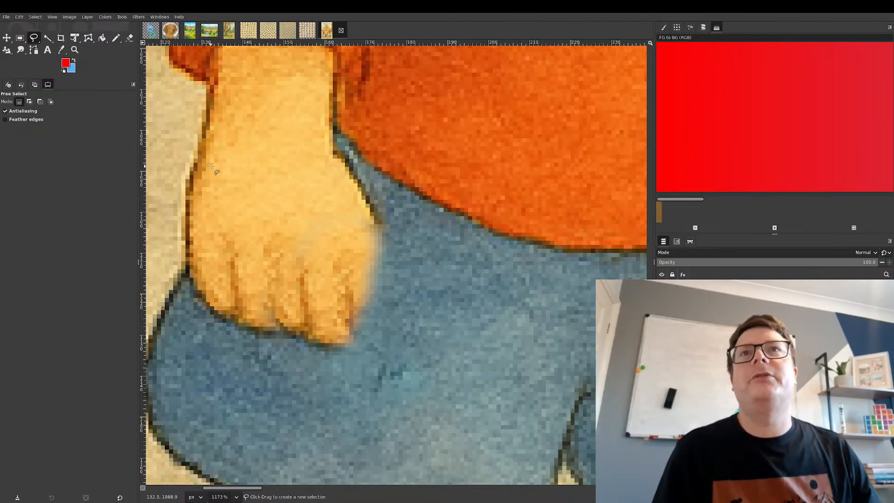
click(209, 192)
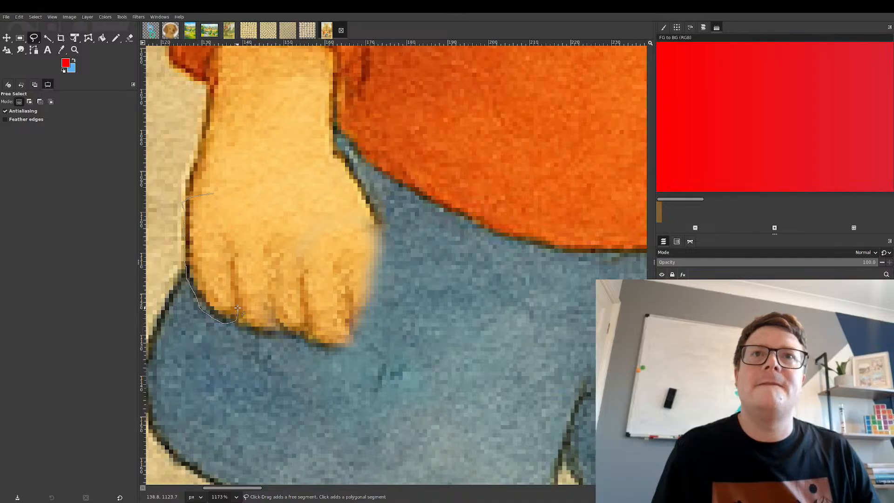
mouse_move(238, 308)
mouse_down()
mouse_move(240, 259)
mouse_move(219, 192)
mouse_up()
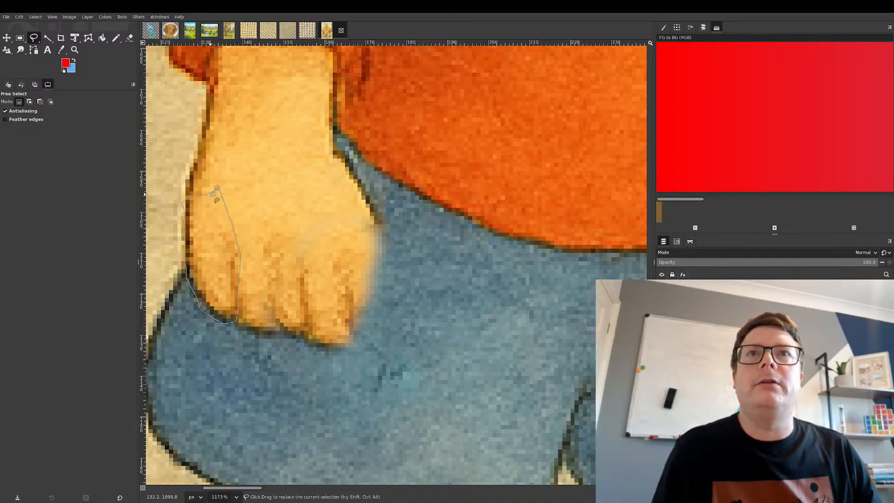
key(Return)
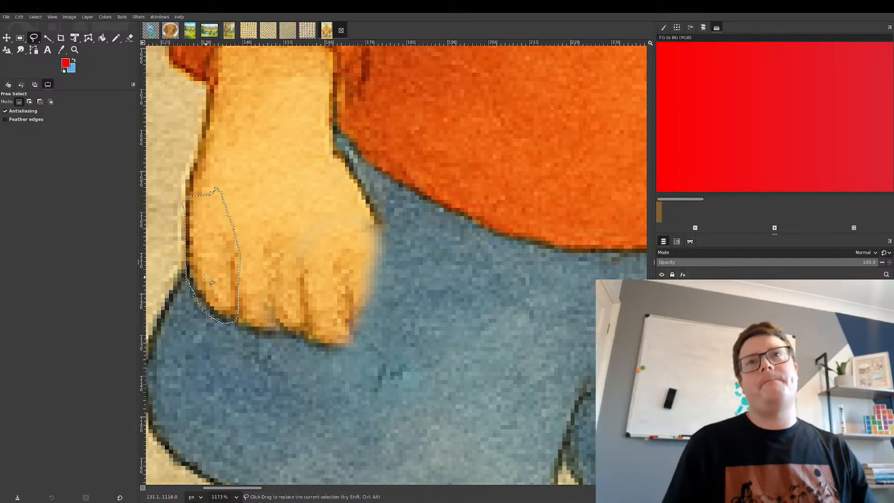
key(ctrl+c)
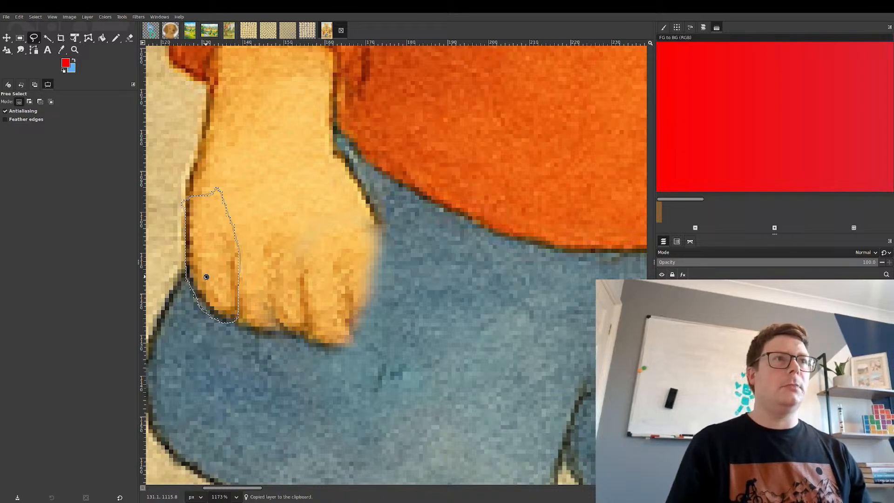
- Paste the copied finger, flip it horizontally and move it onto the opposite edge of the girl's lowered hand
key(ctrl+v)
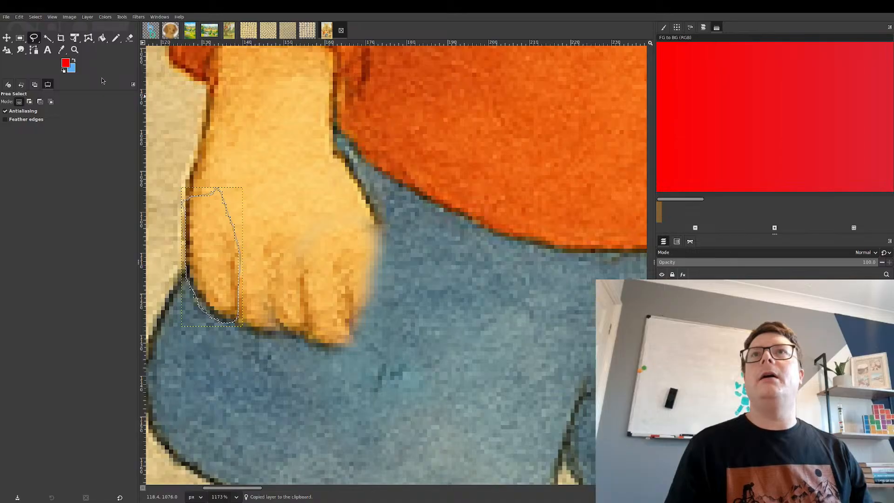
key(shift+f)
click(219, 264)
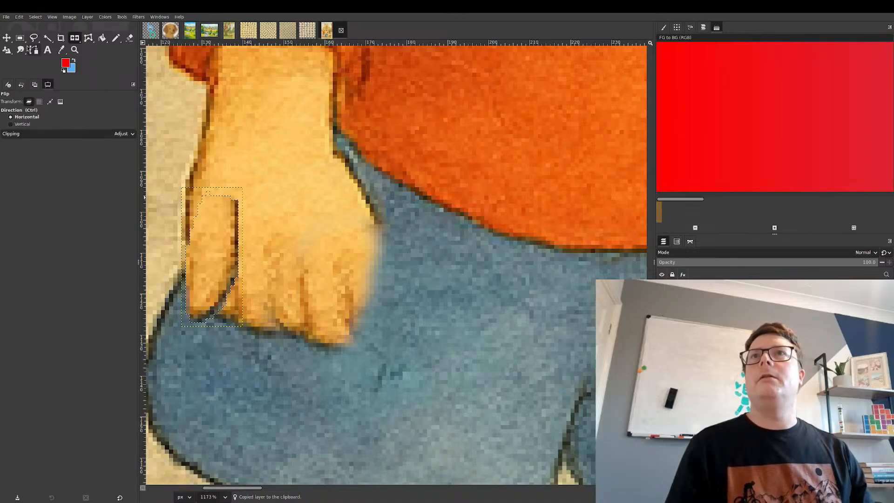
key(m)
drag(207, 259, 345, 279)
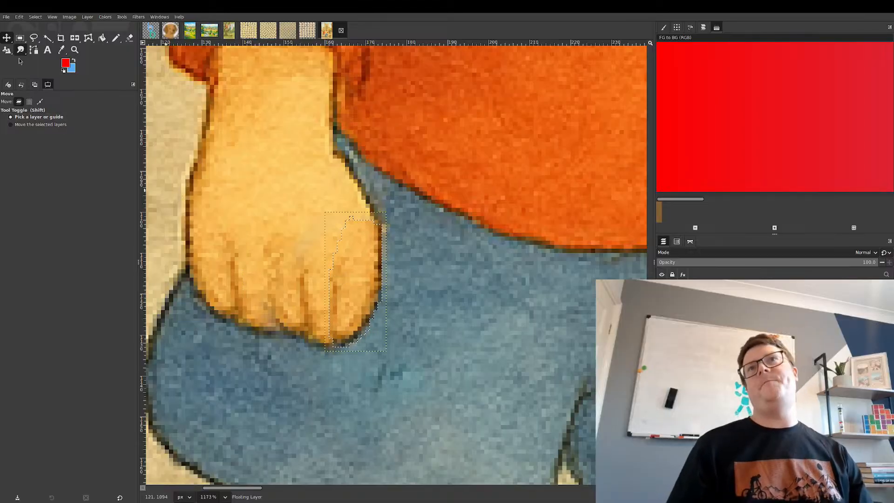
- Shift the flipped finger inward over the blurred fingers to narrow the hand and anchor it
click(20, 37)
click(450, 367)
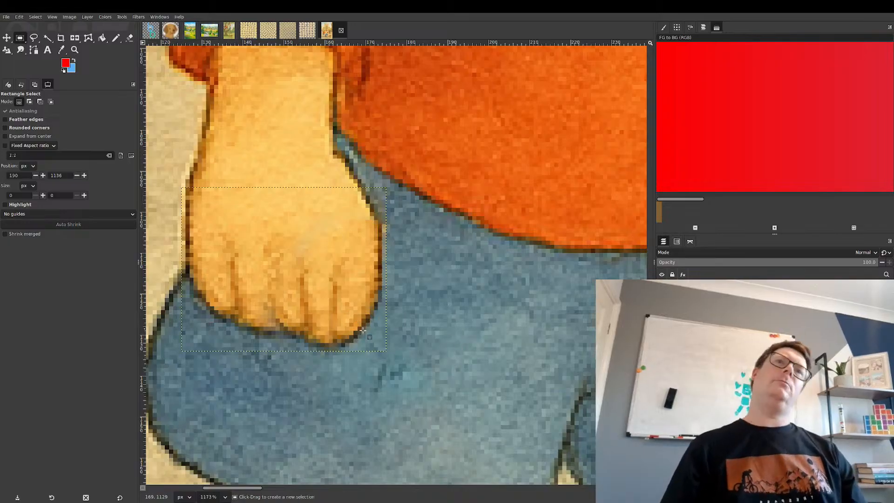
key(ctrl+z)
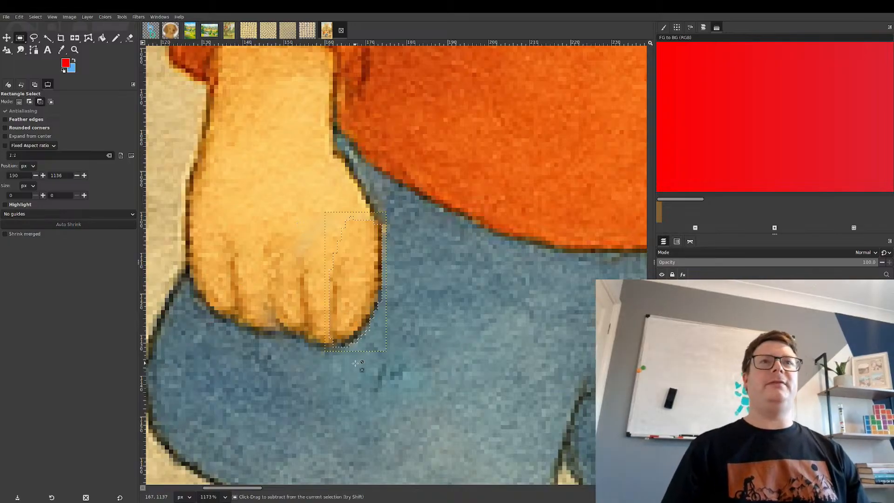
click(6, 38)
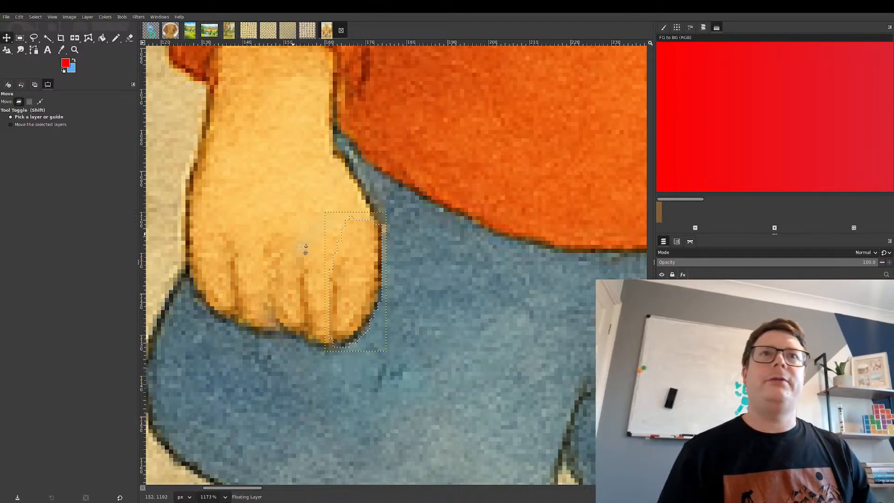
drag(357, 279, 325, 278)
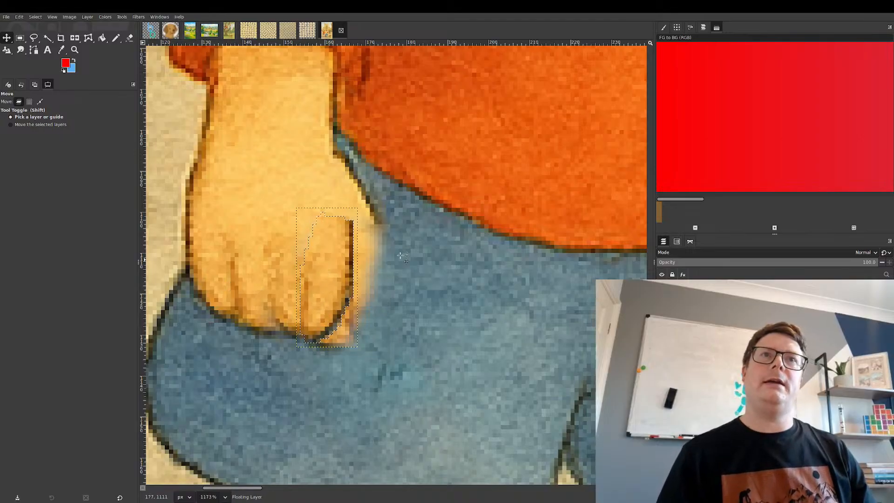
key(ctrl+h)
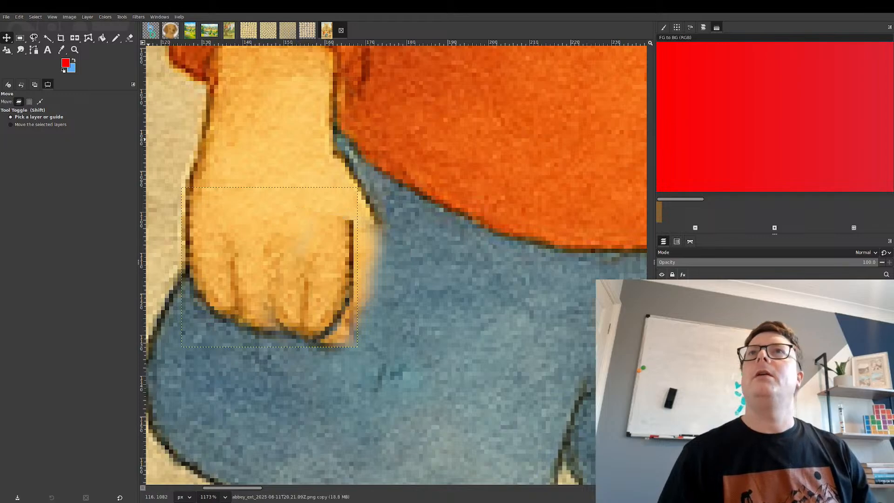
click(20, 38)
scroll(378, 236, down, 1)
scroll(378, 236, down, 4)
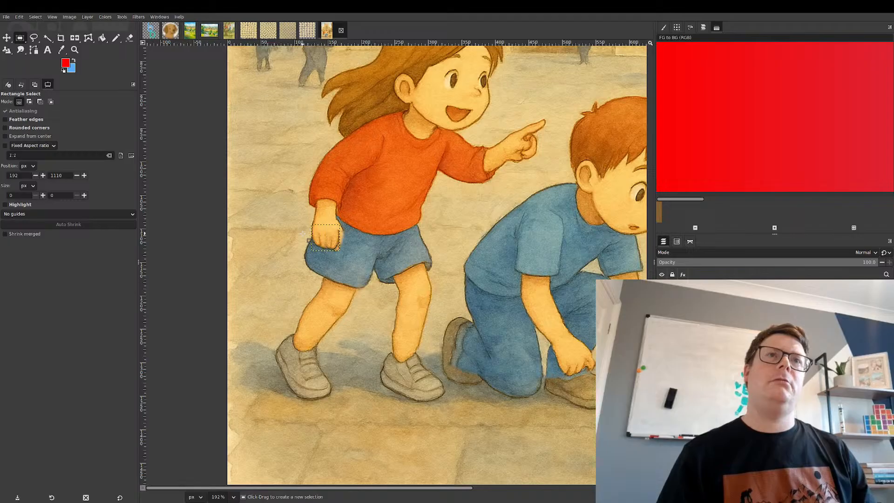
scroll(350, 224, up, 5)
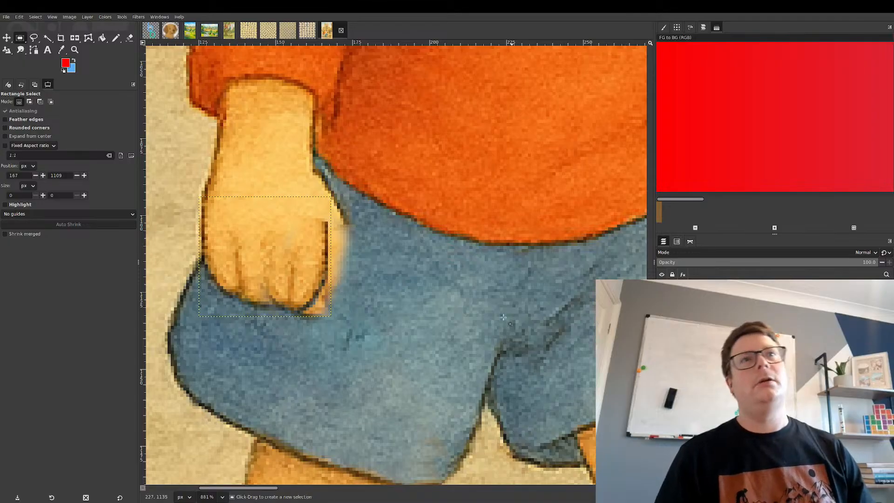
- Select a 30 by 16 px rectangle around the new inner outline of the hand and paste a copy of it
click(456, 297)
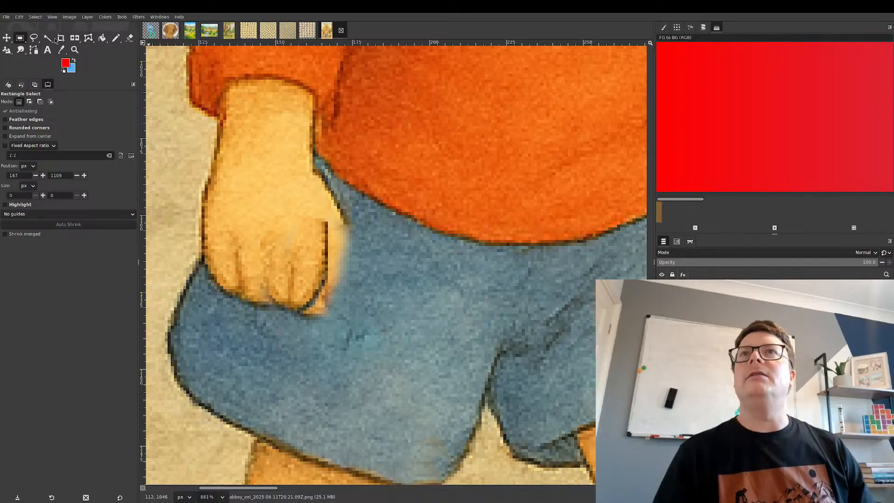
click(115, 38)
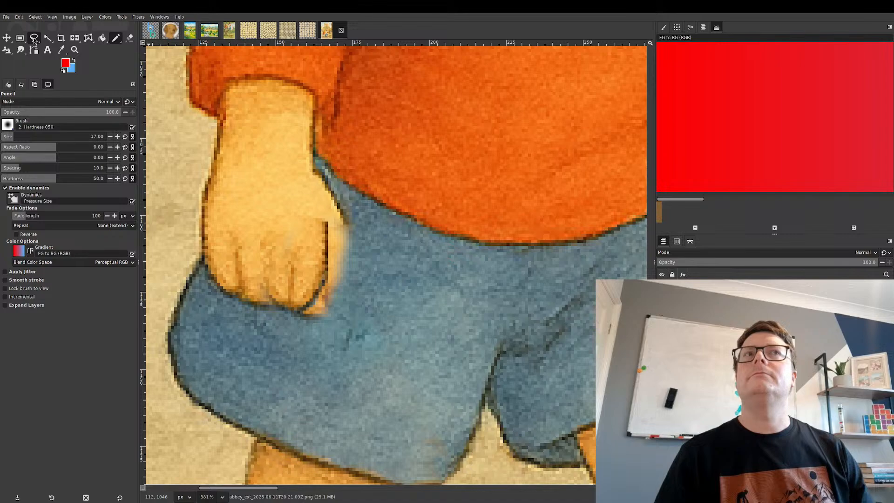
key(ctrl+z)
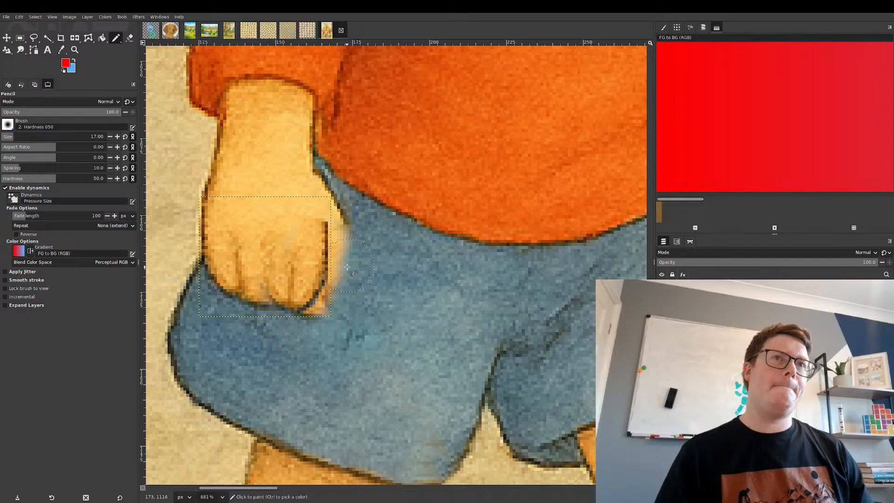
click(20, 38)
drag(266, 209, 359, 258)
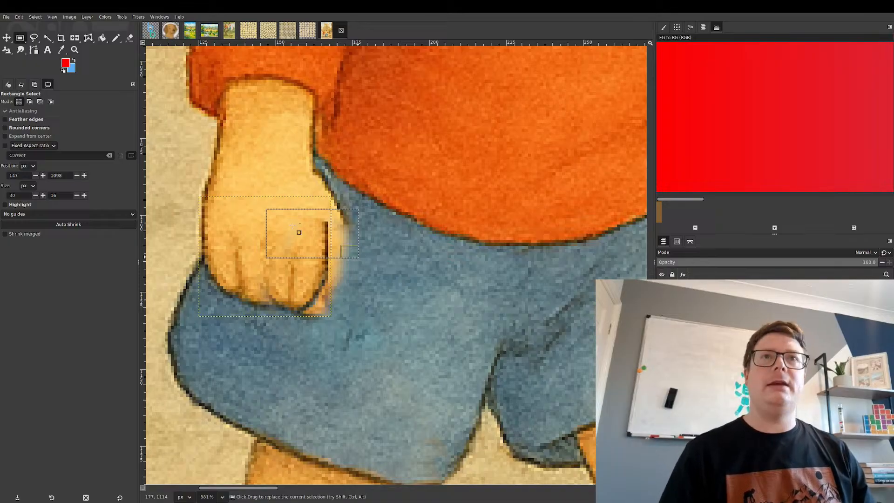
key(ctrl+c)
key(ctrl+v)
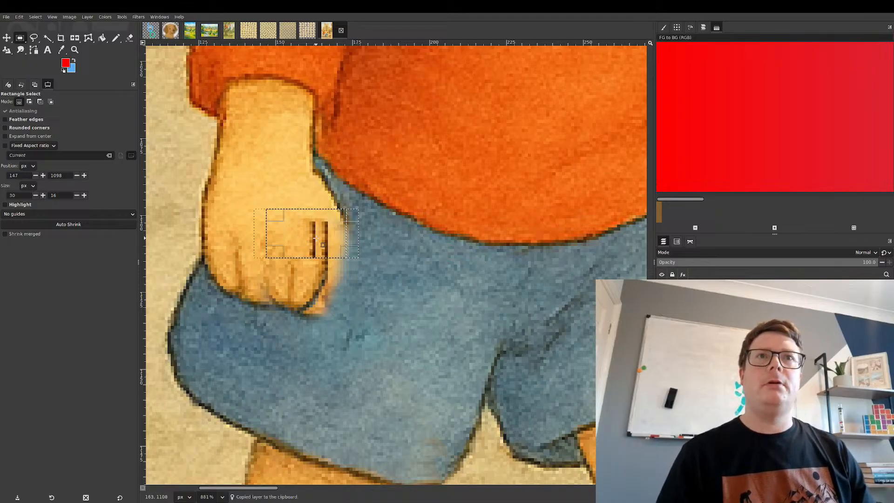
- Try to extend the hand's inner outline by moving the pasted block up towards the wrist, and undo the attempt
mouse_move(309, 240)
mouse_down()
mouse_move(322, 214)
mouse_move(313, 212)
mouse_up()
key(ctrl+z)
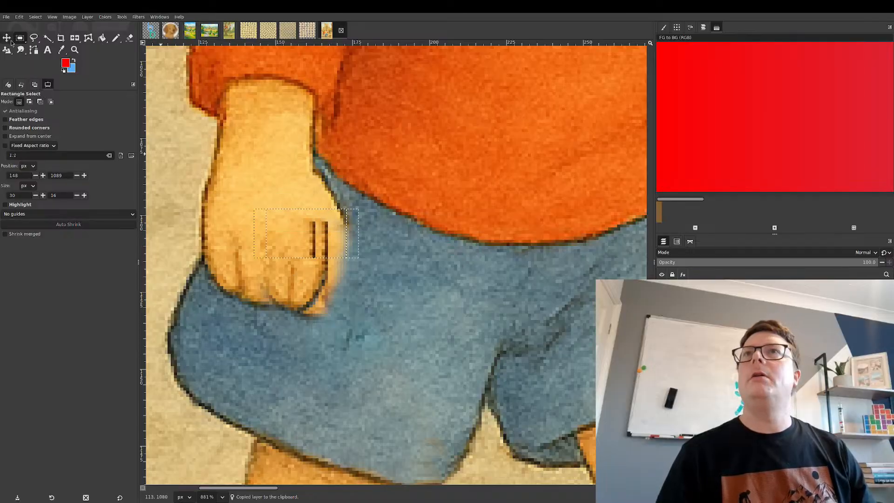
key(m)
drag(298, 238, 309, 196)
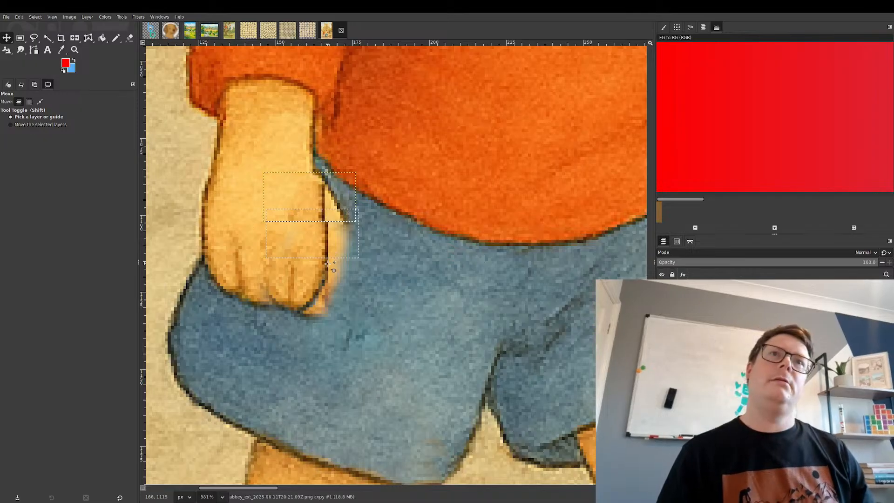
key(ctrl+z)
key(ctrl+z)
key(ctrl+z)
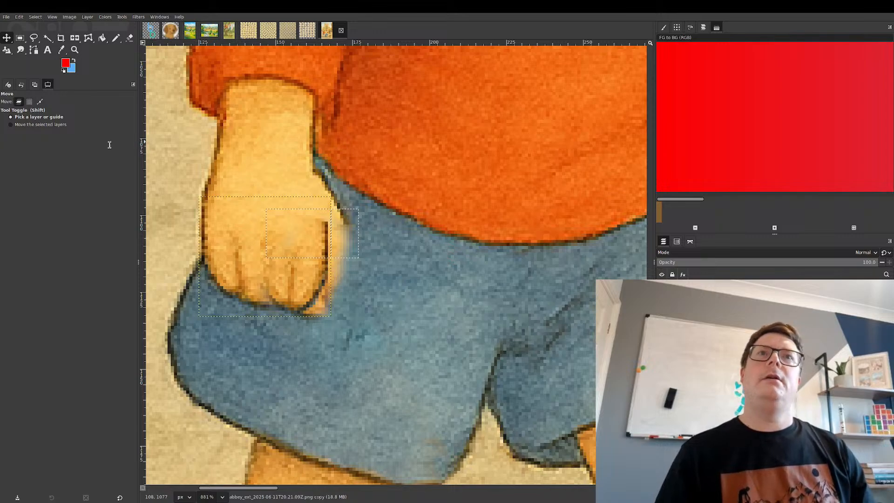
- Outline the curved outer edge of the hand just below the wrist with Free Select and duplicate it by copying and pasting
key(f)
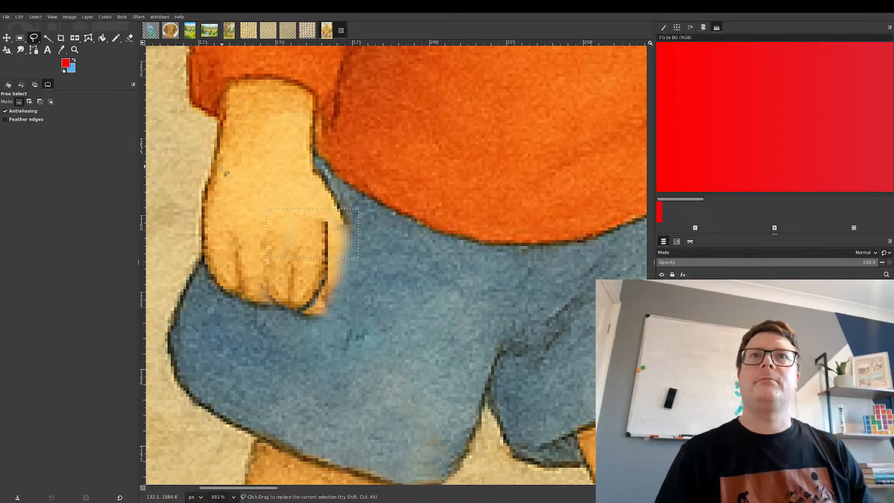
click(223, 167)
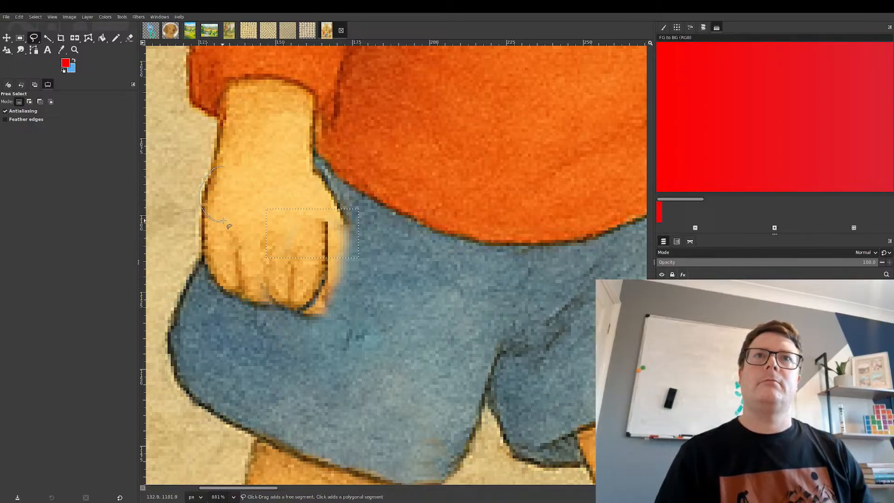
drag(229, 168, 226, 165)
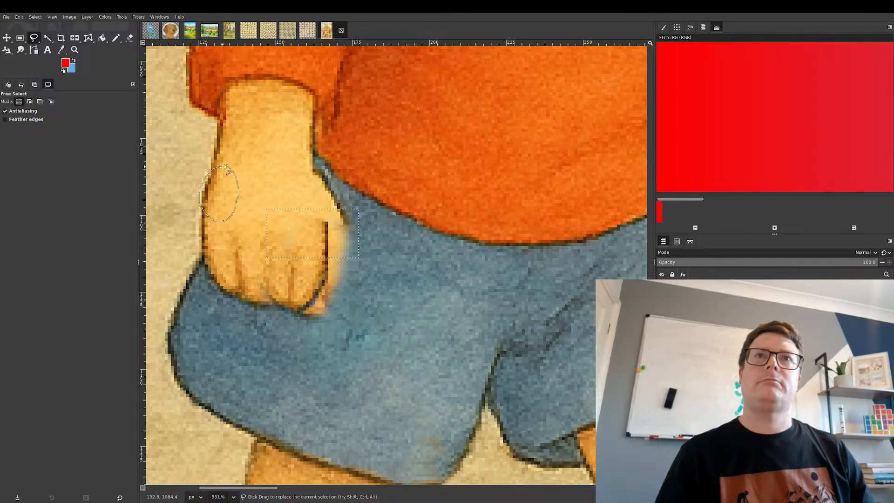
key(Return)
key(ctrl+c)
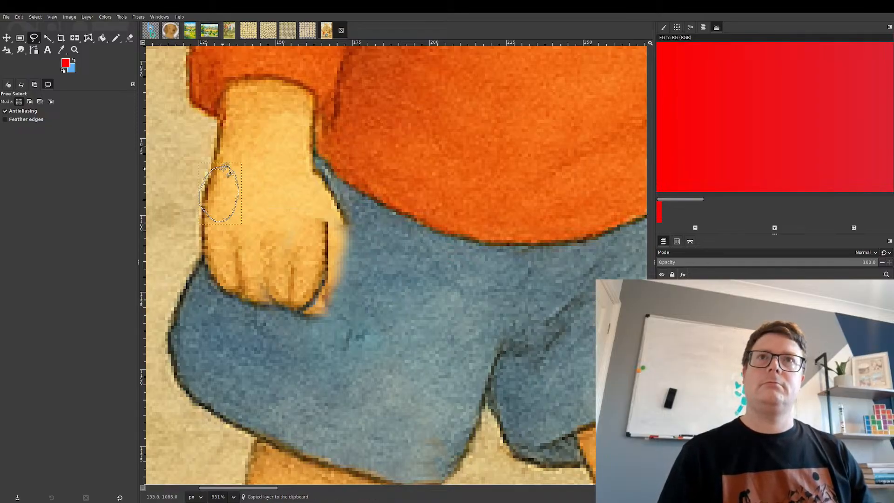
- Flip the pasted edge piece horizontally, place it directly above the mirrored finger on the hand's inner side and anchor it
click(74, 39)
click(149, 184)
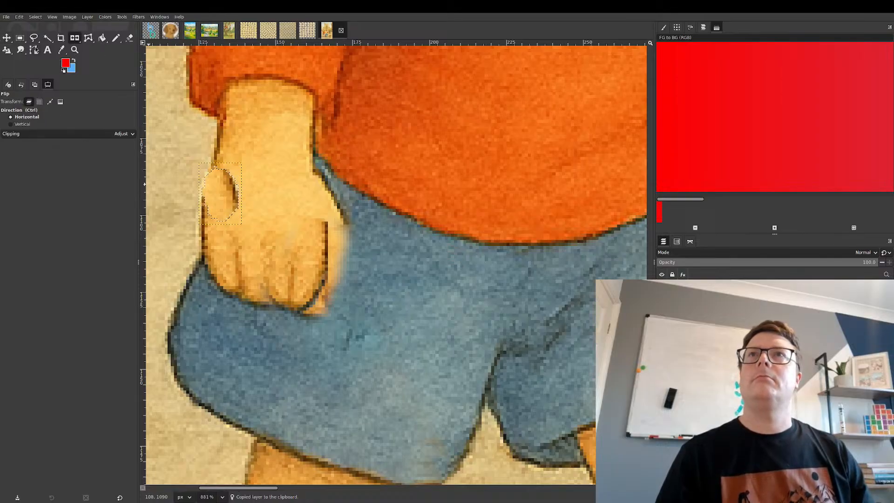
click(6, 38)
drag(233, 202, 319, 210)
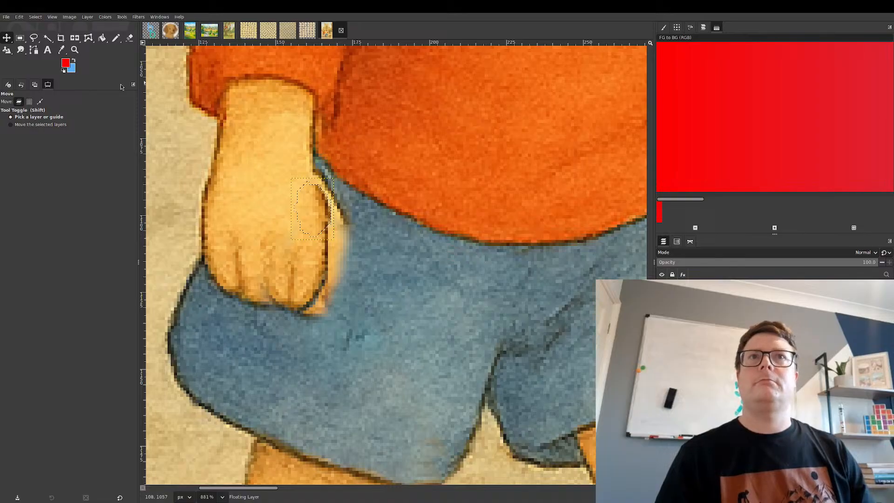
click(698, 305)
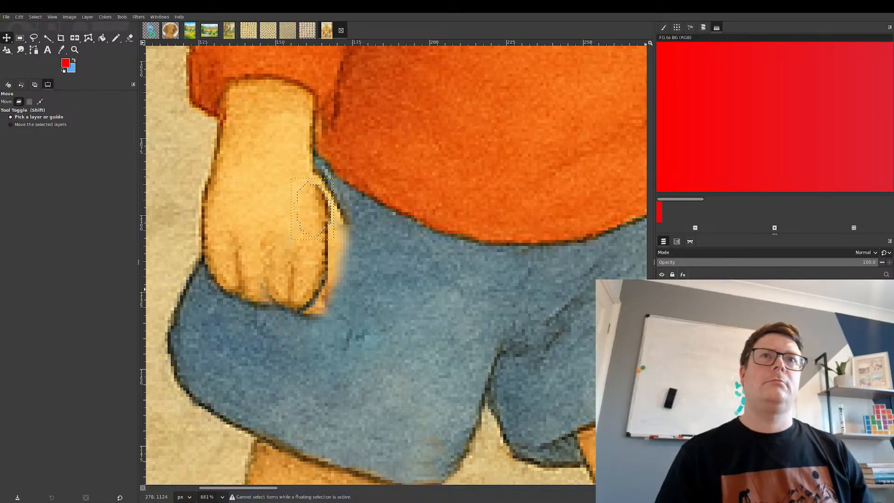
click(20, 38)
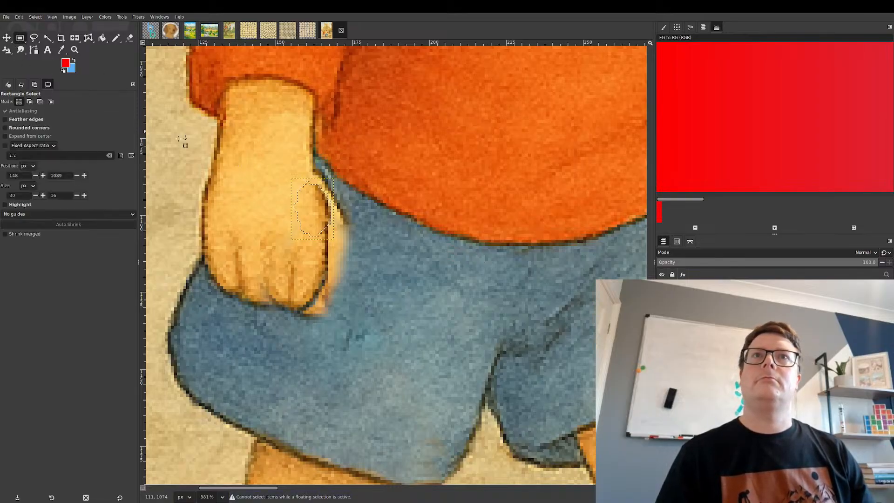
click(322, 147)
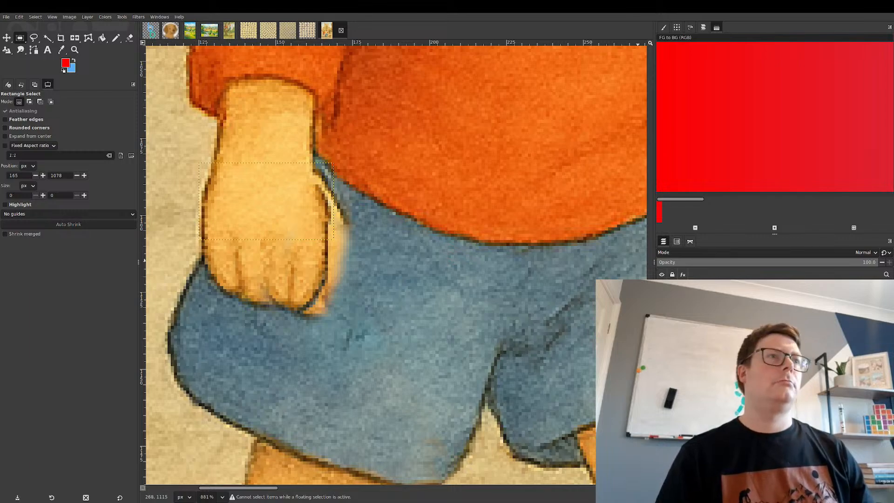
- Merge the two pasted hand-edge layers while the illustration layer is hidden, and make the illustration visible again
click(712, 298)
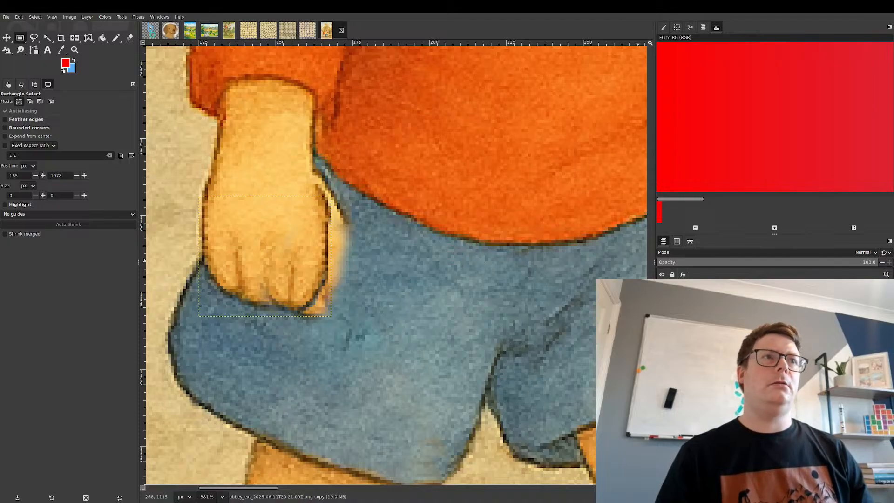
click(661, 322)
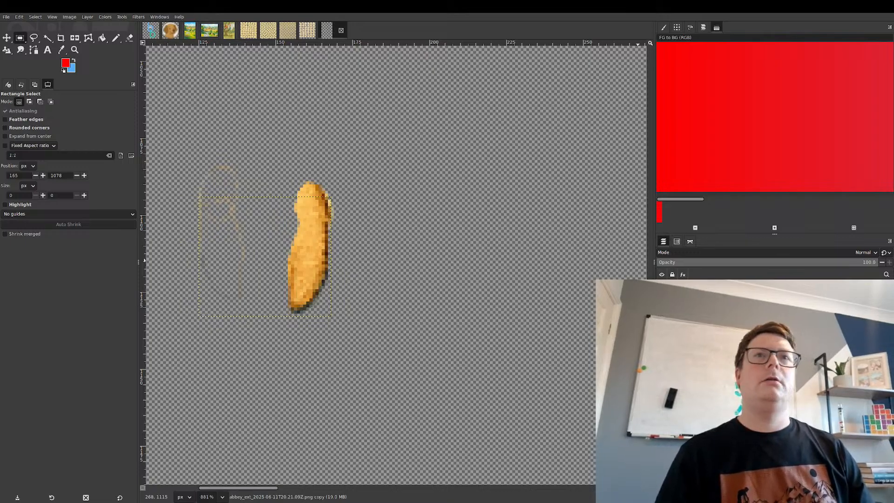
click(708, 298)
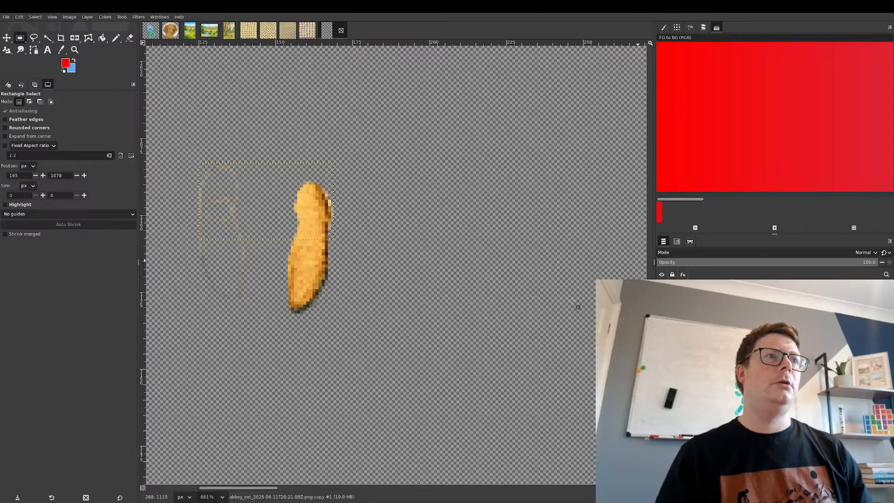
key(ctrl+m)
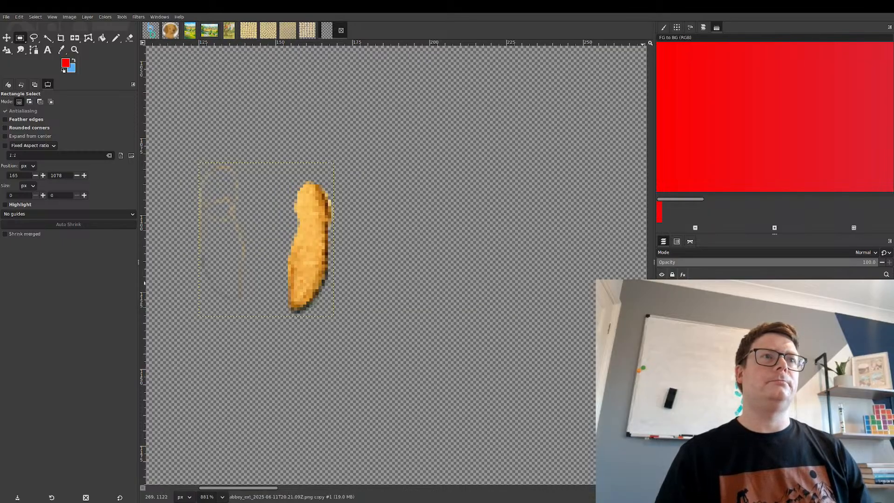
click(661, 298)
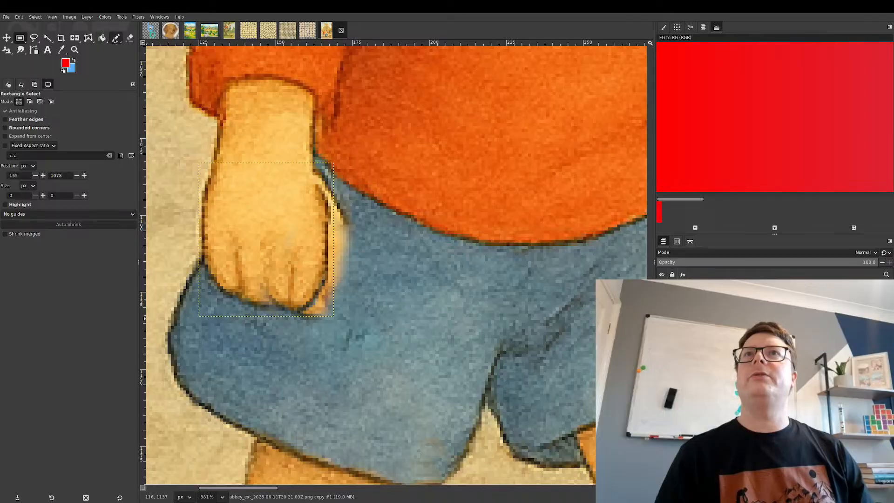
- Clear the selection, sample the blue shorts with the Clone tool and paint over the stray skin patches beside the hand's inner outline
click(7, 50)
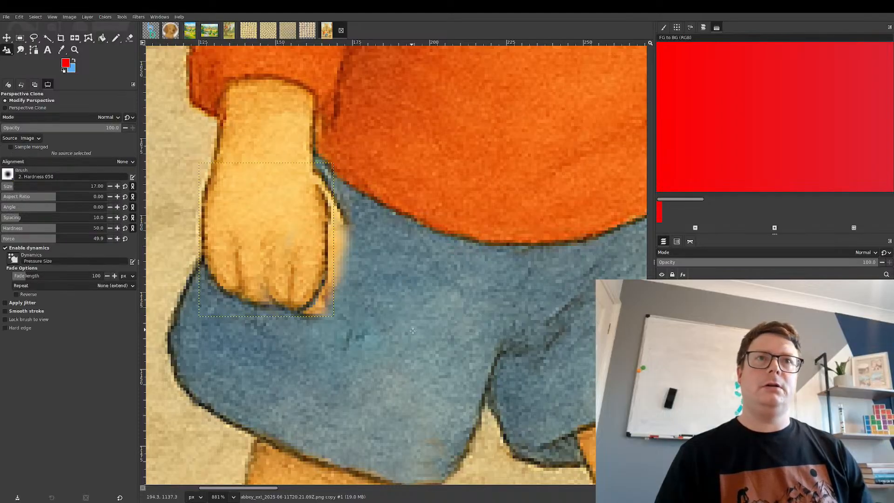
key(ctrl+shift+a)
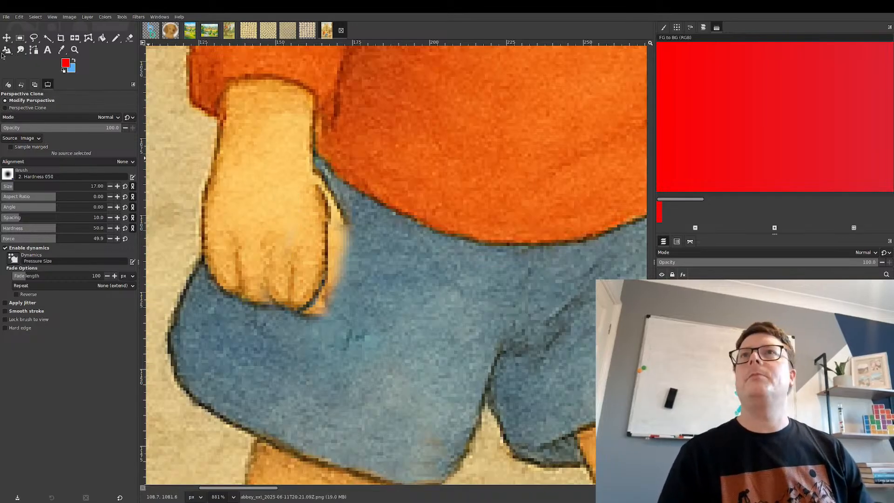
key(c)
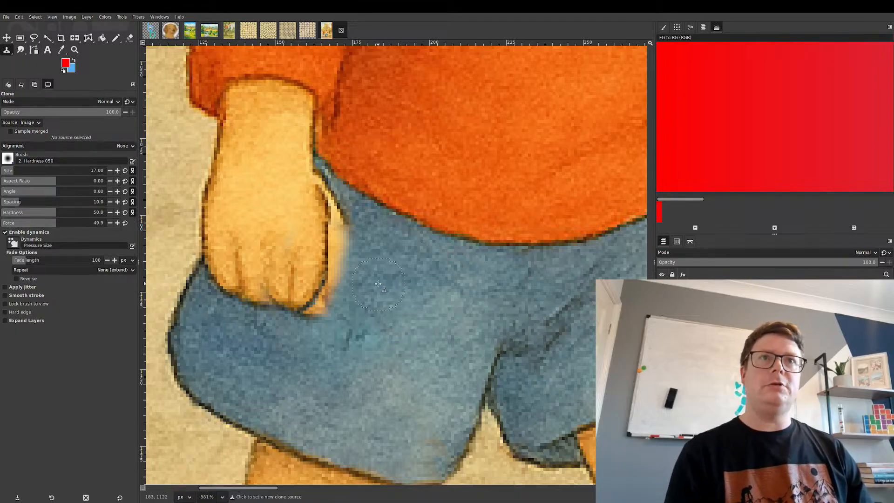
ctrl+click(390, 299)
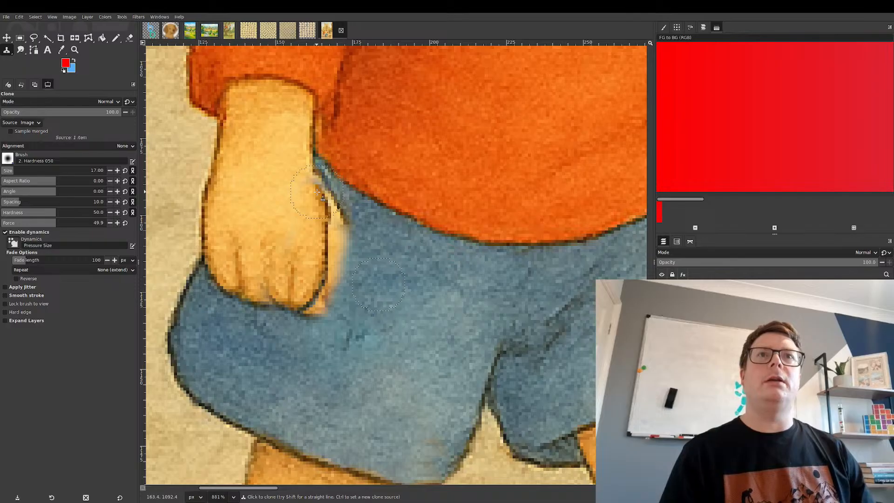
mouse_move(329, 209)
mouse_down()
mouse_move(333, 266)
mouse_move(305, 316)
mouse_up()
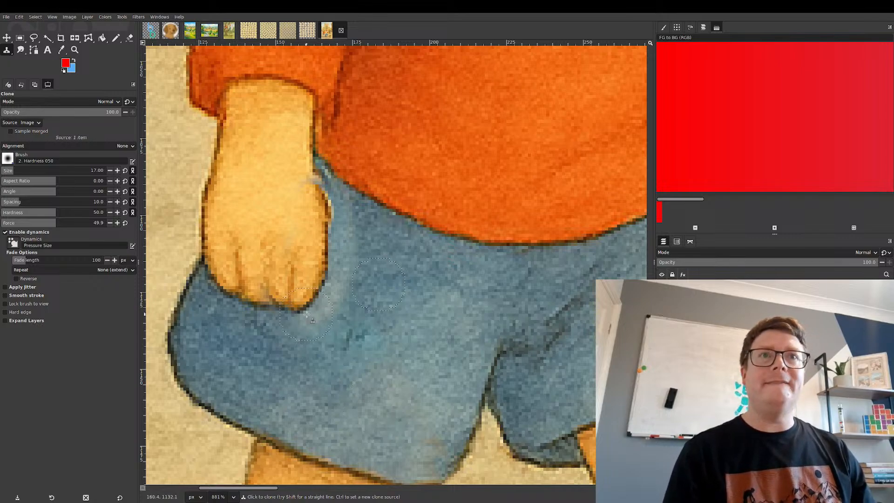
mouse_move(307, 314)
mouse_down()
mouse_move(332, 288)
mouse_move(334, 220)
mouse_up()
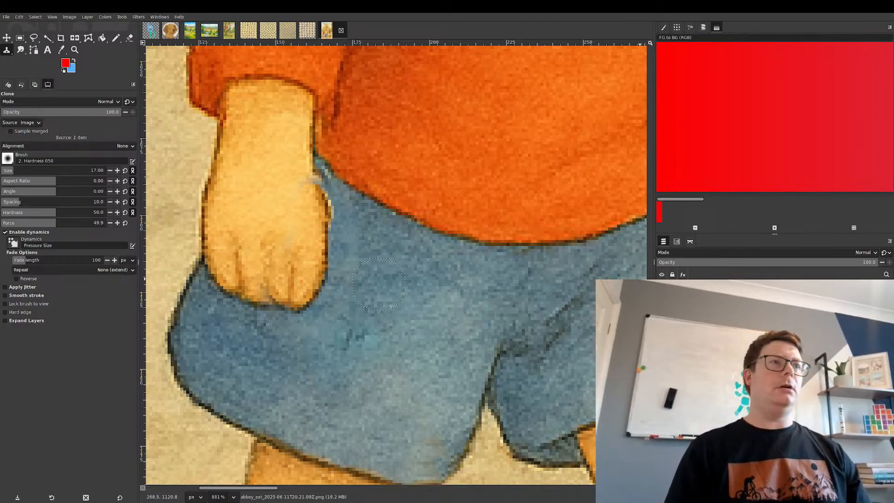
- Merge the pasted hand layer into the layer below and reduce the Clone brush size to 3
click(712, 297)
click(713, 312)
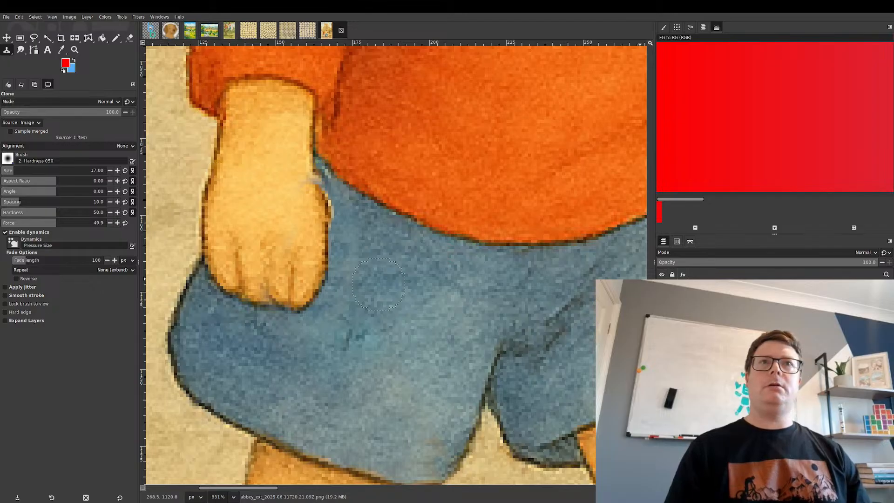
click(712, 298)
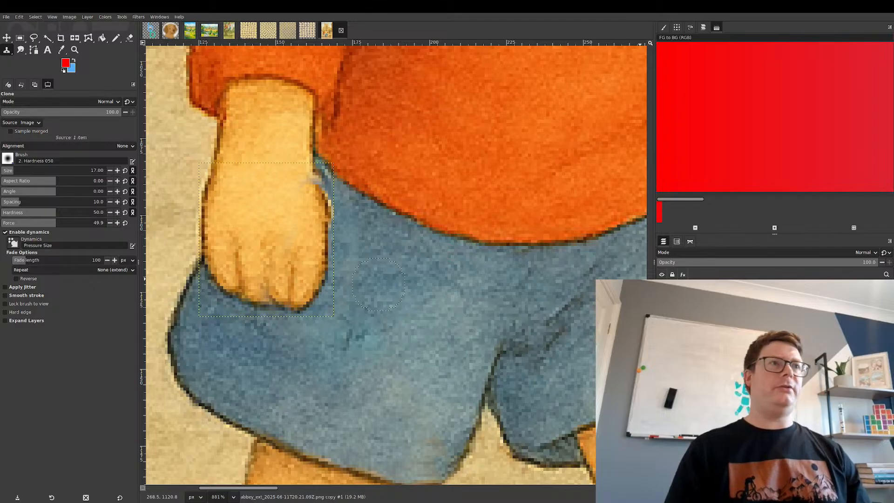
click(818, 497)
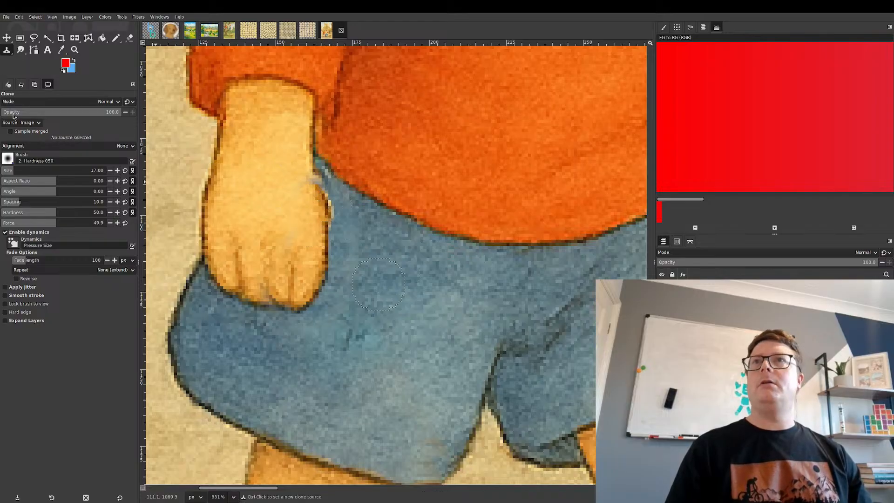
drag(6, 172, 5, 172)
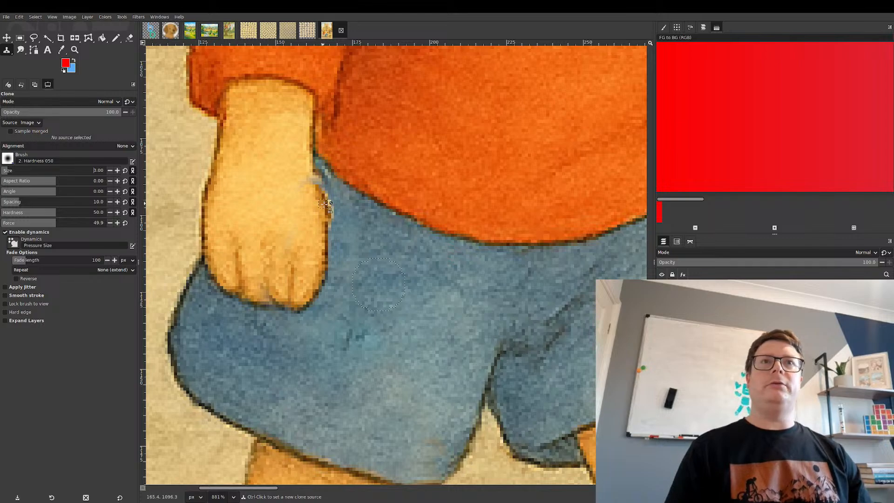
scroll(336, 217, up, 4)
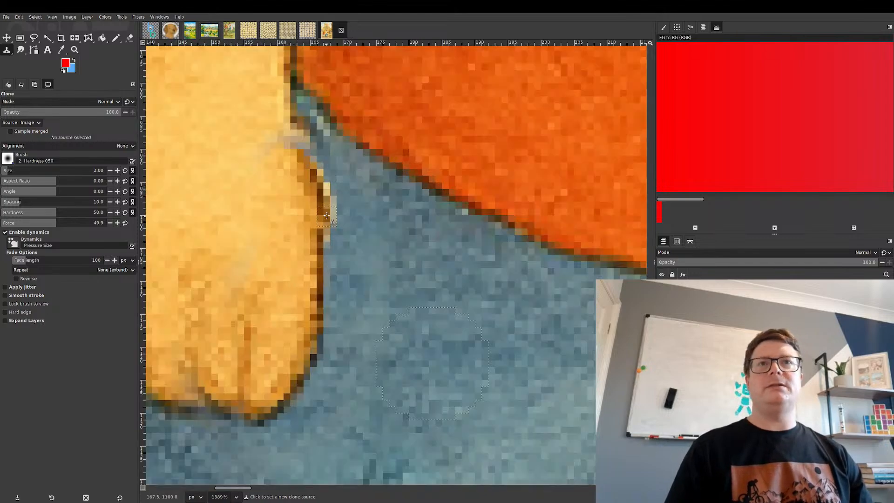
- Try to delete a 5 × 8 px block beside the hand's inner edge, and undo the deletion, selection and layer merge
click(20, 38)
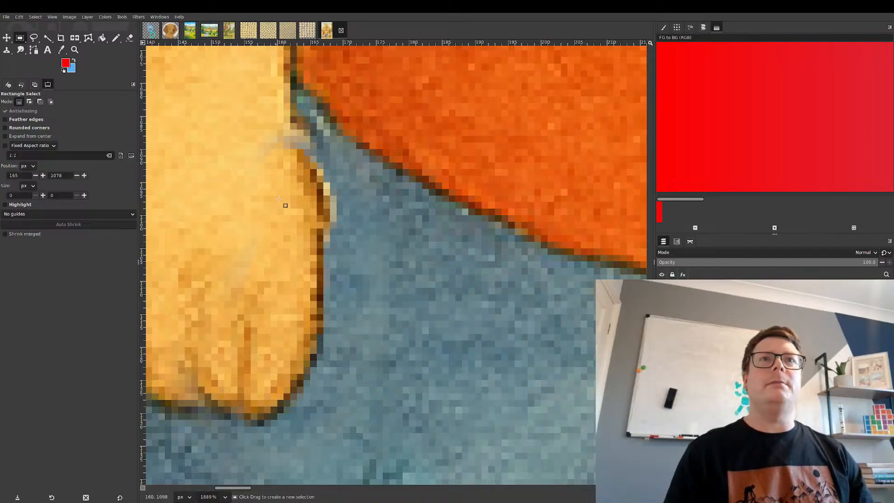
drag(331, 195, 362, 248)
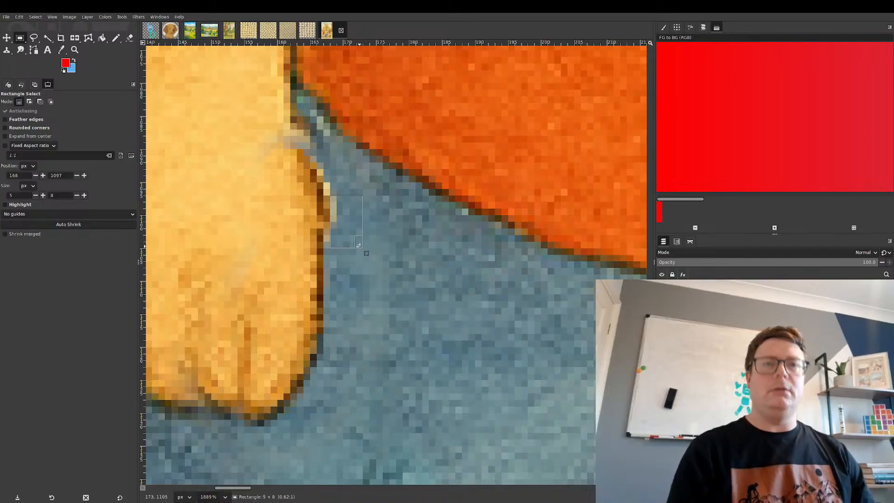
key(Delete)
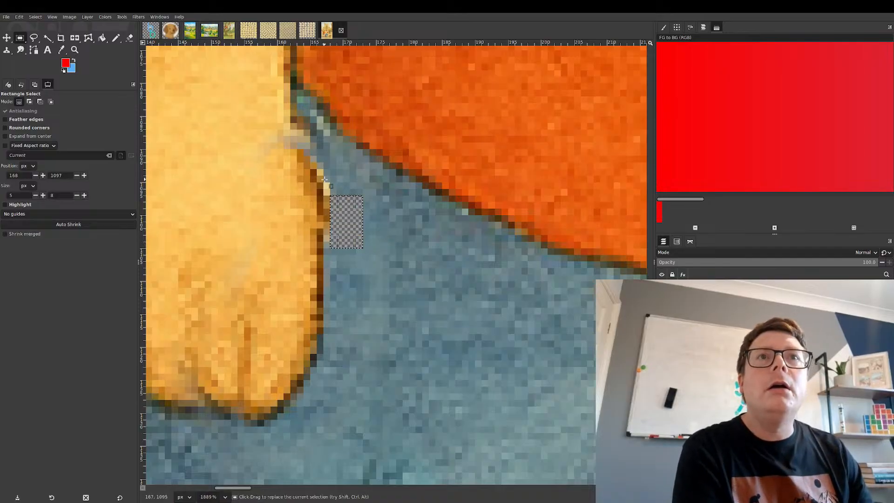
key(ctrl+z)
key(ctrl+z)
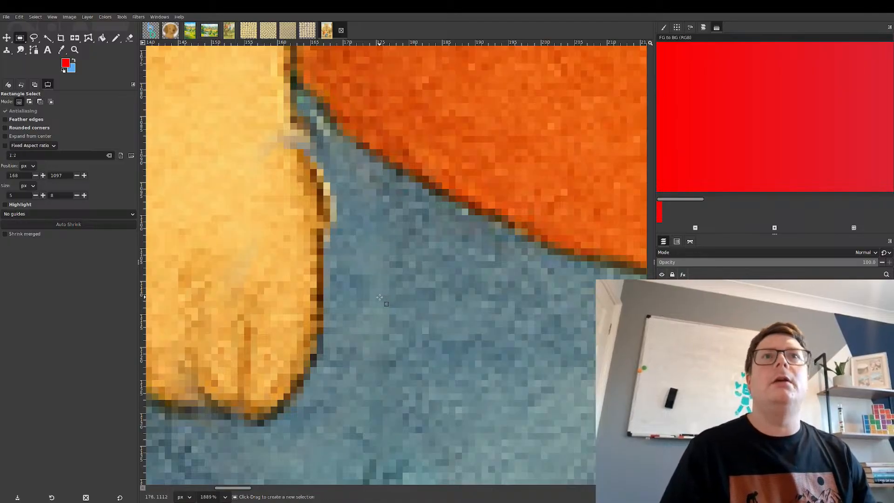
key(ctrl+z)
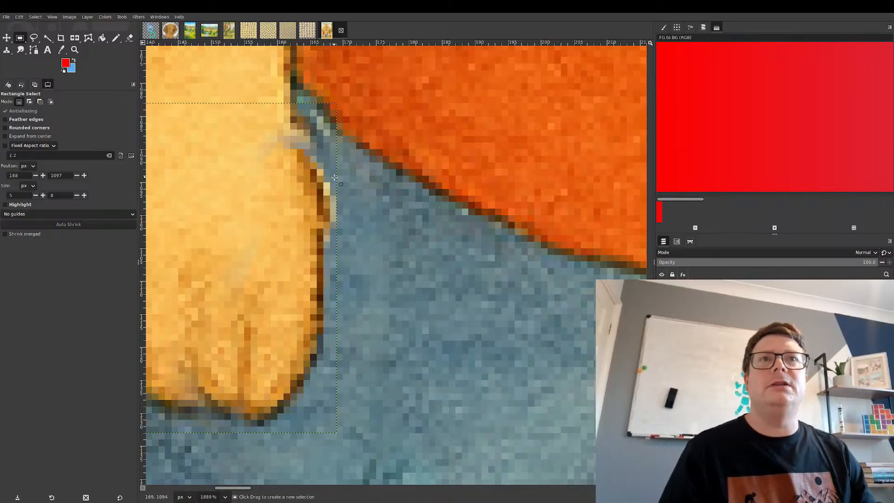
- Delete the leftover pale pixels outside the inner outline of the pasted hand using small rectangular selections
drag(333, 180, 362, 247)
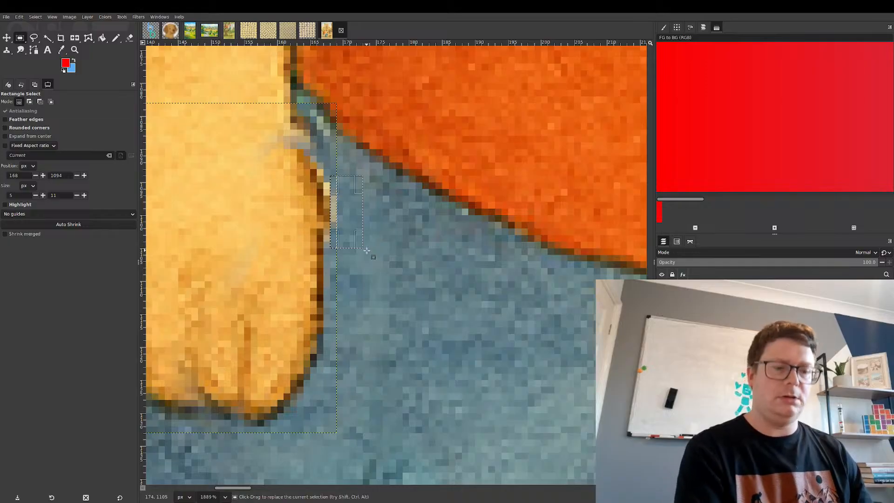
drag(325, 170, 336, 195)
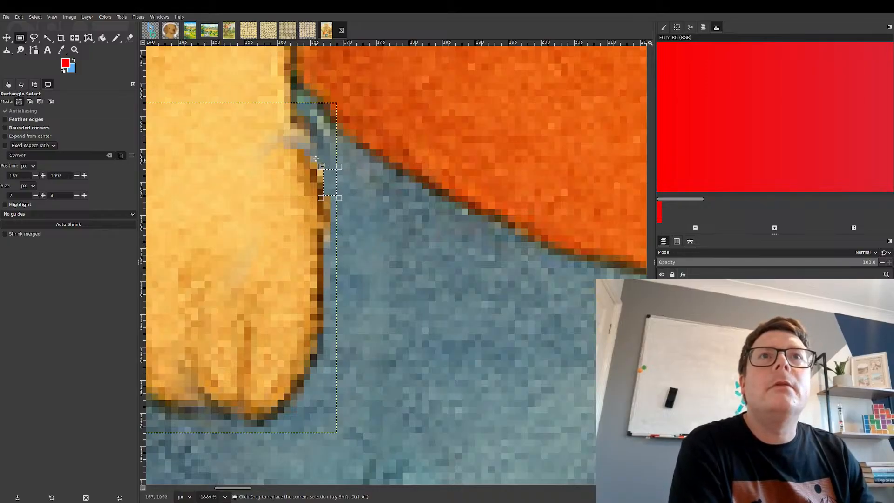
drag(318, 157, 329, 183)
drag(325, 225, 342, 254)
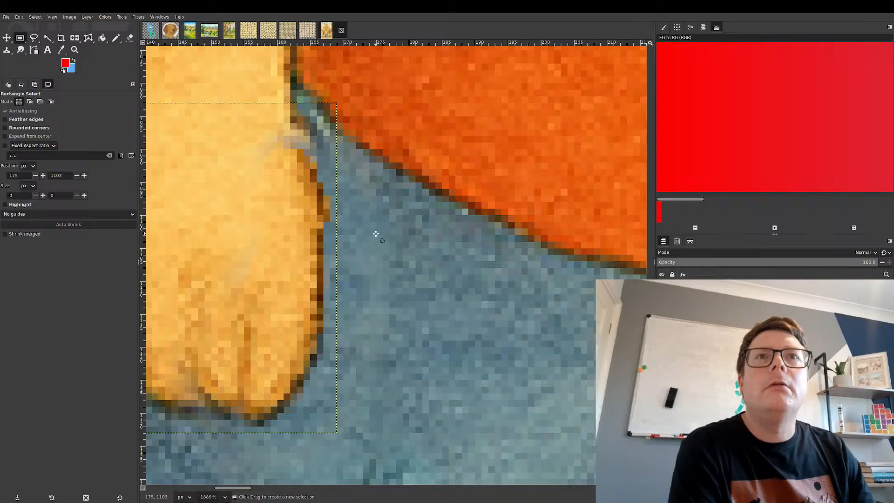
key(ctrl+z)
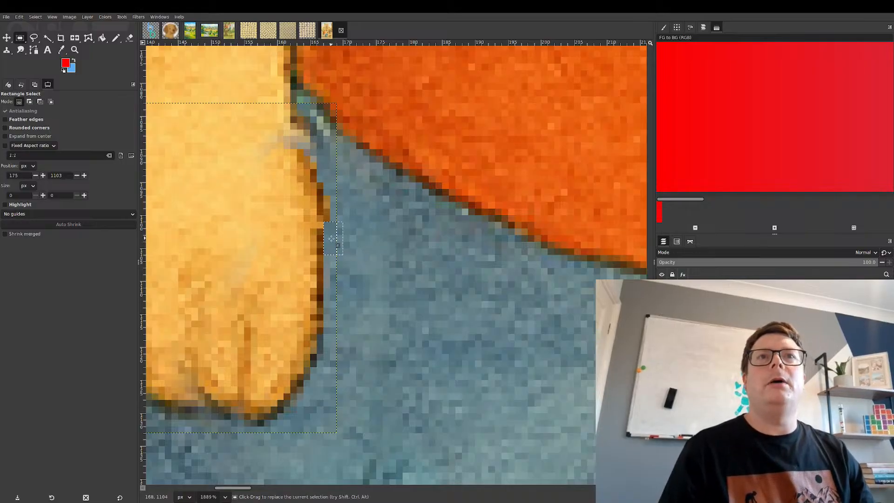
click(357, 228)
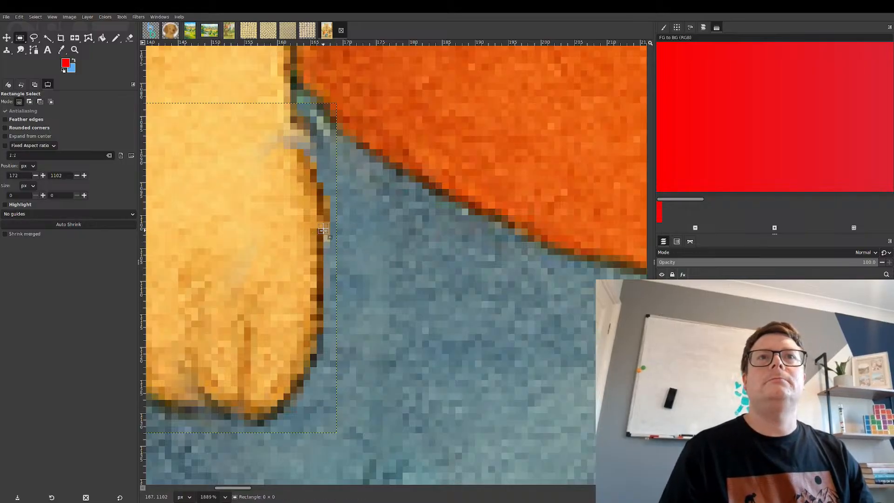
drag(324, 228, 350, 267)
key(Delete)
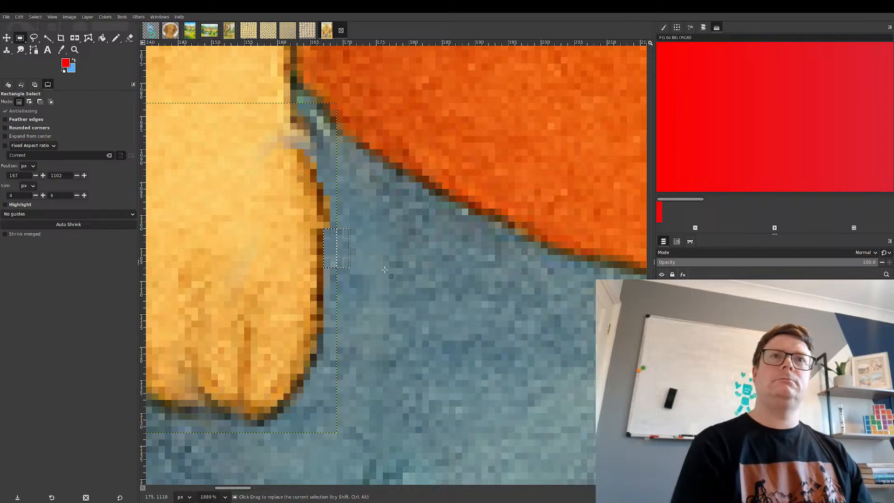
- Clear the small selection and merge the visible layers into one
click(390, 262)
scroll(349, 254, down, 1)
scroll(350, 253, down, 1)
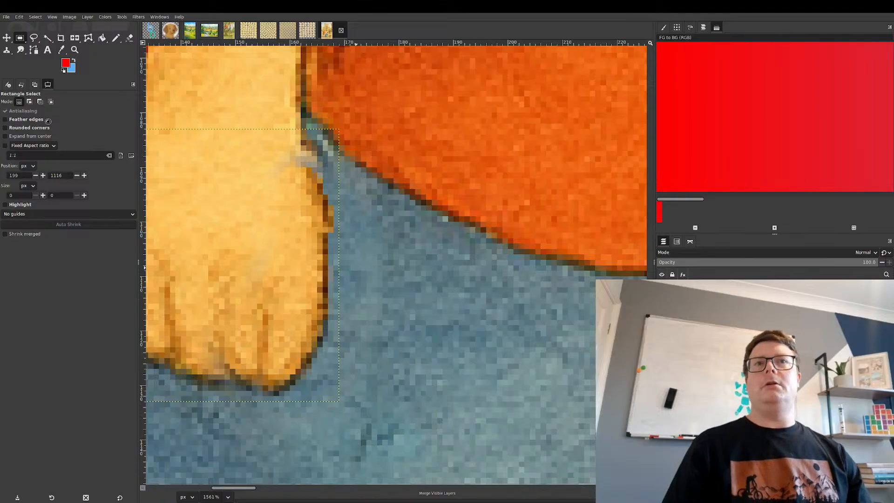
key(ctrl+shift+a)
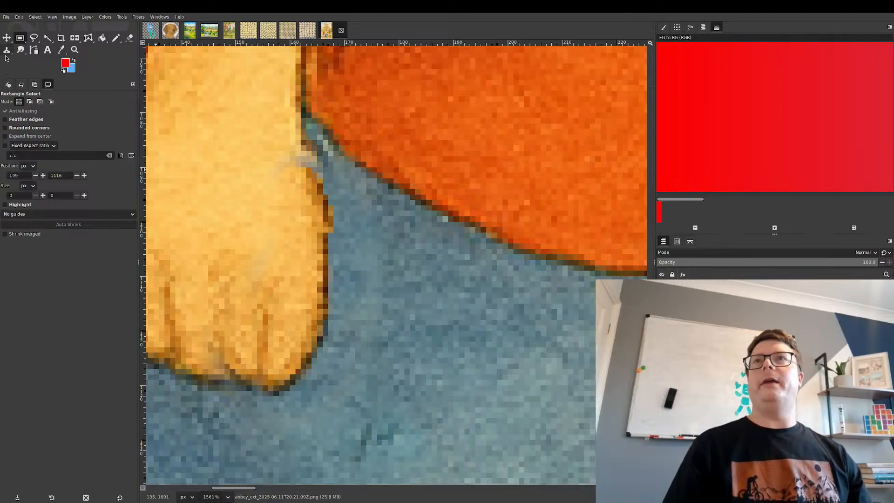
- With a size 7 Clone brush, sample the hand's inner edge and paint it over the grey smudge just below the wrist
click(6, 50)
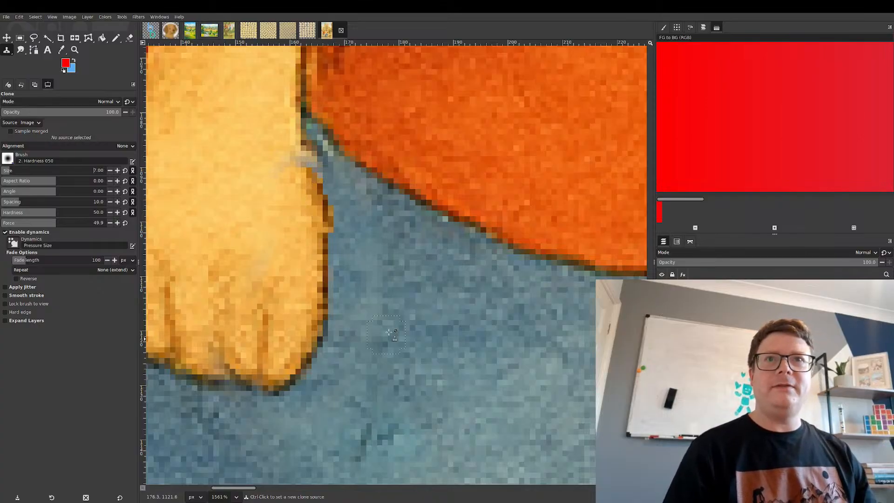
scroll(389, 321, down, 2)
scroll(389, 321, down, 1)
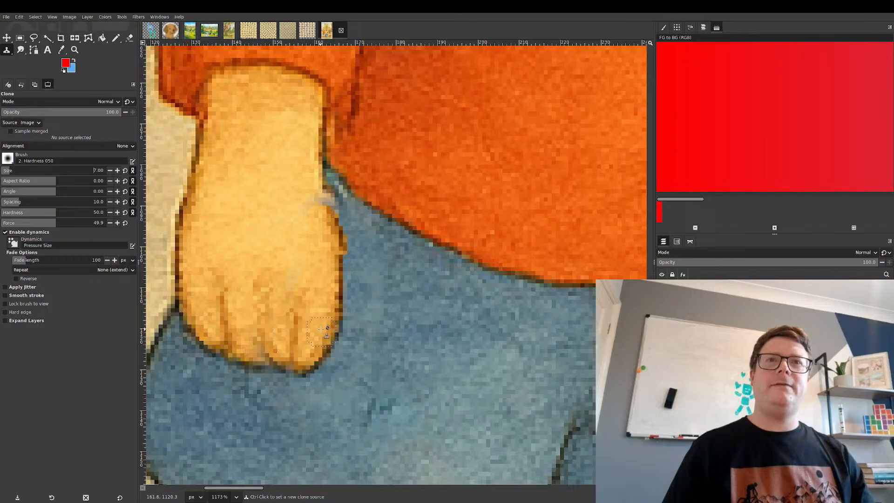
scroll(331, 207, up, 6)
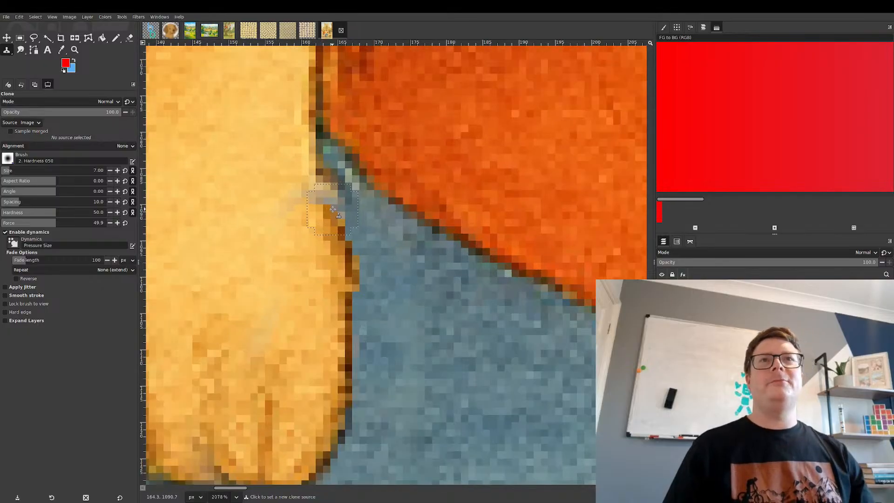
ctrl+click(334, 236)
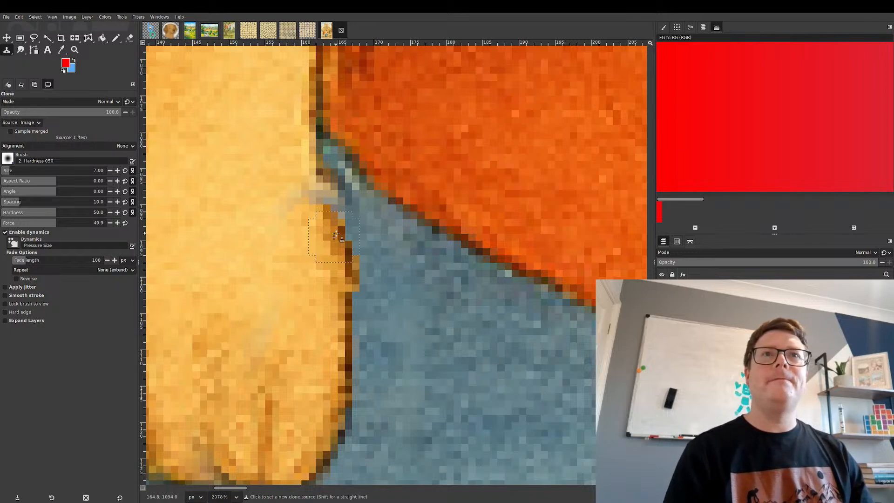
click(318, 201)
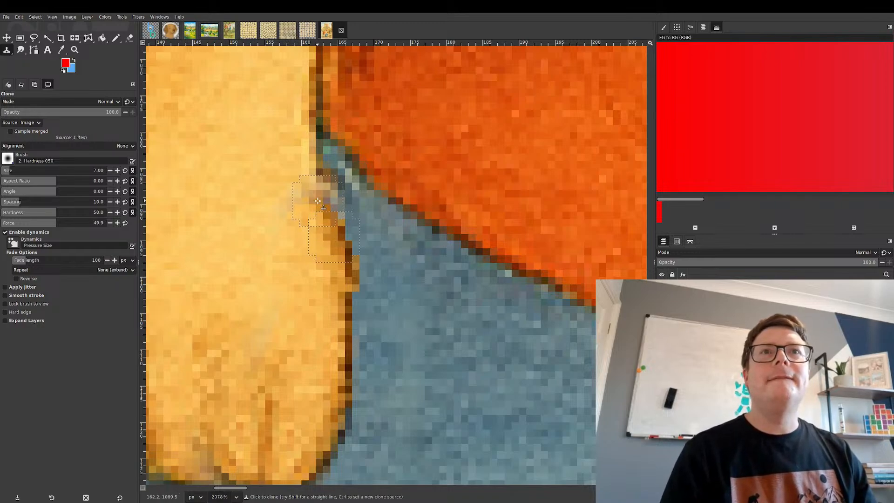
mouse_move(318, 201)
mouse_down()
mouse_move(313, 194)
mouse_move(273, 218)
mouse_move(272, 272)
mouse_move(259, 293)
mouse_move(247, 287)
mouse_move(267, 281)
mouse_up()
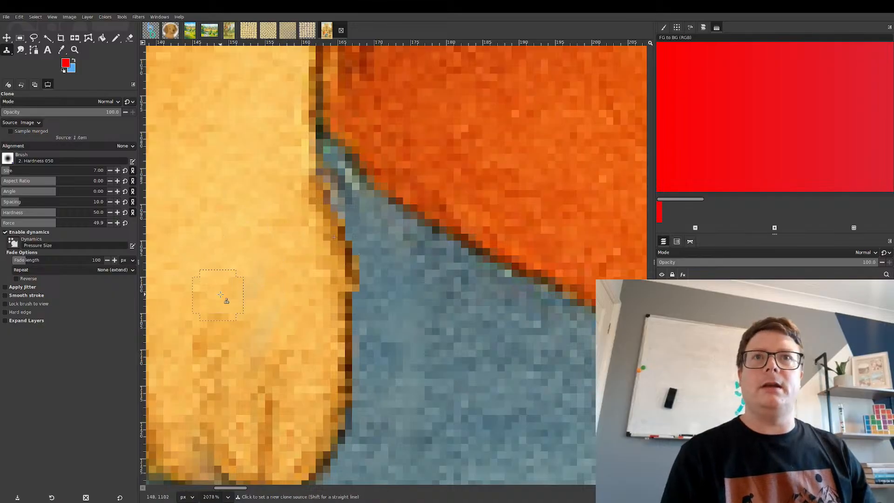
- Clone nearby skin and knuckle shading over the remaining faint grey marks on the back of the hand
drag(252, 278, 244, 300)
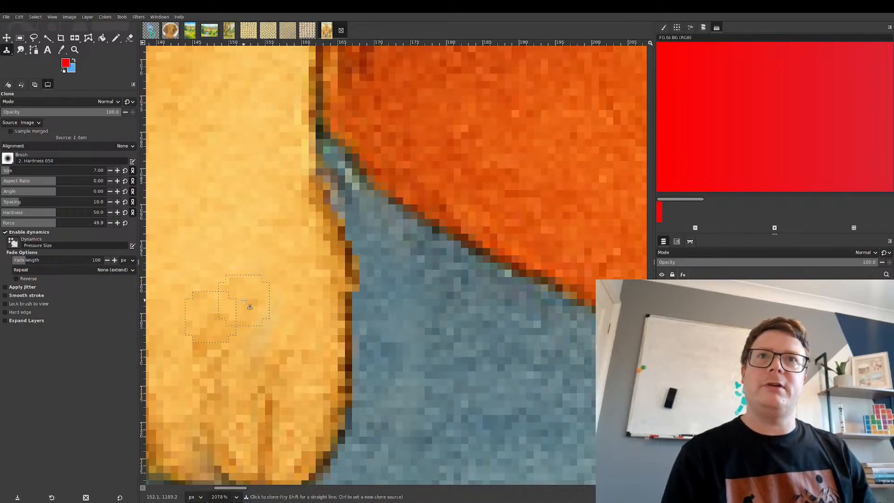
ctrl+click(232, 348)
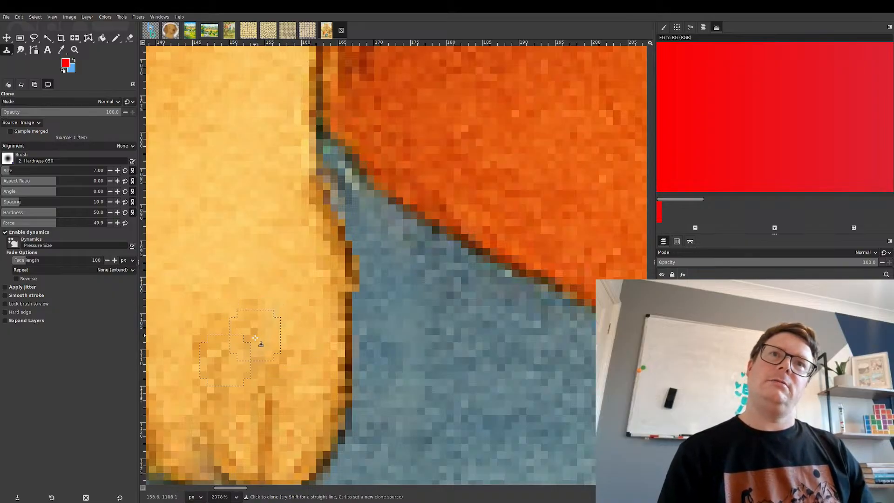
scroll(278, 308, down, 5)
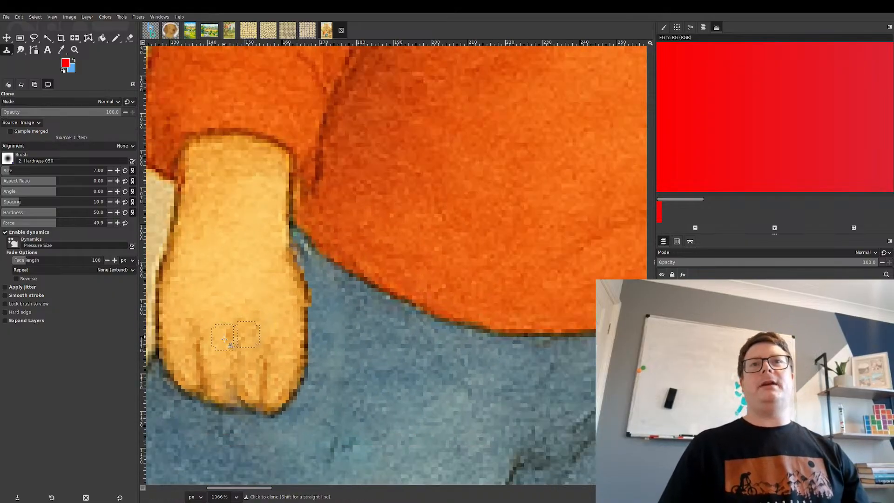
scroll(216, 381, up, 3)
scroll(216, 381, up, 2)
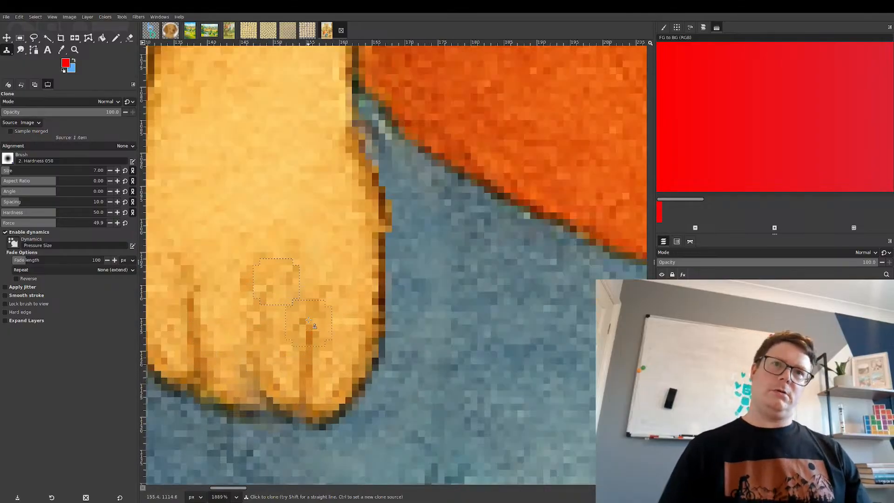
- Sample the girl's existing finger crease and clone it downward to form the missing crease between her middle fingers
ctrl+click(307, 334)
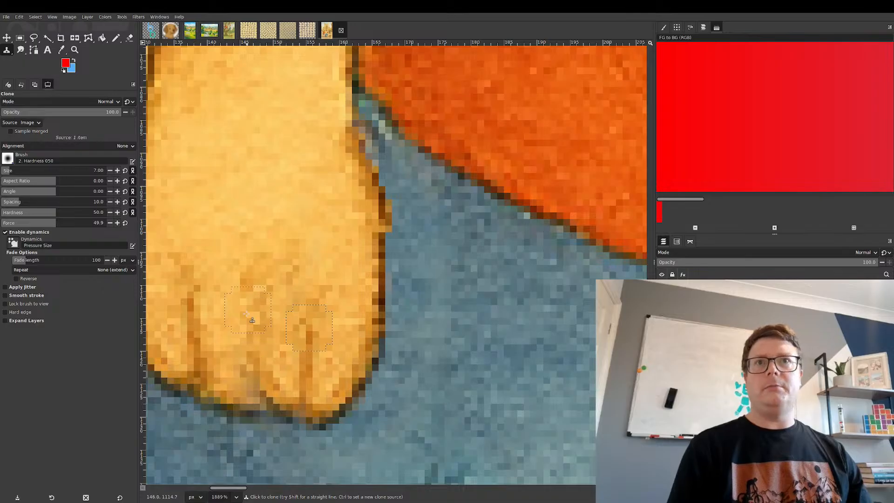
drag(249, 315, 253, 375)
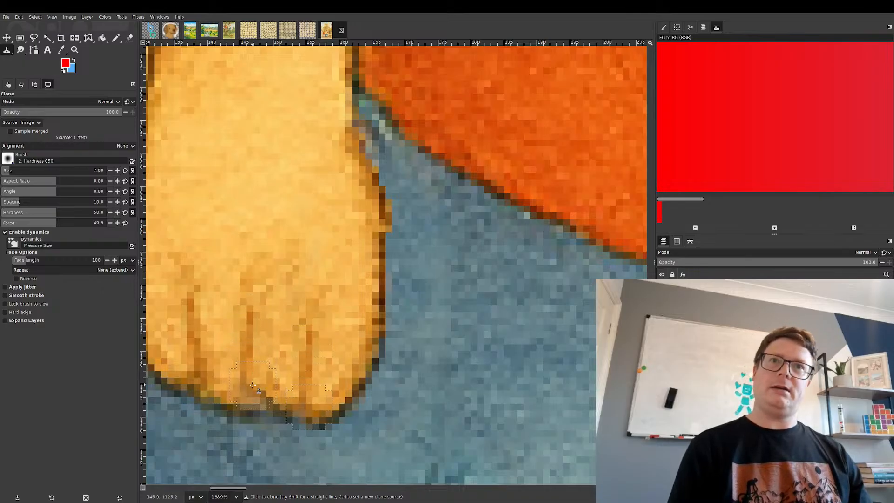
scroll(299, 345, down, 2)
scroll(300, 345, down, 2)
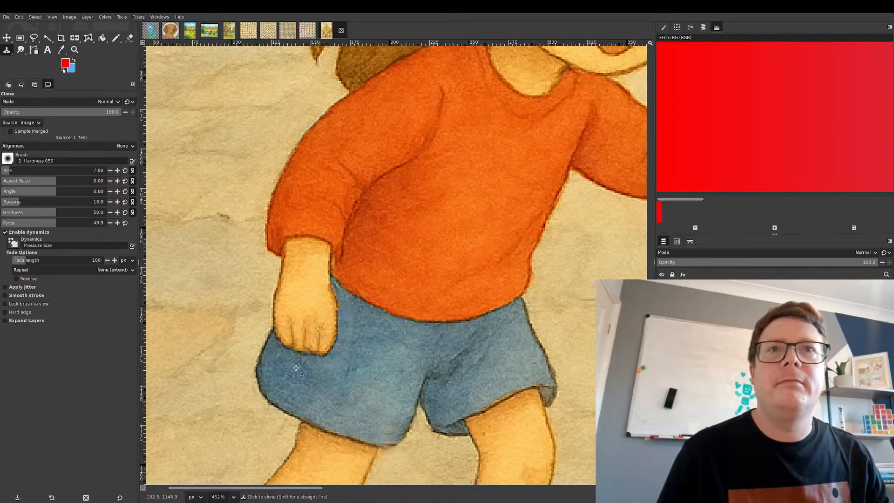
scroll(311, 354, up, 2)
scroll(311, 354, up, 4)
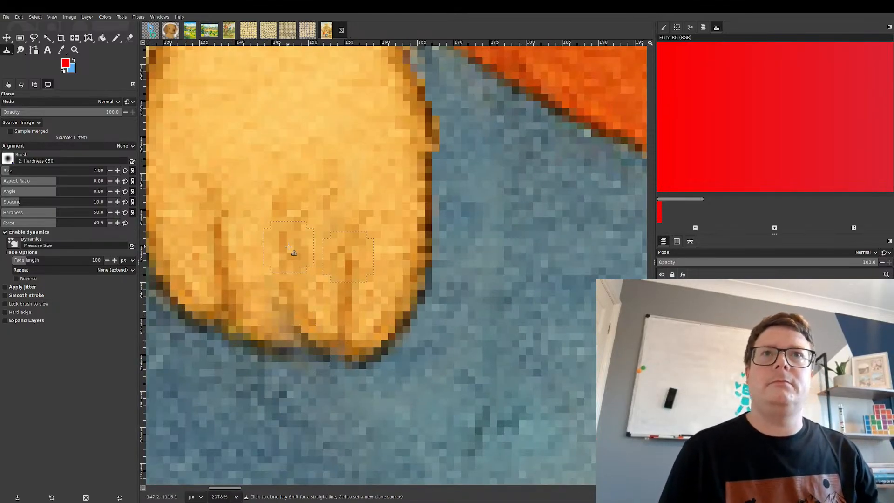
drag(294, 253, 285, 293)
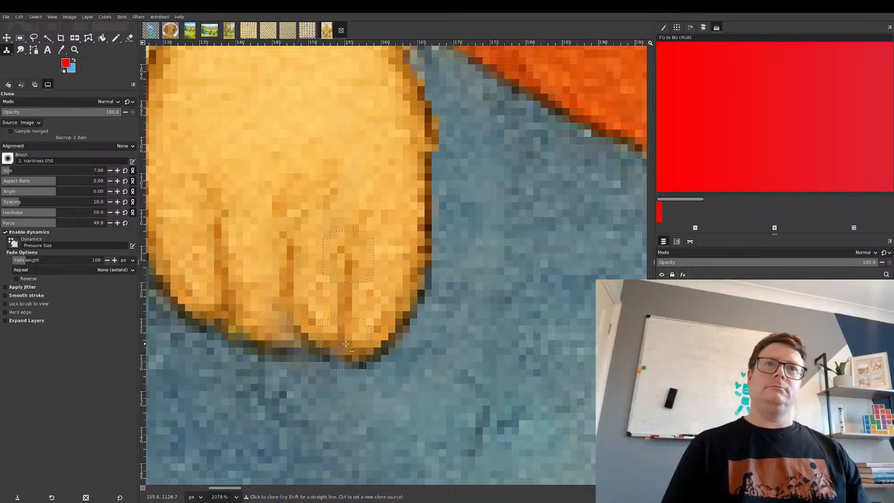
scroll(345, 343, down, 12)
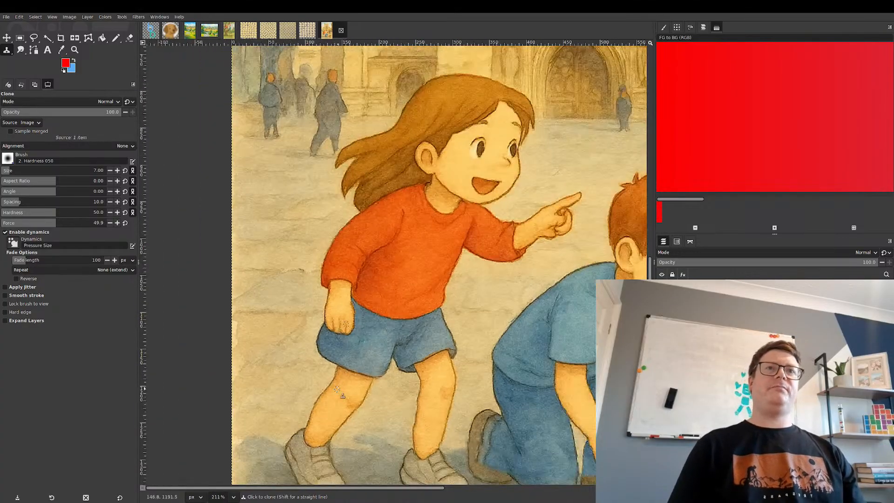
scroll(302, 358, down, 4)
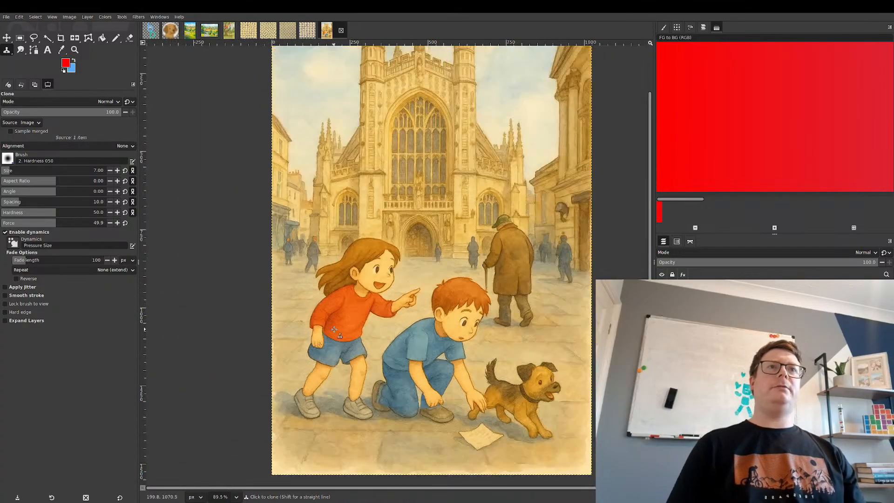
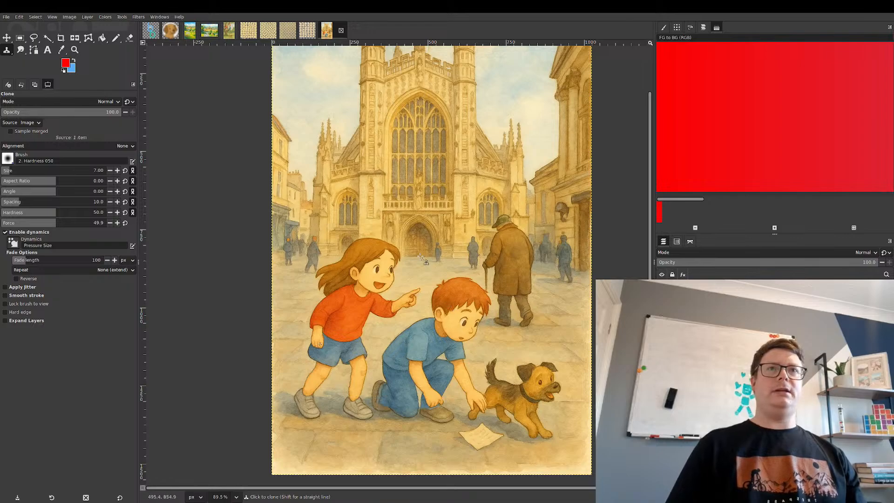
- In the pages-small.png image, select one small page with a rectangle of about 86 × 69 px and copy it
scroll(419, 256, up, 3)
scroll(418, 258, up, 3)
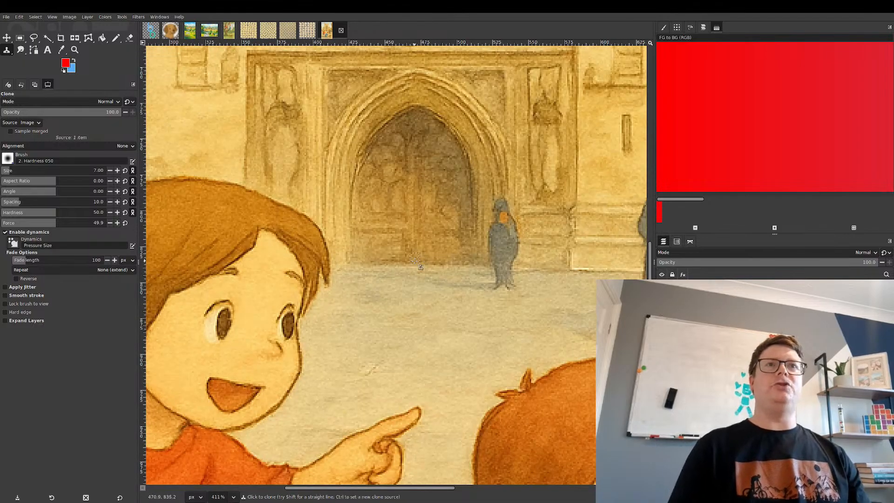
click(256, 32)
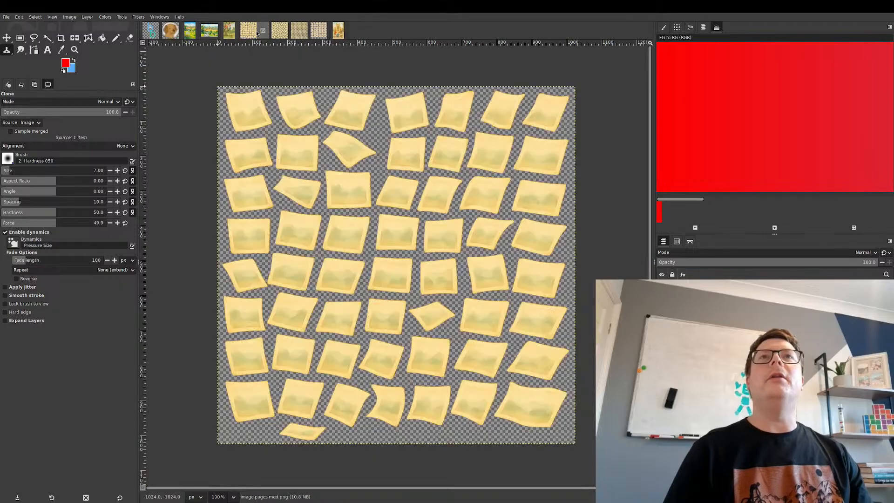
click(287, 35)
click(299, 35)
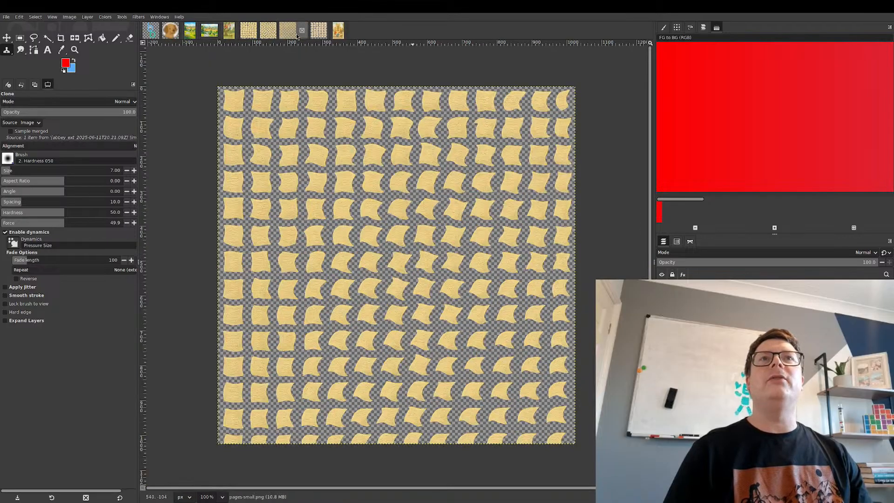
click(19, 38)
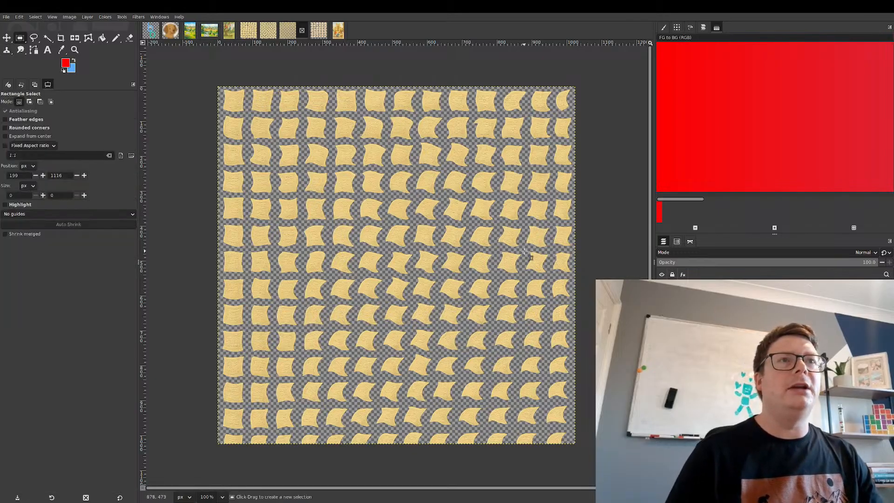
drag(525, 252, 493, 275)
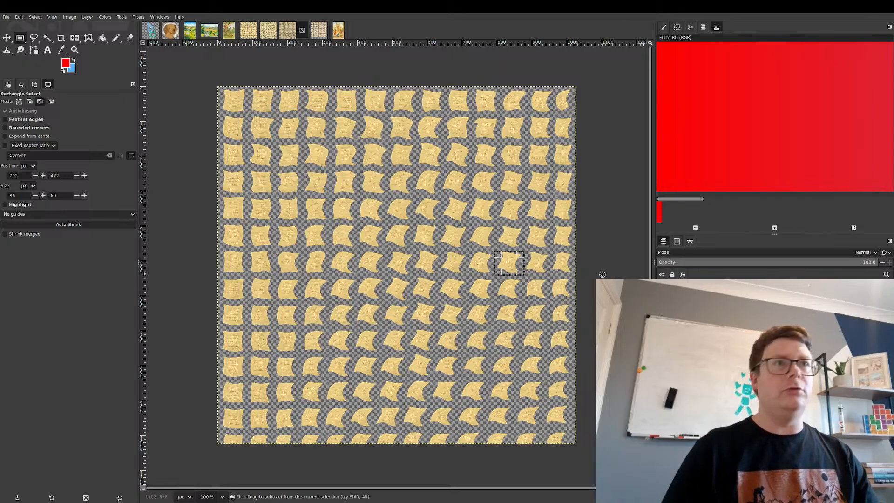
key(ctrl+c)
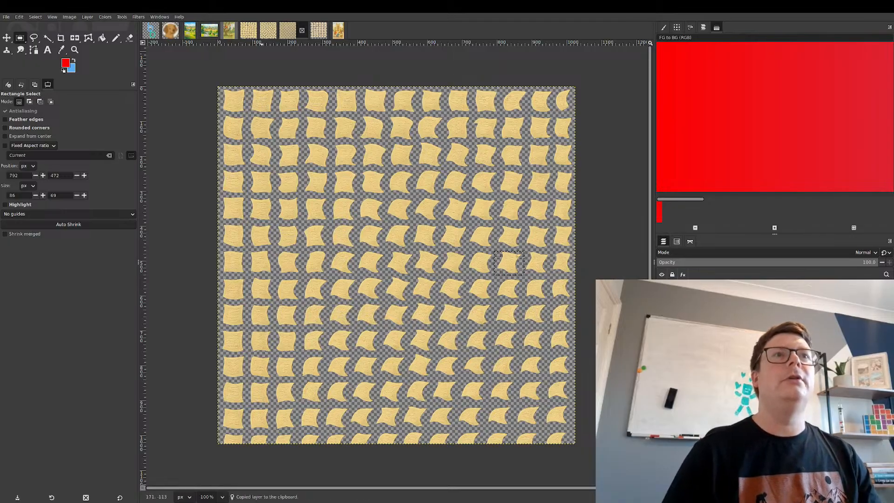
- Paste the page into the abbey illustration and shrink it proportionally to about 28% with Unified Transform
click(346, 32)
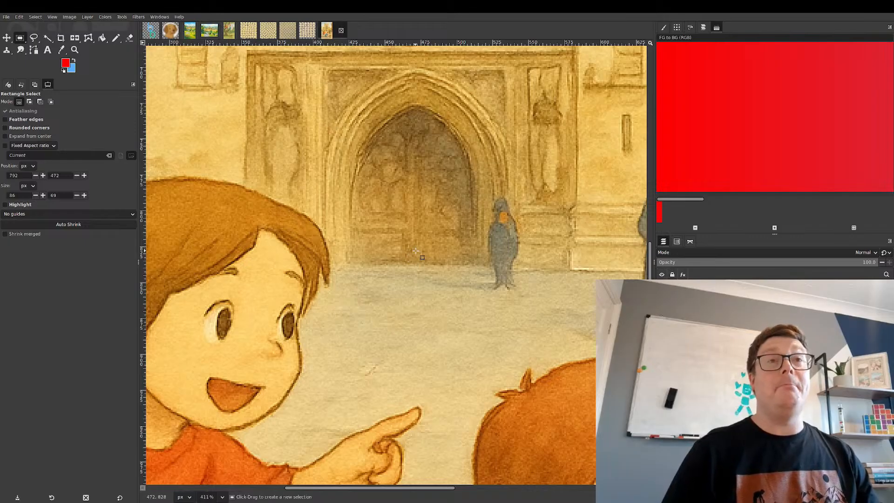
key(ctrl+v)
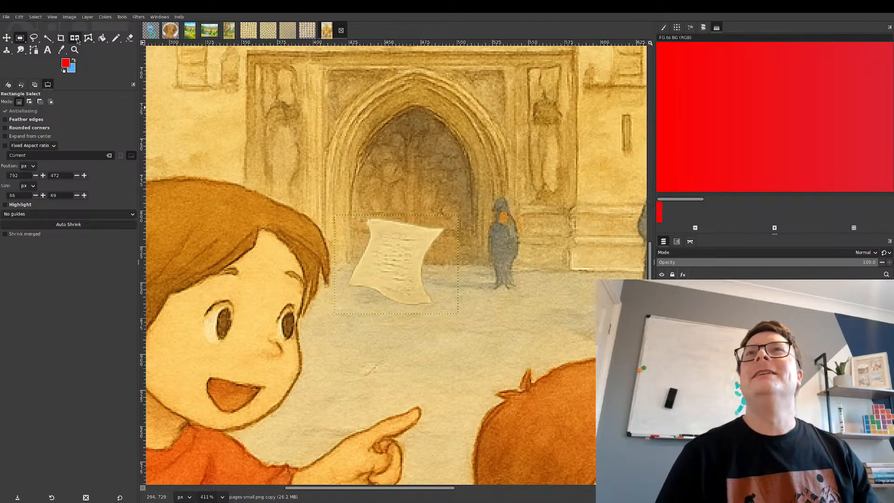
key(shift+t)
click(397, 229)
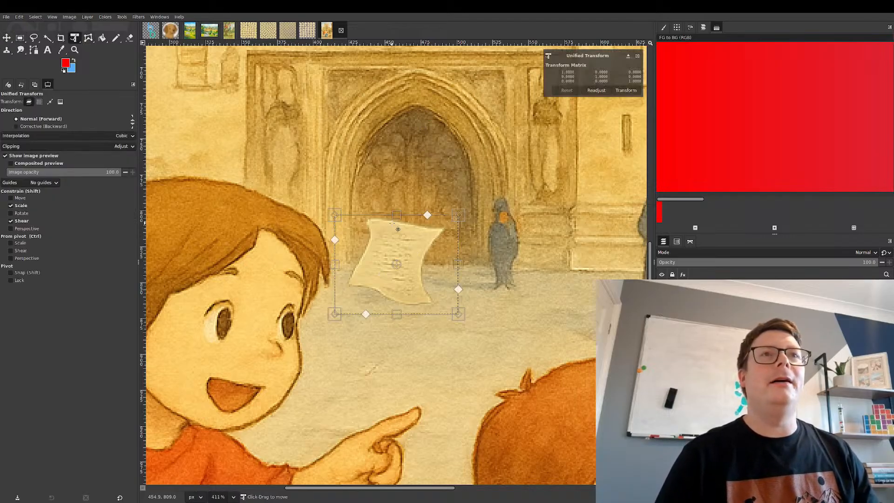
drag(466, 209, 370, 279)
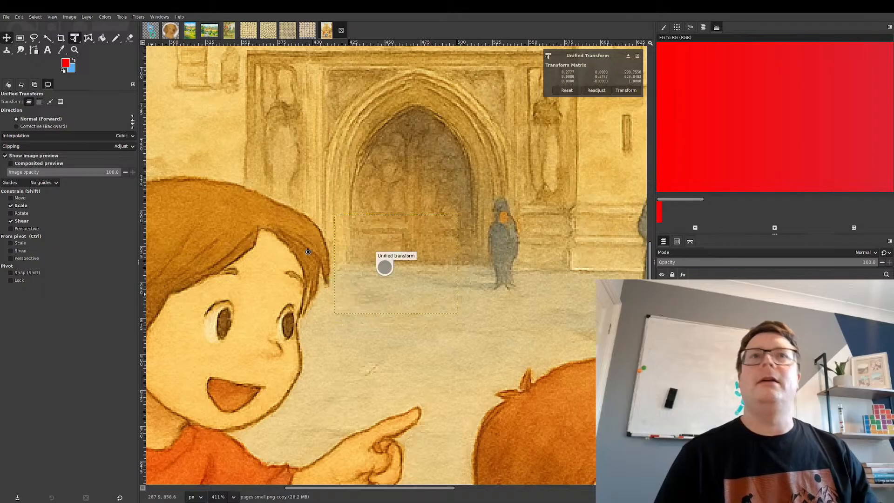
- Move the shrunken page onto the right leaf of the abbey's arched door
key(m)
drag(356, 302, 448, 200)
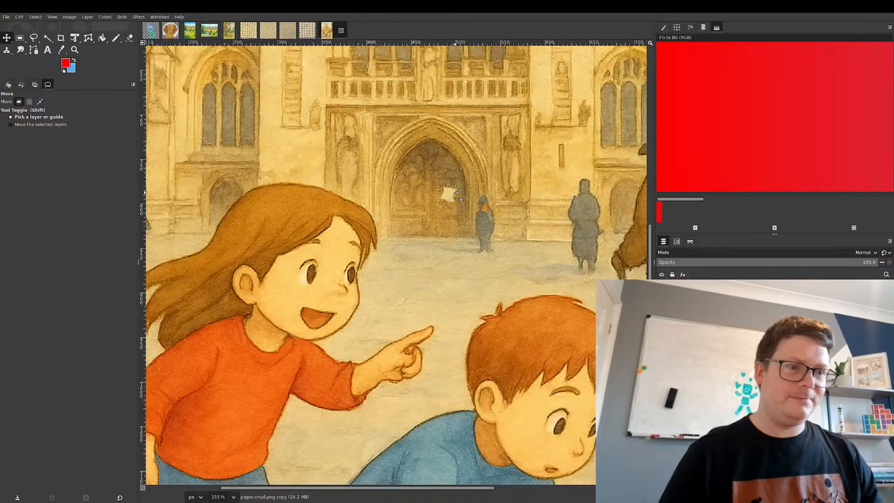
scroll(466, 223, down, 6)
scroll(464, 224, down, 2)
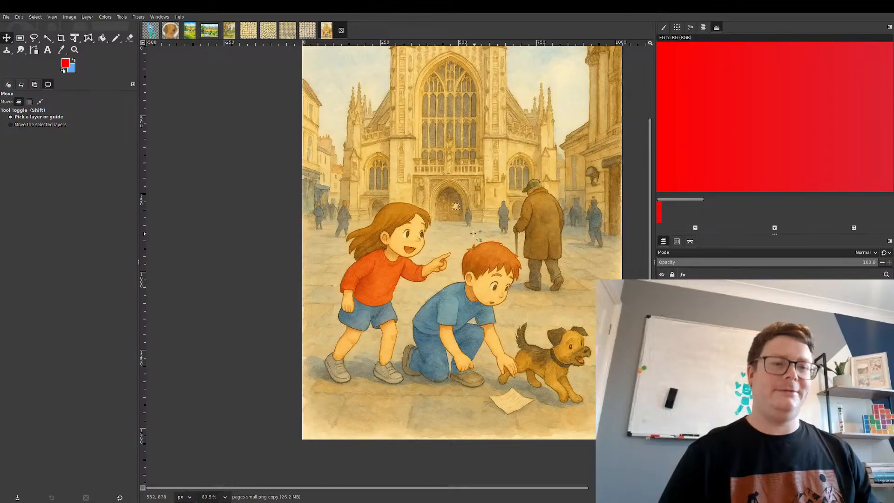
scroll(479, 228, up, 3)
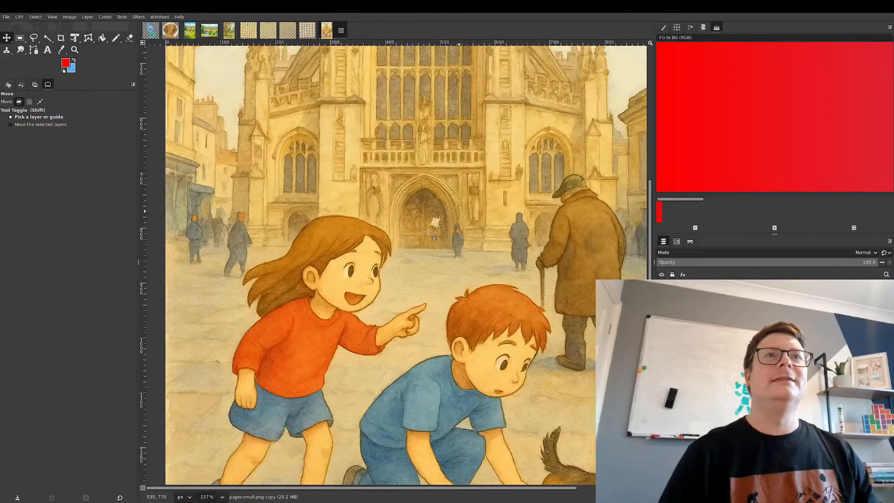
scroll(428, 232, up, 3)
scroll(473, 218, up, 4)
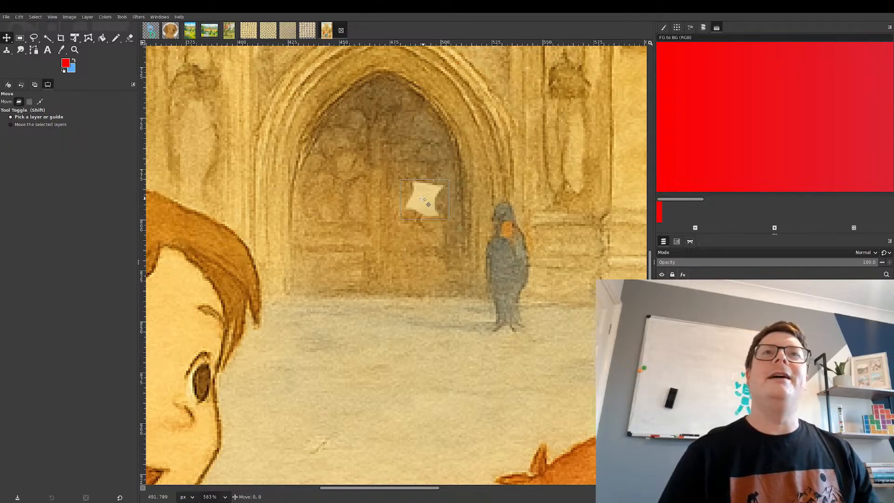
- Reposition the small page on the left leaf of the abbey door, around mid-height
drag(423, 198, 340, 202)
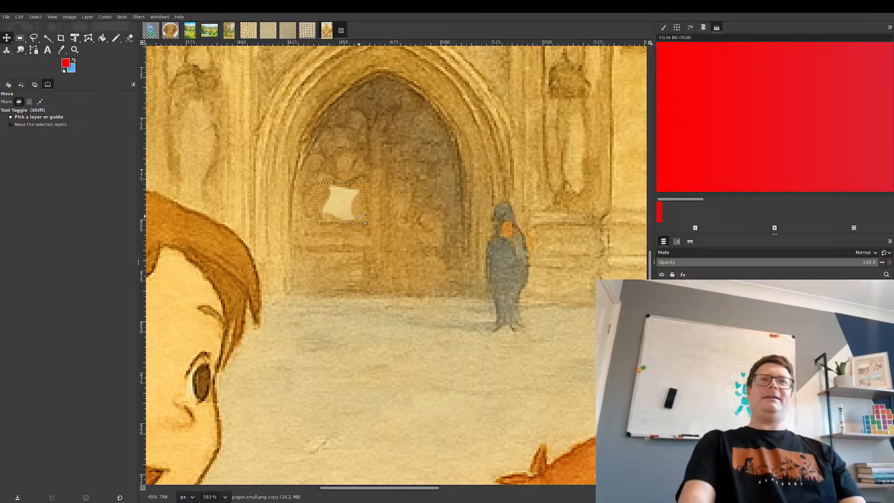
drag(341, 205, 344, 214)
scroll(361, 207, down, 3)
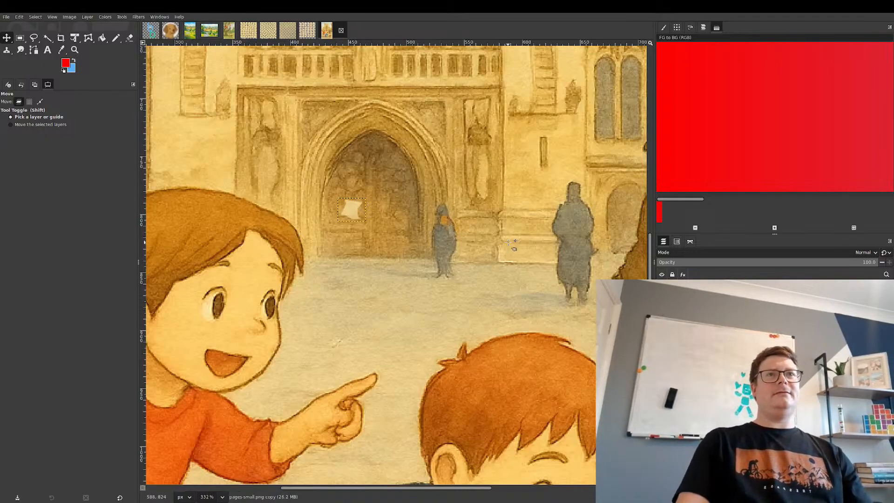
scroll(418, 220, down, 5)
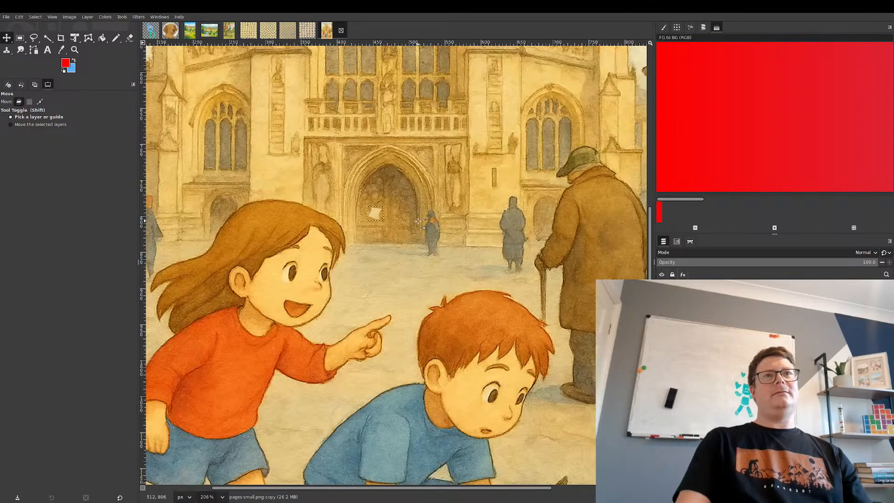
scroll(418, 221, up, 5)
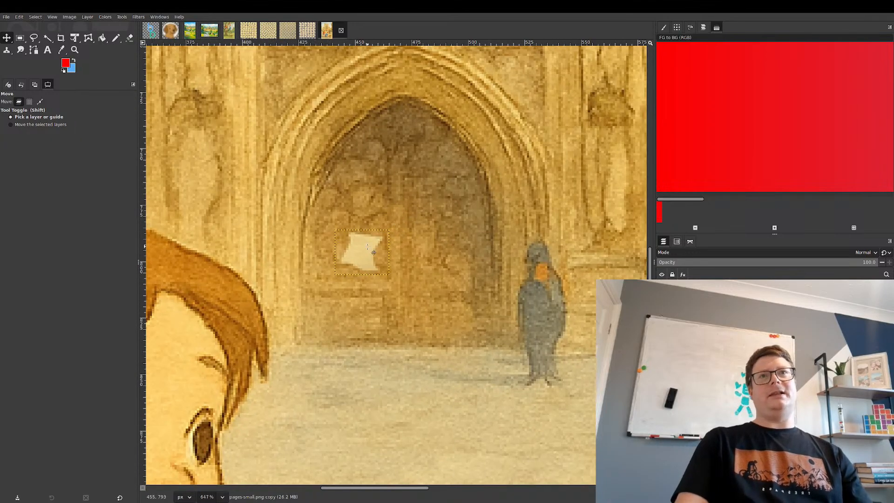
drag(374, 253, 360, 237)
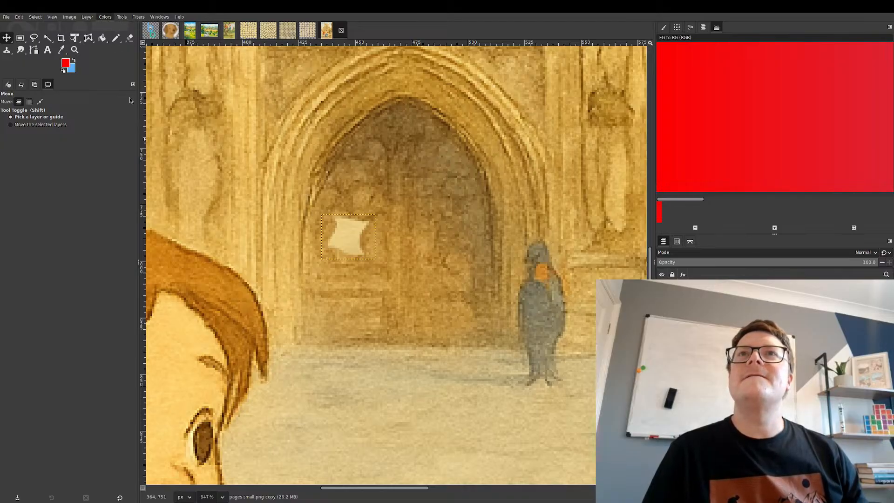
- Darken the small page on the abbey door with Curves and apply a filter to it
click(140, 111)
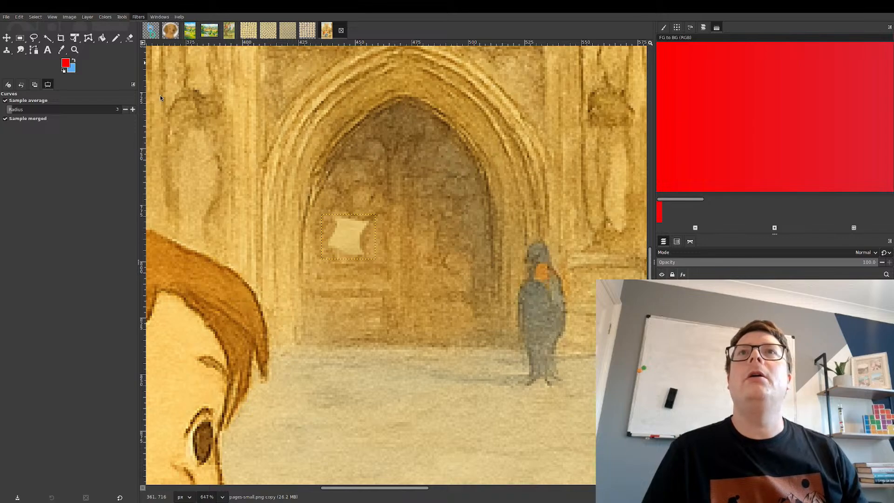
click(235, 102)
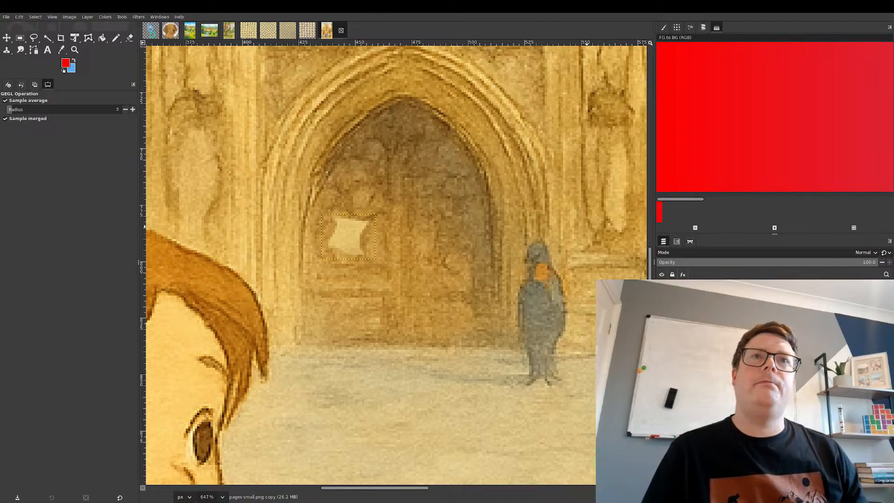
scroll(335, 239, down, 12)
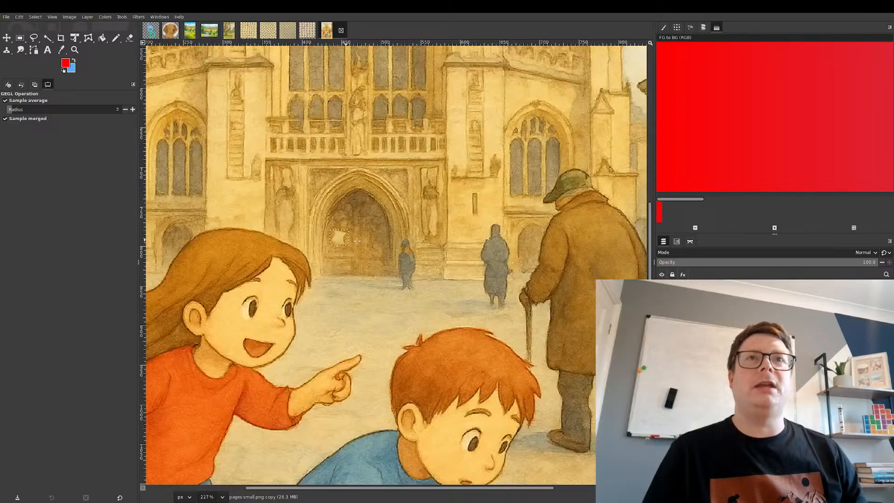
scroll(420, 243, down, 3)
scroll(420, 243, down, 1)
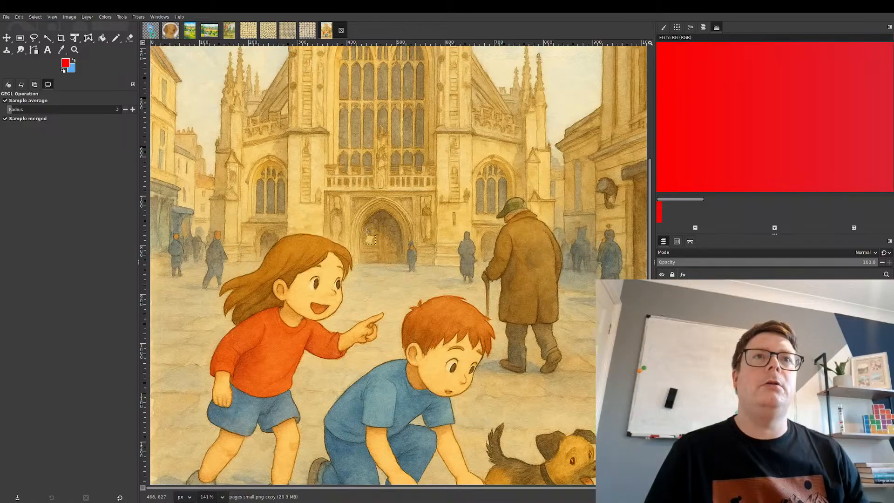
- Examine the small page on the abbey door up close and within the whole illustration
scroll(366, 235, up, 6)
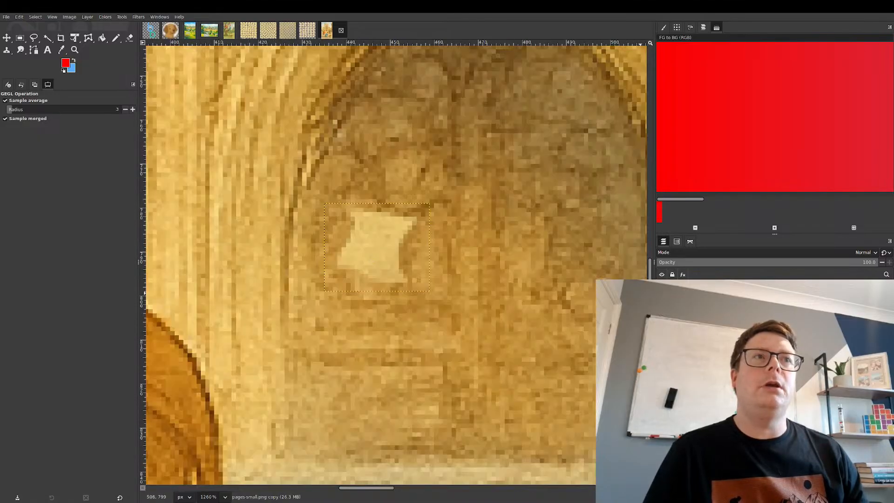
click(717, 304)
scroll(281, 239, down, 6)
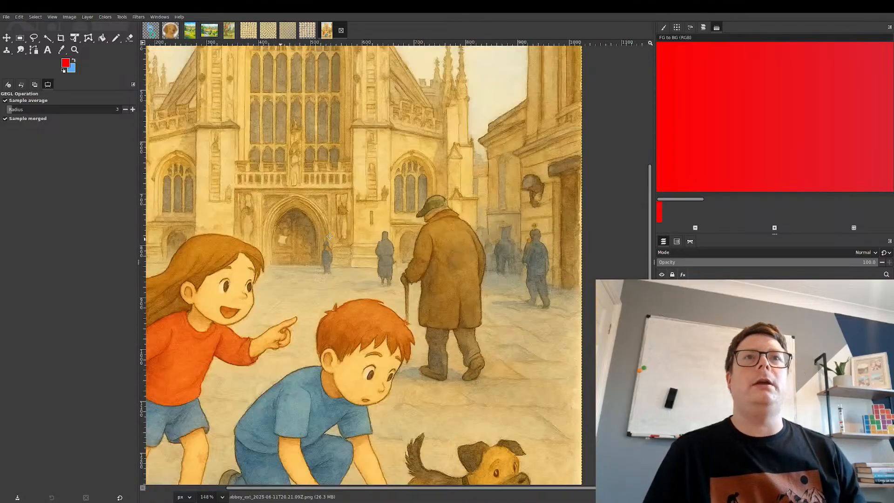
scroll(329, 236, down, 3)
scroll(317, 267, up, 2)
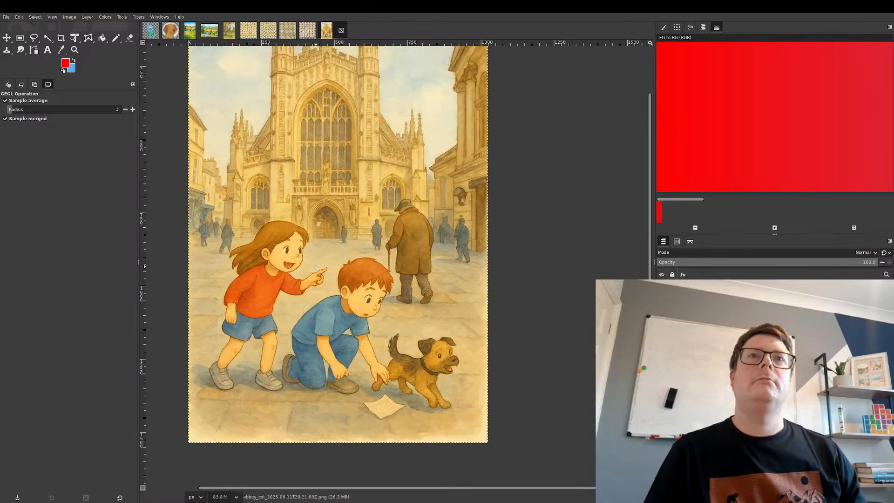
scroll(316, 267, up, 1)
scroll(370, 238, down, 3)
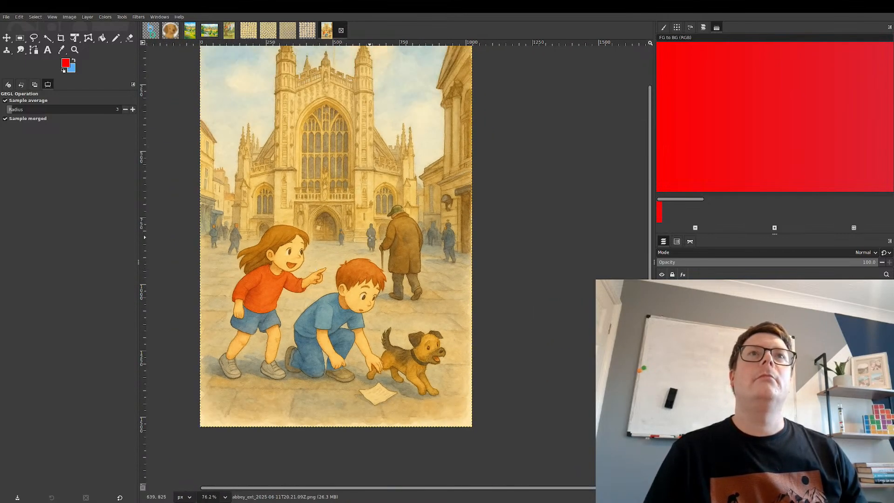
scroll(370, 237, up, 1)
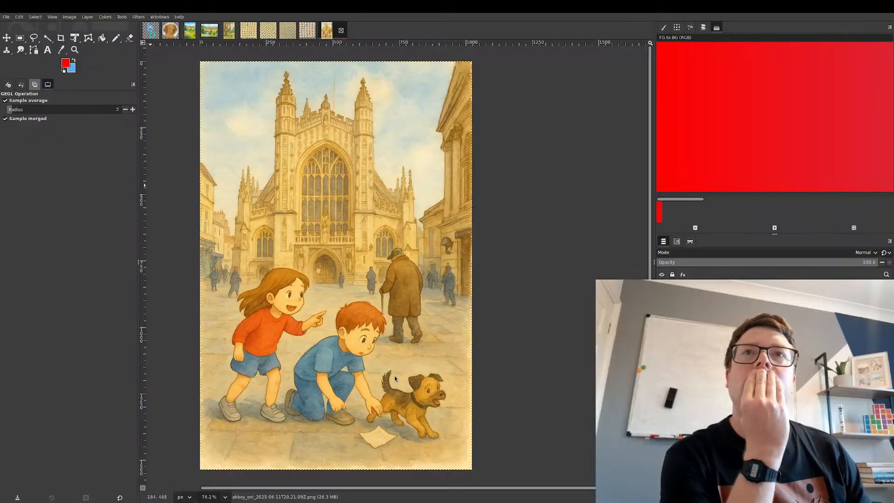
- Save the abbey illustration and export it to its PNG file
key(ctrl+s)
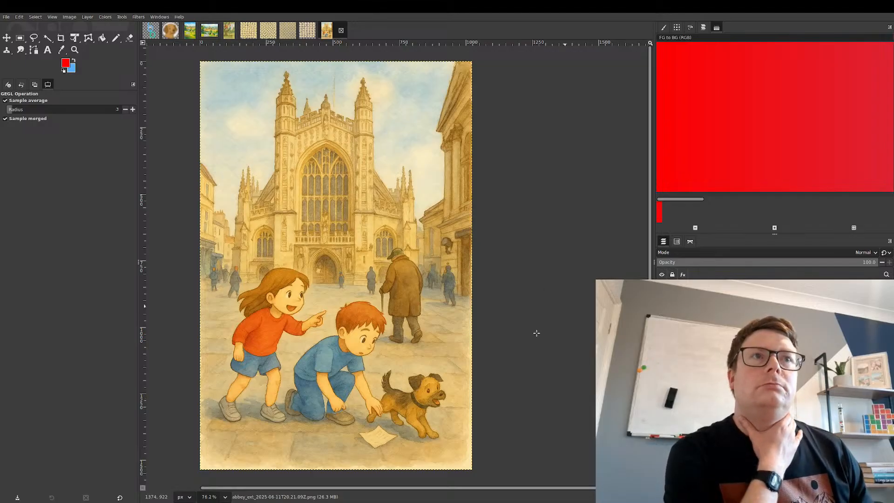
key(ctrl+e)
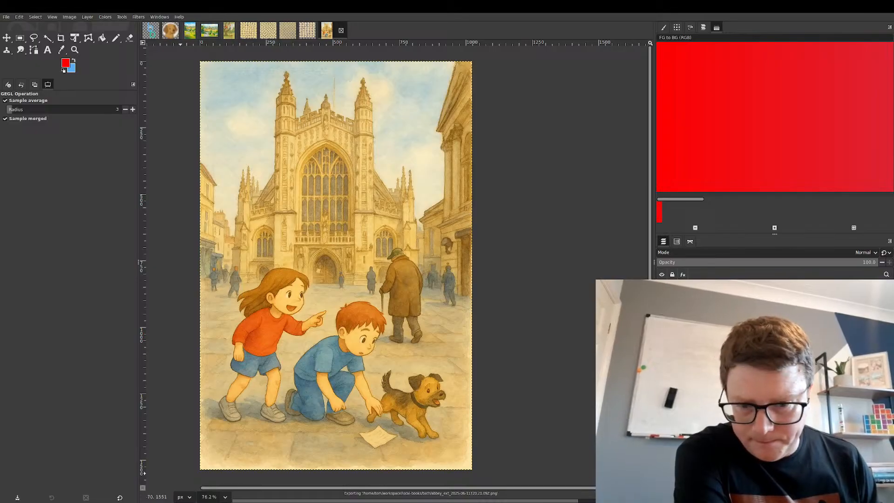
- Switch to the Inkscape book layout, open the linked Pulteney Bridge image for external editing, and return to GIMP
key(alt+Tab)
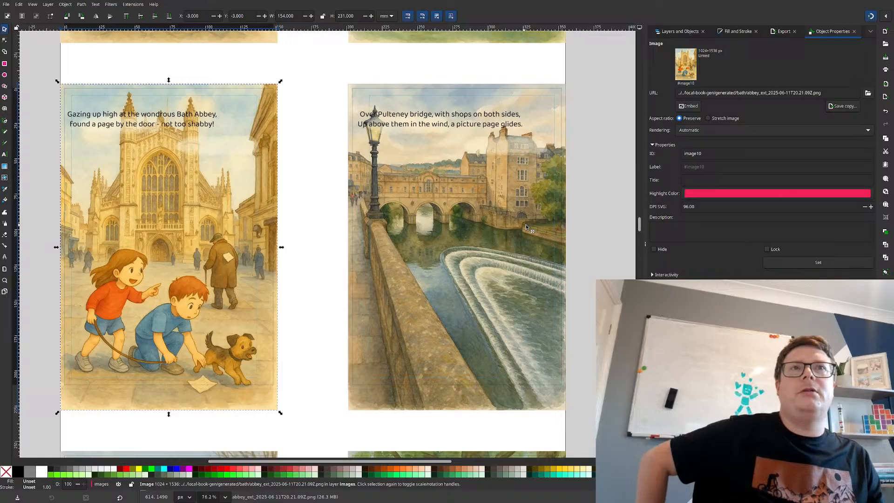
click(490, 225)
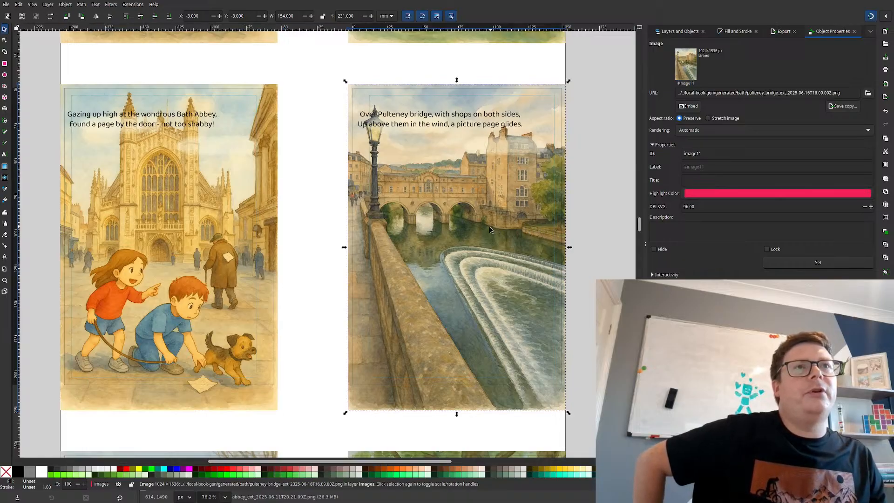
right_click(489, 226)
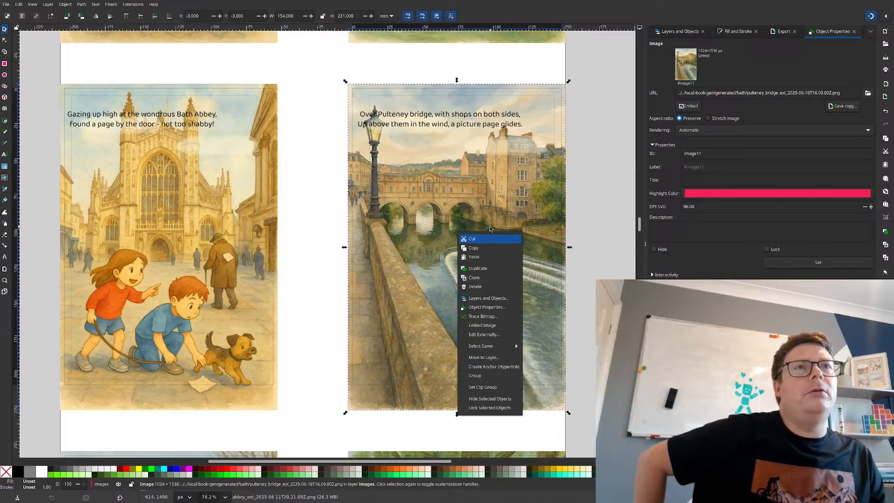
click(487, 335)
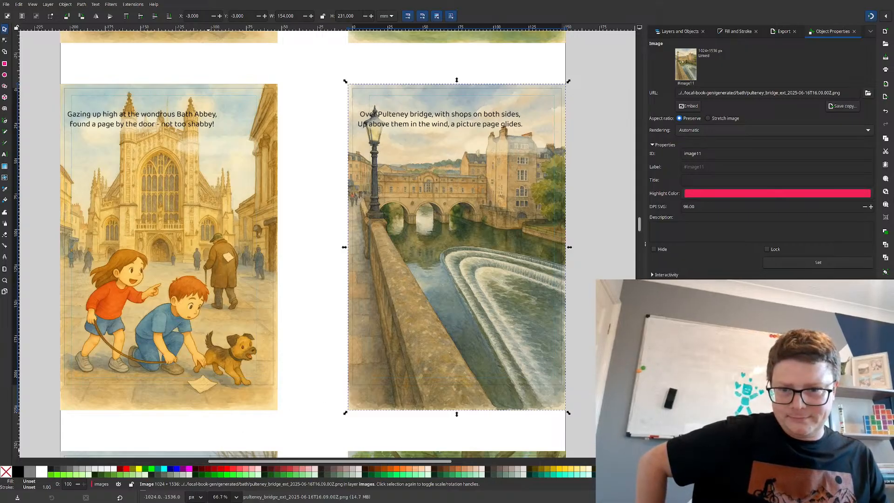
key(alt+Tab)
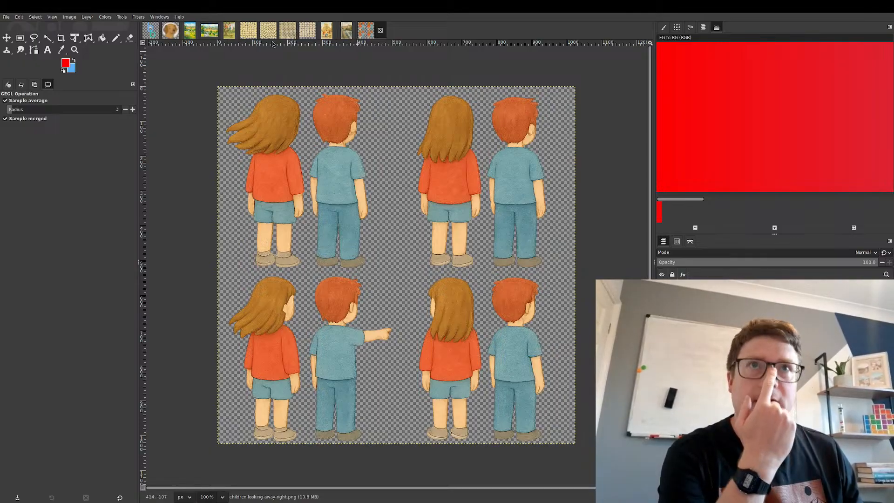
- Copy the upper pair of children with the girl's windblown hair from children-looking-away-right.png and paste it into the Pulteney Bridge illustration
click(23, 40)
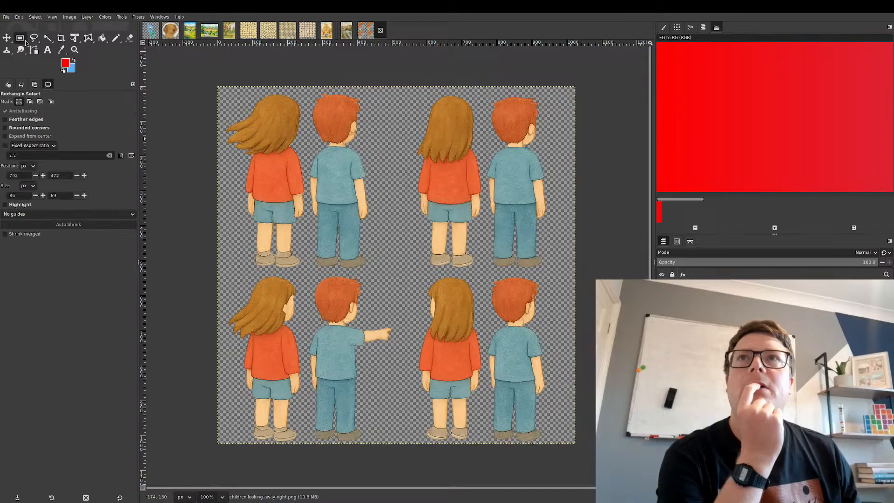
drag(385, 87, 200, 273)
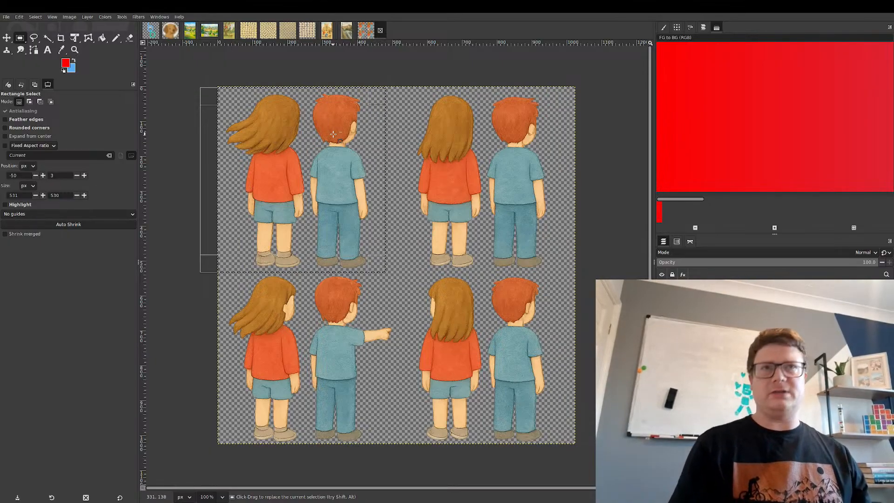
key(ctrl+c)
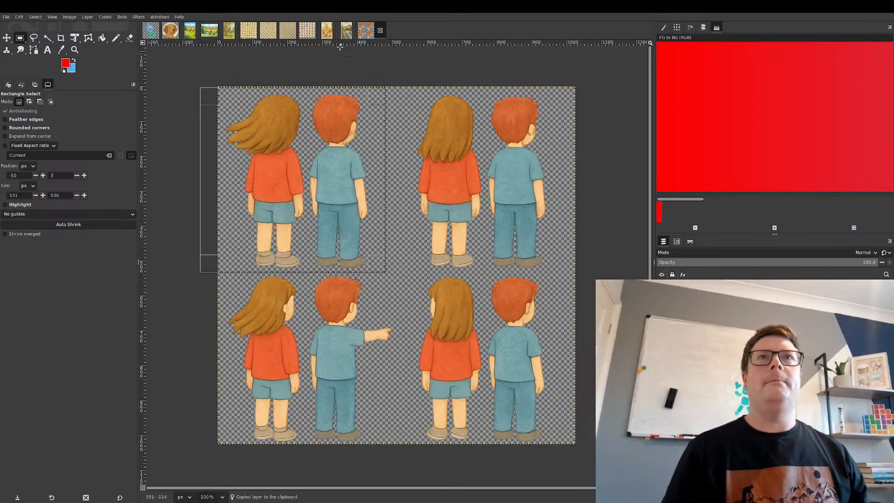
click(342, 33)
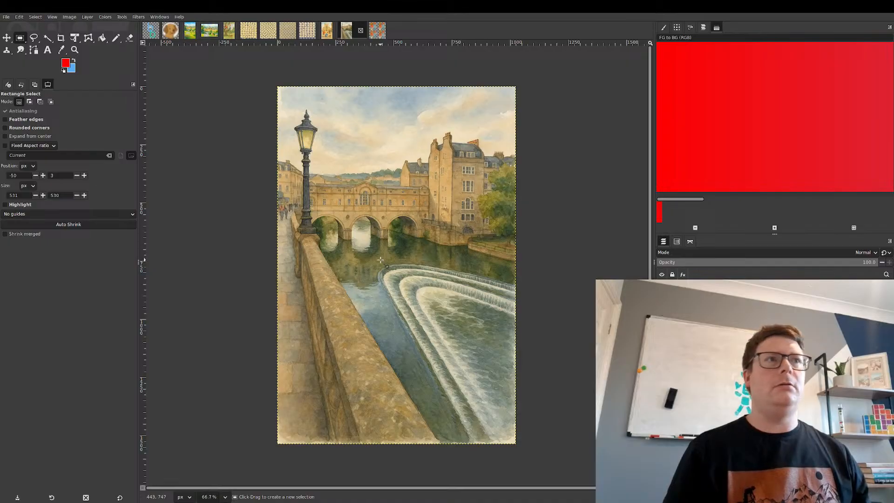
key(ctrl+v)
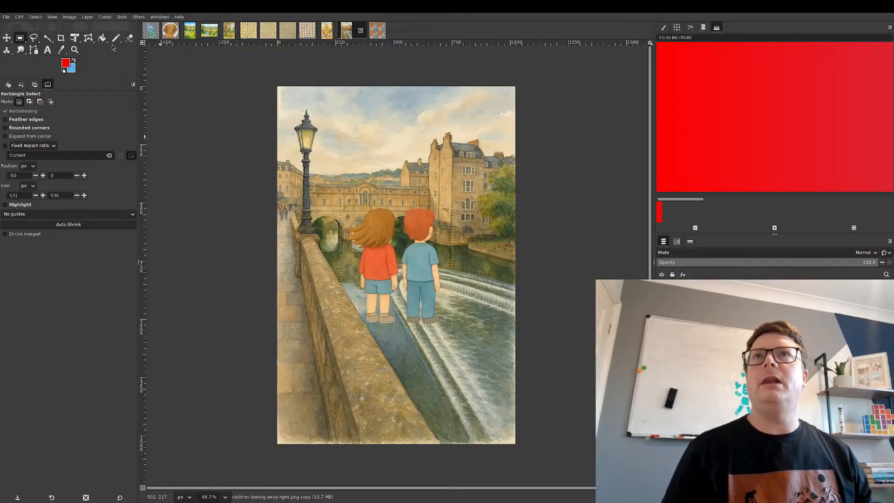
- Cut the girl out of the pasted pair onto her own layer and move her onto the pavement beside the stone wall
drag(400, 196, 327, 341)
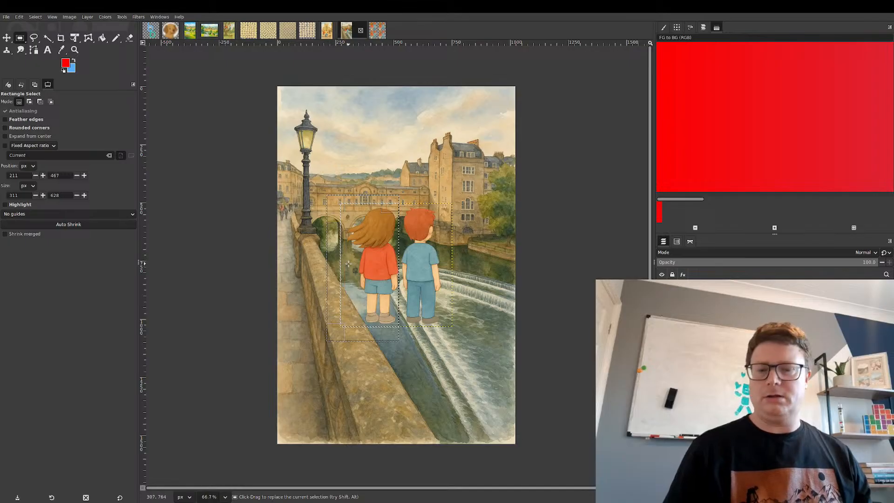
key(ctrl+x)
key(ctrl+v)
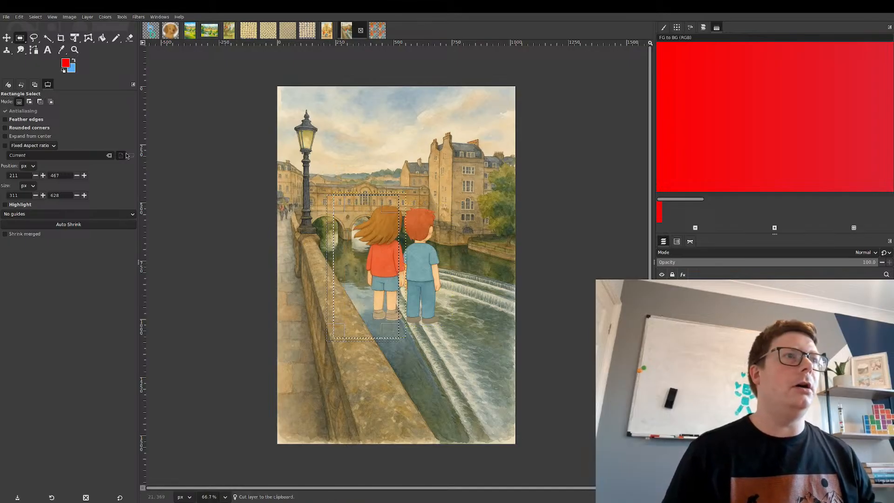
click(7, 38)
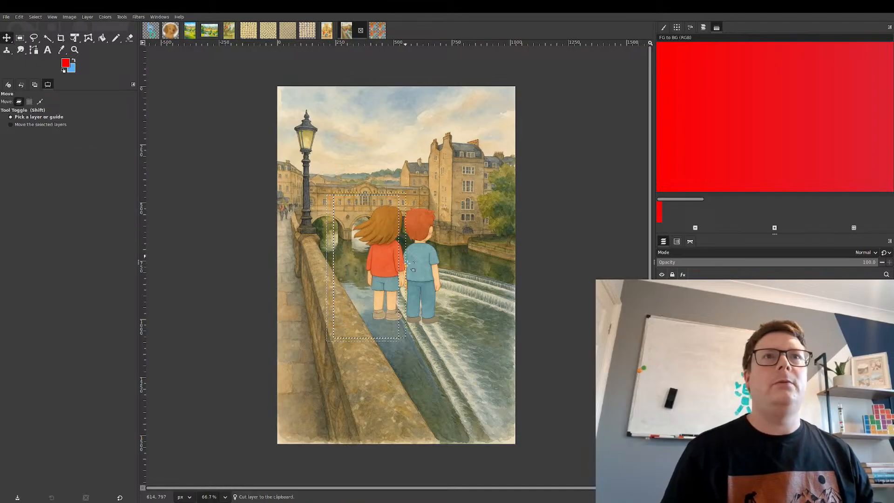
drag(367, 260, 287, 267)
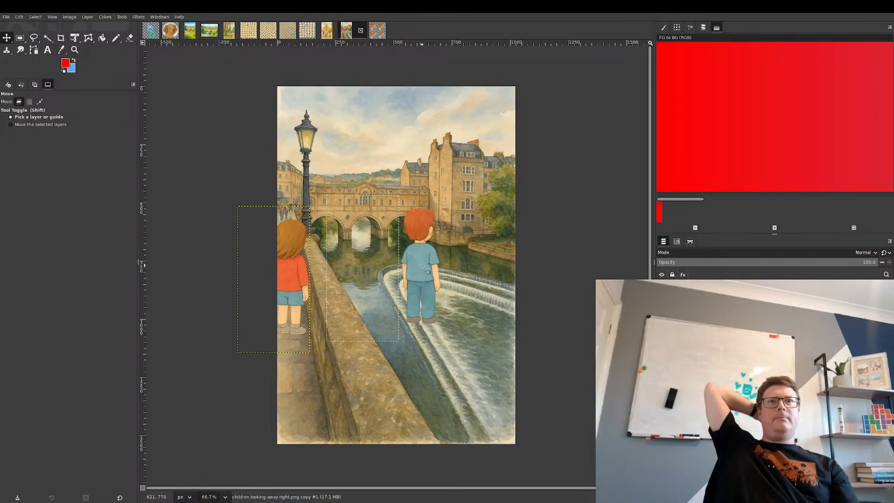
- Move the boy onto the pavement beside the wall and bring his layer in front of the girl's
drag(421, 265, 312, 308)
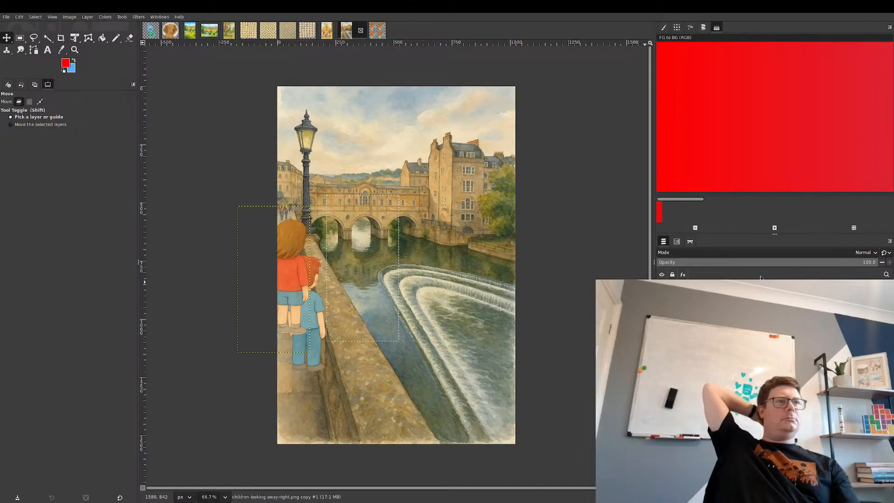
click(716, 304)
drag(717, 305, 717, 285)
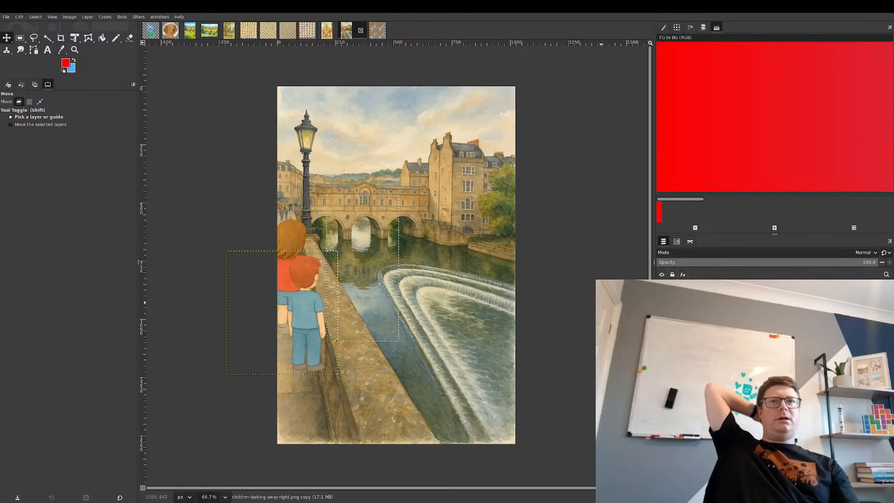
mouse_move(305, 318)
mouse_down()
mouse_move(292, 295)
mouse_move(297, 305)
mouse_up()
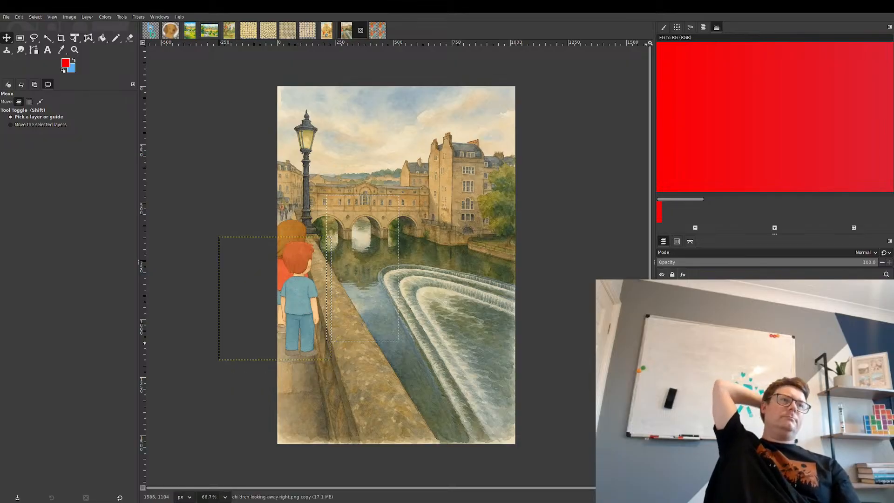
- Clear the rectangular selection and shift the boy slightly lower along the pavement in front of the girl
click(707, 330)
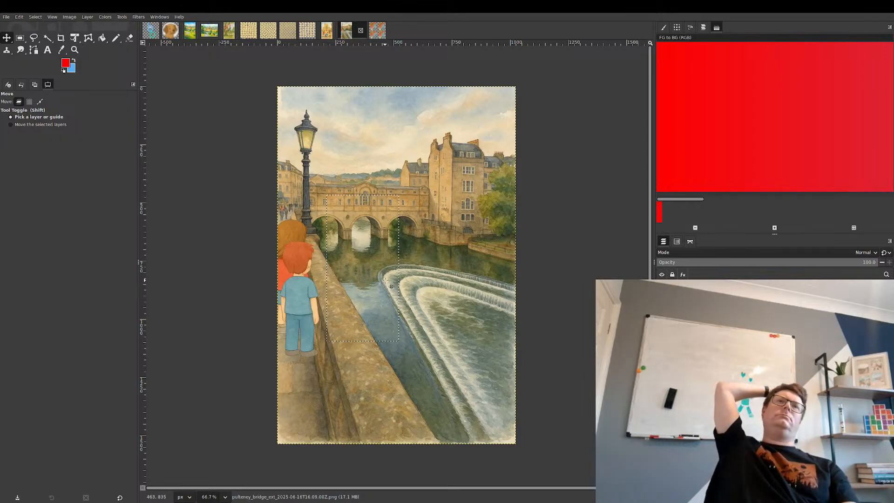
click(20, 38)
click(402, 156)
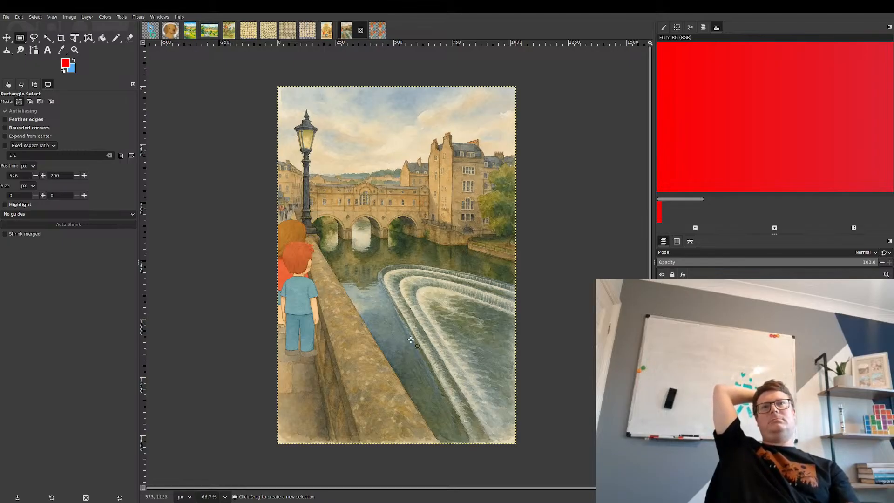
click(8, 37)
drag(299, 303, 294, 308)
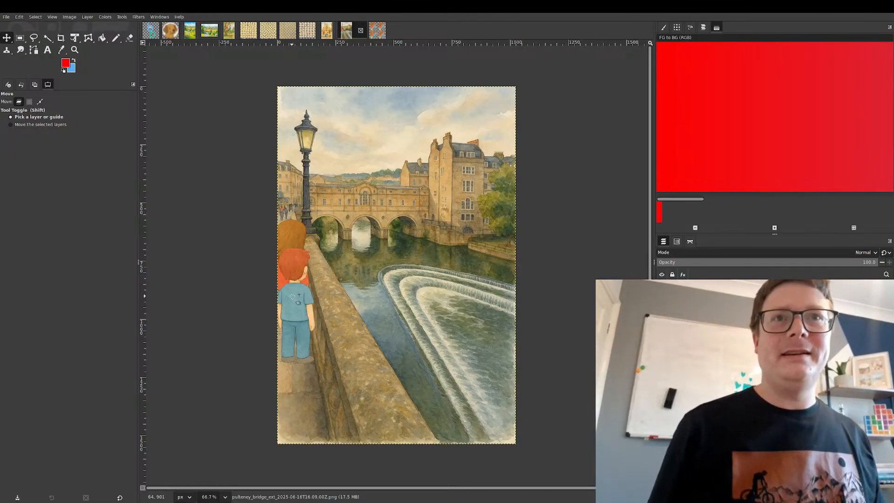
mouse_move(293, 298)
mouse_down()
mouse_move(287, 322)
mouse_move(291, 314)
mouse_up()
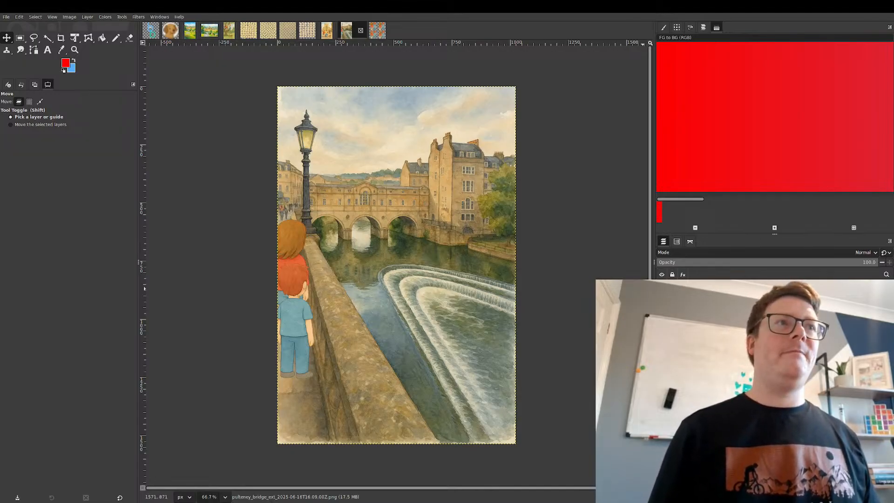
- Duplicate the girl and boy layers together as spare copies and select the girl's copy
click(726, 287)
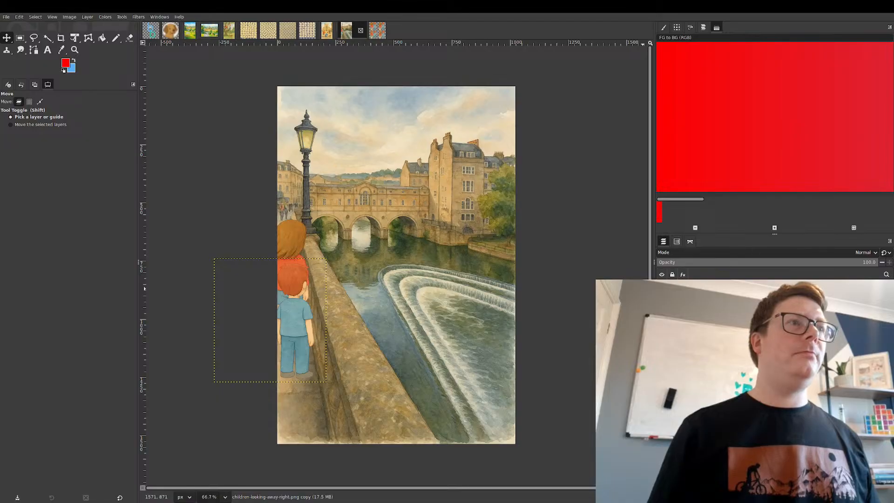
shift+click(726, 300)
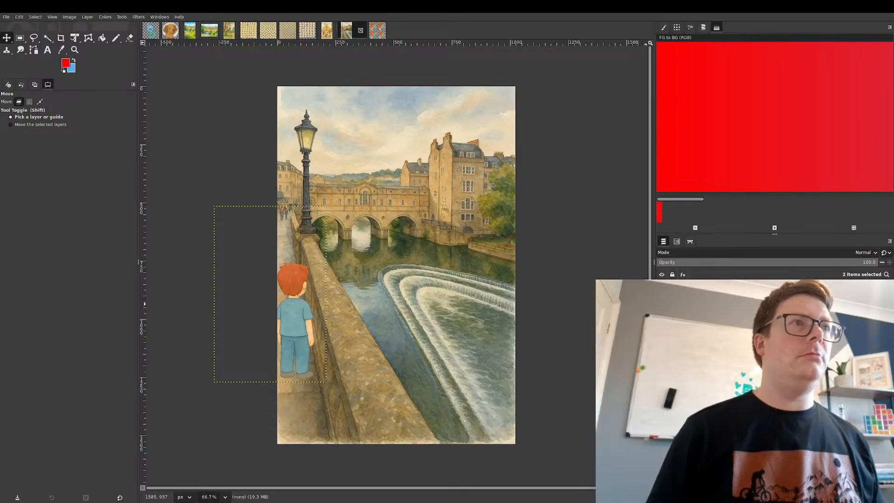
click(717, 307)
click(717, 322)
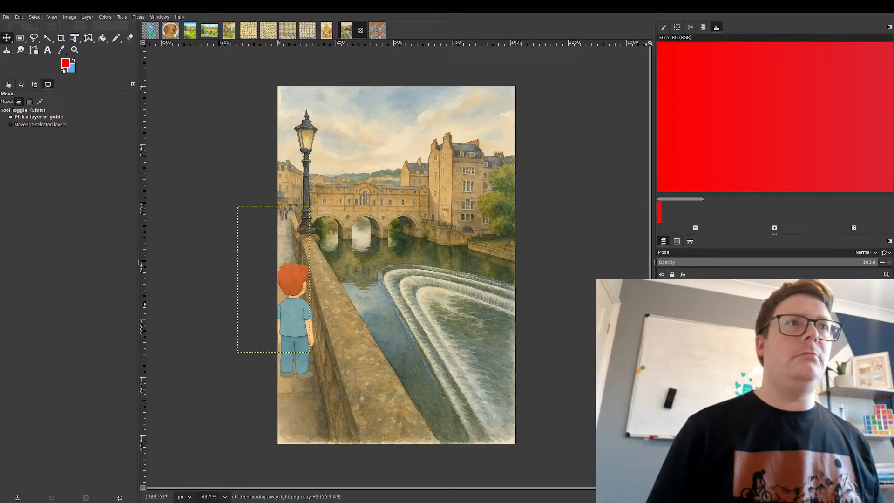
- Toggle the children's layer visibility so that only one girl is shown on the pavement
click(661, 321)
click(661, 321)
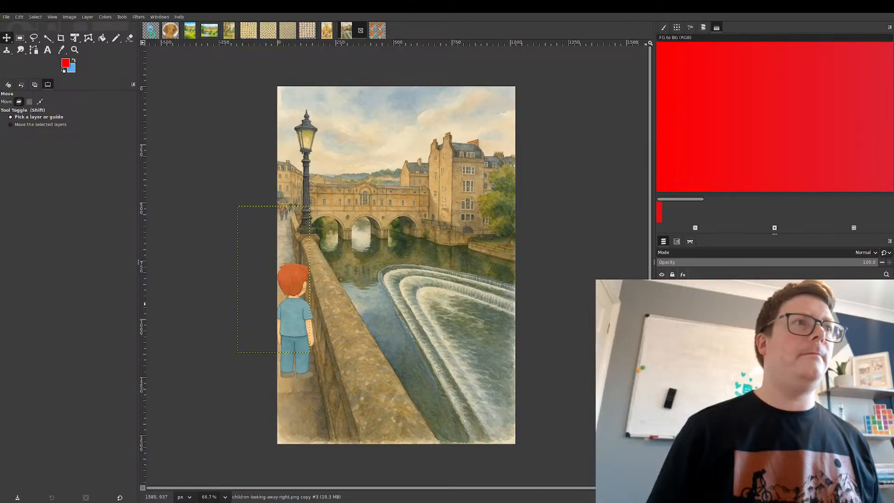
click(661, 321)
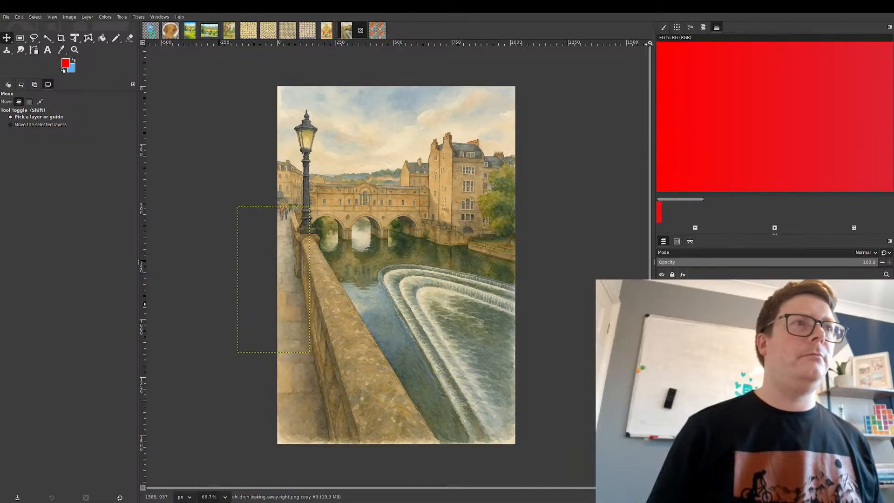
click(661, 321)
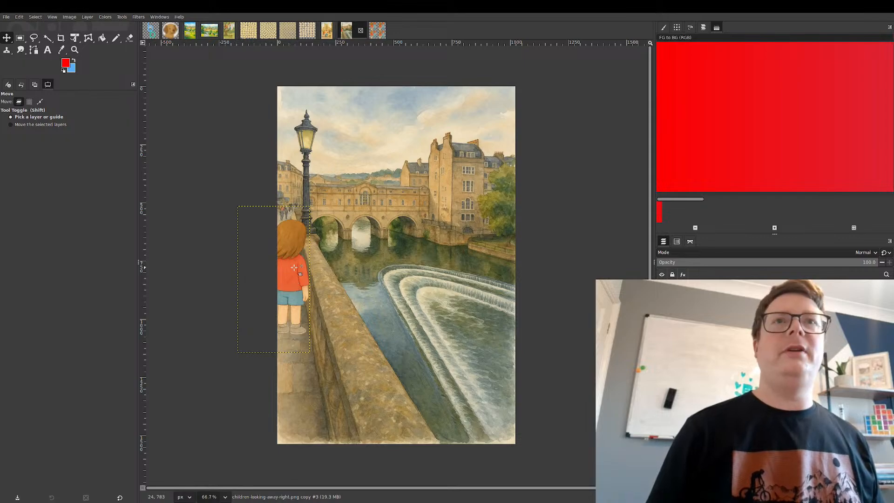
- Move the visible girl over the river near the weir and flip her horizontally
drag(297, 269, 479, 217)
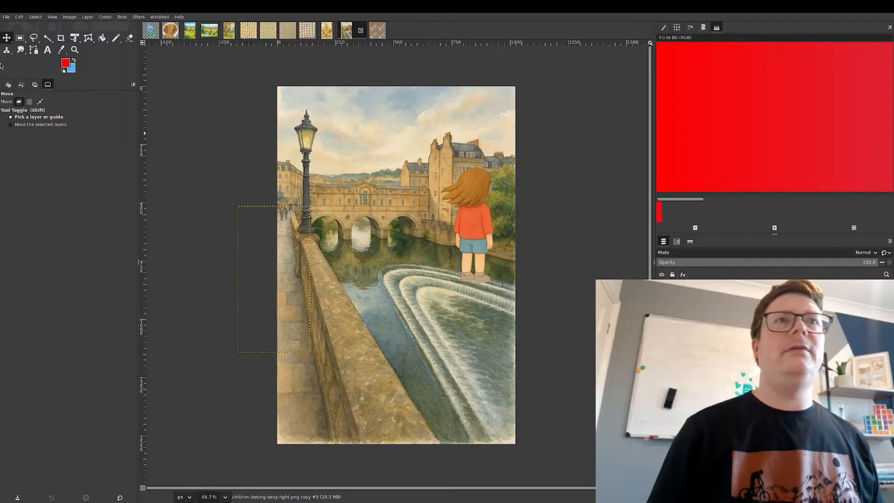
click(75, 38)
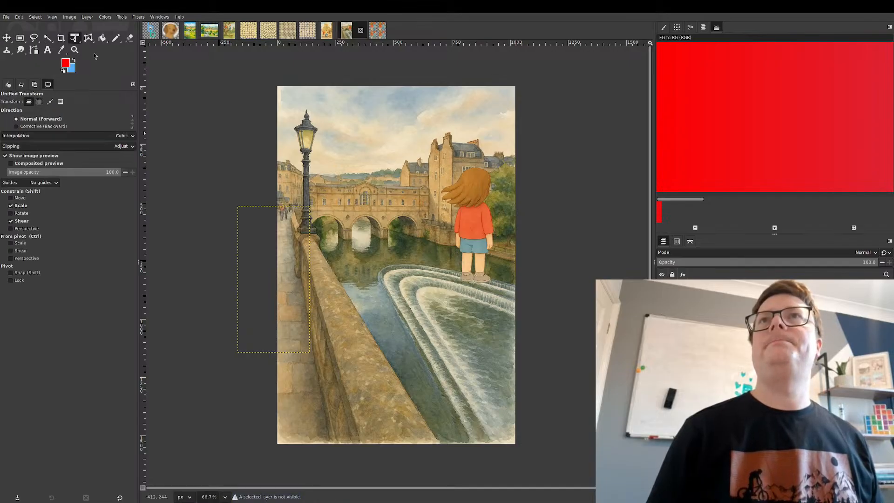
key(shift+f)
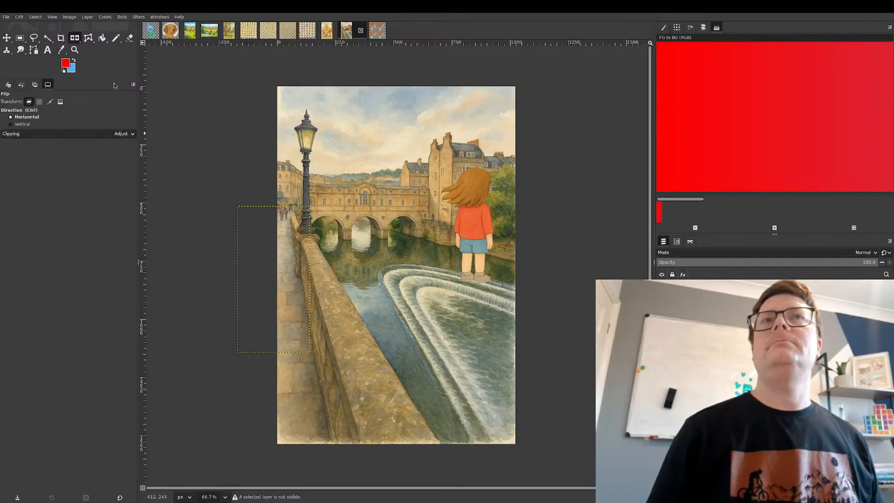
click(471, 210)
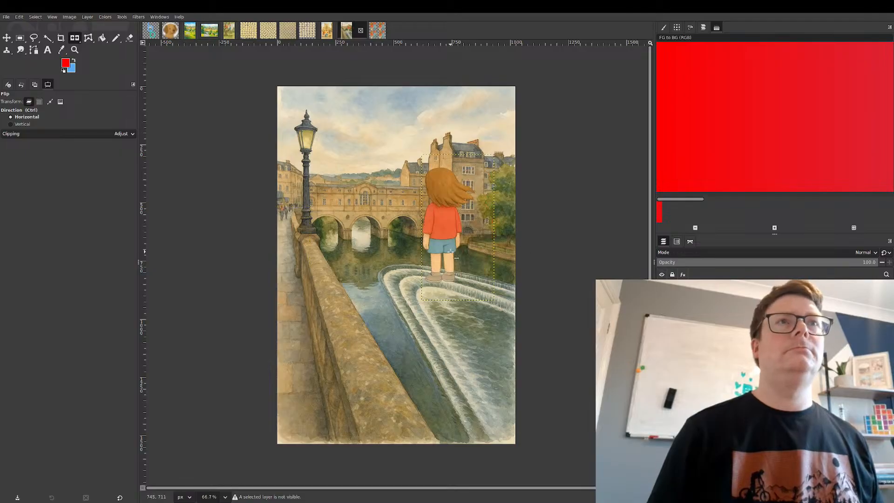
click(7, 38)
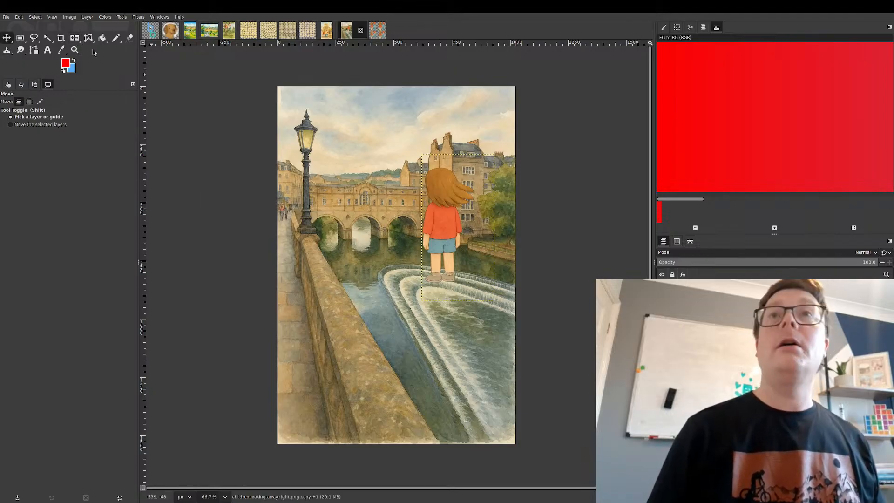
- Scale the girl figure proportionally to about 13% of its size and move it onto the grassy riverbank near the tree
key(shift+t)
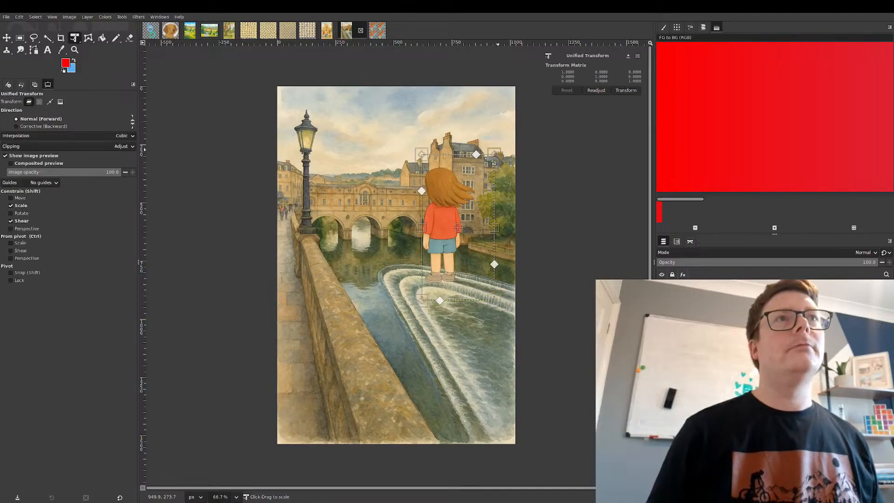
drag(486, 157, 402, 262)
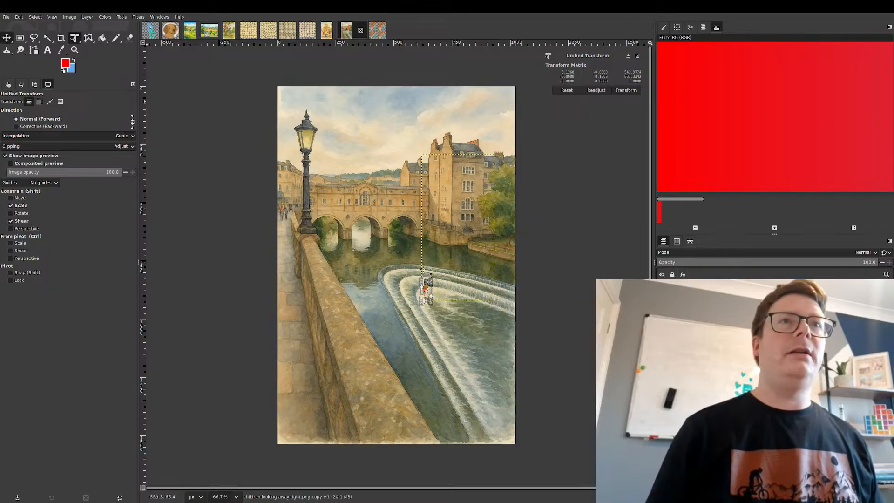
scroll(431, 289, up, 5)
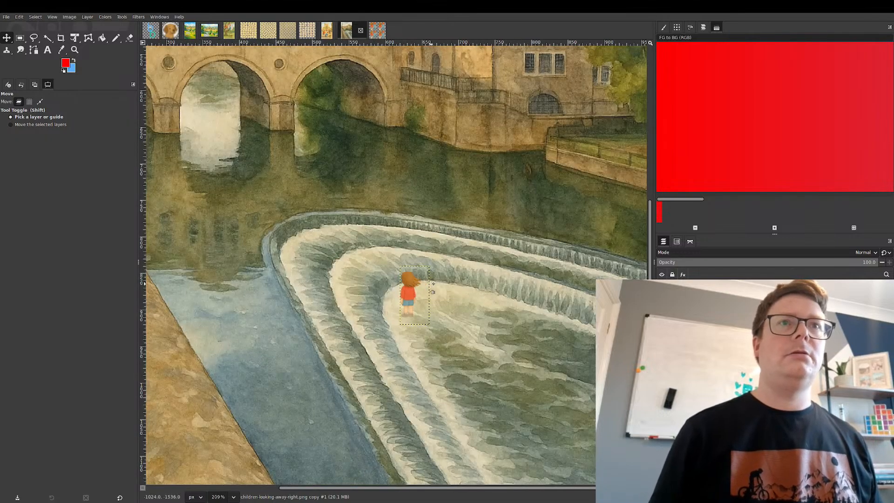
drag(407, 299, 611, 135)
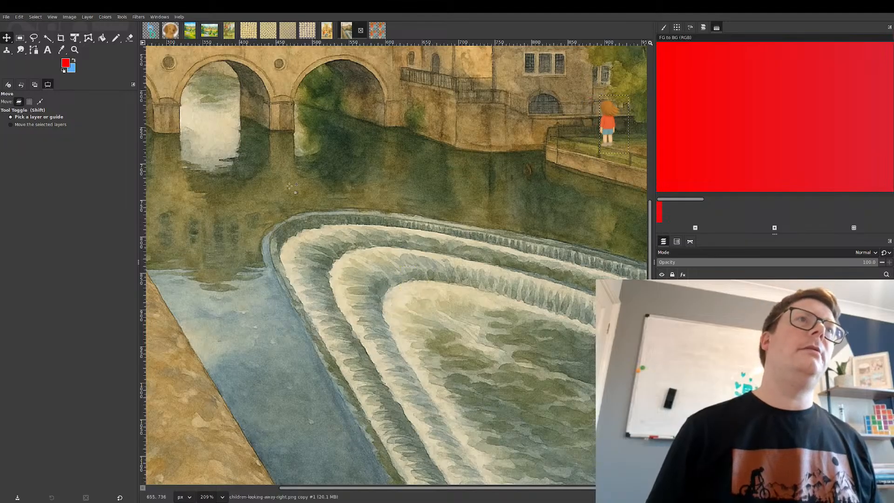
scroll(257, 183, down, 4)
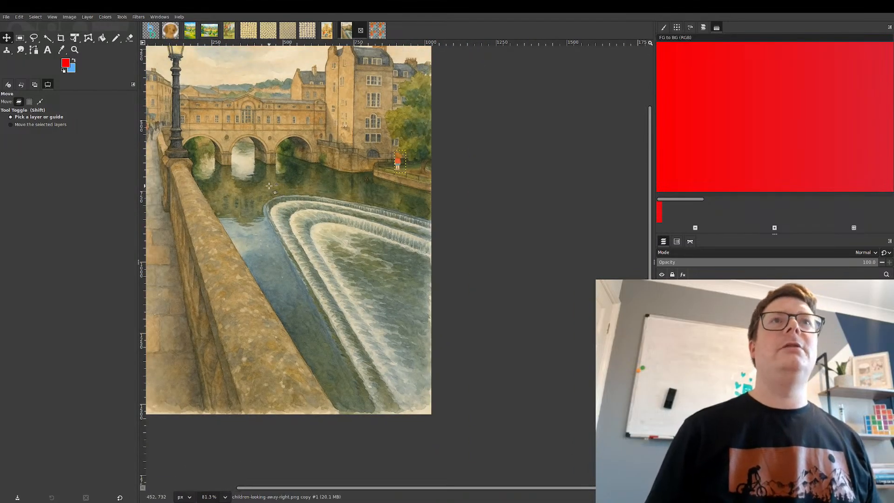
- Shrink the small girl figure proportionally to about 70% and reposition it on the grass behind the fence, closer to the building's arched window
scroll(420, 148, up, 9)
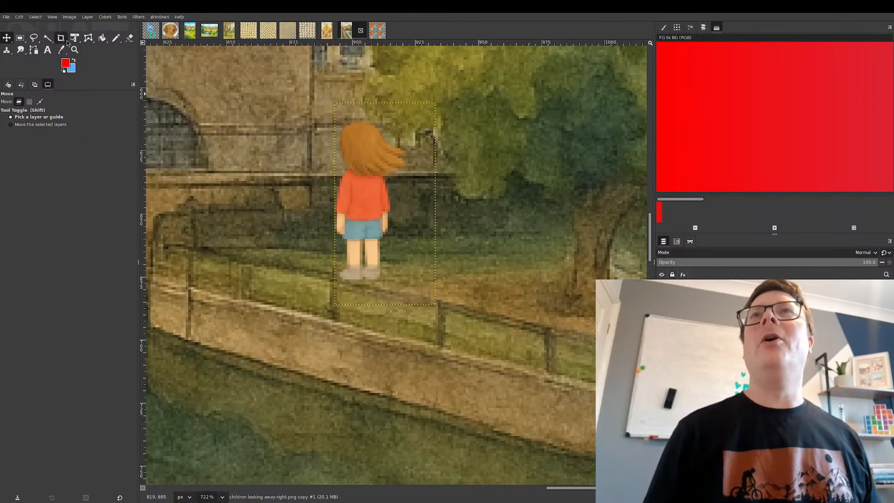
click(74, 38)
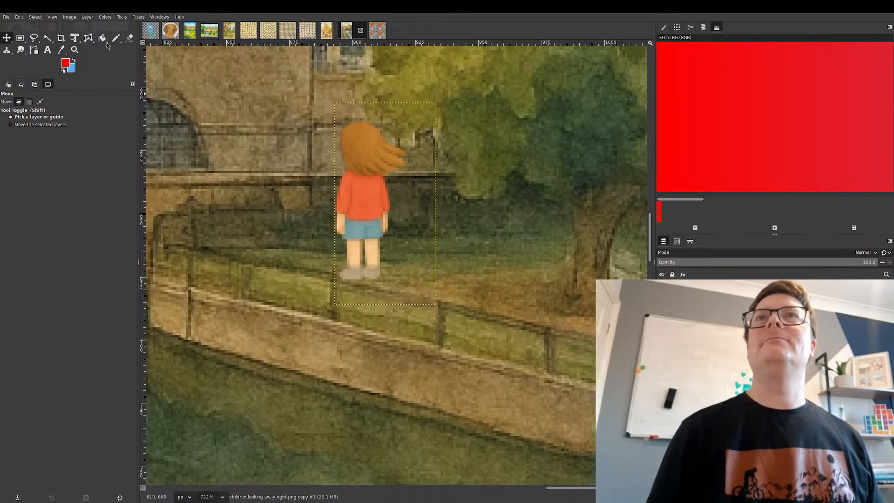
click(376, 135)
drag(437, 102, 393, 155)
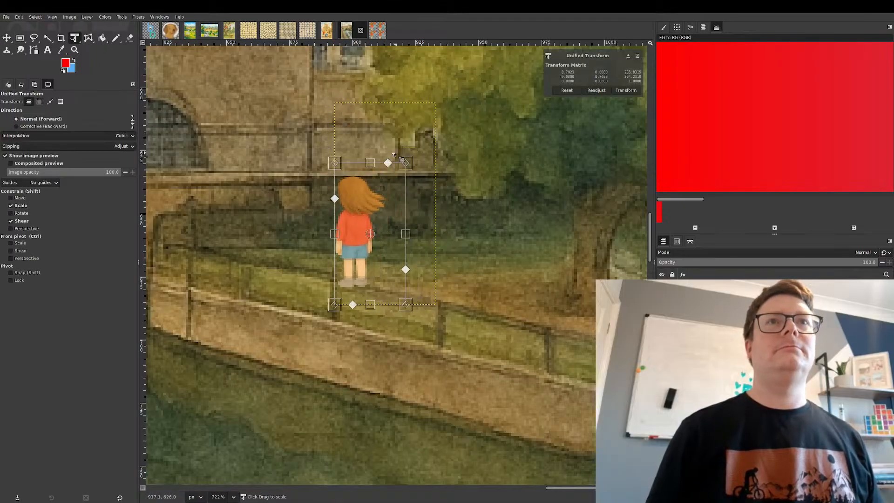
click(11, 41)
drag(355, 239, 388, 226)
drag(389, 226, 287, 207)
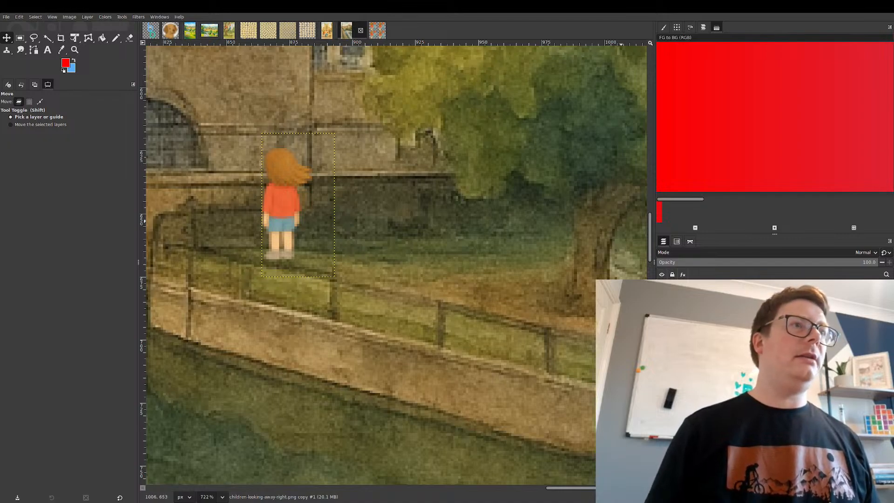
scroll(377, 241, down, 5)
scroll(377, 242, down, 7)
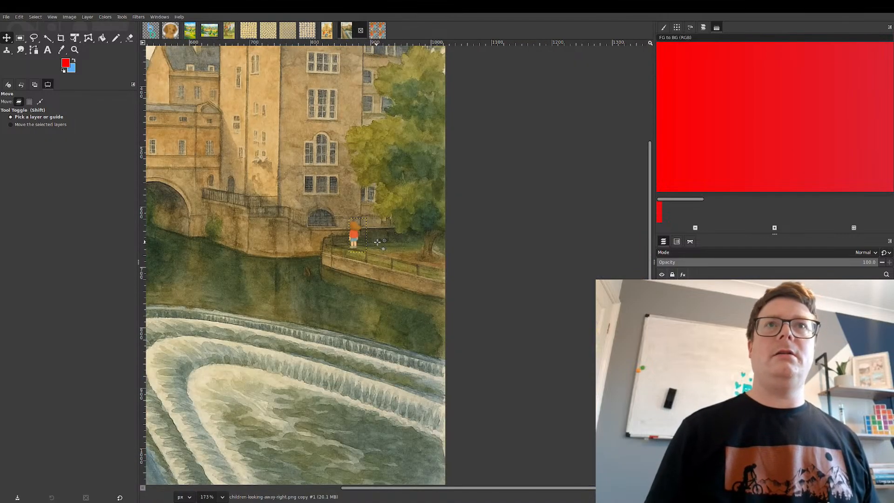
scroll(377, 243, down, 1)
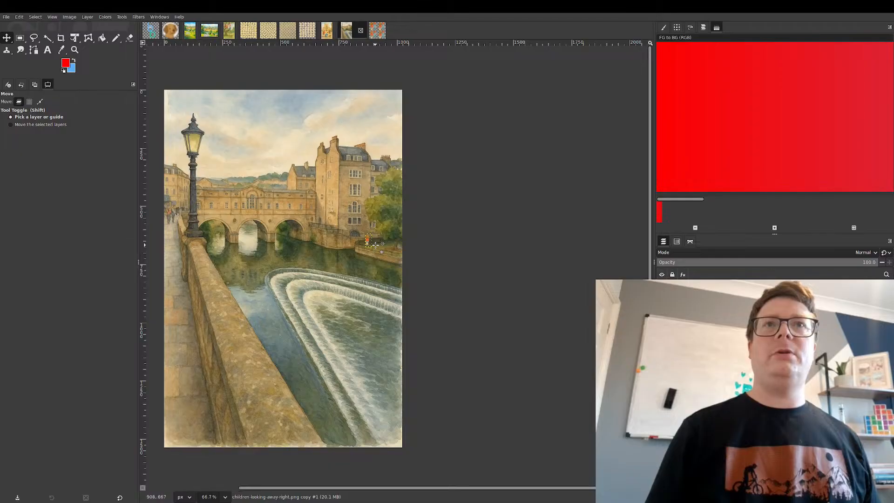
- Make the hidden red-haired boy layer visible and move the boy from the stone walkway over to the far riverbank
click(662, 300)
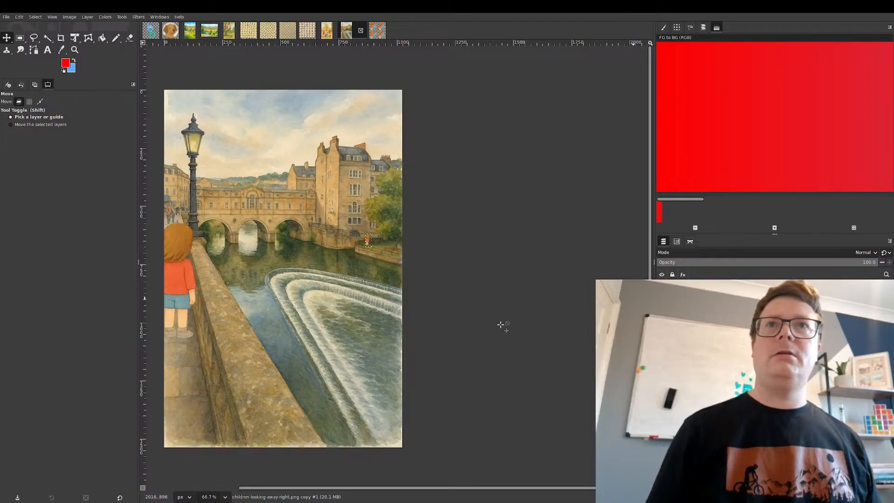
click(661, 301)
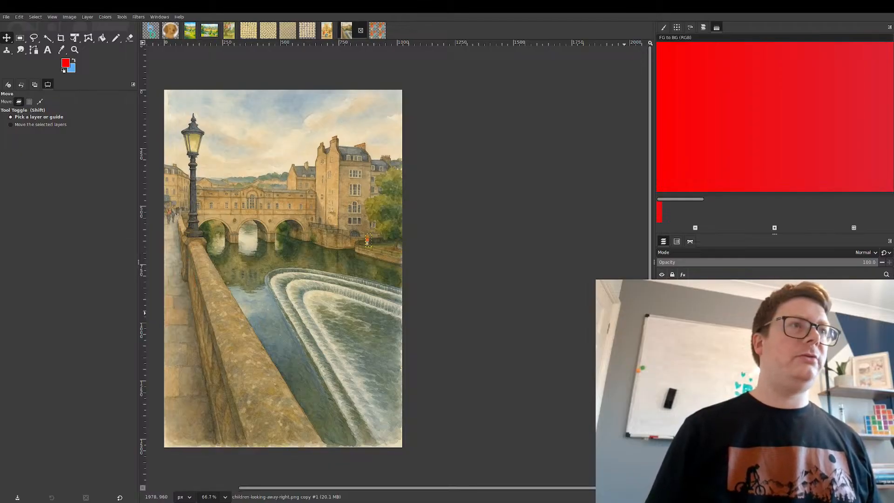
click(661, 309)
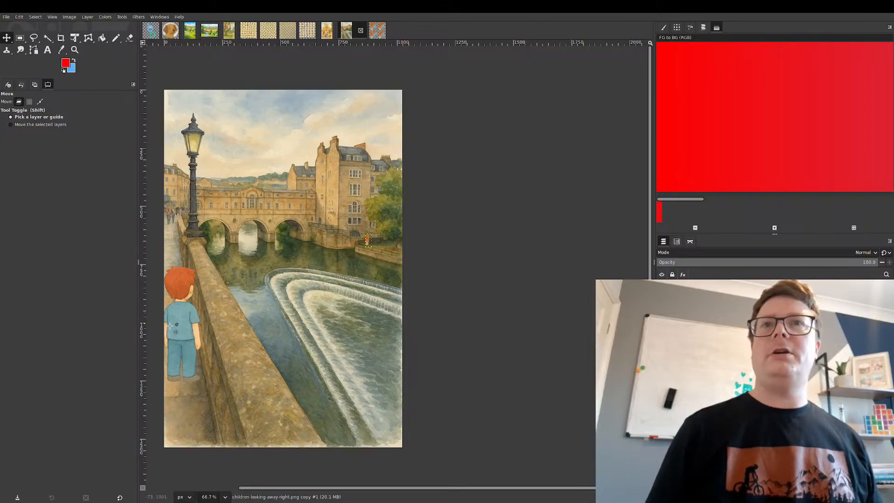
drag(182, 335, 383, 238)
scroll(382, 238, up, 3)
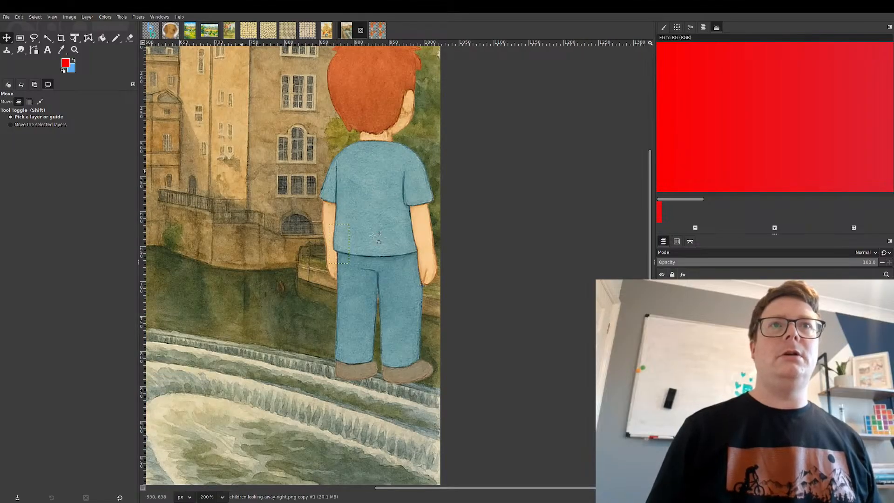
drag(377, 196, 335, 225)
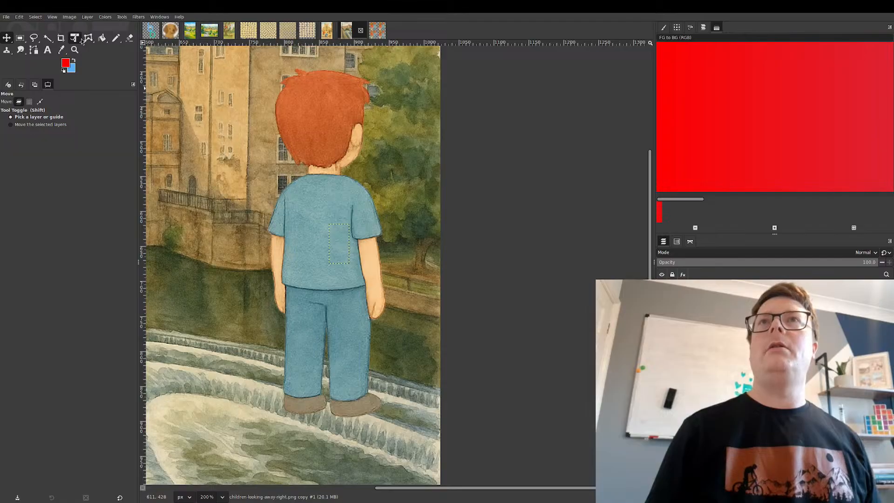
- Scale the boy figure down proportionally with Unified Transform and move him onto the riverbank beside the small girl
key(shift+t)
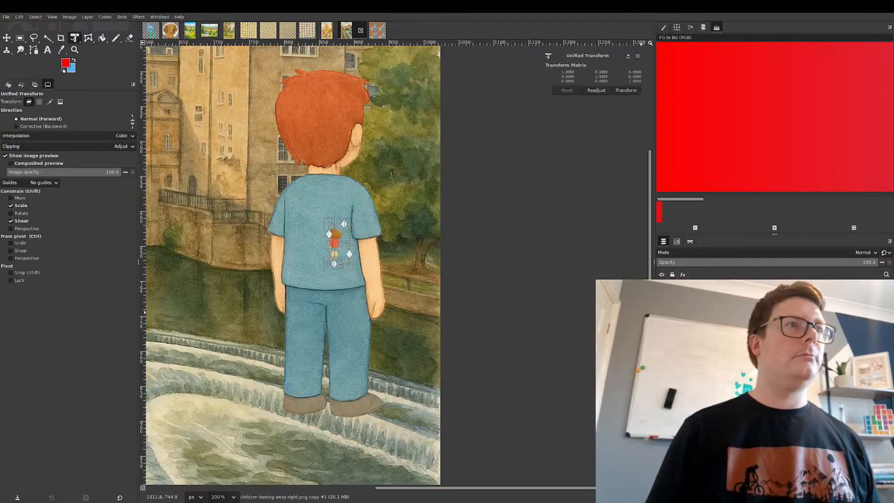
click(694, 313)
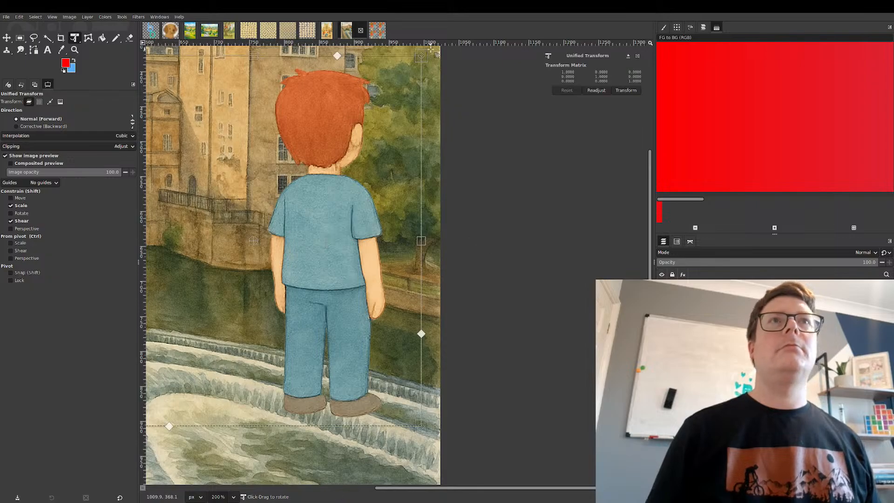
drag(426, 55, 171, 330)
click(7, 37)
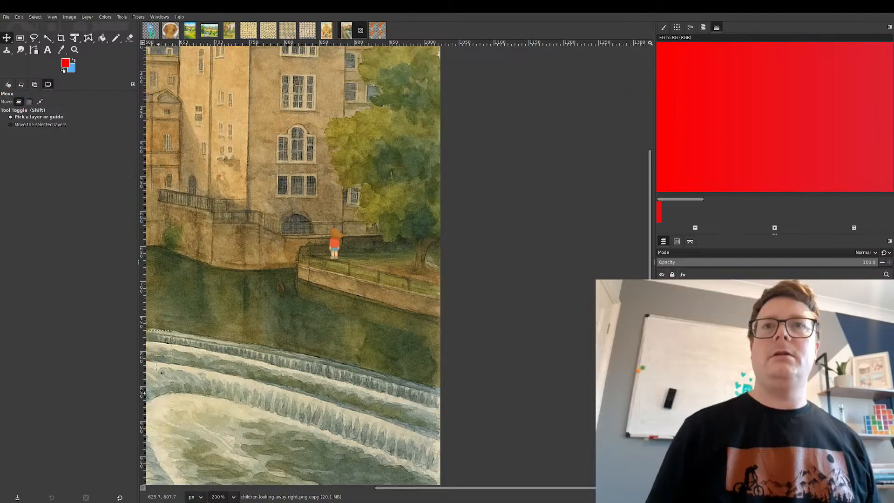
drag(152, 378, 373, 214)
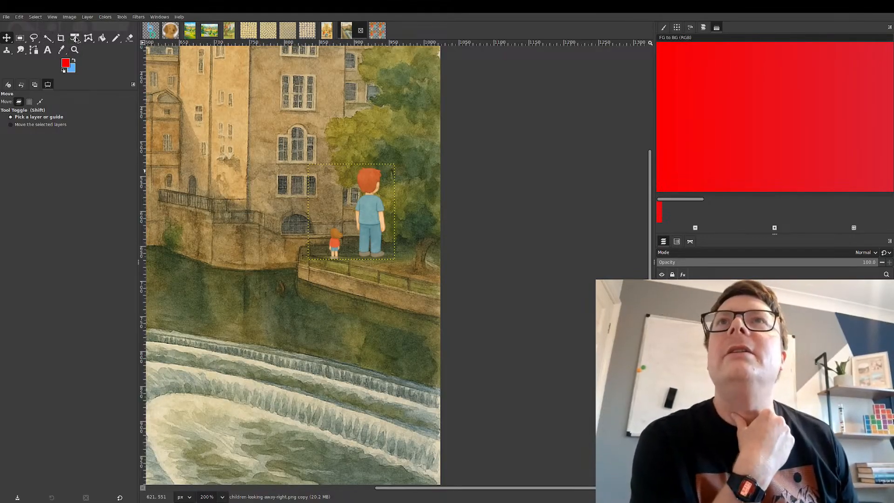
- Flip the boy horizontally so he faces the girl, and move him back beside her on the grass
key(shift+f)
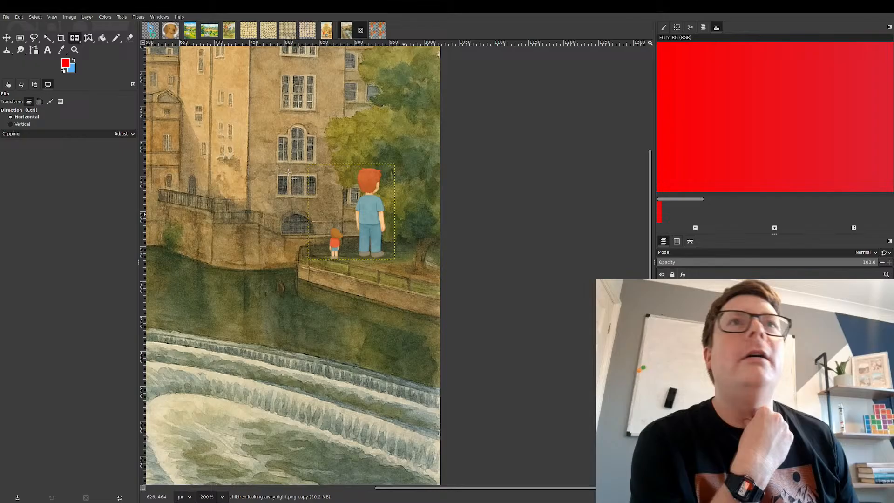
click(372, 213)
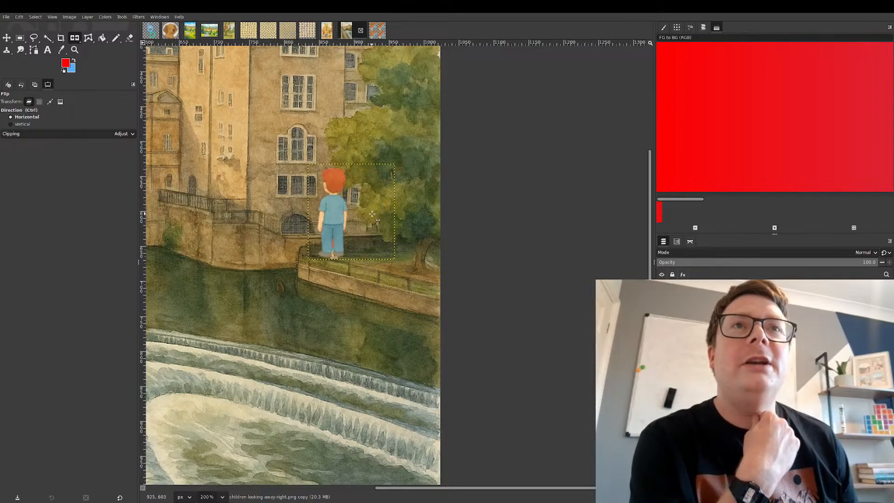
click(8, 39)
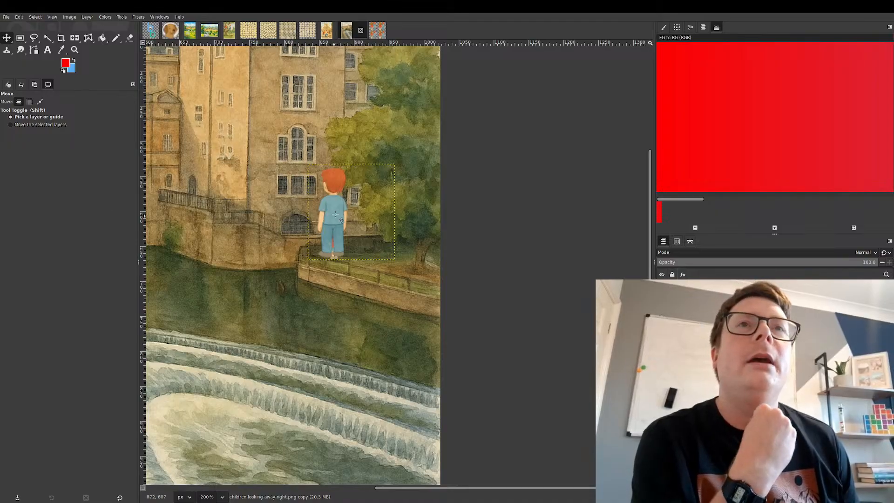
drag(335, 214, 371, 205)
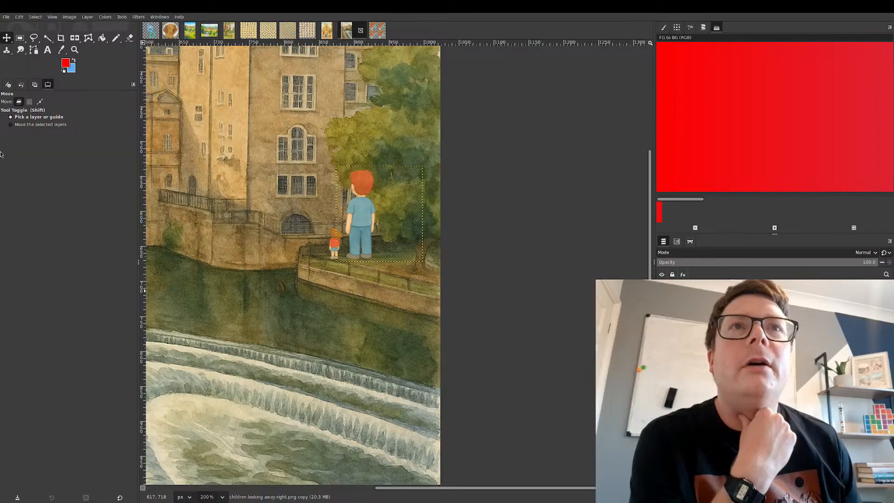
- Scale the boy proportionally to about 38% so he is slightly taller than the girl, and place him right next to her
click(74, 38)
click(370, 209)
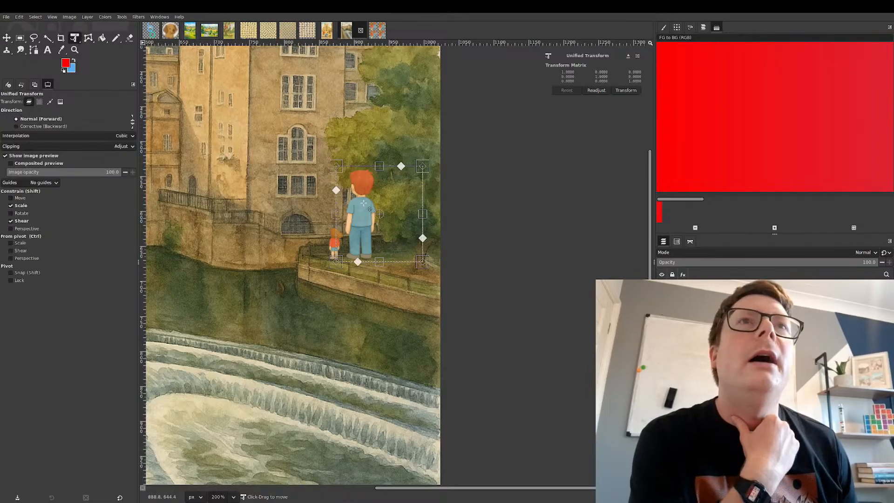
drag(425, 166, 357, 212)
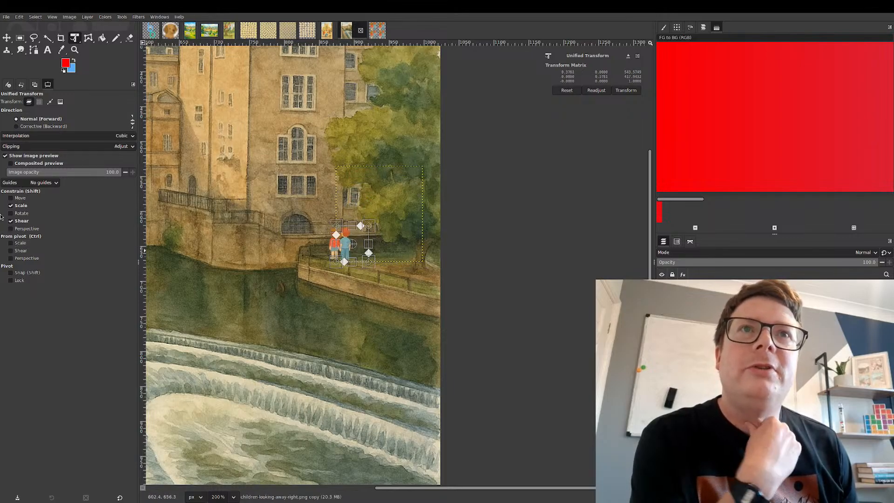
click(7, 39)
drag(350, 251, 341, 243)
scroll(357, 253, up, 8)
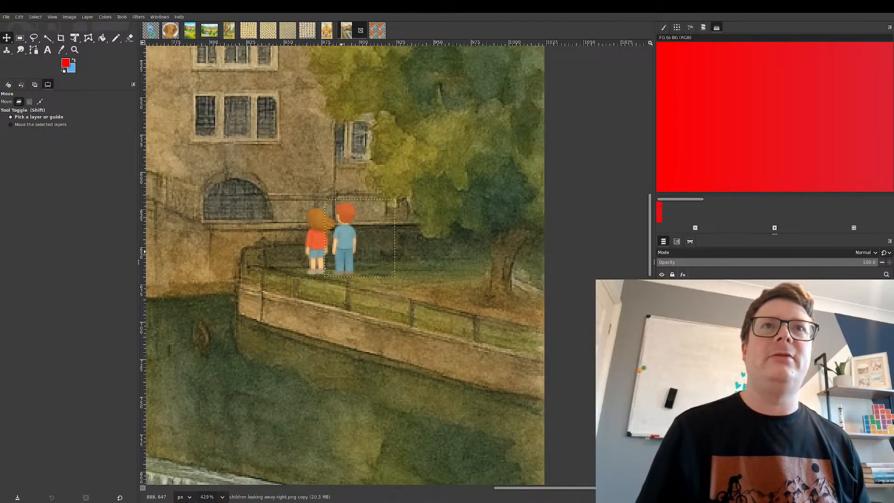
- Examine how the two small figures fit into the whole bridge scene and how they look up close
scroll(321, 270, down, 8)
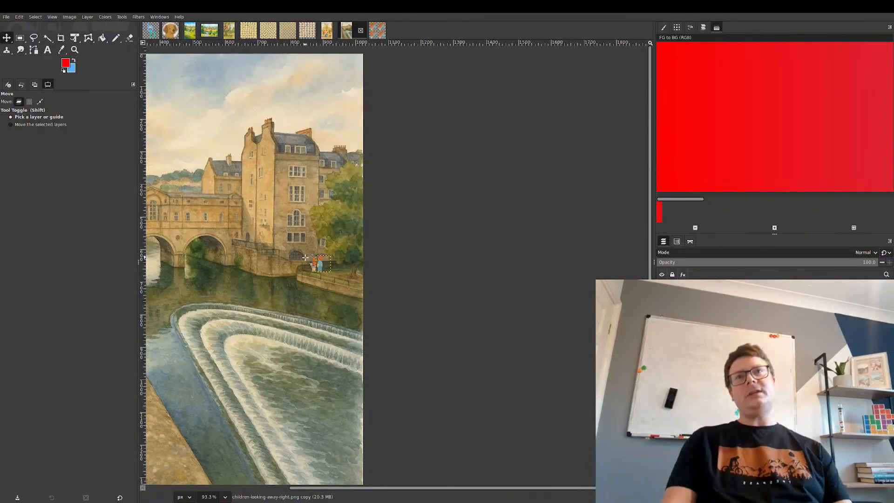
scroll(305, 257, down, 2)
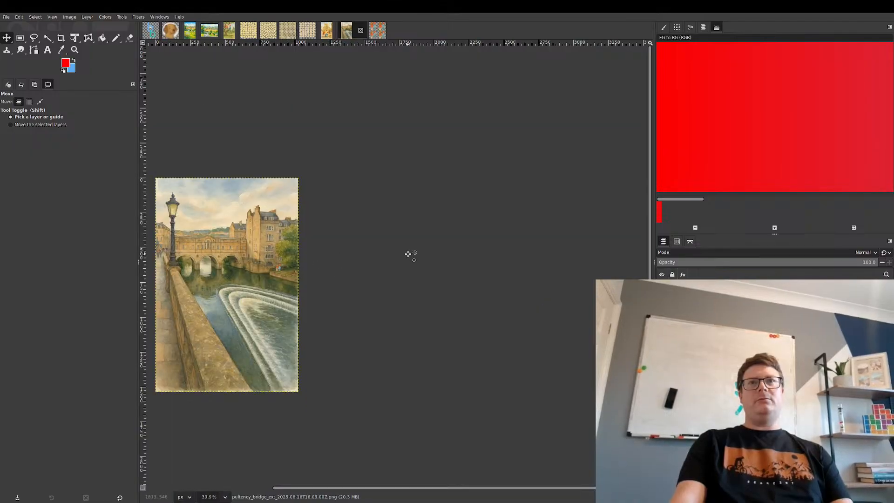
scroll(308, 257, up, 3)
scroll(463, 156, down, 2)
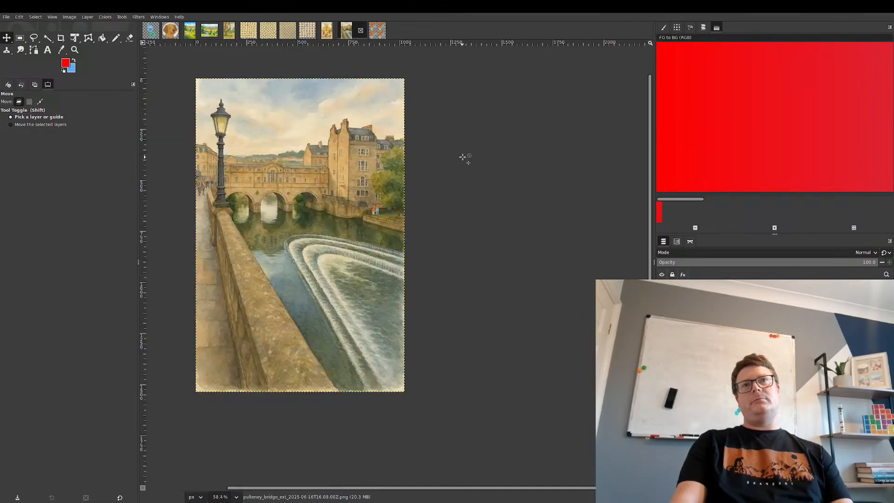
scroll(328, 261, up, 5)
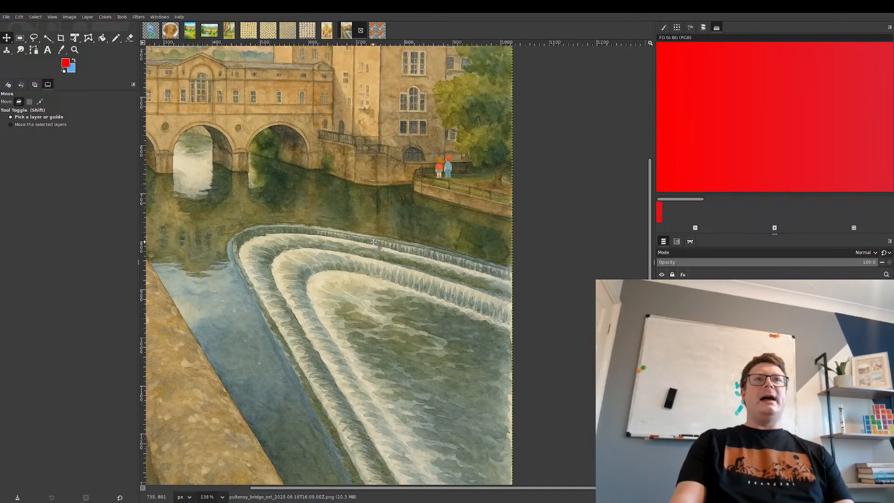
scroll(459, 173, up, 8)
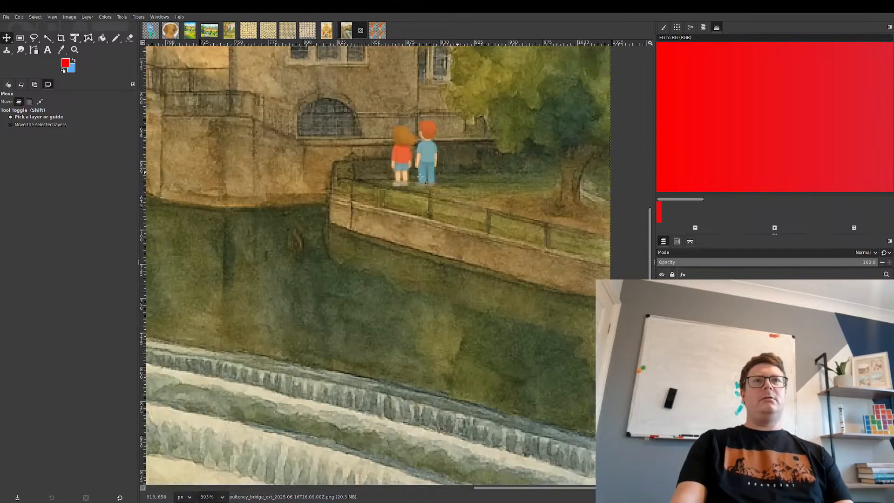
scroll(425, 185, up, 1)
scroll(414, 206, up, 5)
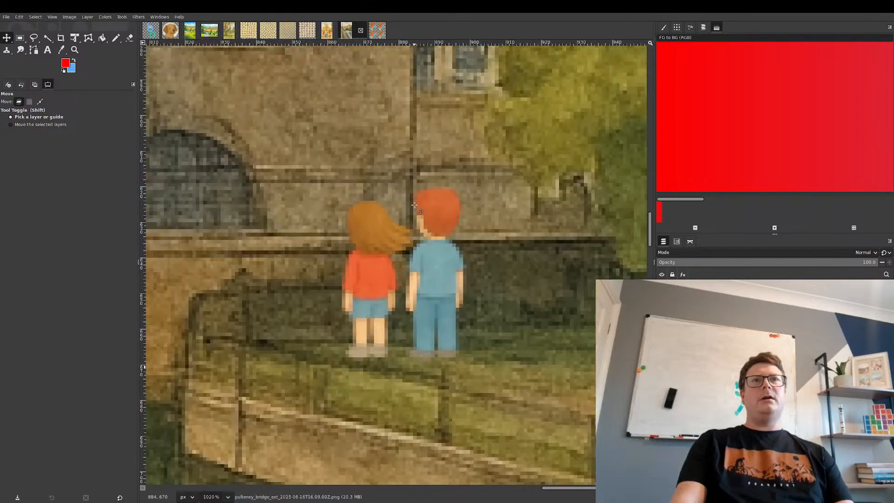
scroll(414, 206, down, 2)
- Try to adjust the colours of the girl's layer with Curves
click(712, 298)
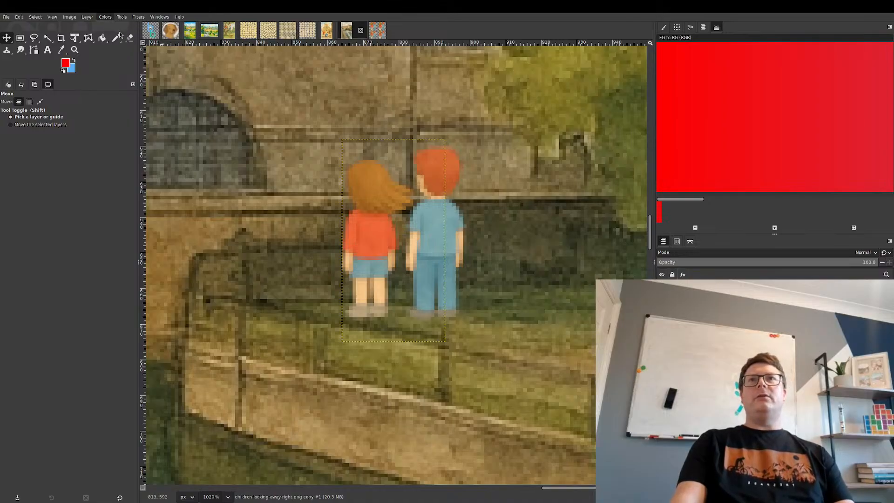
click(130, 104)
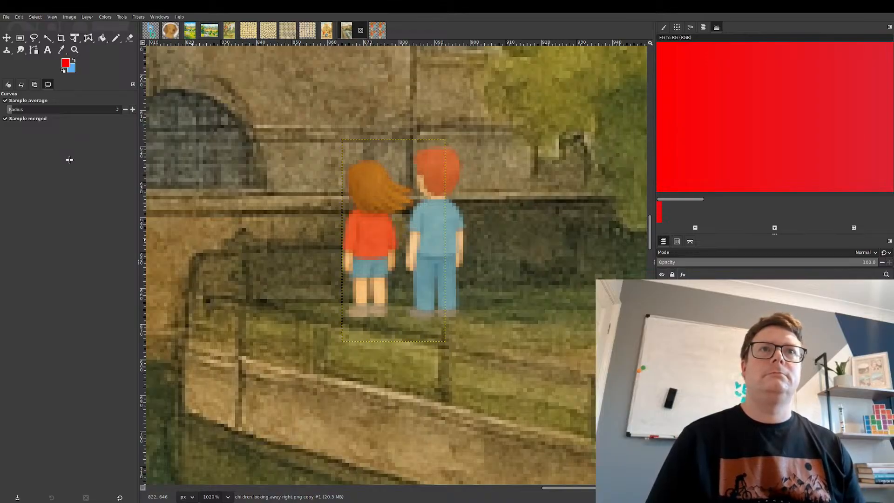
mouse_move(73, 163)
mouse_down()
mouse_move(104, 161)
mouse_move(194, 59)
mouse_move(153, 107)
mouse_move(94, 147)
mouse_move(63, 154)
mouse_move(78, 160)
mouse_move(74, 146)
mouse_move(104, 137)
mouse_move(83, 153)
mouse_up()
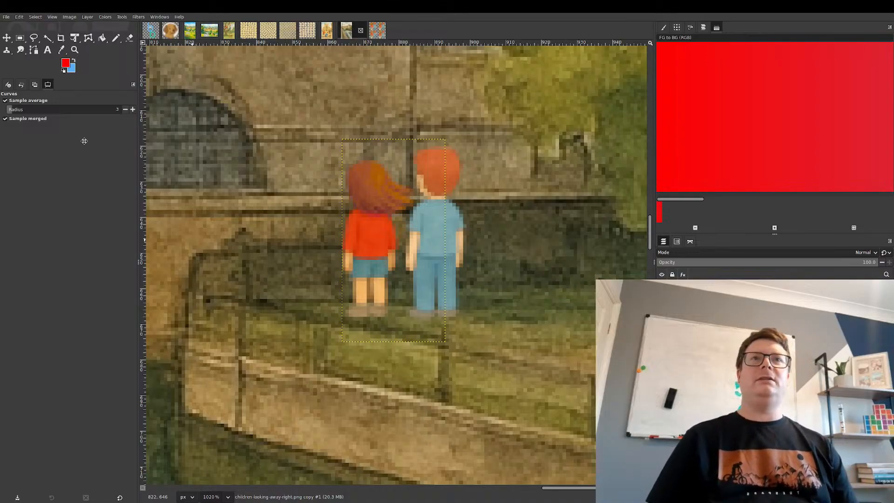
click(188, 101)
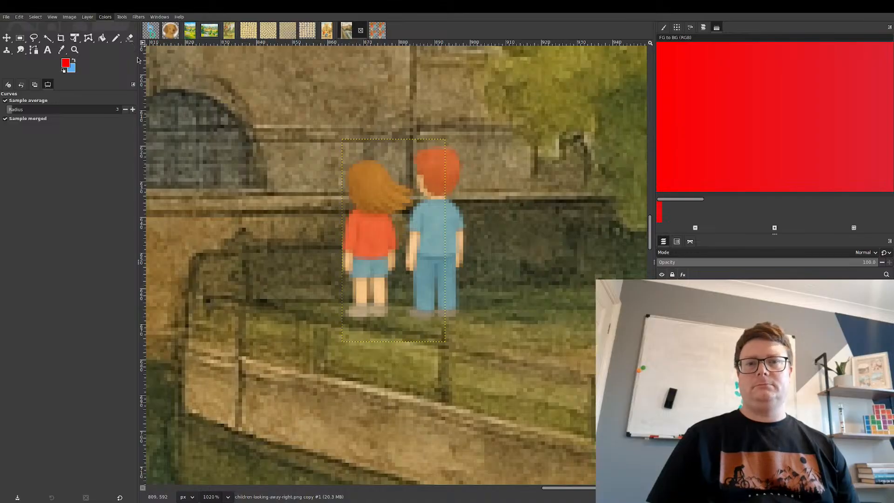
- Darken and mute the colours of the girl's layer and the boy's layer to match the shaded riverbank, comparing them with the scene
click(136, 65)
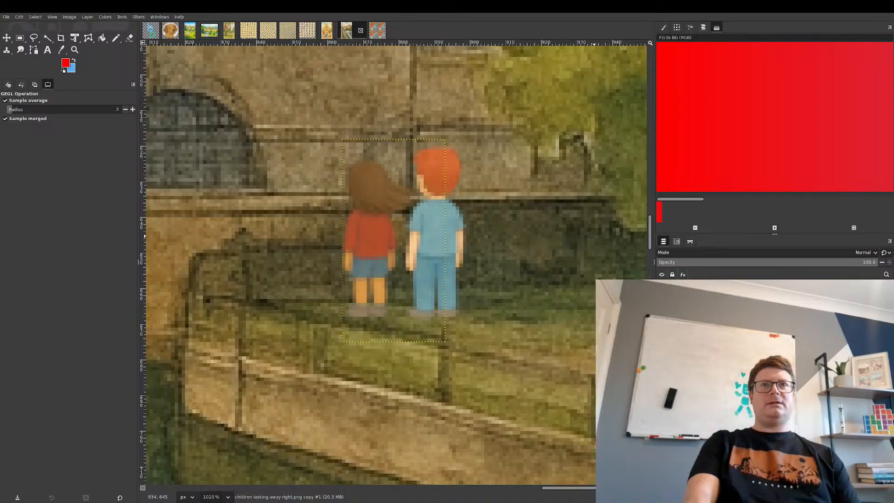
scroll(393, 258, down, 6)
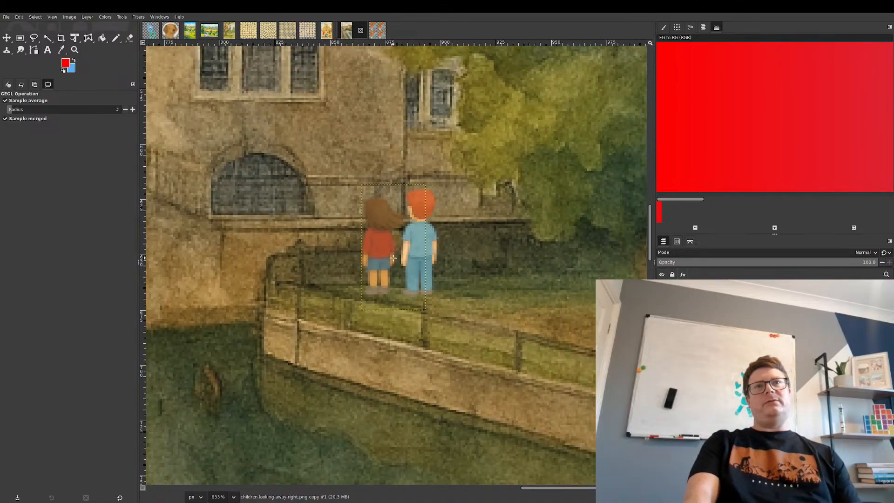
scroll(289, 295, down, 2)
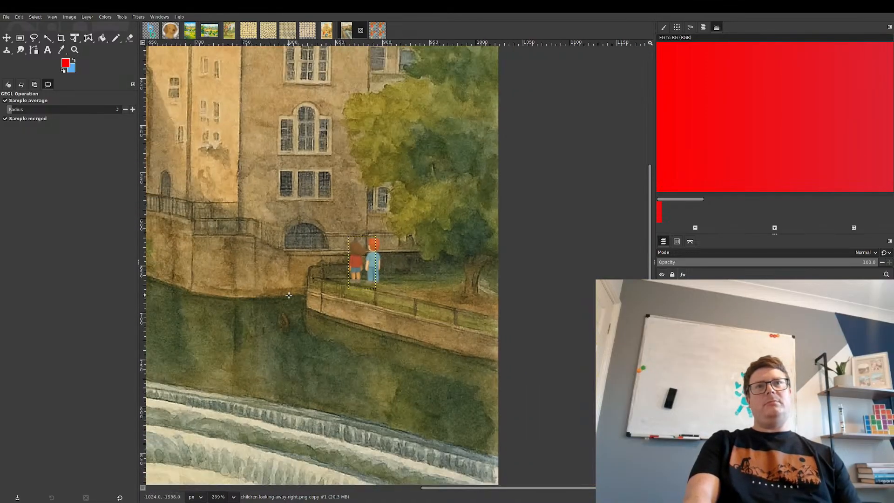
scroll(419, 275, up, 5)
scroll(429, 278, up, 2)
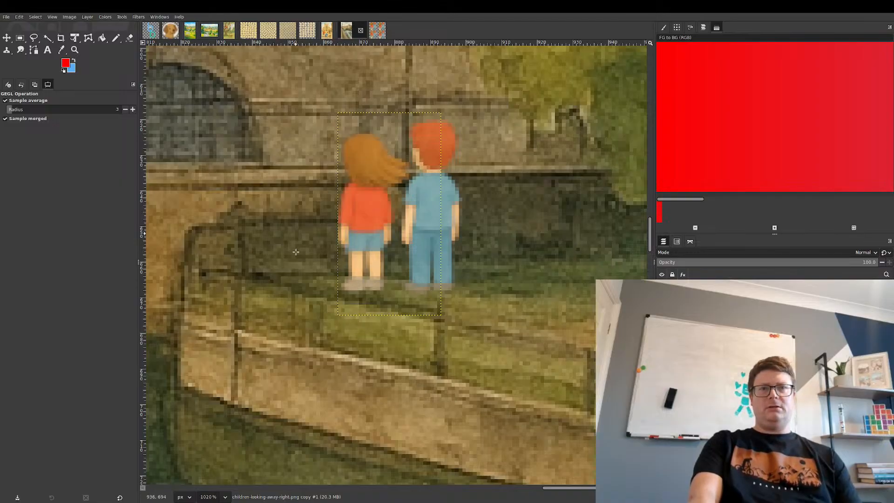
scroll(330, 191, down, 5)
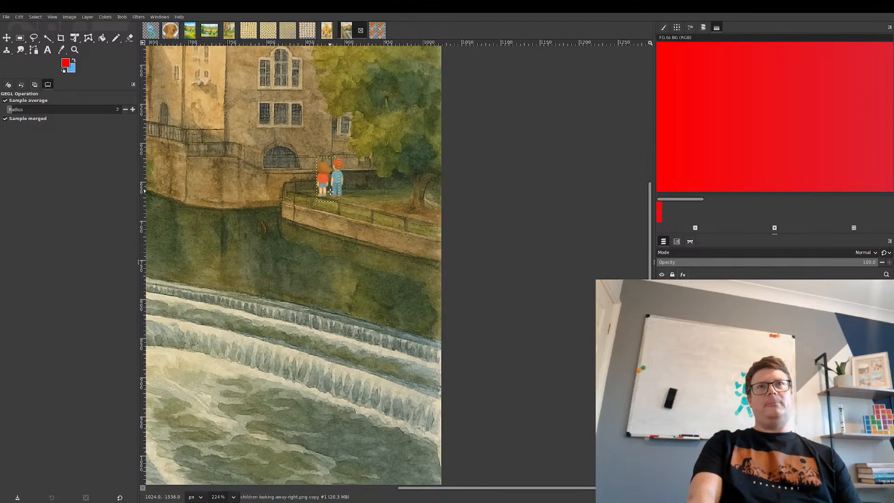
scroll(389, 208, down, 2)
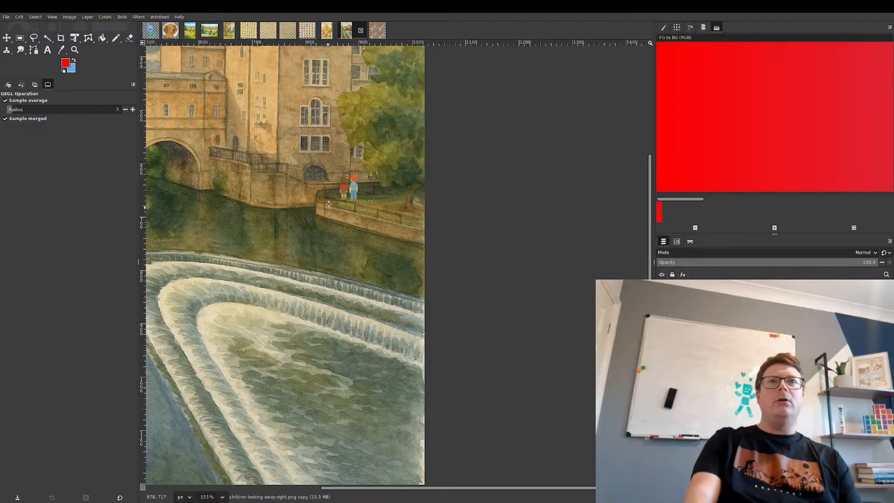
scroll(378, 185, up, 1)
scroll(377, 184, up, 1)
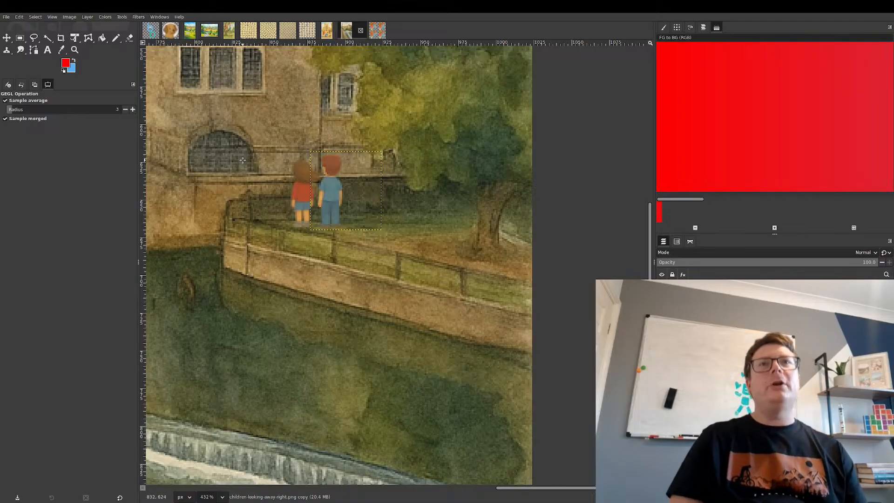
- Paint faint shadows around the children's feet on a new layer, using a size 7 Paintbrush at 13% opacity and a sampled dark green
scroll(337, 201, up, 2)
scroll(338, 201, up, 3)
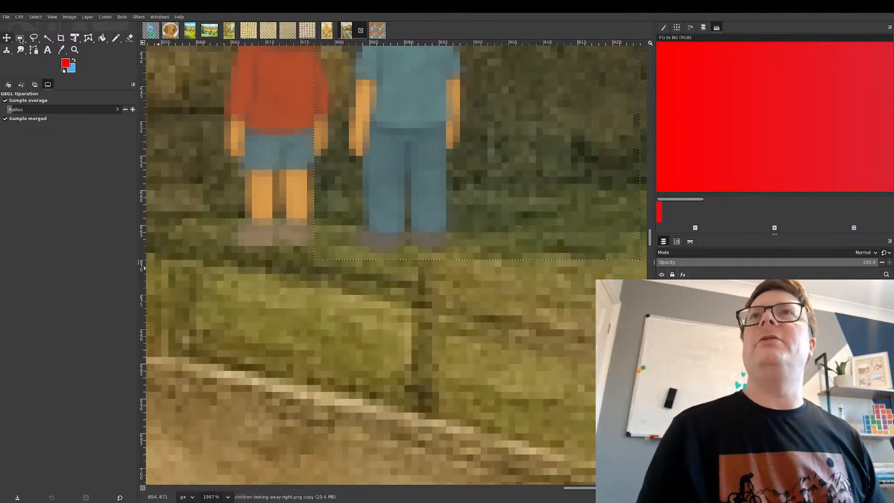
key(r)
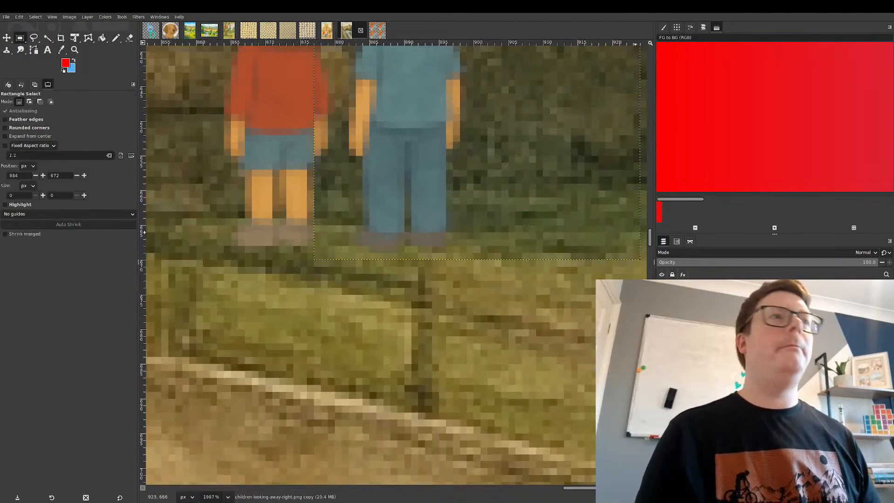
click(708, 326)
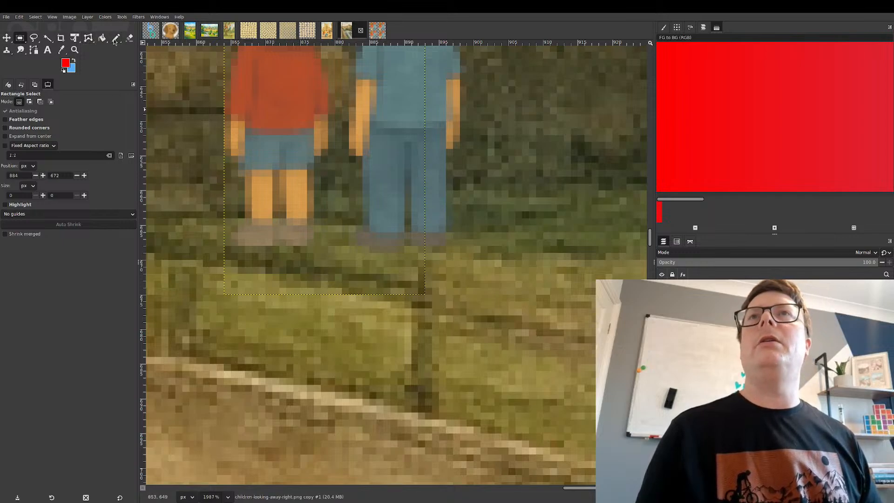
key(p)
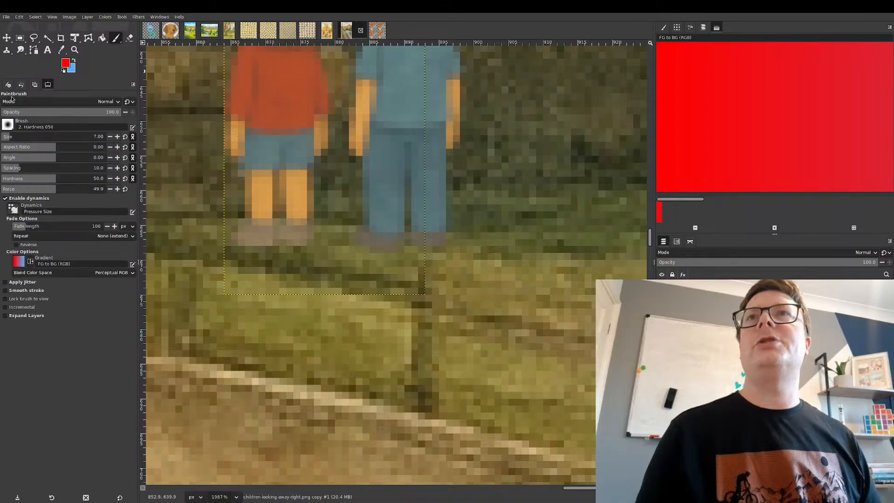
drag(70, 111, 16, 113)
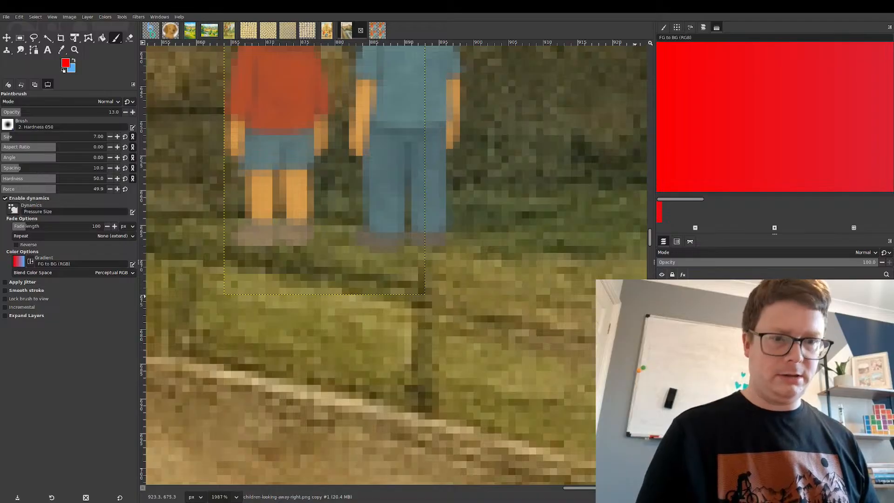
key(ctrl+shift+a)
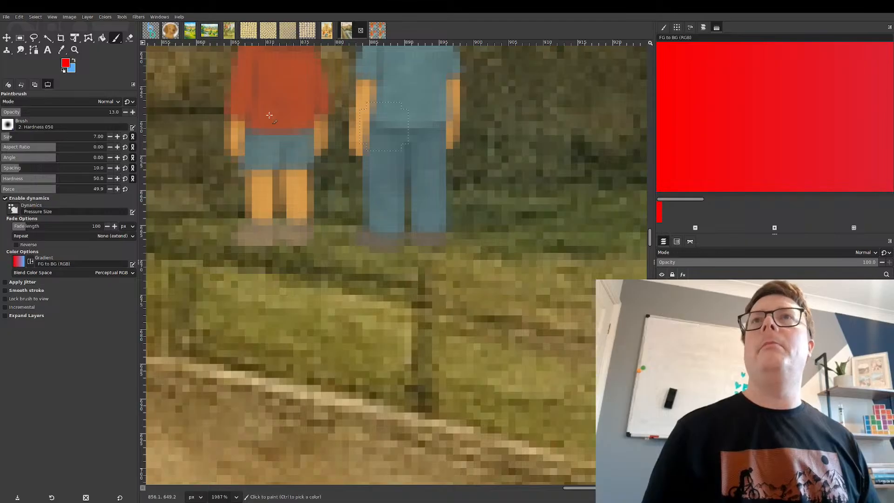
ctrl+click(592, 158)
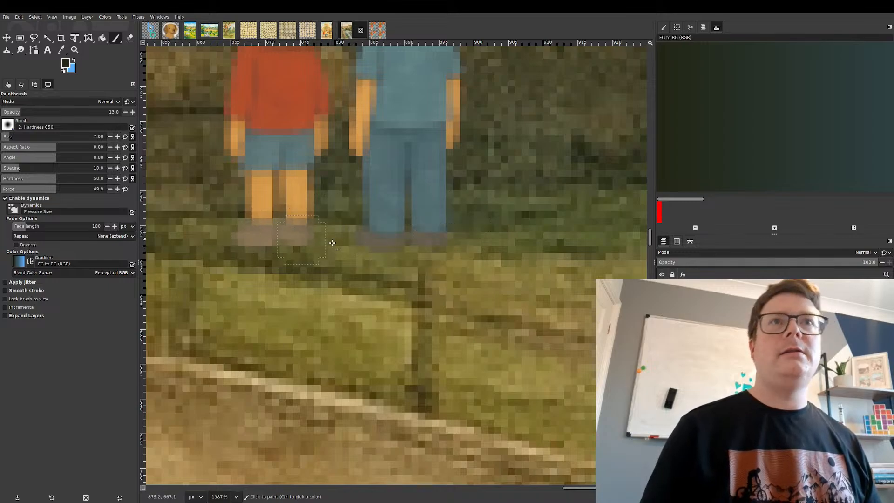
click(230, 233)
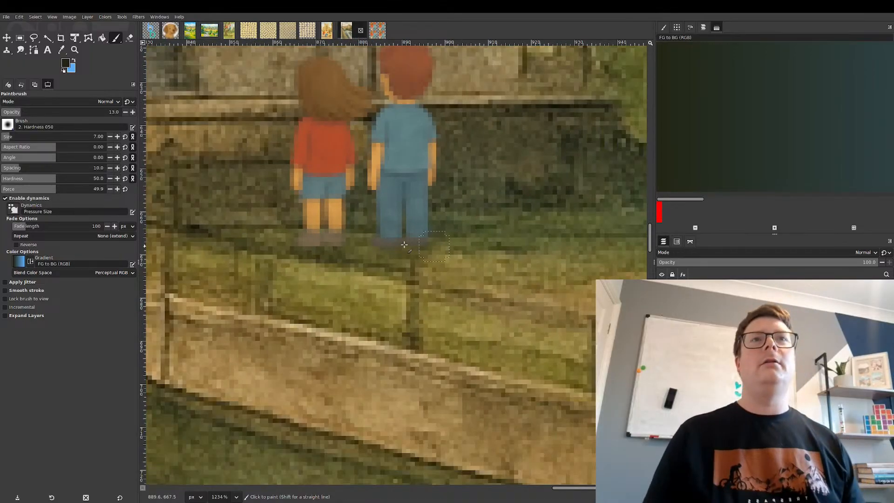
- Examine how the darkened children and their foot shadows blend into the riverbank, both up close and in the whole painting
scroll(433, 246, down, 3)
scroll(434, 246, down, 8)
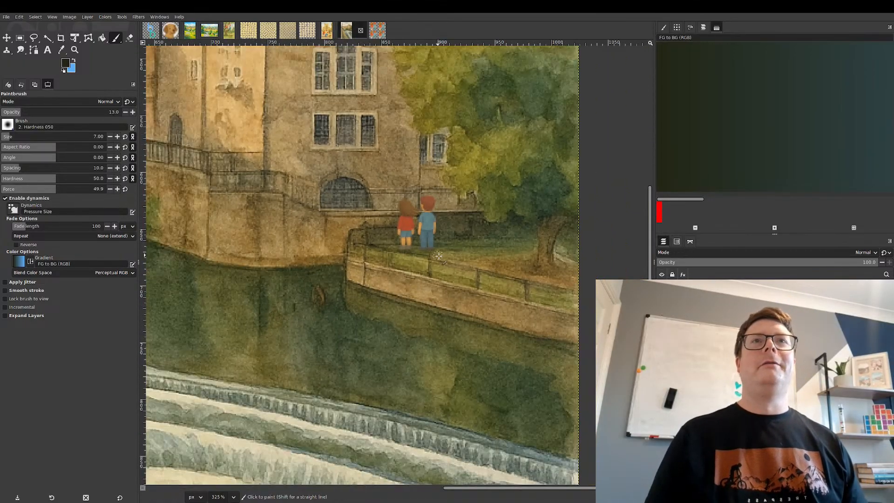
scroll(446, 259, down, 2)
scroll(446, 259, down, 2)
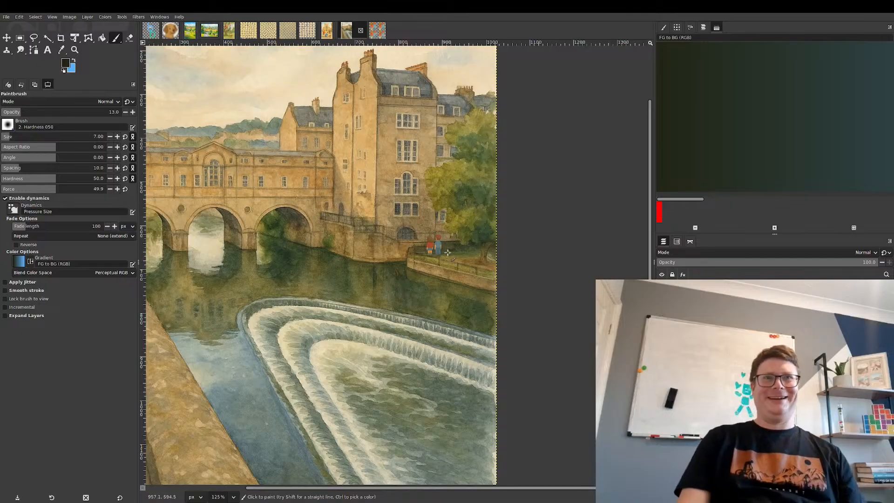
scroll(442, 250, up, 5)
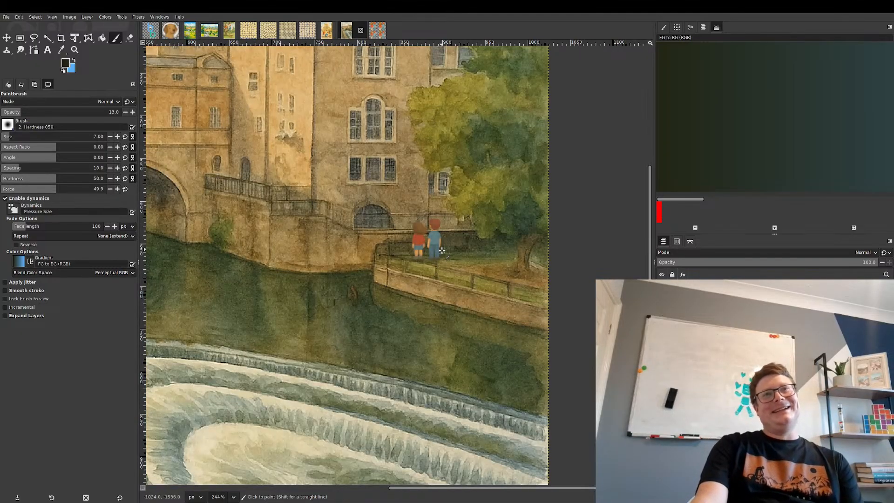
scroll(429, 263, up, 2)
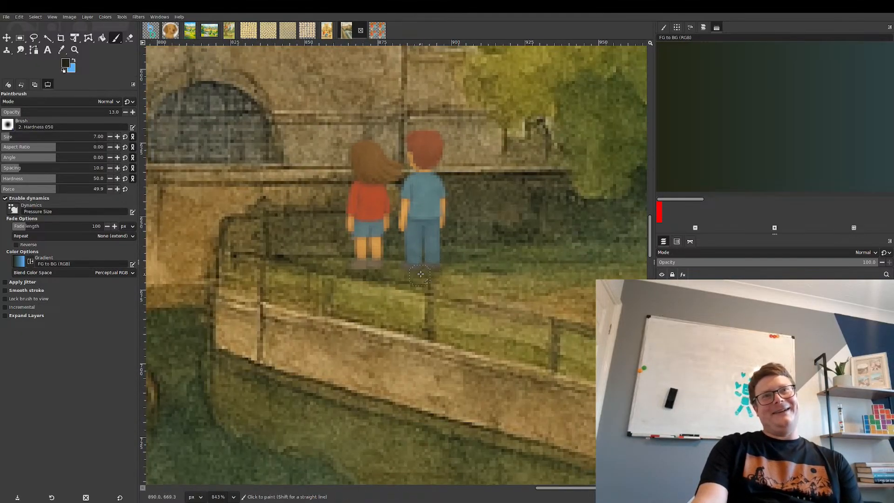
scroll(426, 275, up, 2)
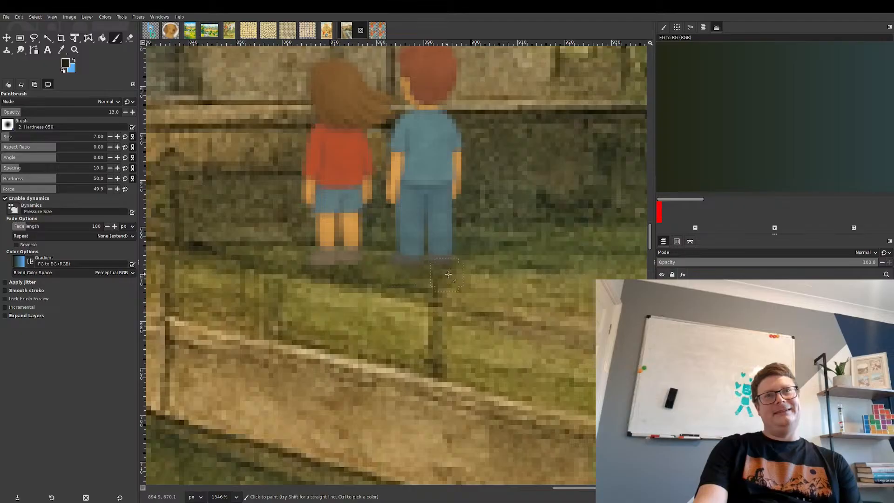
ctrl+scroll(461, 272, down, 5)
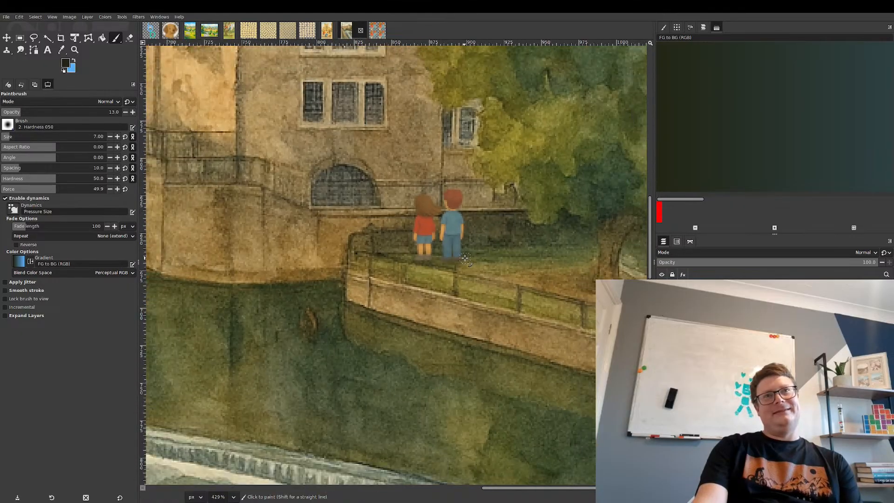
ctrl+scroll(465, 259, down, 2)
ctrl+scroll(465, 258, down, 1)
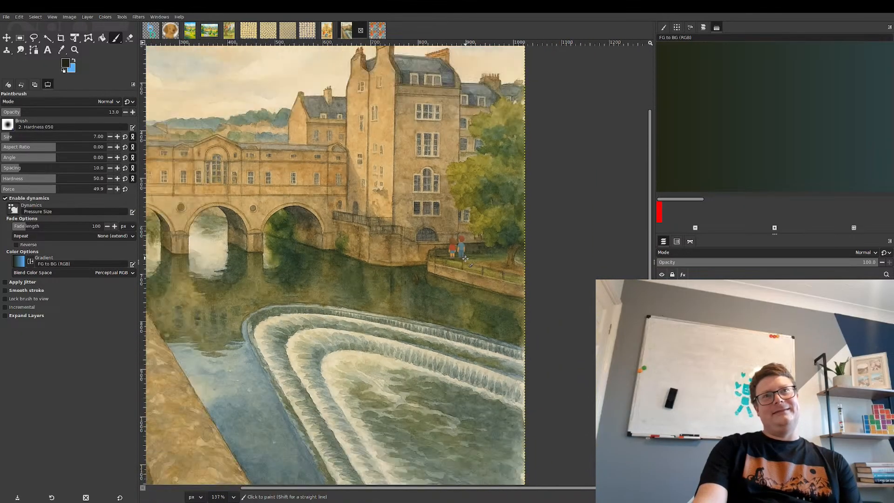
ctrl+scroll(465, 258, down, 1)
ctrl+scroll(465, 258, down, 1)
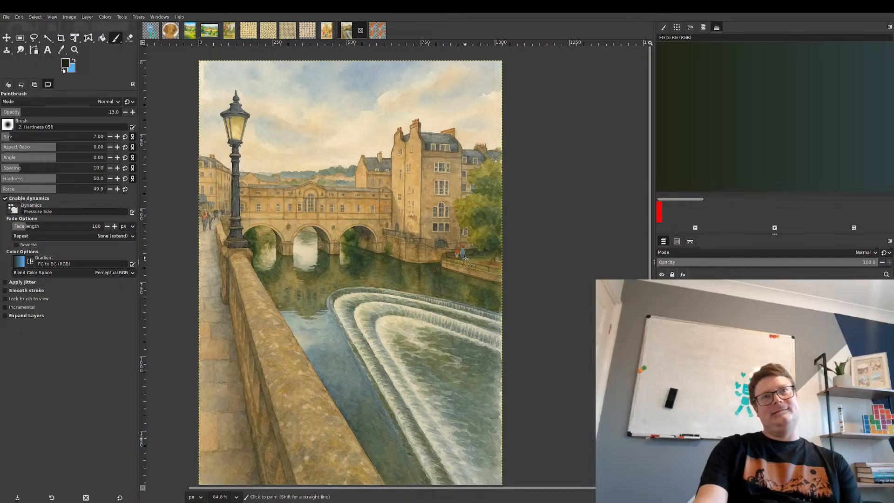
scroll(465, 257, up, 9)
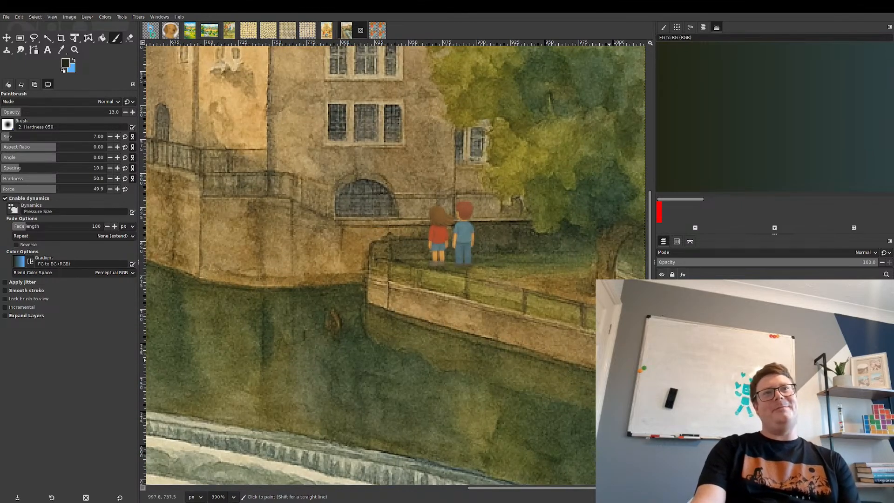
scroll(611, 350, down, 4)
scroll(569, 321, down, 1)
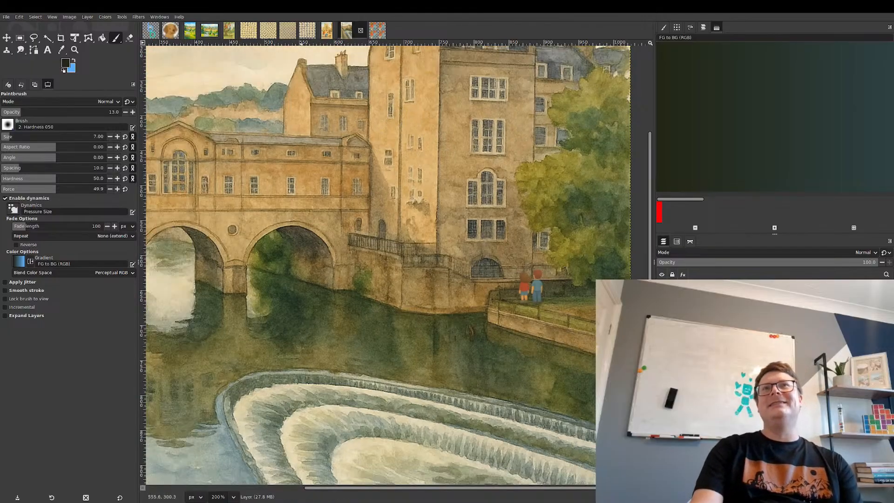
- Copy one curved page from the pages-small.png sheet using a rectangular selection of about 83 × 66 px
click(290, 31)
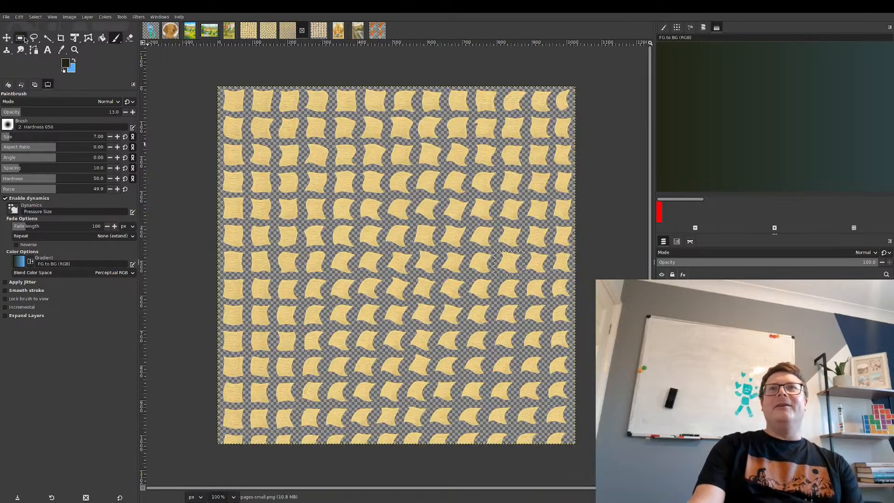
key(r)
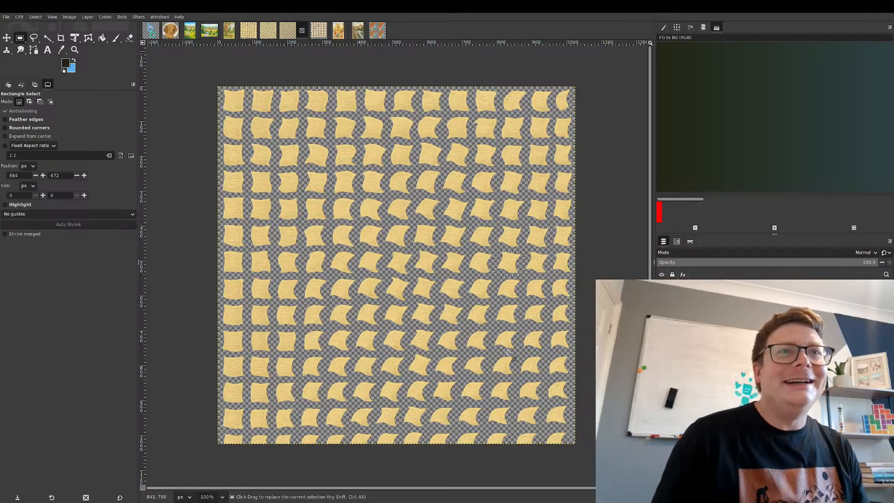
drag(490, 353, 517, 375)
key(ctrl+c)
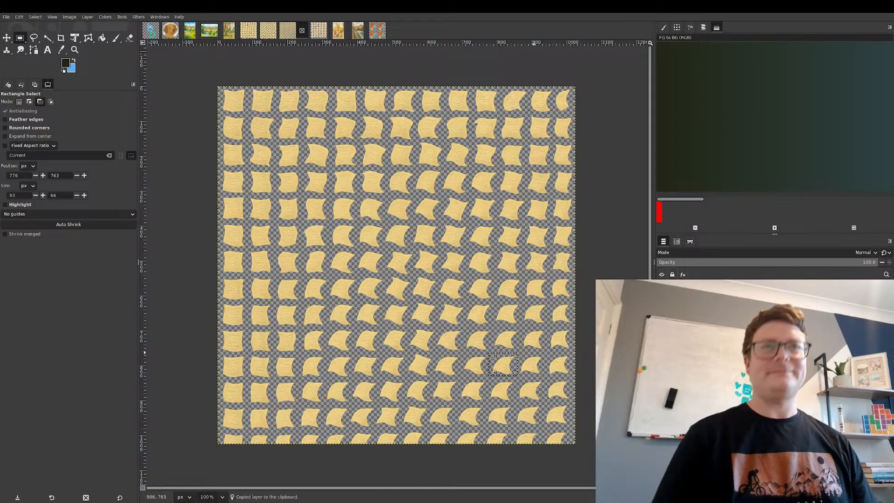
- Paste the copied page into the bridge painting and move it up onto the tall building's wall beside the bridge
click(377, 30)
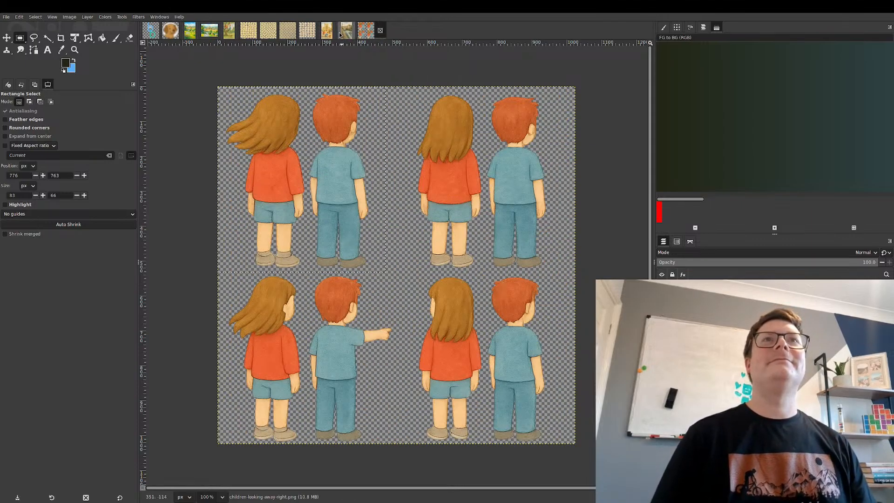
click(346, 30)
key(ctrl+v)
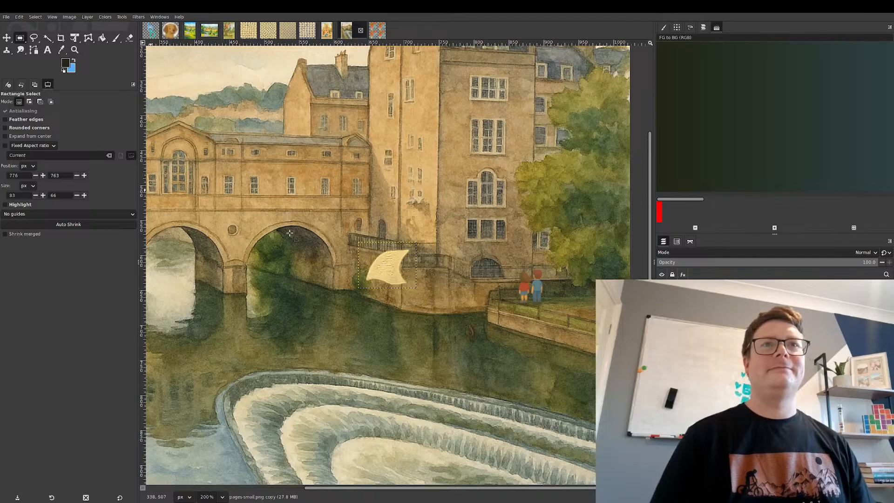
click(7, 37)
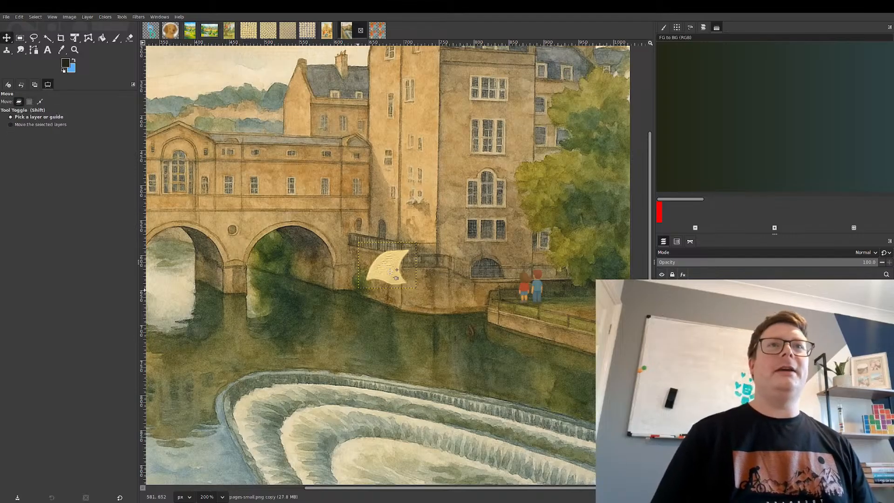
drag(391, 271, 393, 167)
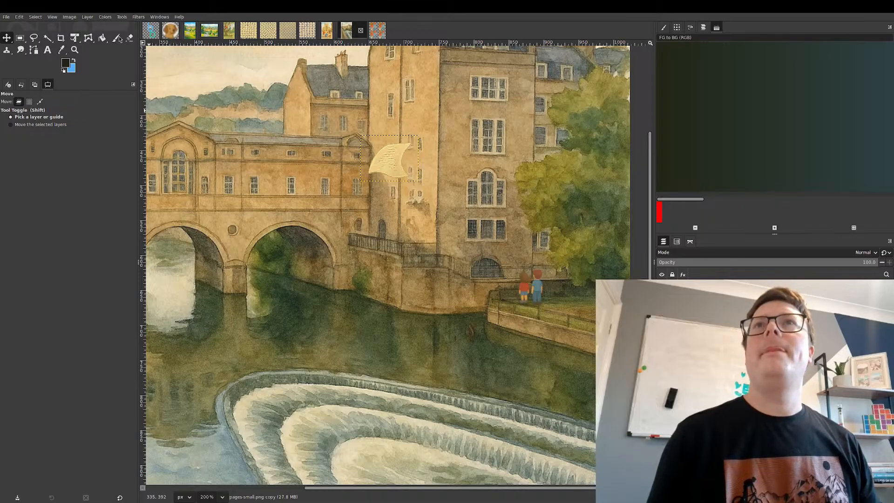
- Try to shrink the pasted page proportionally to about 12% of its size with Unified Transform
key(shift+t)
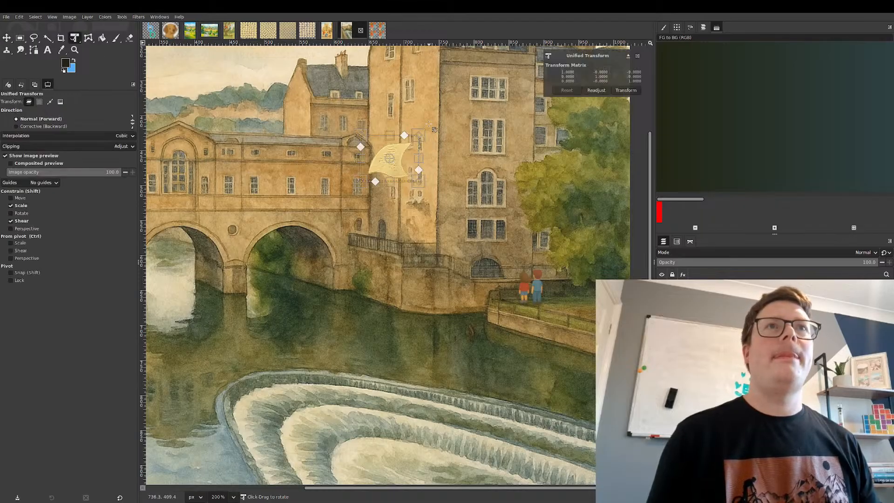
drag(419, 136, 368, 173)
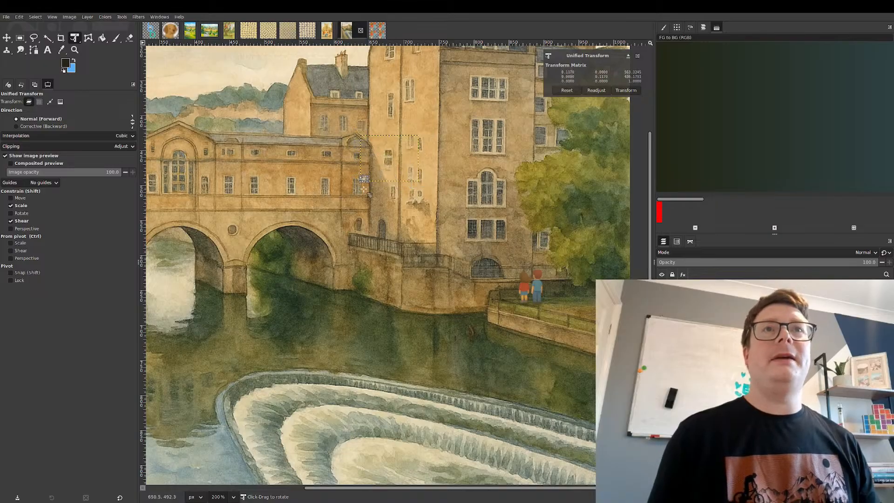
scroll(368, 185, up, 8)
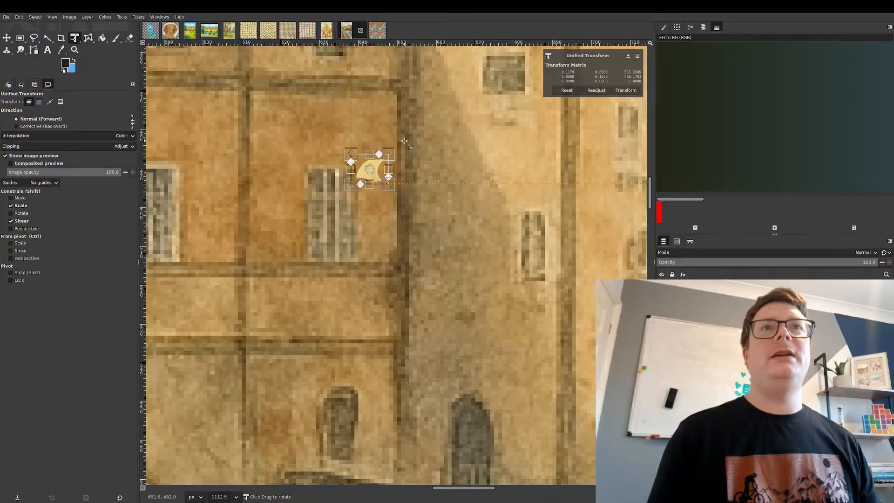
drag(396, 156, 399, 153)
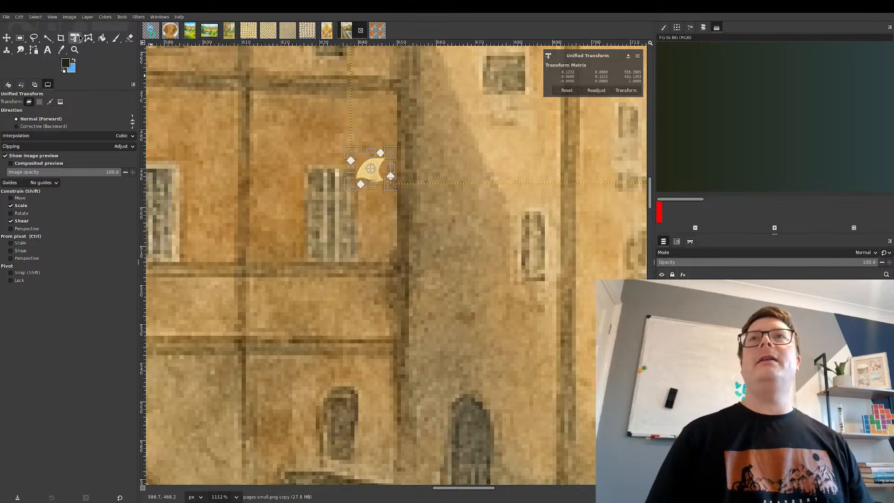
key(Return)
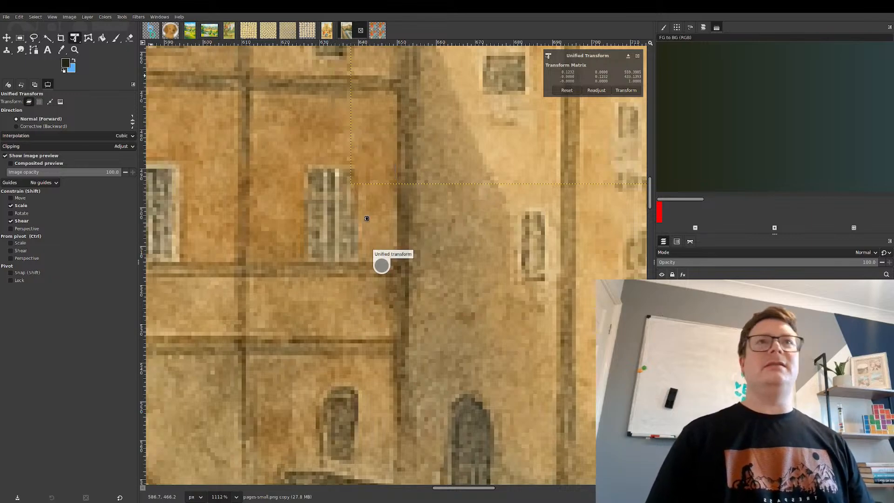
- Try to rotate the small page by 30.22° and move it onto the shaded wall beside the bridge
key(shift+r)
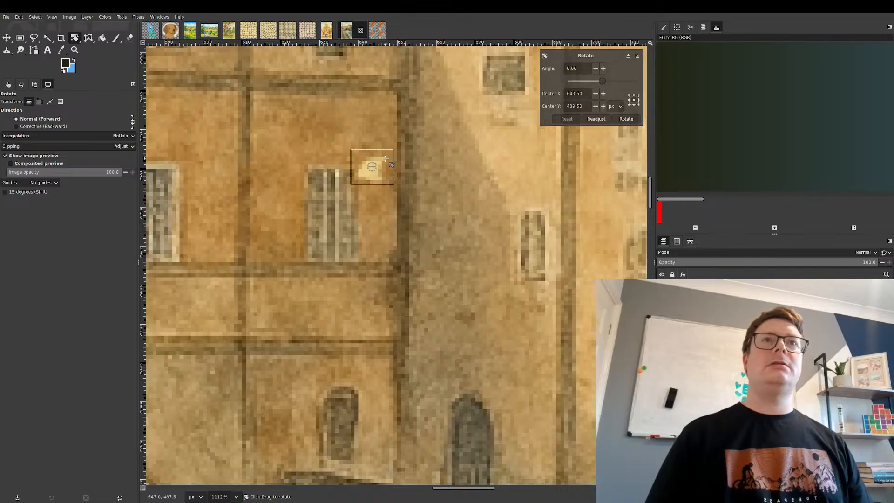
mouse_move(379, 157)
mouse_down()
mouse_move(394, 190)
mouse_move(396, 158)
mouse_up()
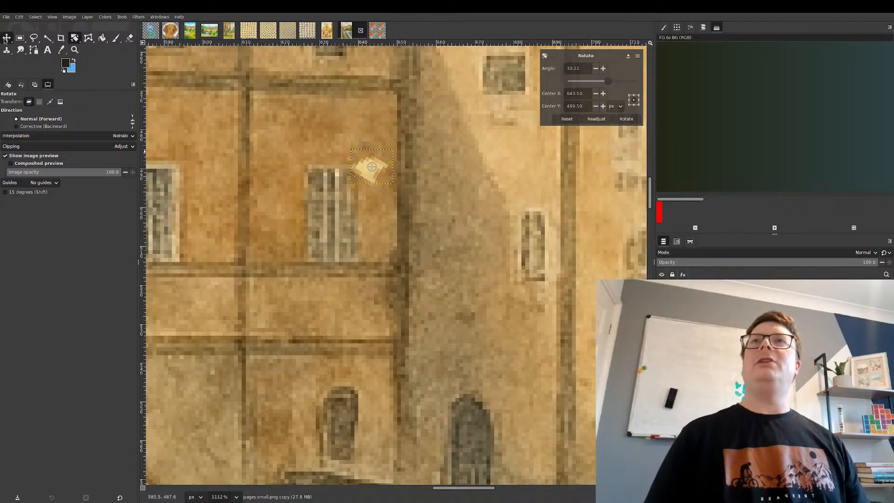
scroll(359, 216, down, 4)
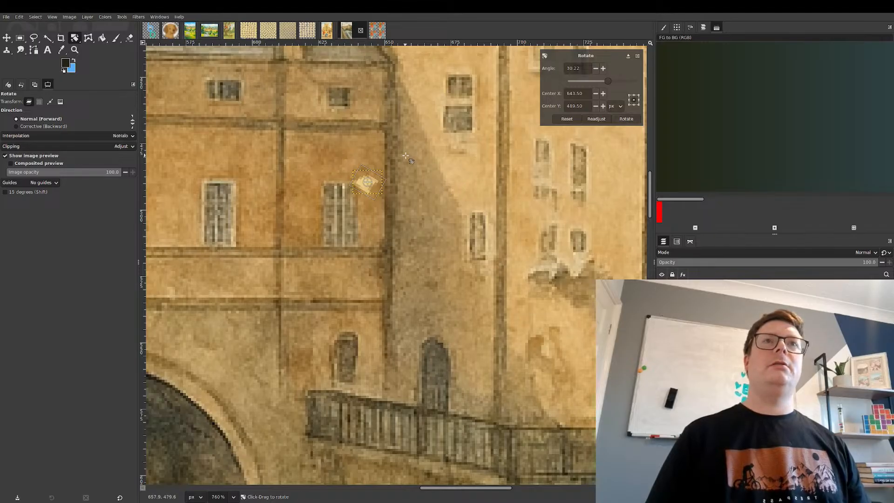
click(622, 117)
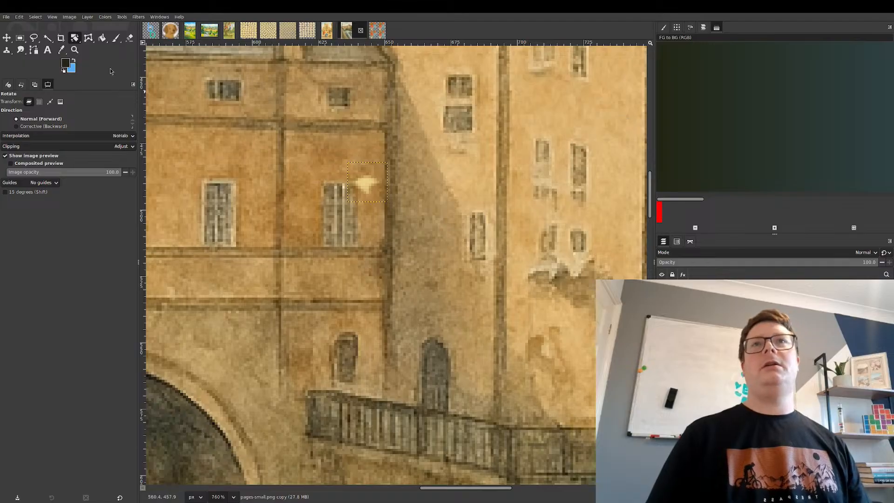
click(6, 37)
scroll(400, 200, down, 5)
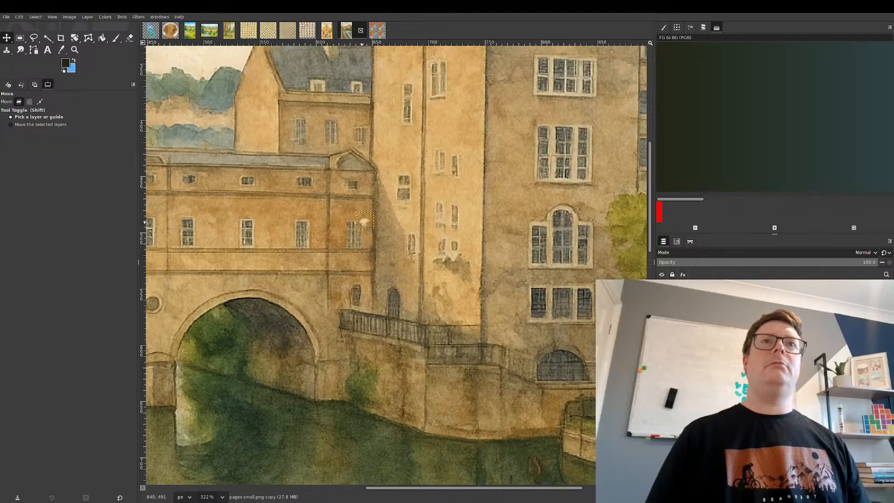
mouse_move(368, 228)
mouse_down()
mouse_move(326, 123)
mouse_move(342, 89)
mouse_move(324, 69)
mouse_move(296, 71)
mouse_move(343, 173)
mouse_move(585, 303)
mouse_move(436, 275)
mouse_move(338, 80)
mouse_move(383, 231)
mouse_up()
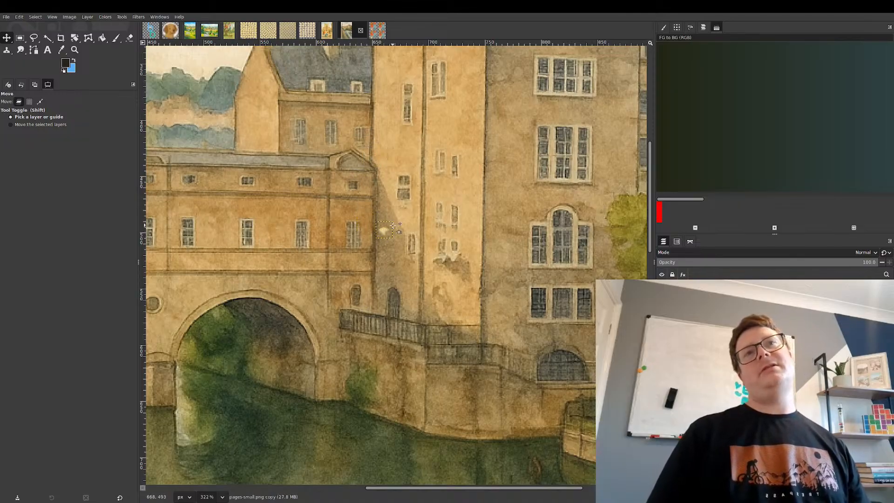
- Examine the tiny page up close and within the whole painting, and undo its scaling, rotation and last move
scroll(384, 254, up, 6)
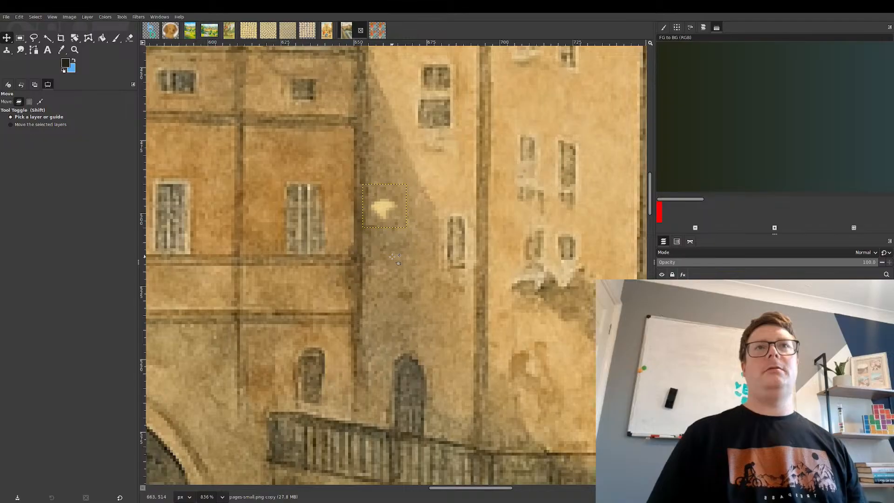
key(ctrl+h)
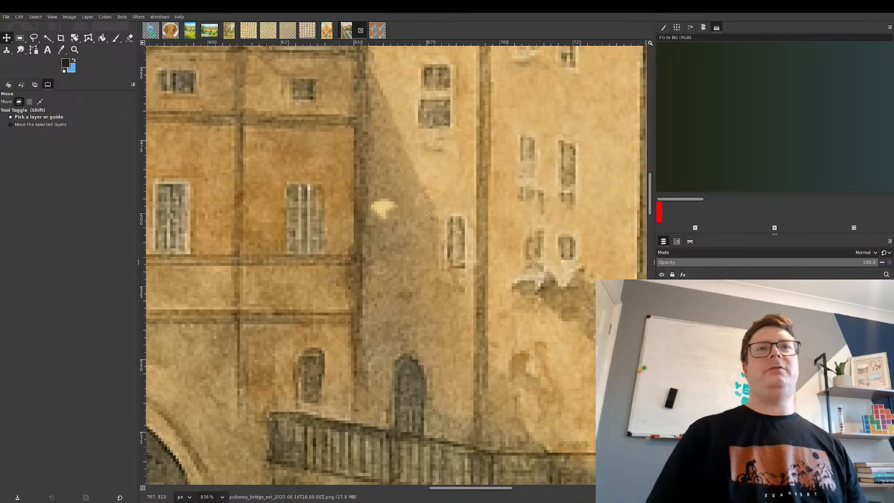
scroll(426, 213, down, 20)
scroll(419, 236, up, 6)
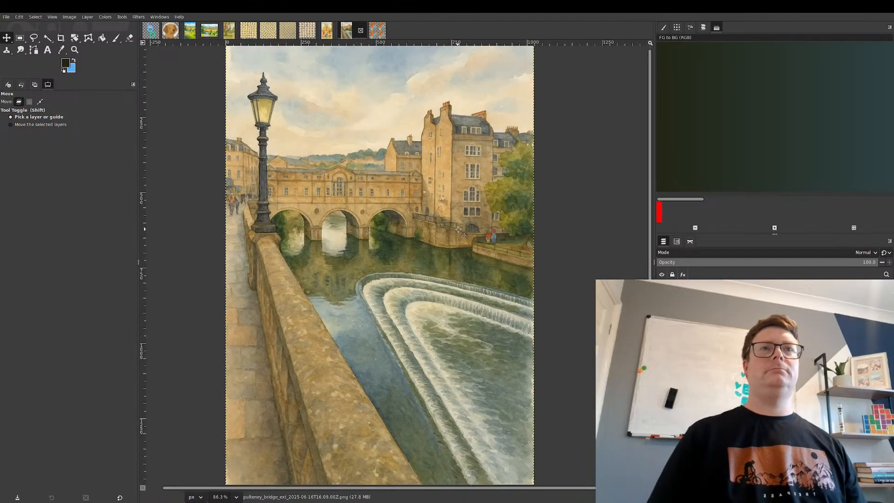
scroll(459, 230, up, 2)
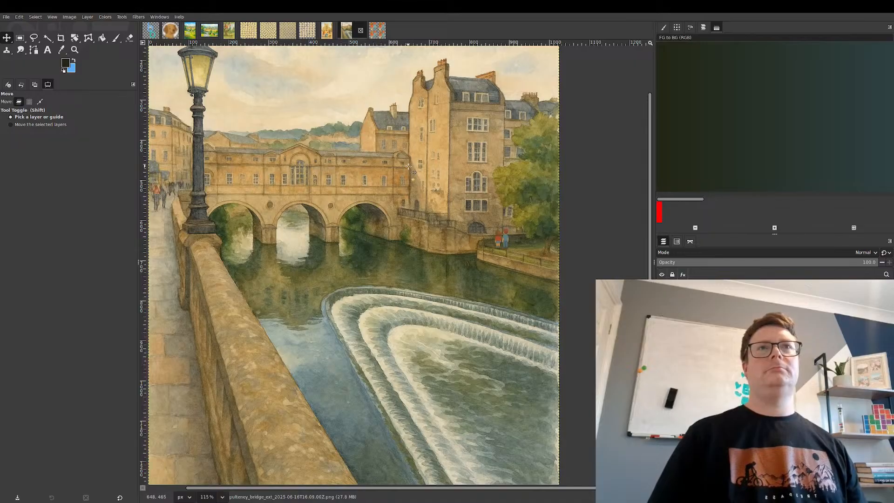
scroll(408, 166, up, 1)
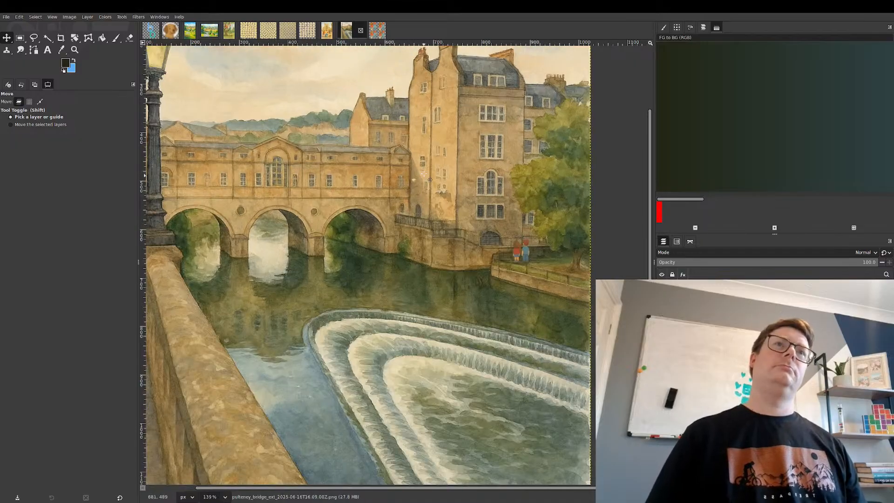
scroll(430, 179, up, 7)
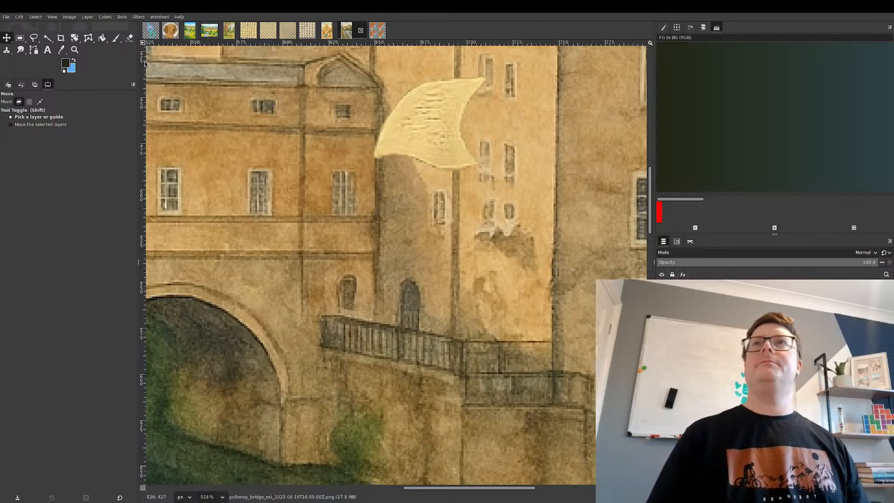
- Shrink the page layer proportionally to about 15% and rotate it about 60° clockwise in a single Unified Transform
click(74, 37)
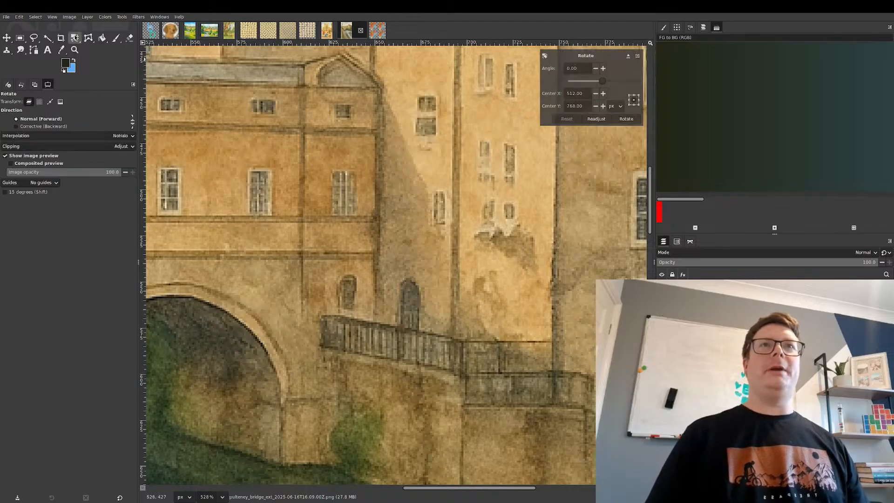
key(shift+t)
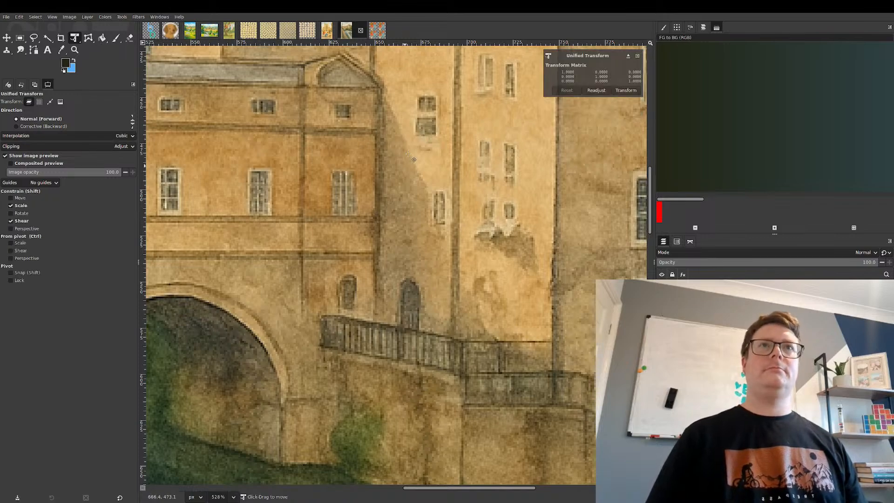
scroll(407, 154, down, 2)
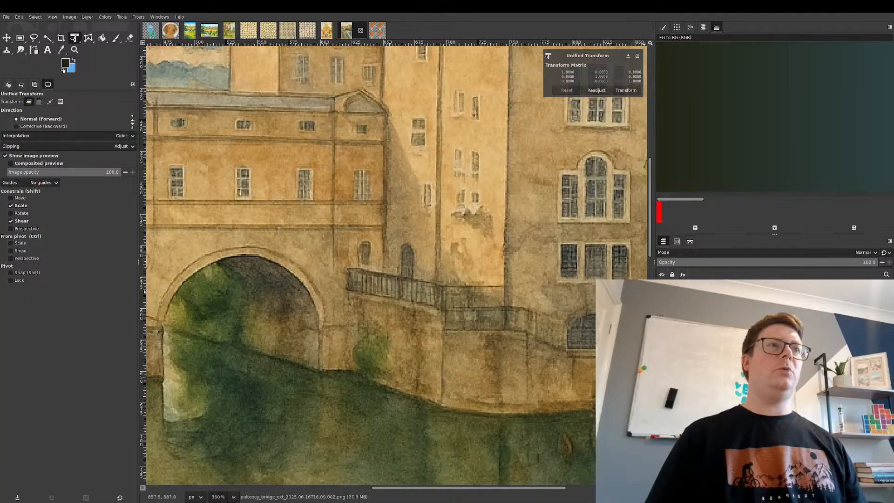
click(703, 298)
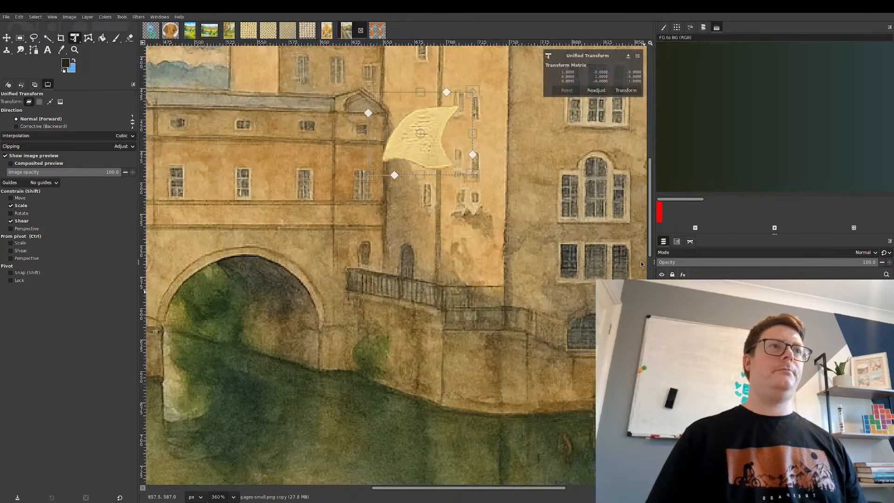
drag(473, 91, 381, 149)
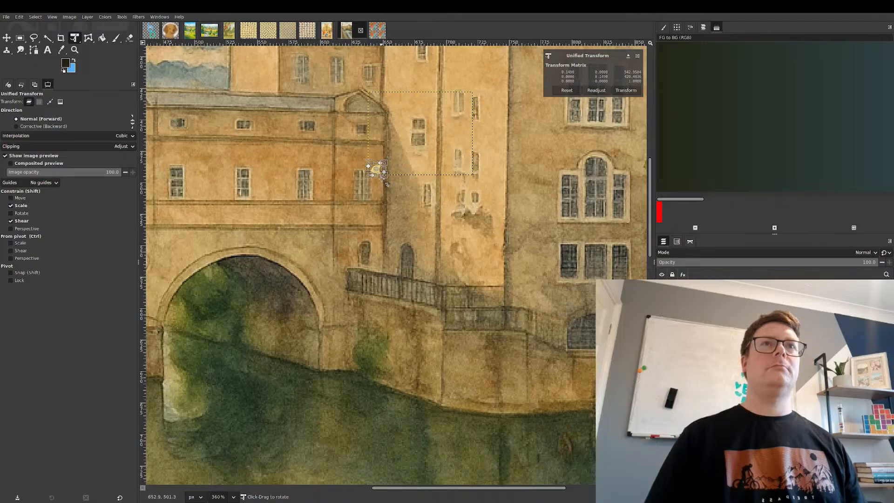
ctrl+scroll(373, 167, up, 5)
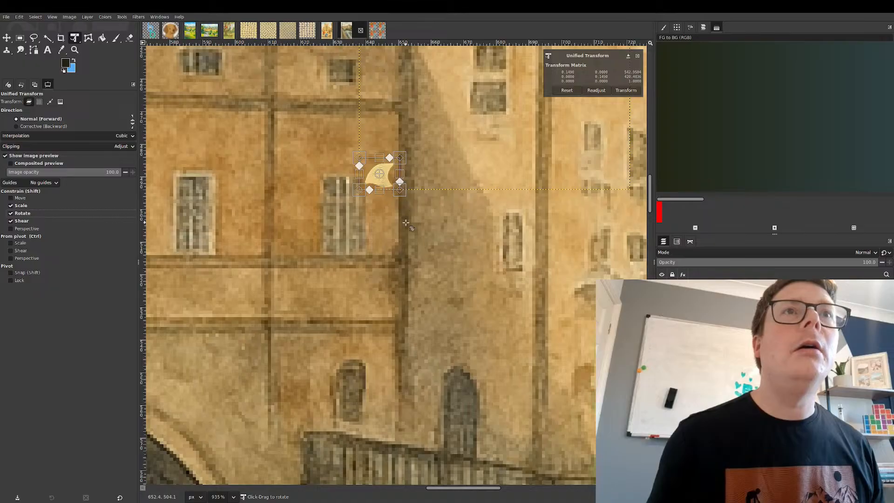
drag(407, 222, 347, 235)
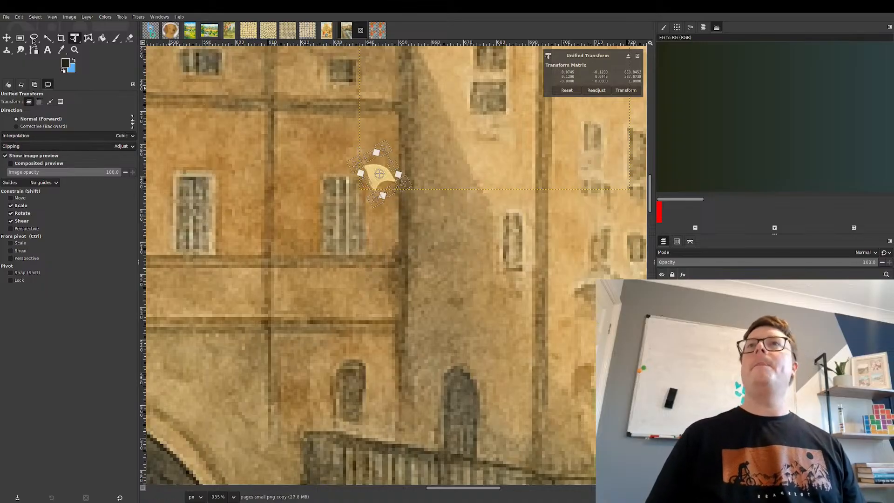
click(626, 91)
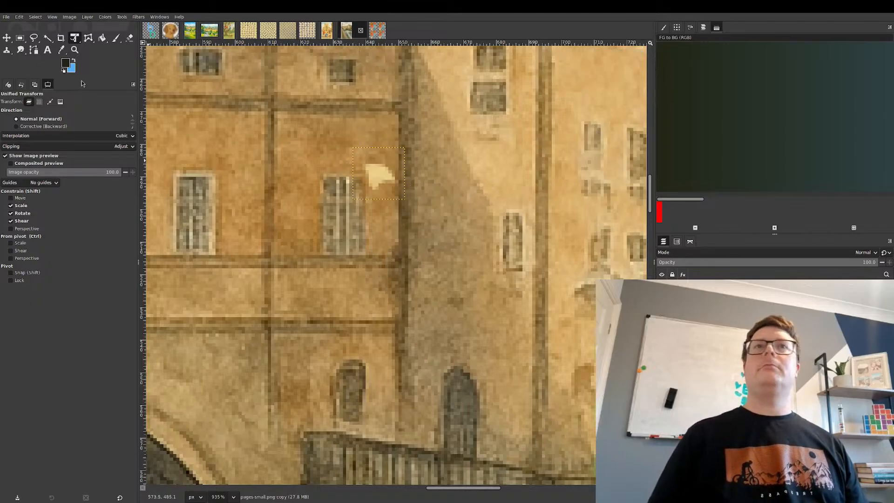
- Move the small page onto the shaded wall just beside the bridge's end and check it within the whole painting
click(7, 38)
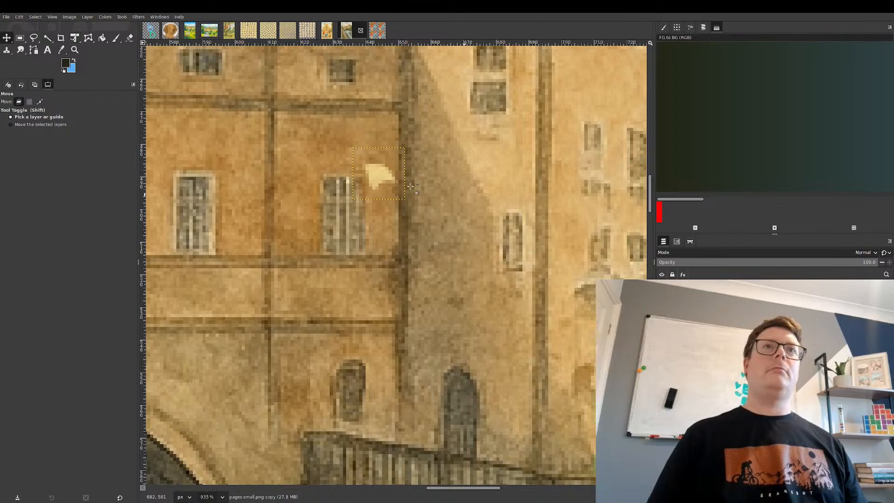
drag(378, 180, 437, 209)
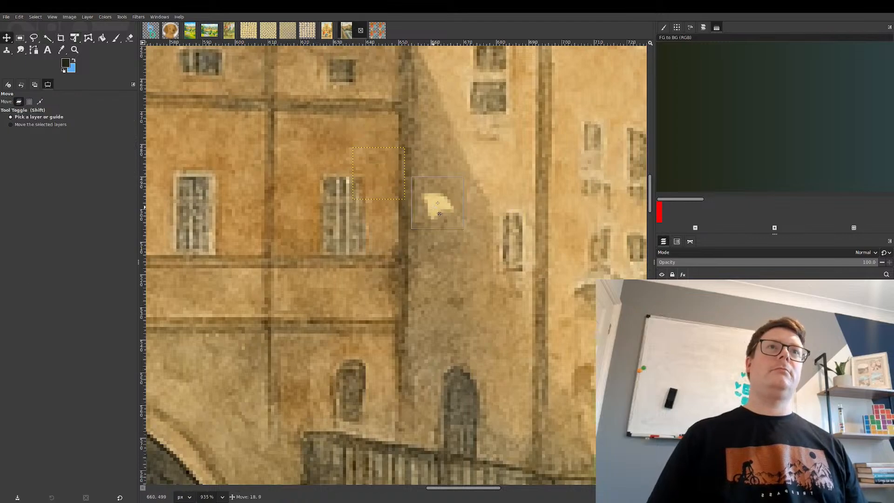
scroll(439, 217, down, 5)
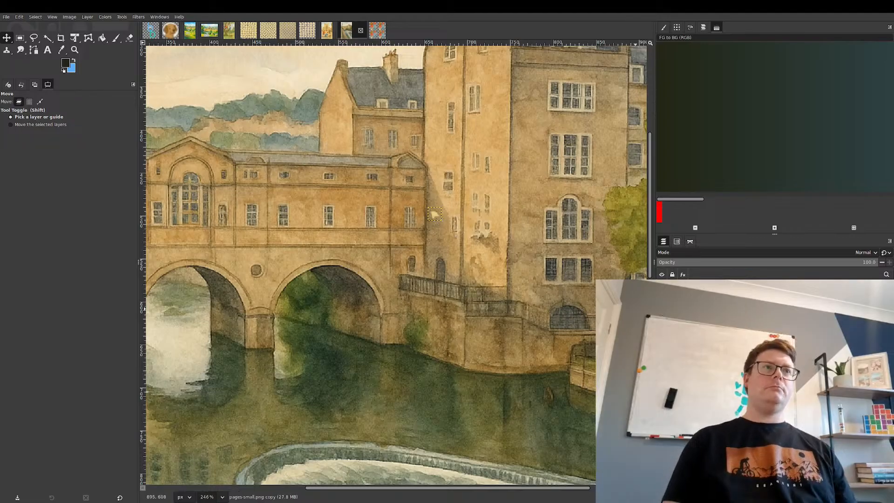
scroll(492, 317, down, 2)
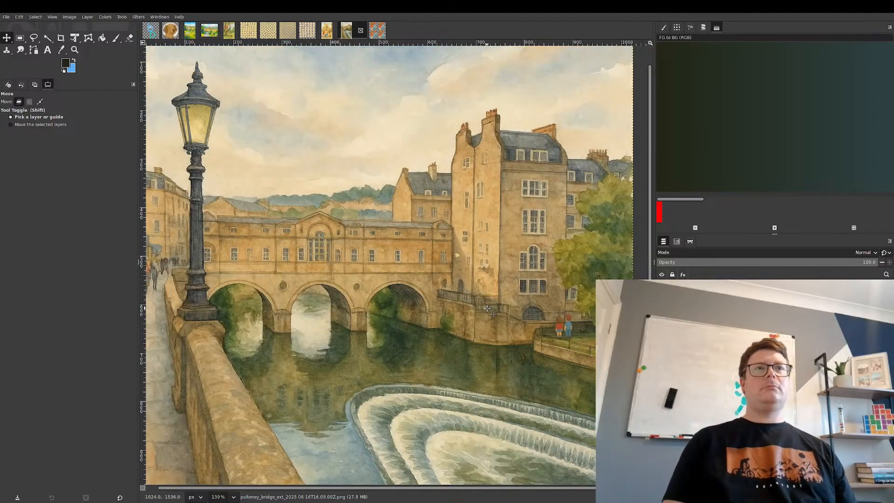
scroll(382, 277, down, 1)
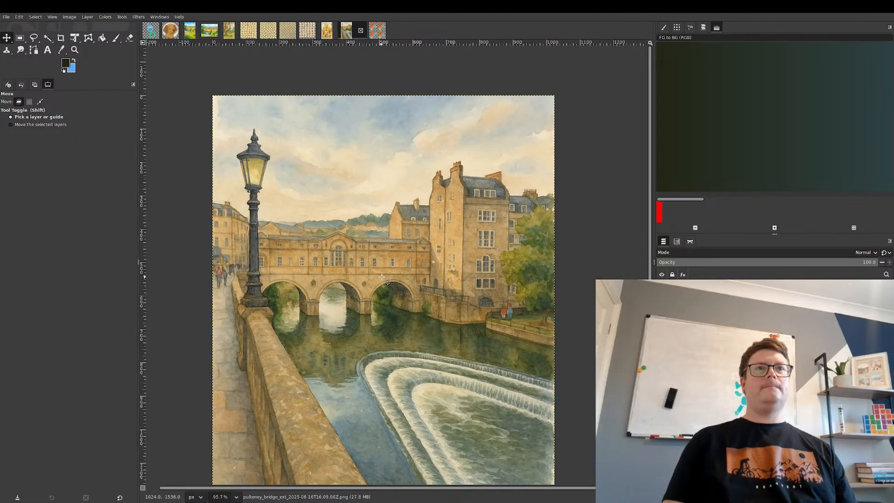
scroll(382, 277, down, 2)
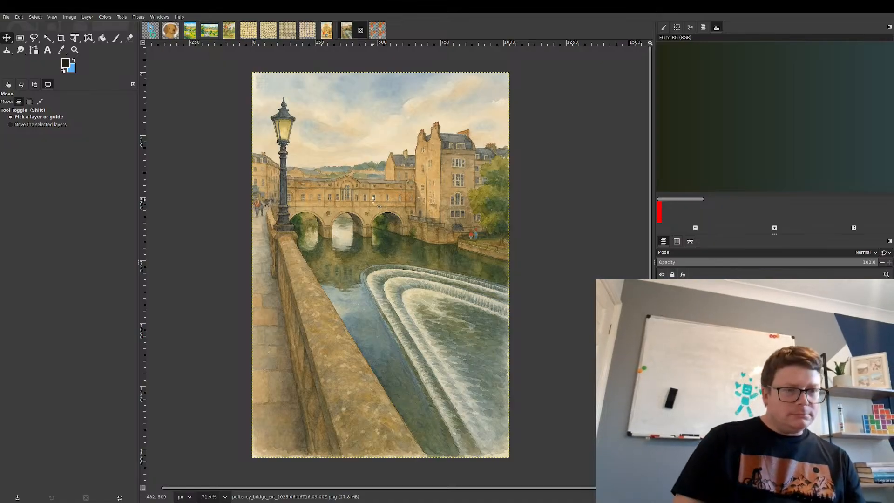
- Examine the tiny page beside the bridge at several magnifications and compare the painting with its rhyme in the Inkscape book layout
scroll(406, 163, up, 6)
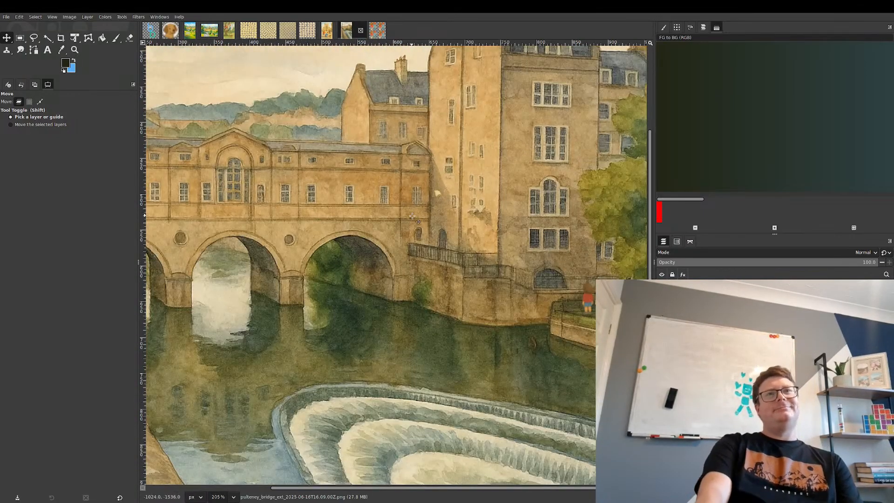
scroll(412, 216, up, 4)
scroll(410, 215, down, 4)
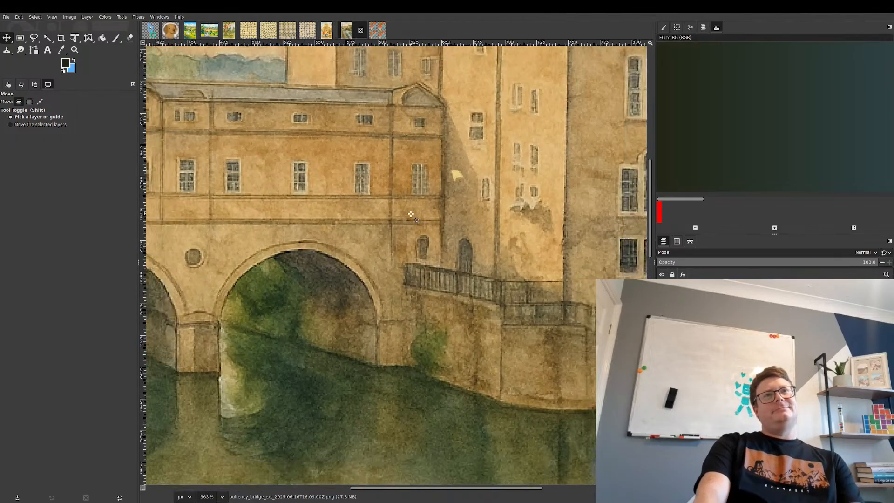
scroll(411, 215, down, 2)
scroll(411, 214, down, 2)
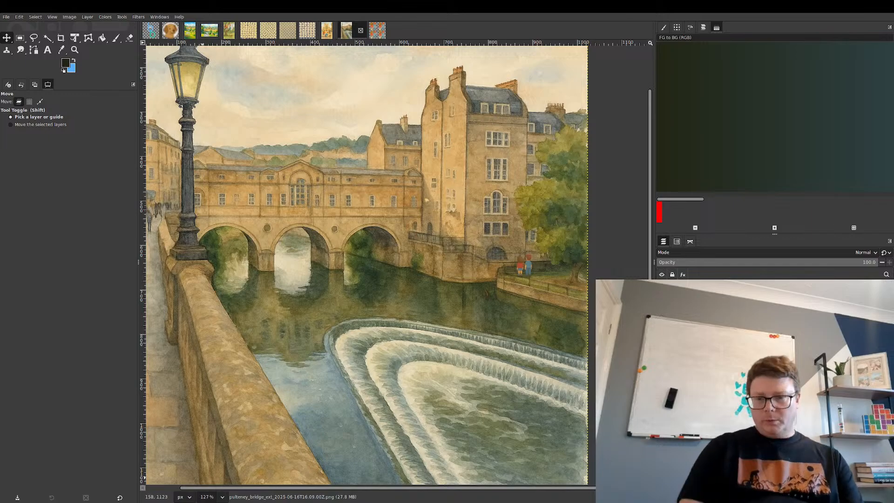
key(alt+Tab)
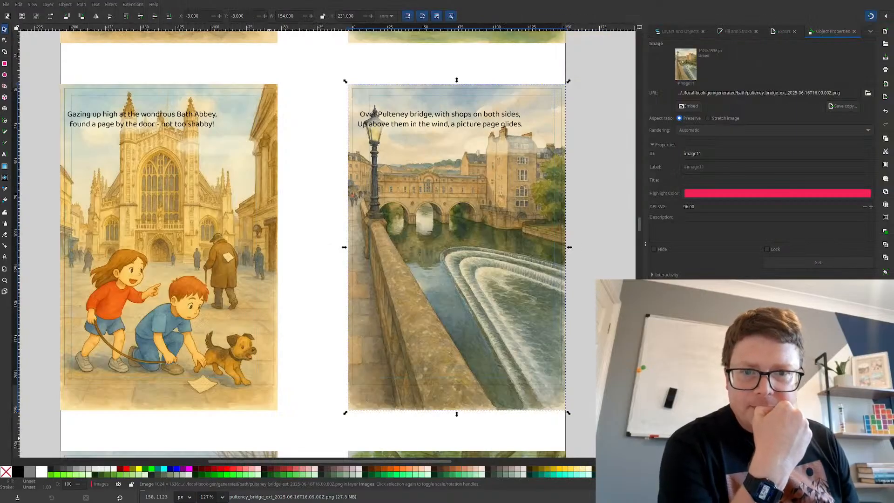
key(alt+Tab)
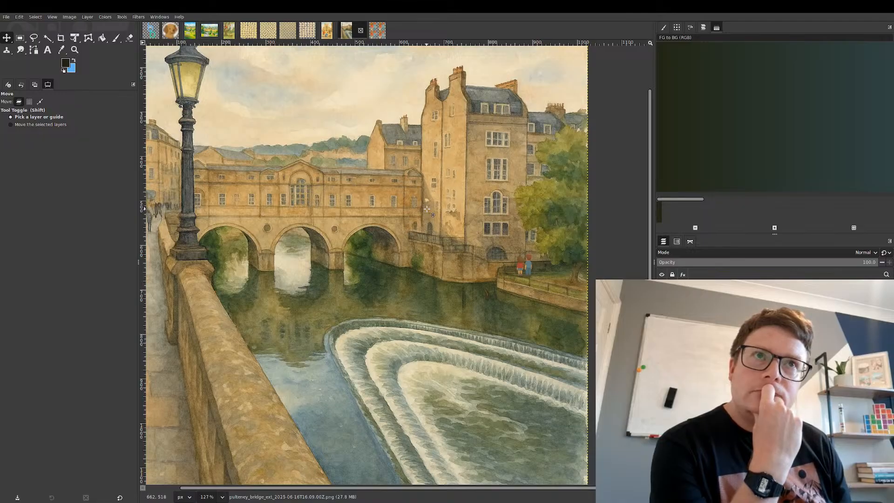
- Copy one narrow, slanted page from the small-pages sheet with a free selection and paste it into the bridge painting
click(275, 34)
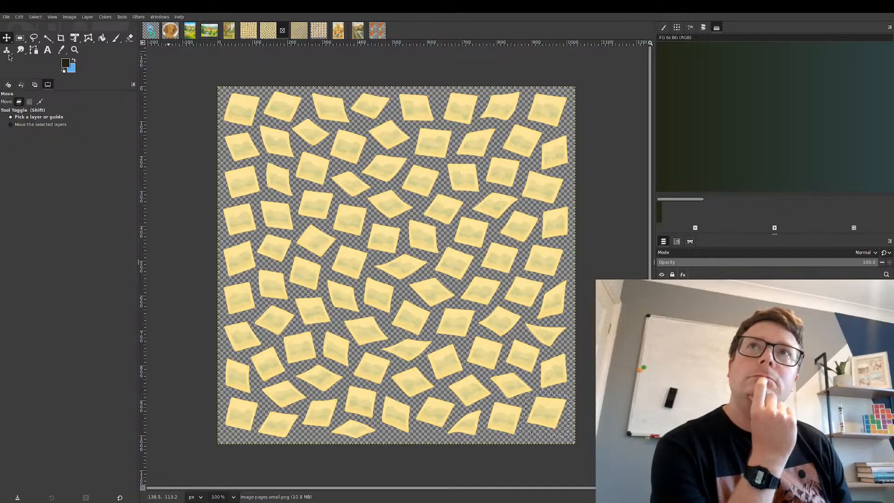
click(20, 37)
click(473, 407)
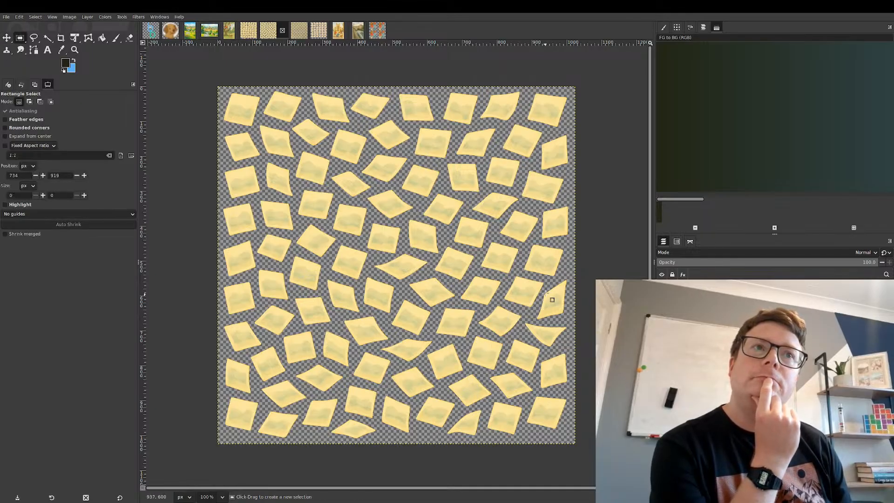
click(34, 38)
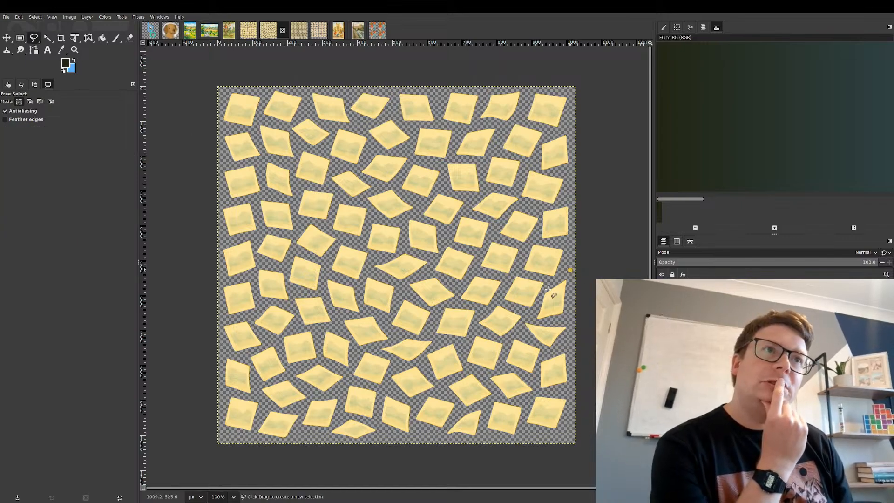
mouse_move(570, 270)
mouse_down()
mouse_move(541, 291)
mouse_move(534, 321)
mouse_move(561, 332)
mouse_move(574, 260)
mouse_move(570, 270)
mouse_up()
key(Return)
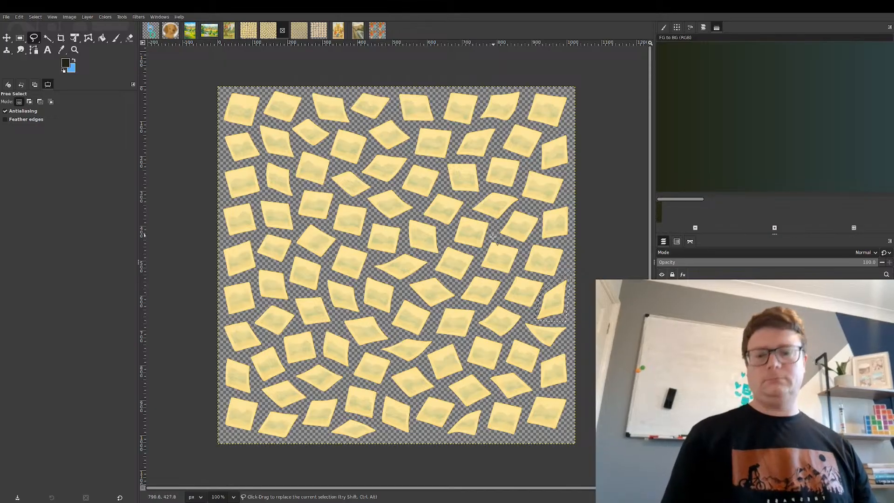
key(ctrl+c)
click(354, 34)
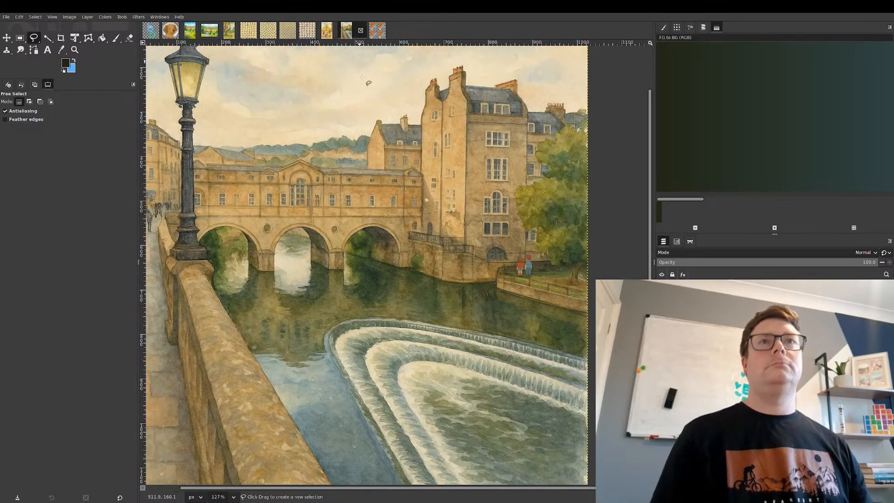
key(ctrl+v)
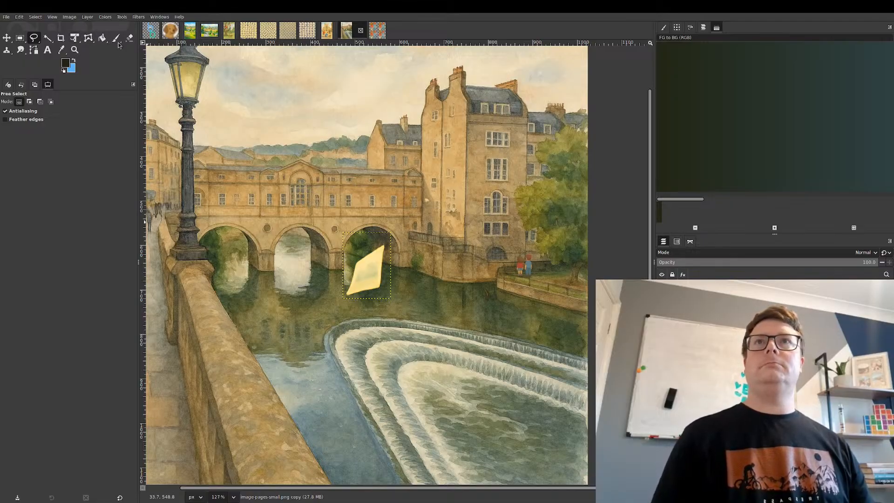
- Shrink the pasted page proportionally to about 16% and rotate it about 120° clockwise in a single Unified Transform
key(shift+t)
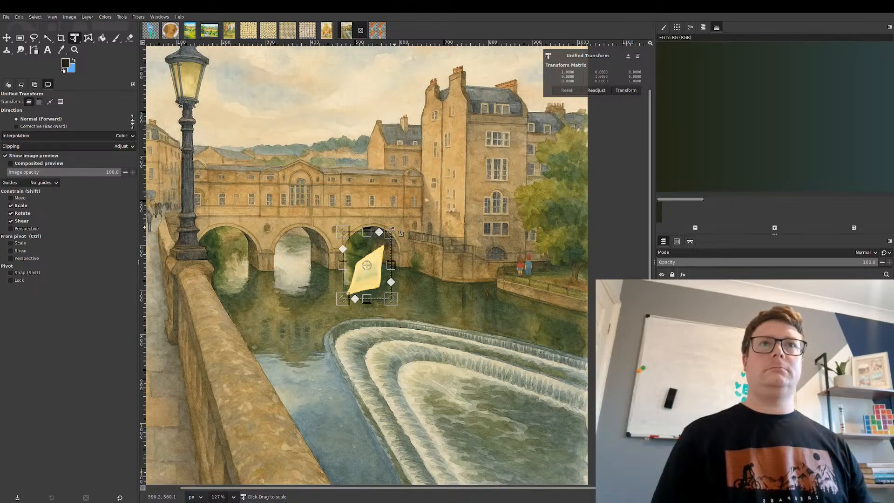
drag(392, 230, 355, 280)
drag(354, 285, 354, 285)
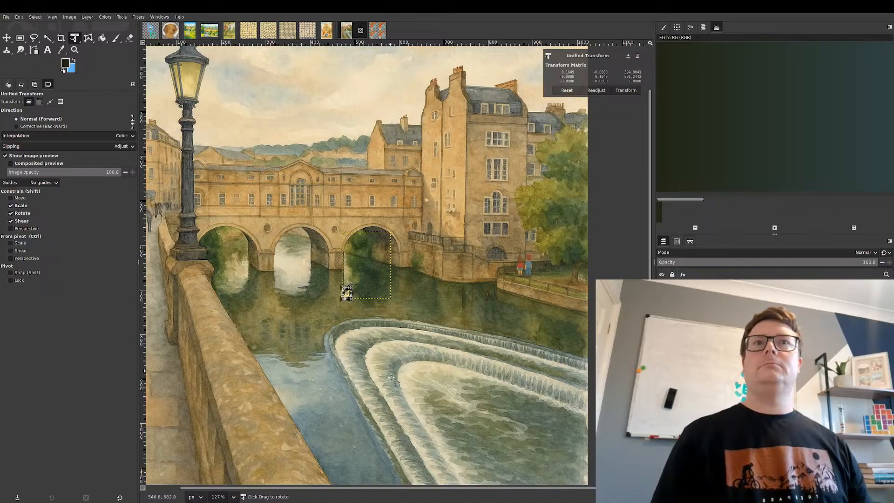
scroll(317, 293, up, 2)
scroll(366, 298, up, 15)
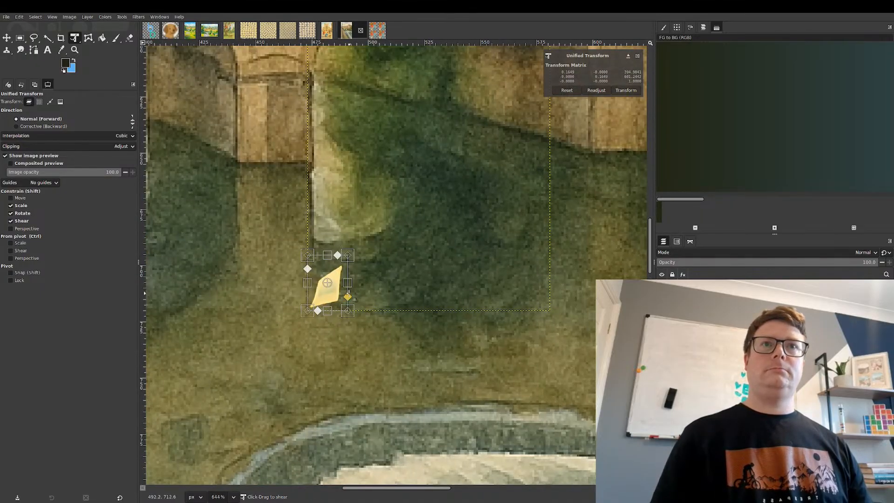
drag(401, 329, 232, 357)
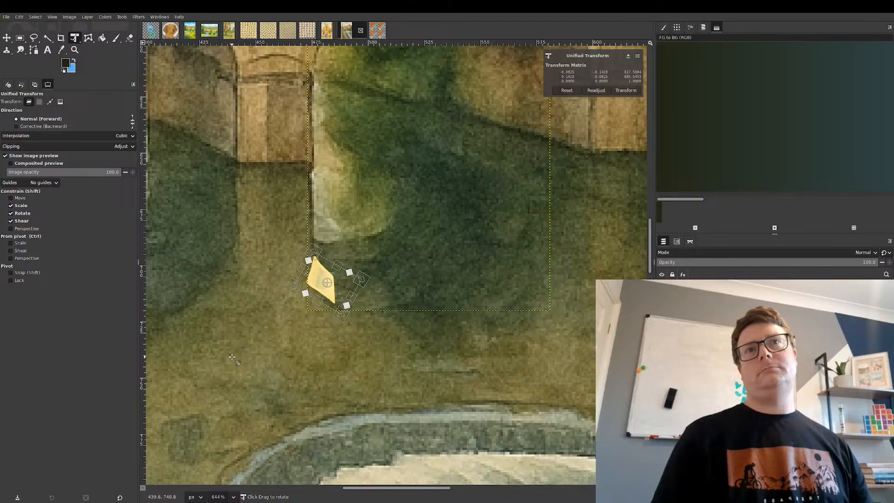
key(m)
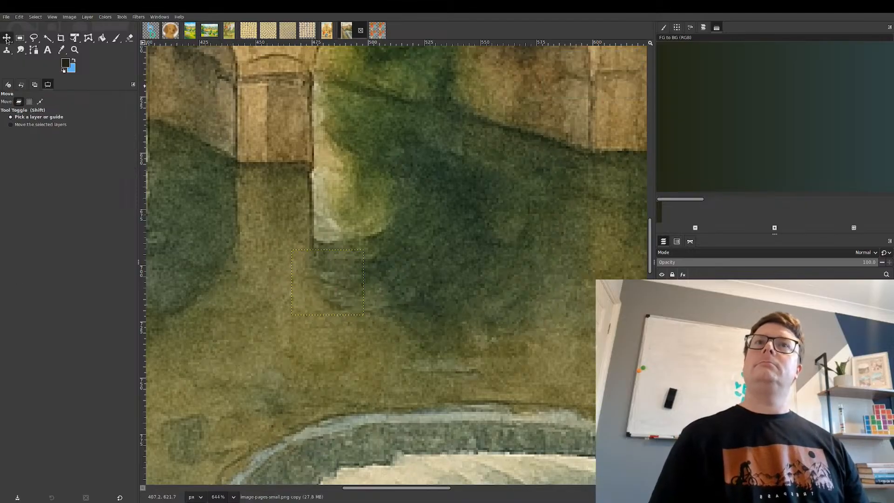
- Try the new page on the tower's sunlit wall and on the shaded wall beside the earlier page
scroll(250, 255, down, 6)
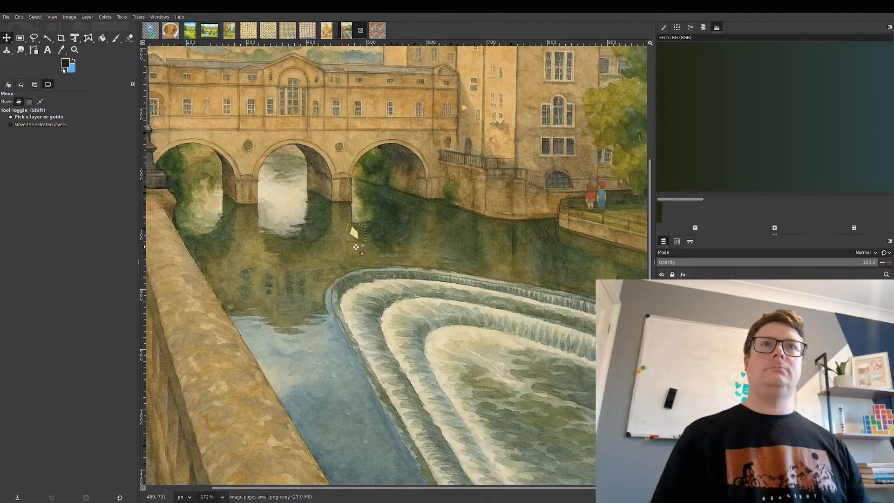
drag(355, 233, 501, 77)
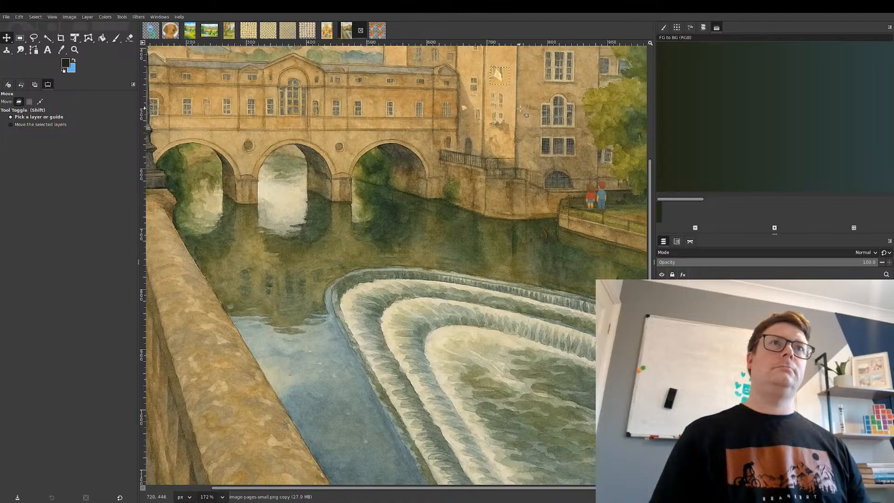
scroll(521, 109, down, 1)
scroll(521, 110, down, 1)
scroll(497, 113, up, 2)
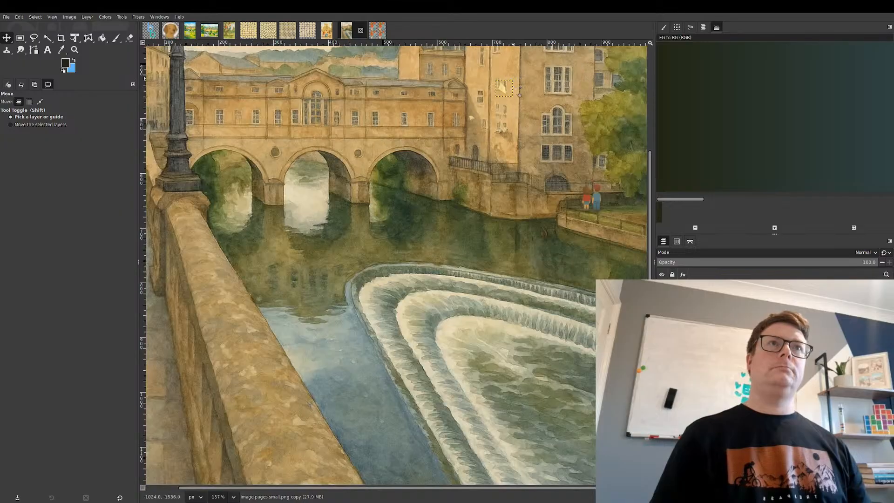
scroll(489, 140, up, 4)
scroll(483, 157, down, 2)
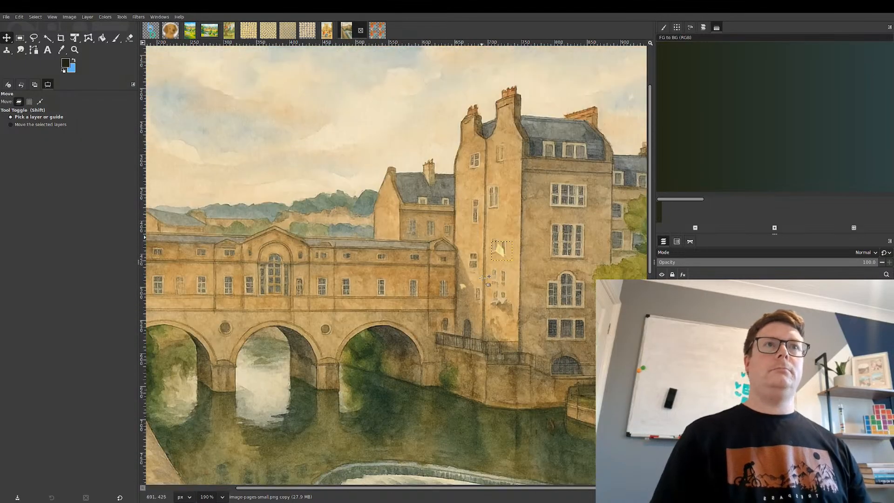
scroll(496, 240, up, 1)
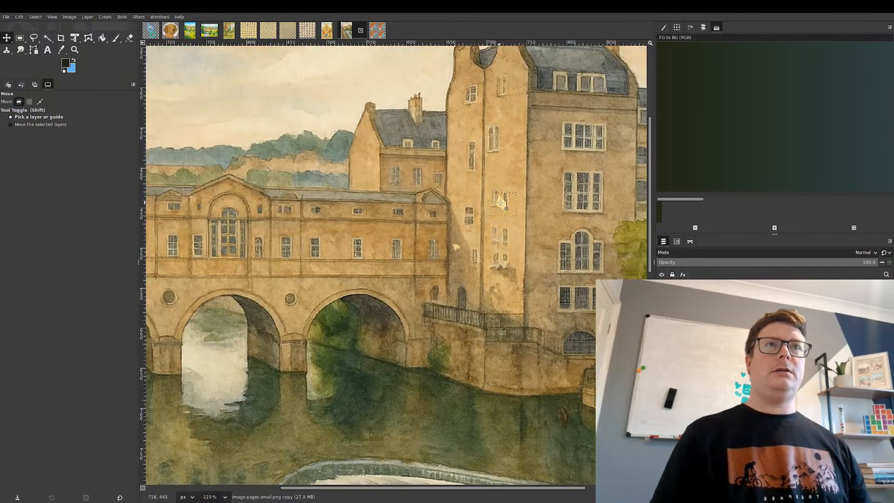
drag(501, 204, 465, 247)
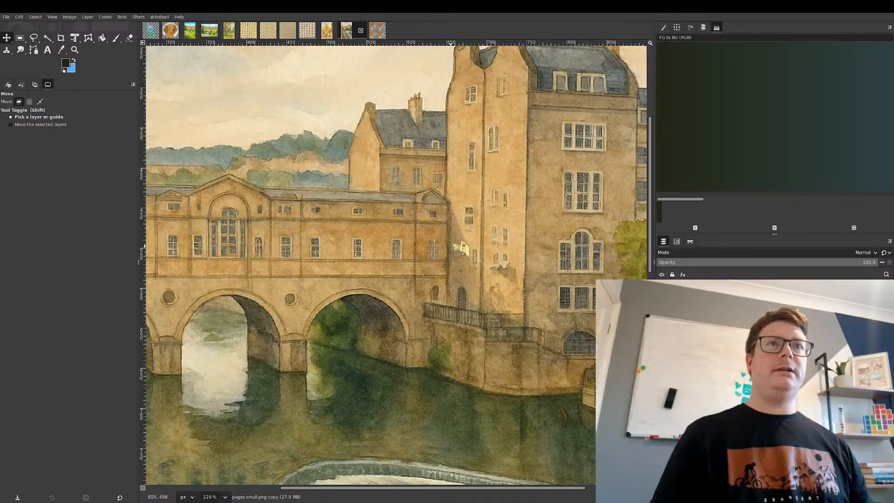
- Move the earlier page onto the slate roof behind the bridge and the new page onto the large building's wall beside its arched window
drag(463, 246, 397, 134)
click(726, 335)
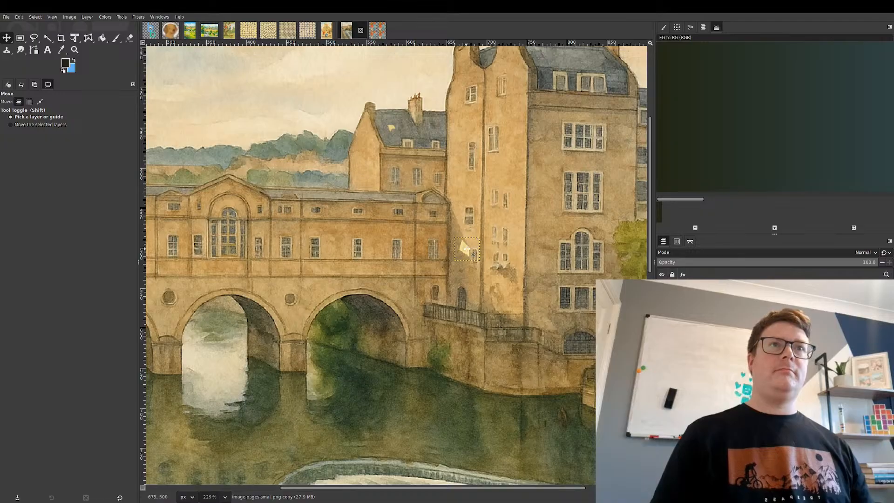
drag(471, 255, 550, 279)
scroll(445, 291, down, 3)
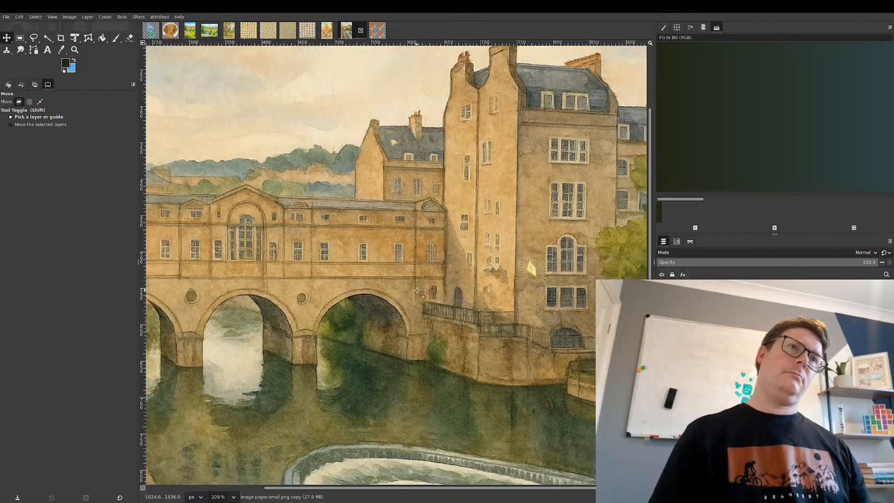
scroll(436, 287, down, 3)
scroll(473, 295, up, 3)
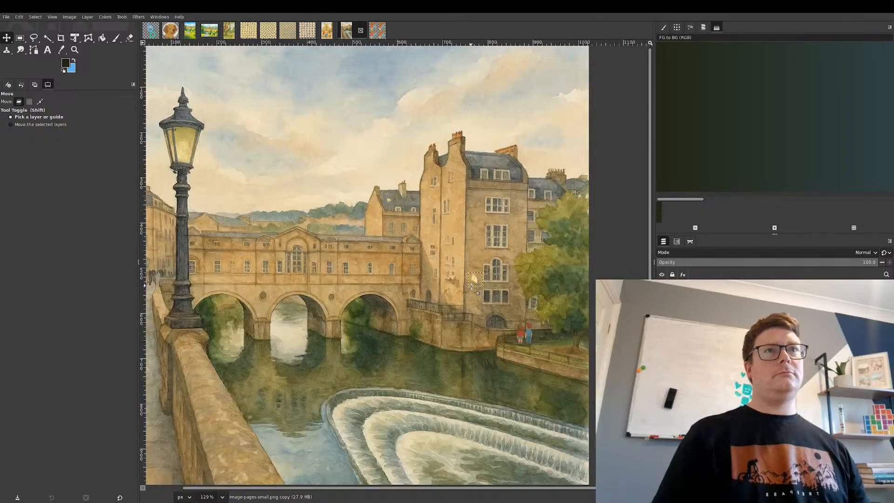
scroll(475, 293, up, 3)
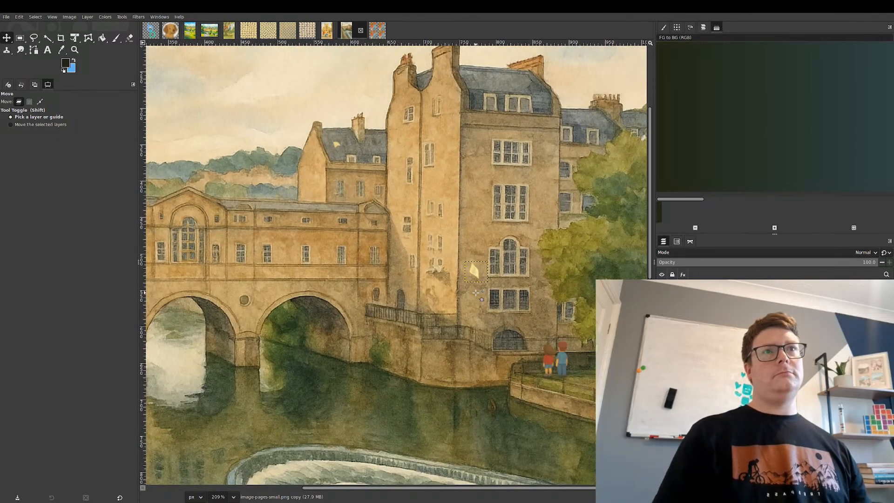
- Copy the last dog of the bottom row from the swimming-dog sheet with a 402 × 357 px rectangular selection and paste it into the bridge painting
click(20, 37)
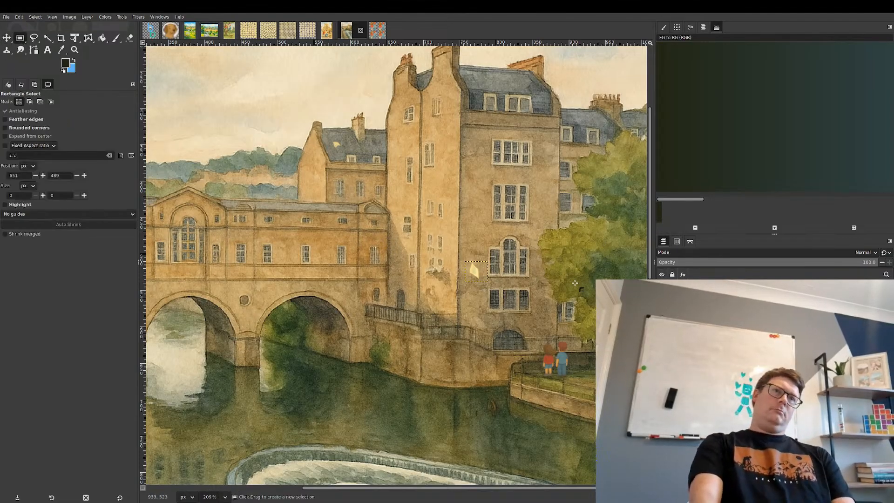
scroll(575, 283, down, 1)
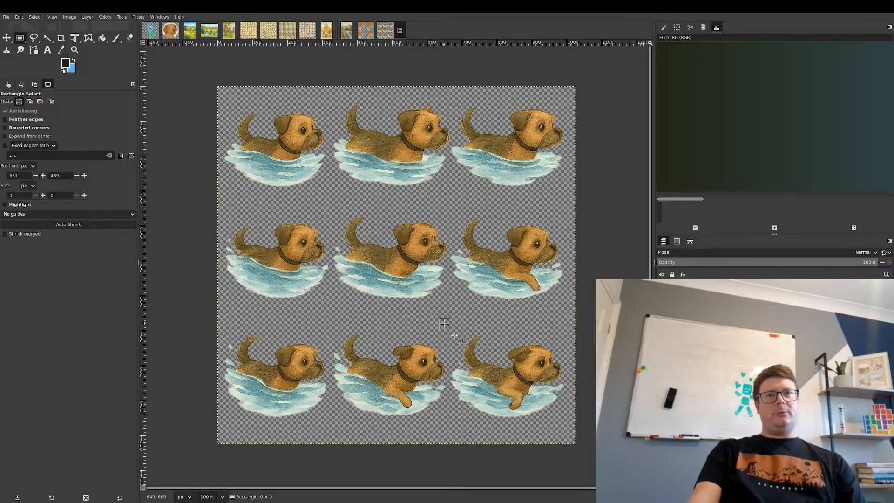
drag(445, 324, 589, 449)
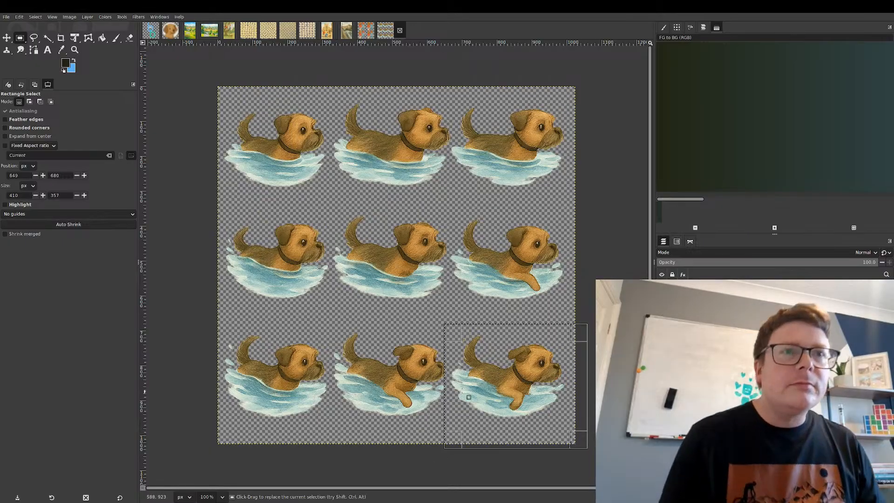
drag(450, 374, 453, 373)
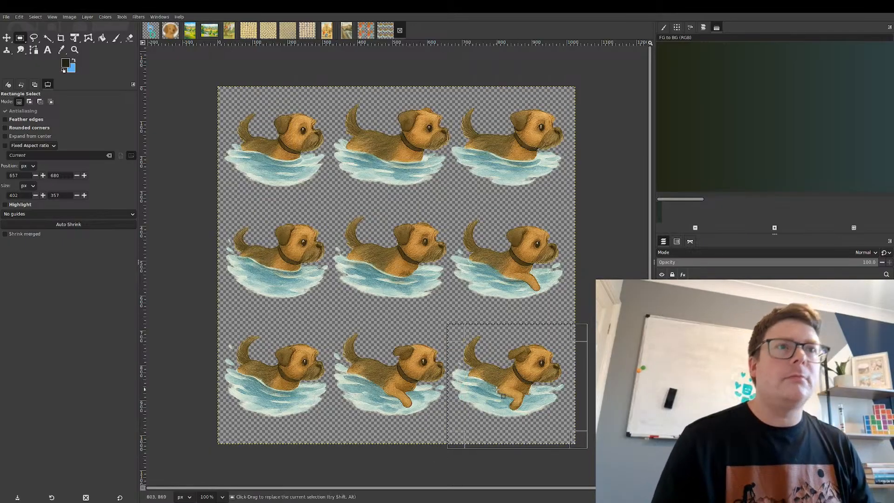
key(ctrl+c)
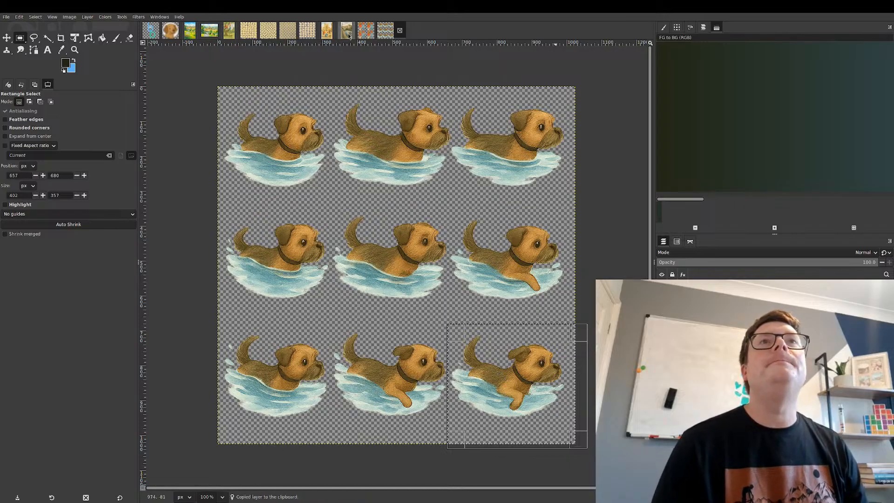
click(347, 31)
key(ctrl+v)
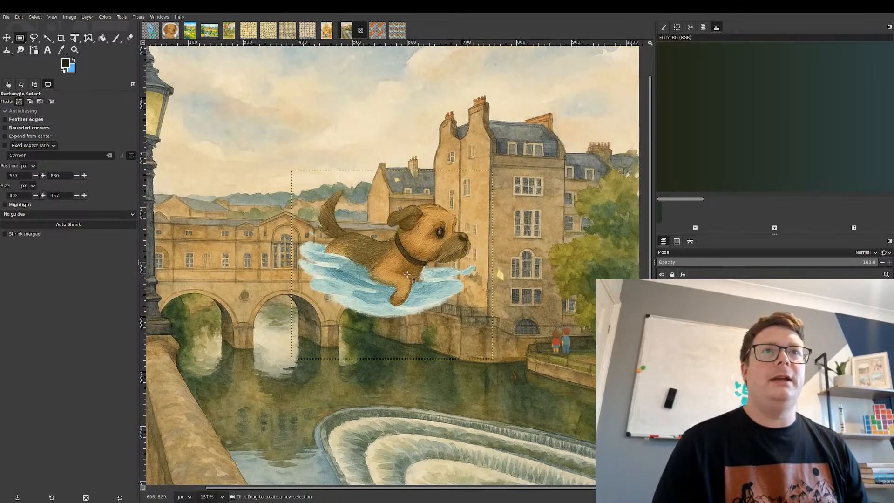
- Shrink the pasted swimming dog proportionally to about 10% of its size using Unified Transform
click(76, 37)
click(371, 258)
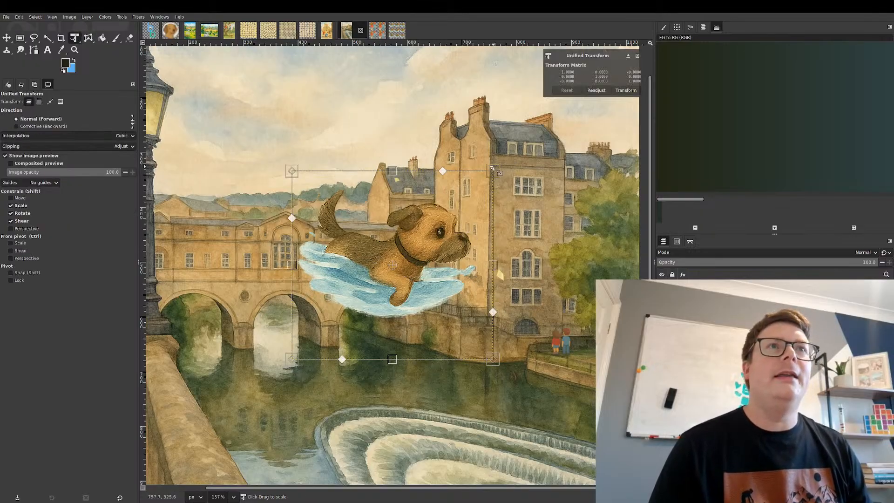
drag(492, 171, 308, 332)
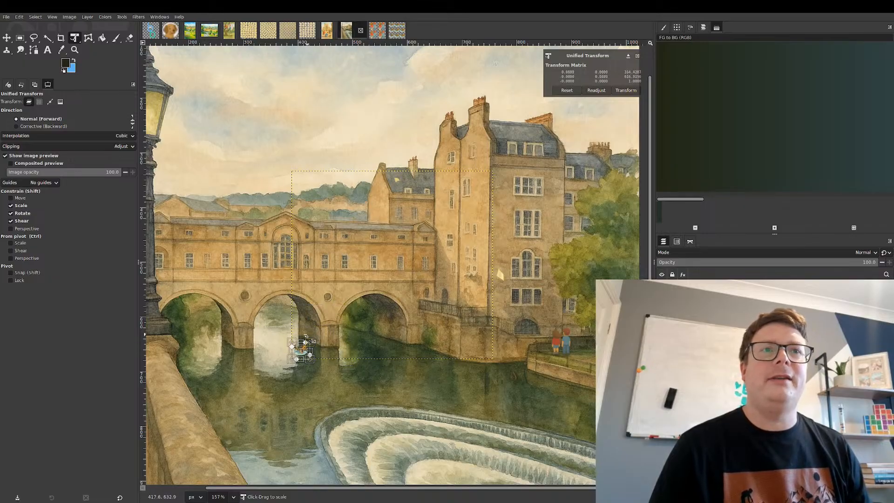
drag(306, 337, 308, 332)
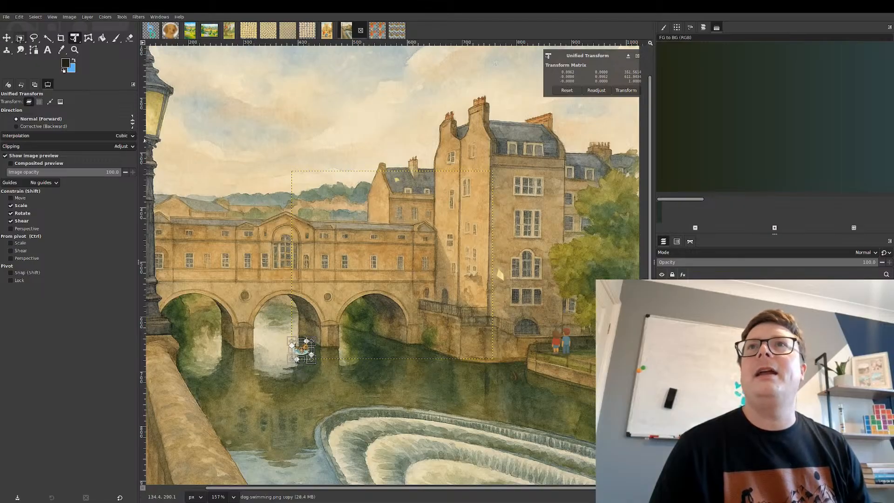
- Move the tiny dog onto the dark river water between the weir and the bank where the children stand
key(m)
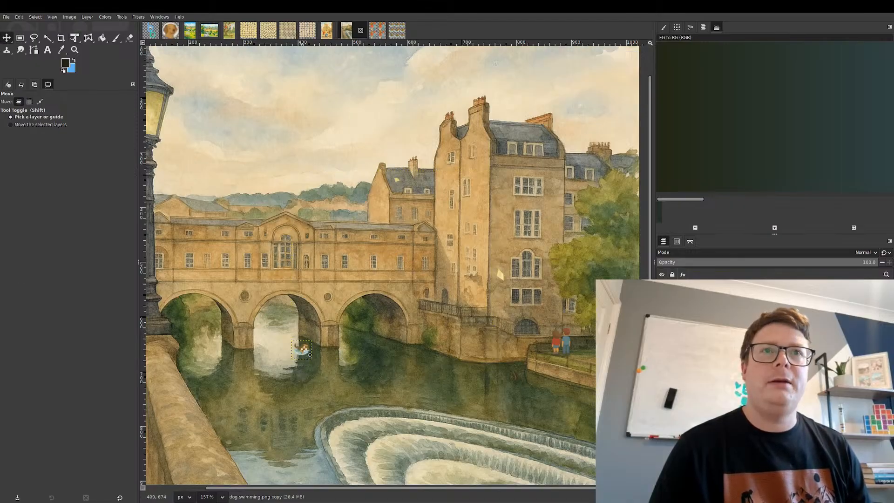
drag(299, 350, 537, 408)
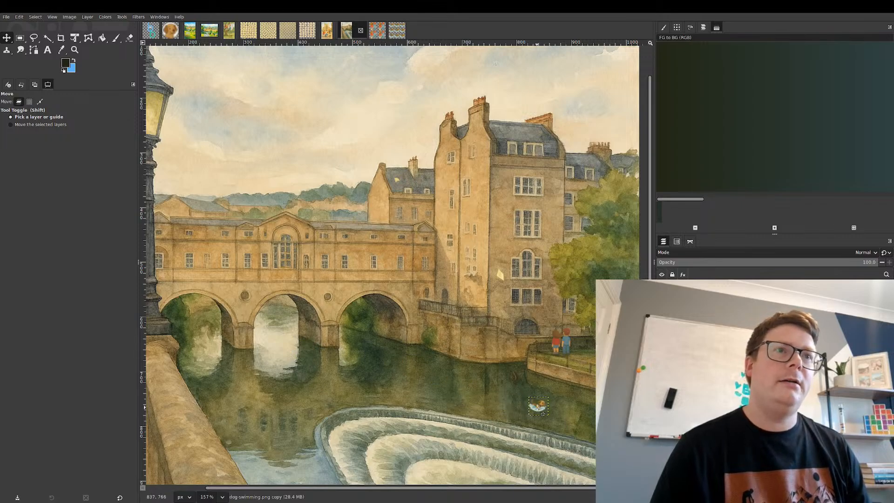
ctrl+scroll(556, 425, up, 2)
ctrl+scroll(557, 426, down, 2)
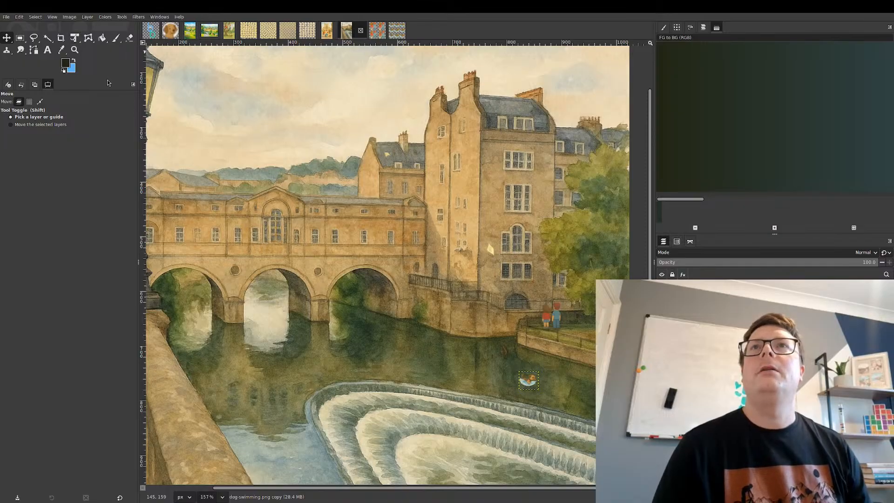
- Flip the tiny dog horizontally and rotate it about 26° clockwise
key(shift+f)
click(544, 407)
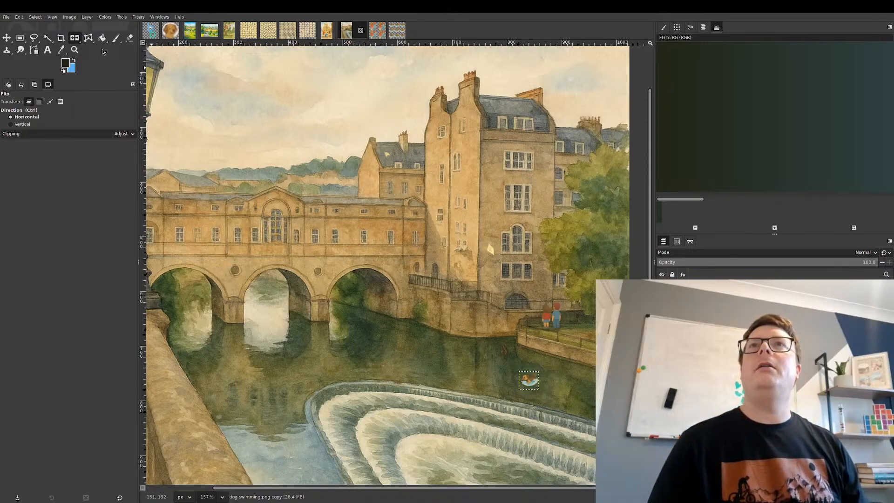
key(shift+r)
drag(571, 390, 567, 411)
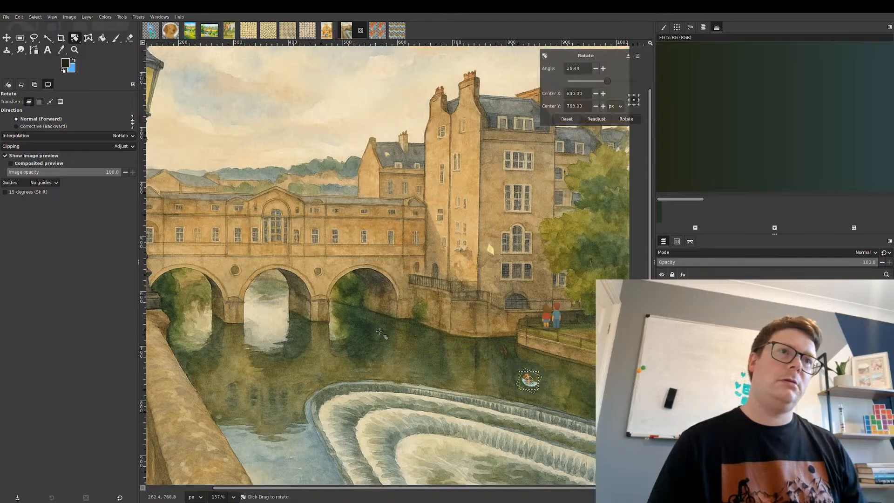
key(Return)
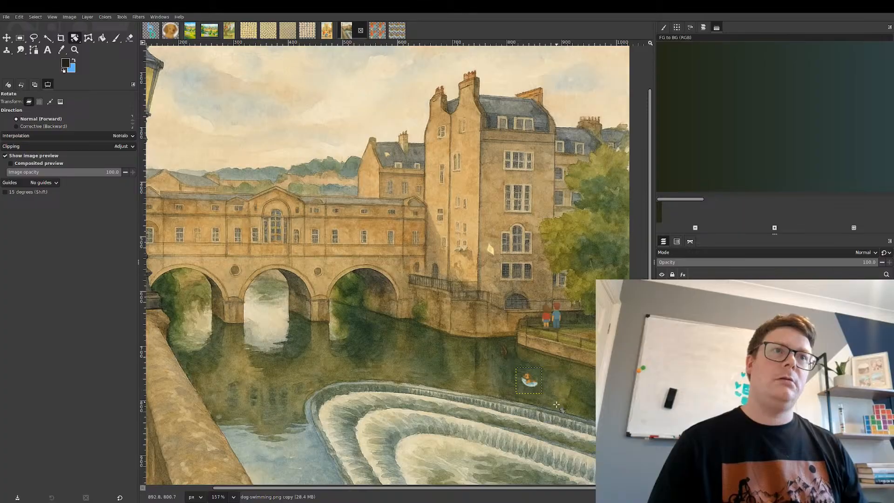
scroll(554, 403, up, 5)
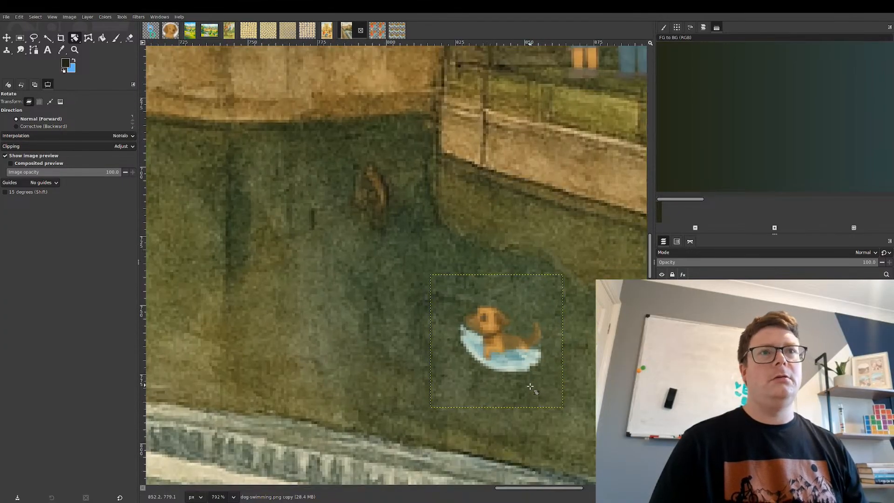
- Undo the dog's rotation, flip, move and shrinking
key(ctrl+z)
key(ctrl+z)
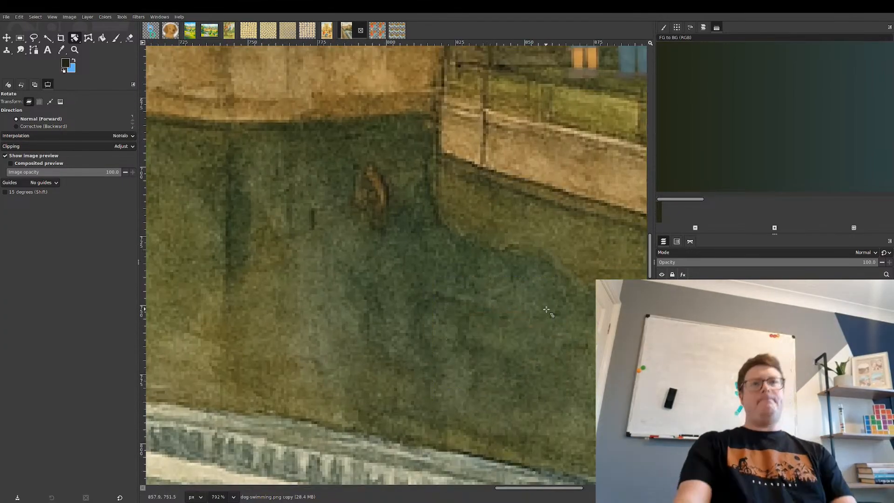
key(ctrl+z)
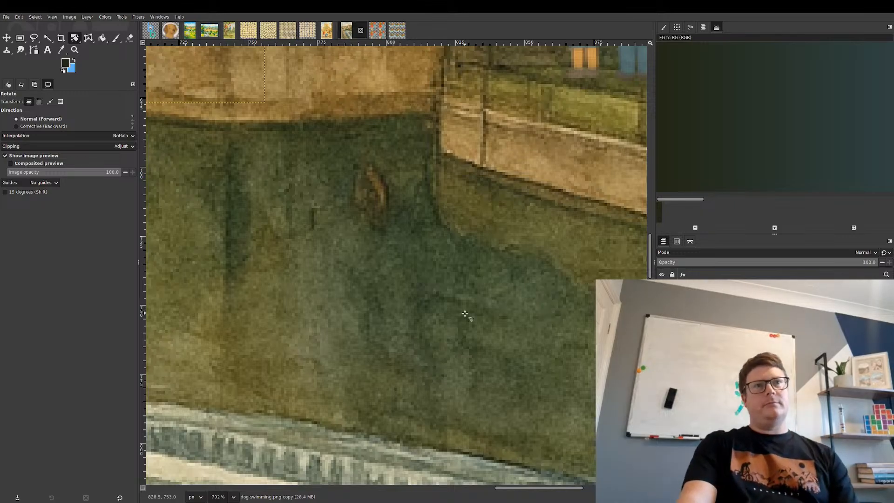
scroll(465, 314, down, 7)
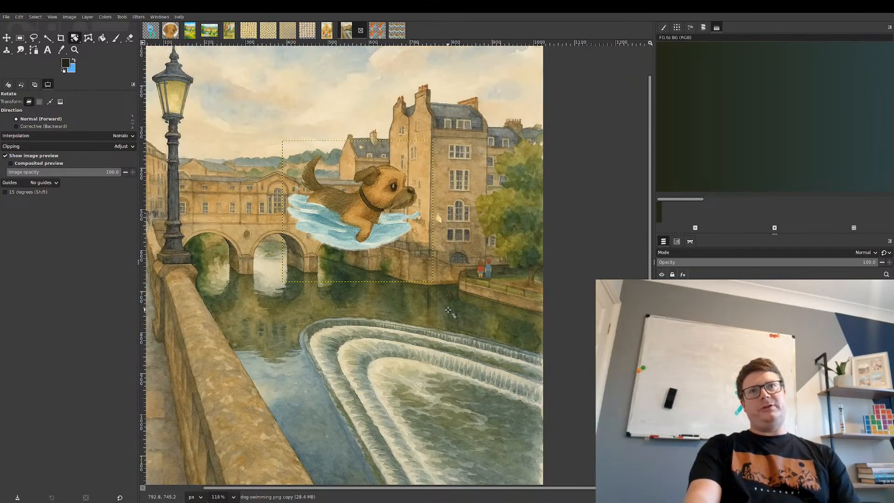
scroll(329, 239, up, 3)
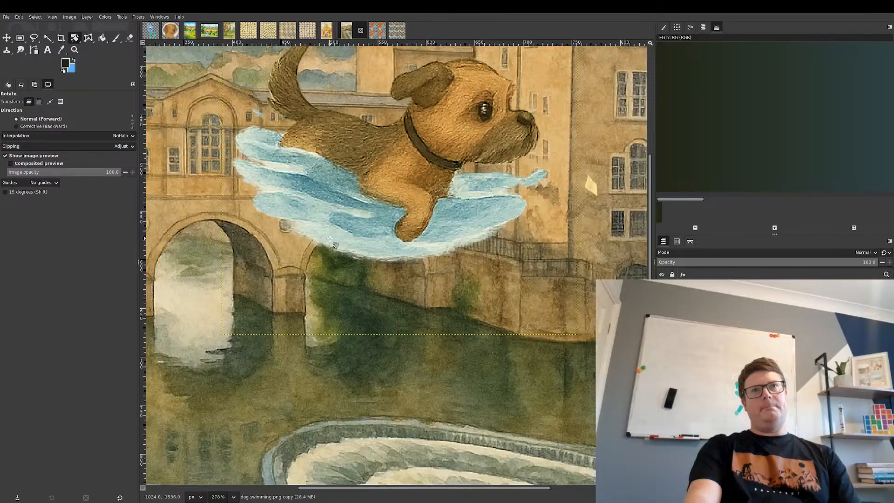
scroll(521, 335, down, 1)
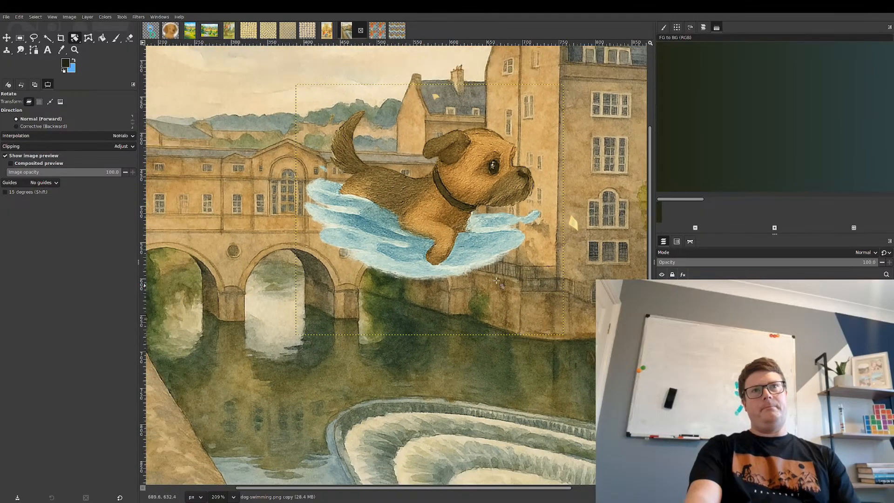
scroll(497, 281, up, 1)
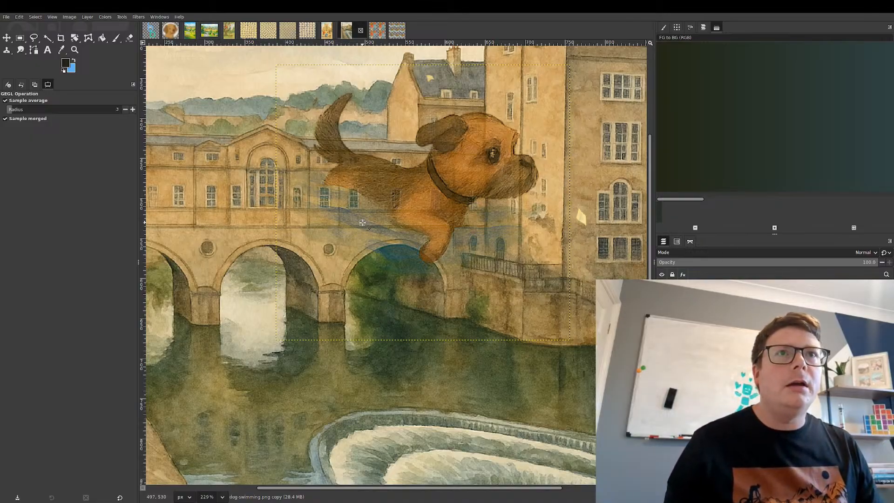
- Try Color to Alpha on the full-size dog layer, sampling different blues from its splash and checking it with the painting hidden and shown
click(406, 228)
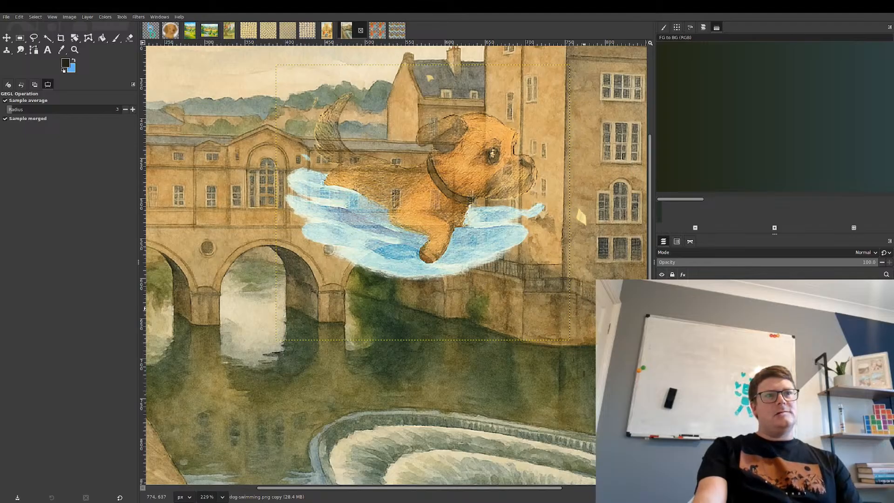
click(376, 214)
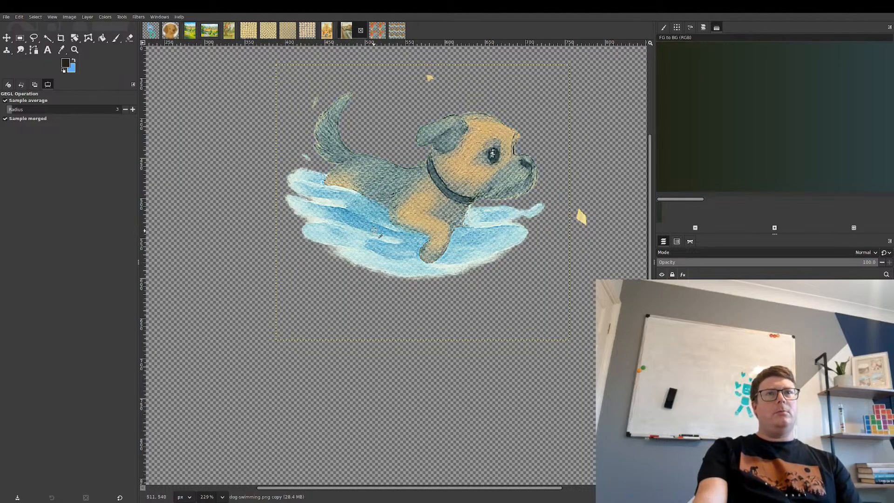
click(374, 229)
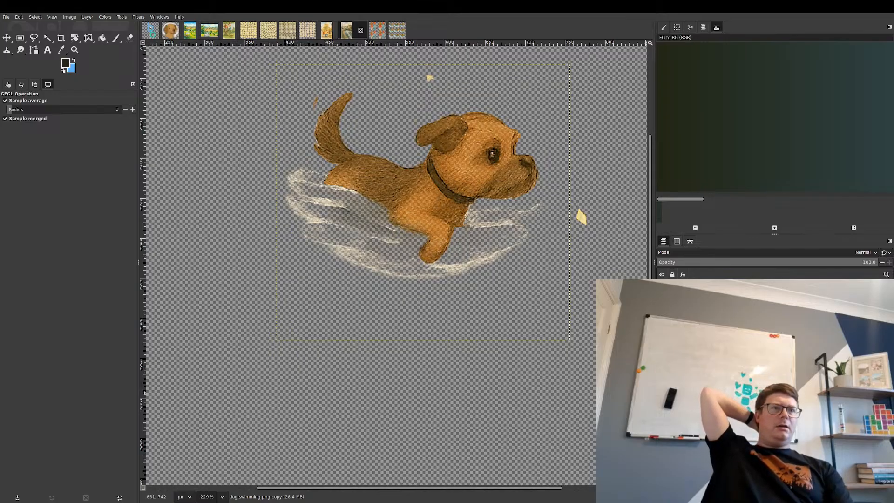
click(661, 392)
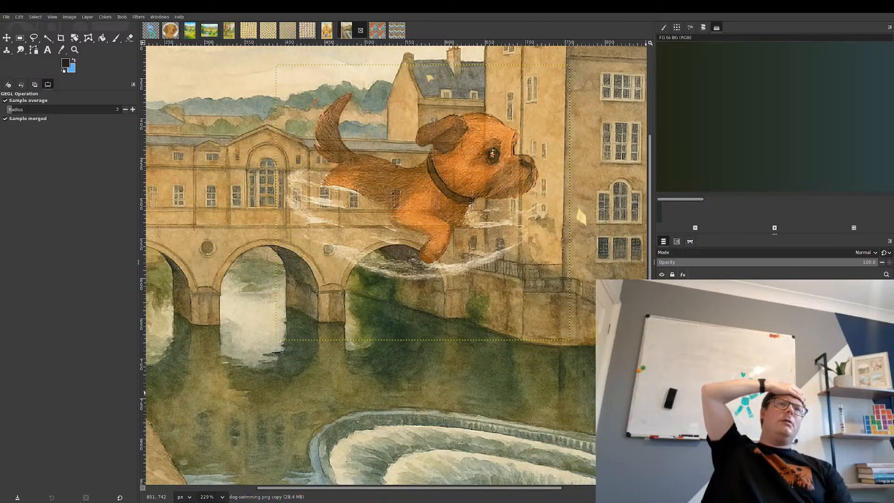
click(479, 208)
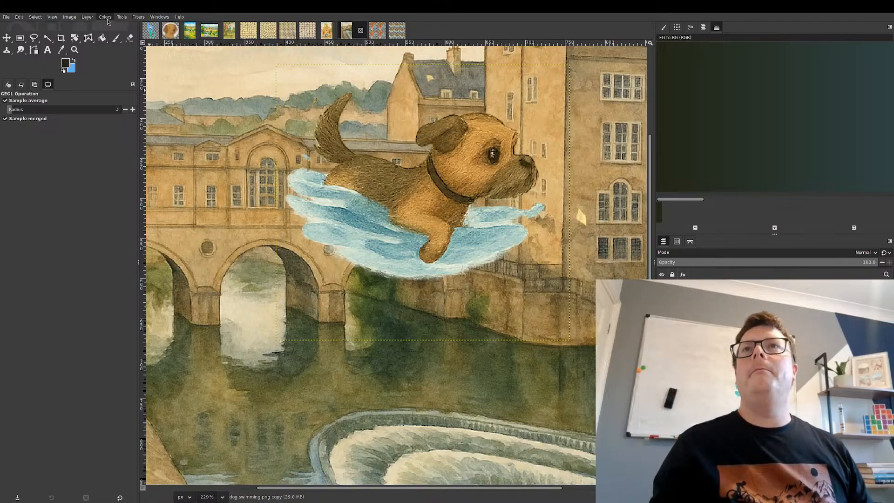
- Restart Color to Alpha on the dog layer, hide the painting behind it, and sample the removal colour from the blue splash
click(118, 213)
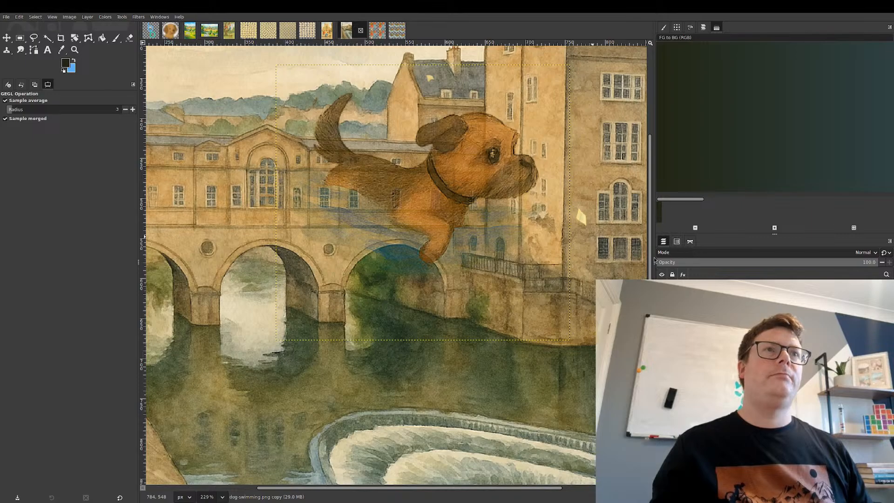
drag(654, 265, 632, 207)
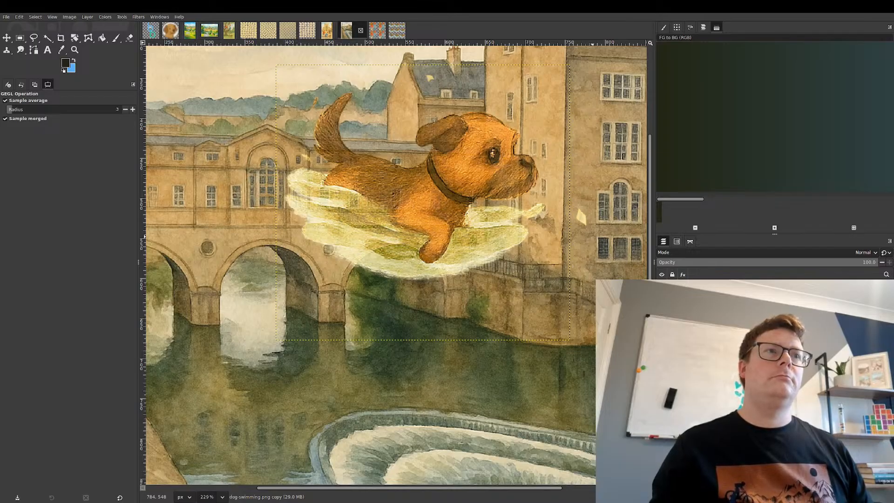
click(661, 307)
click(662, 301)
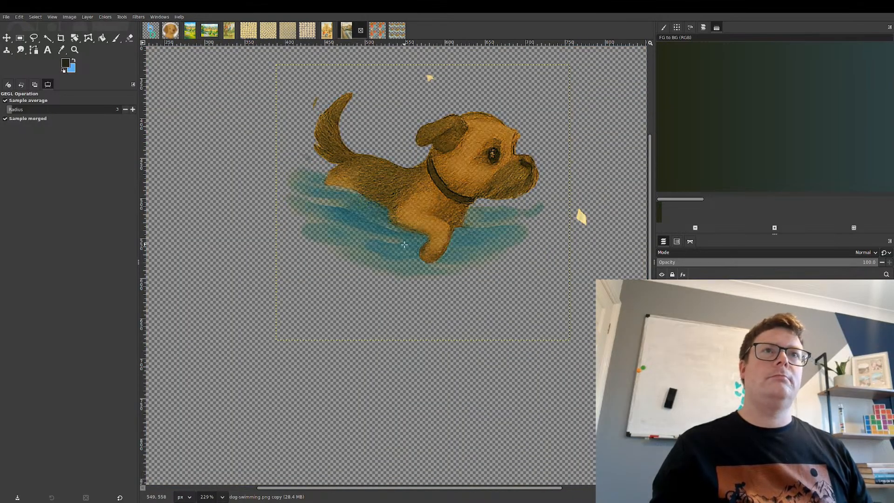
click(368, 217)
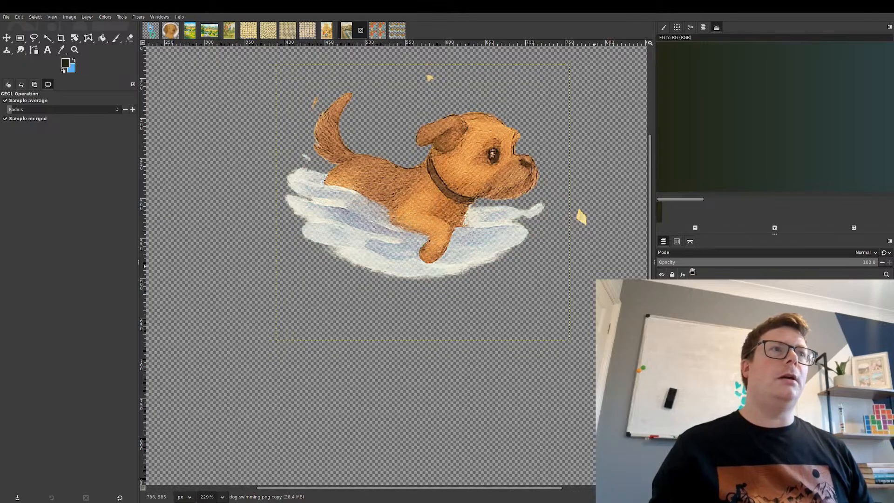
- Try other Color to Alpha threshold settings on the dog, comparing the splash with the painting shown and hidden
click(668, 267)
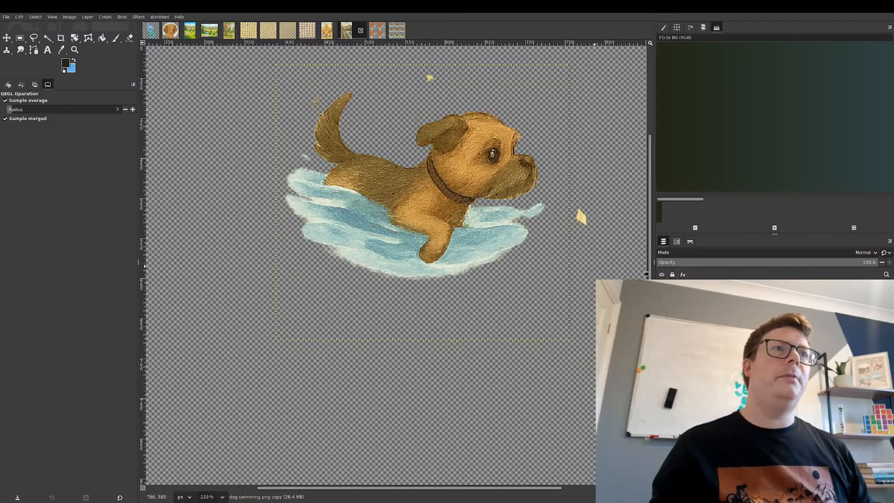
drag(647, 273, 712, 271)
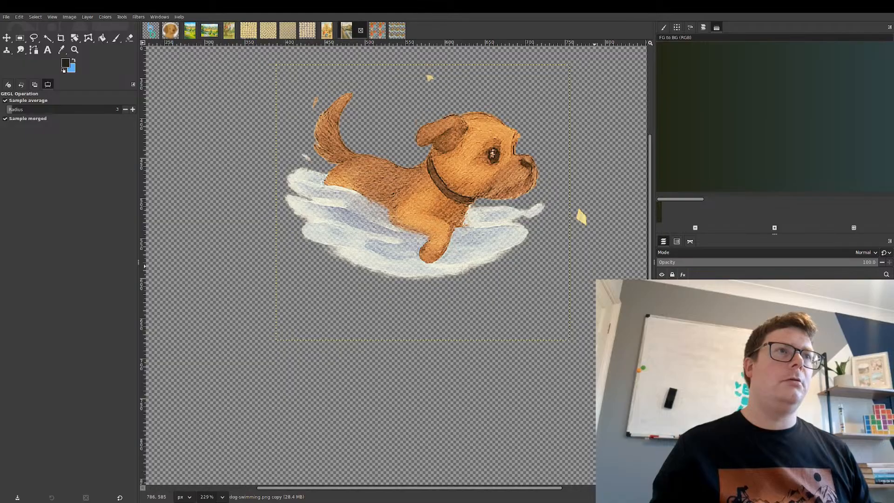
click(662, 321)
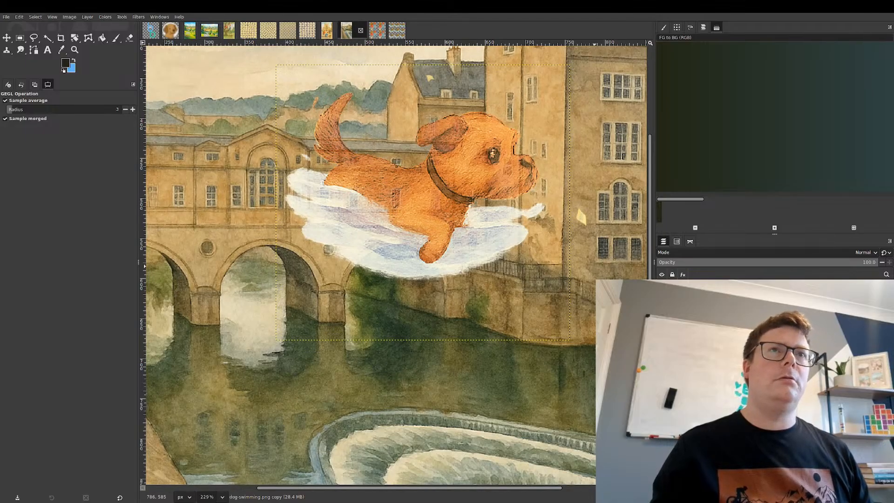
click(661, 321)
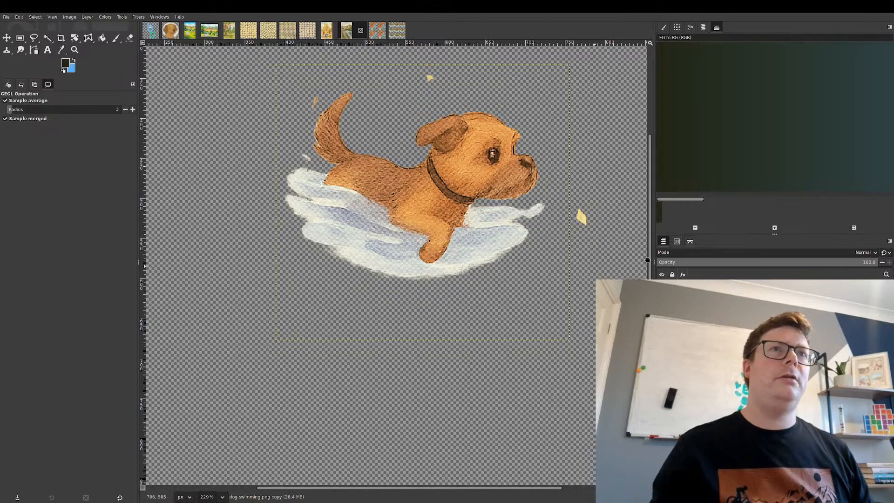
- Adjust the Color to Alpha thresholds for the dog's splash, apply the filter with the painting shown, and move the dog down over the dark water
drag(657, 260, 618, 263)
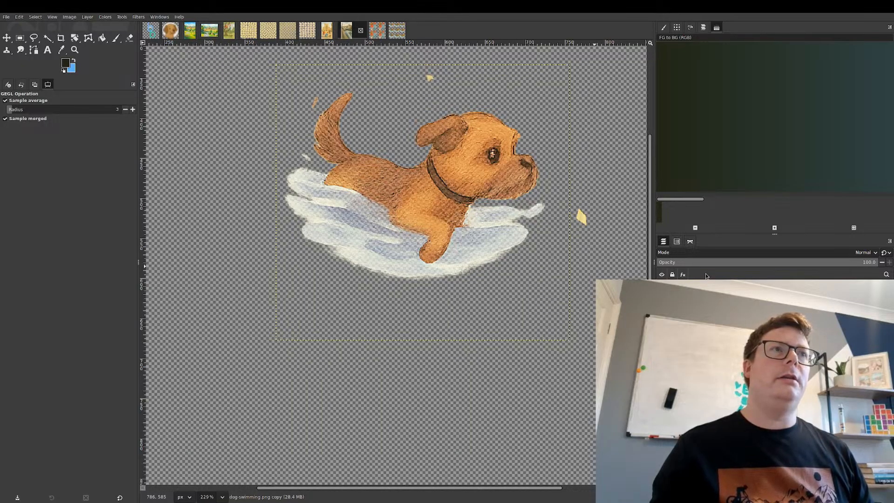
drag(686, 273, 630, 269)
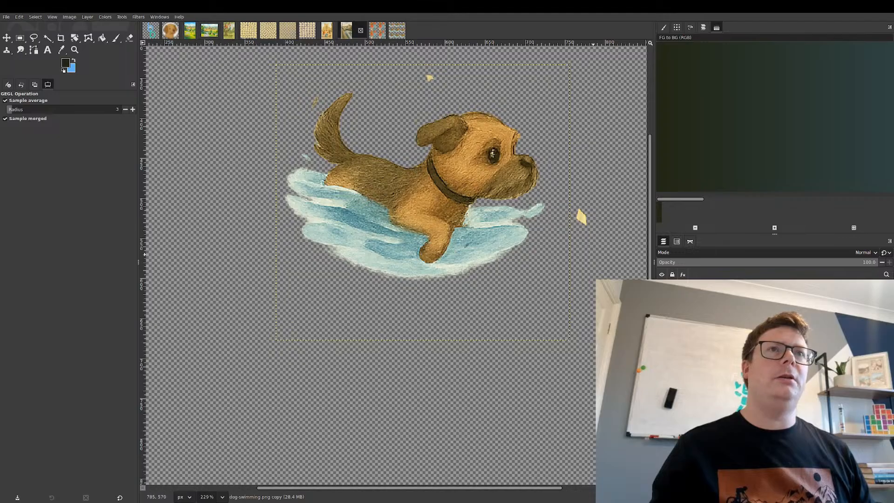
mouse_move(627, 260)
mouse_down()
mouse_move(664, 258)
mouse_move(626, 260)
mouse_up()
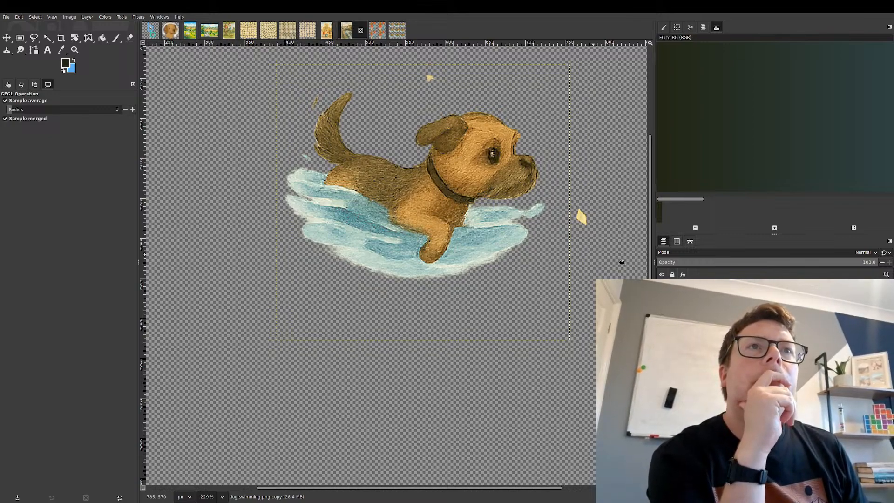
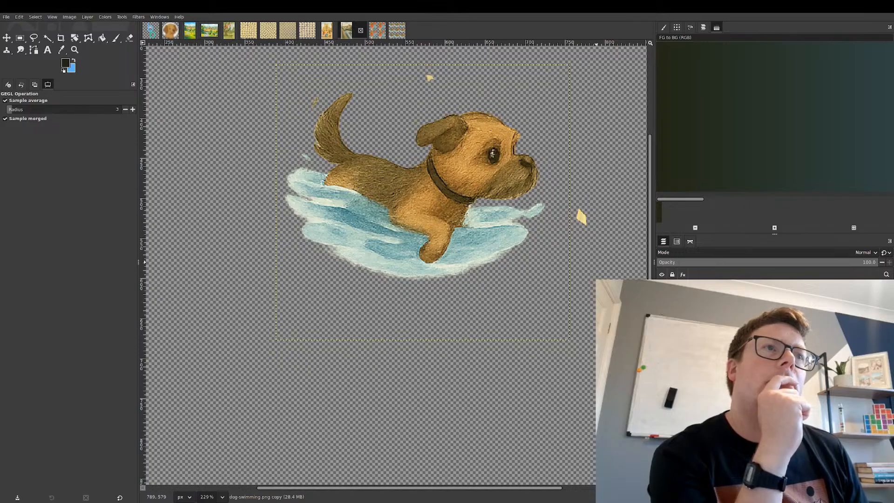
click(662, 298)
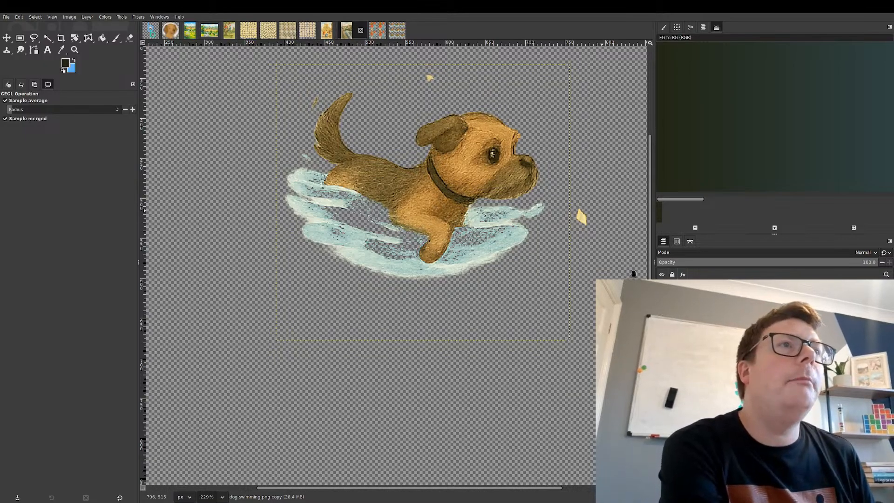
click(662, 302)
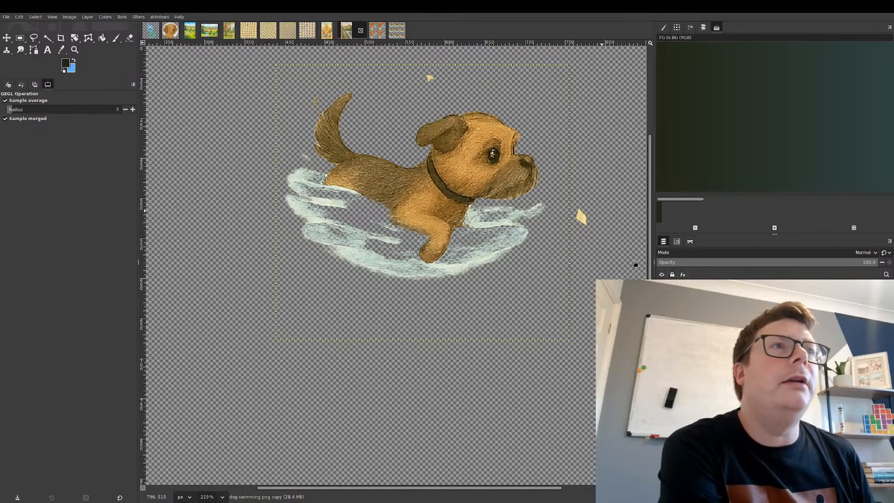
mouse_move(636, 263)
mouse_down()
mouse_move(604, 259)
mouse_move(657, 261)
mouse_move(605, 258)
mouse_move(646, 257)
mouse_move(624, 258)
mouse_up()
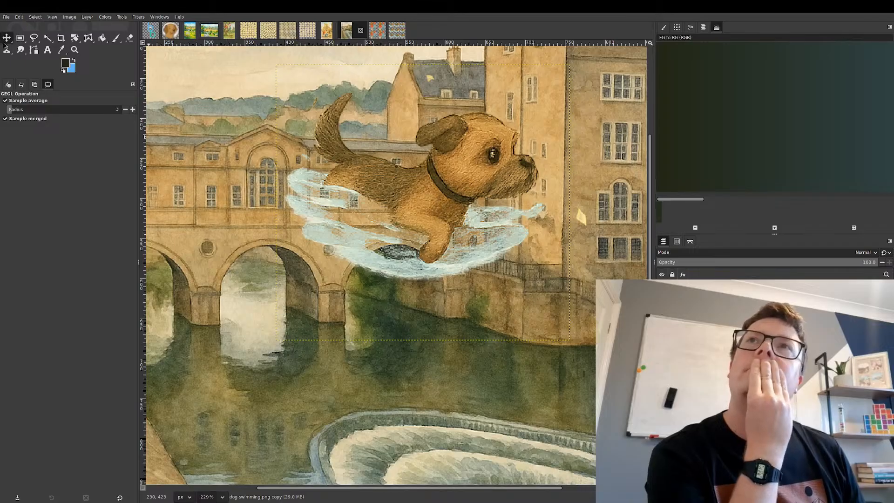
key(m)
drag(466, 189, 526, 277)
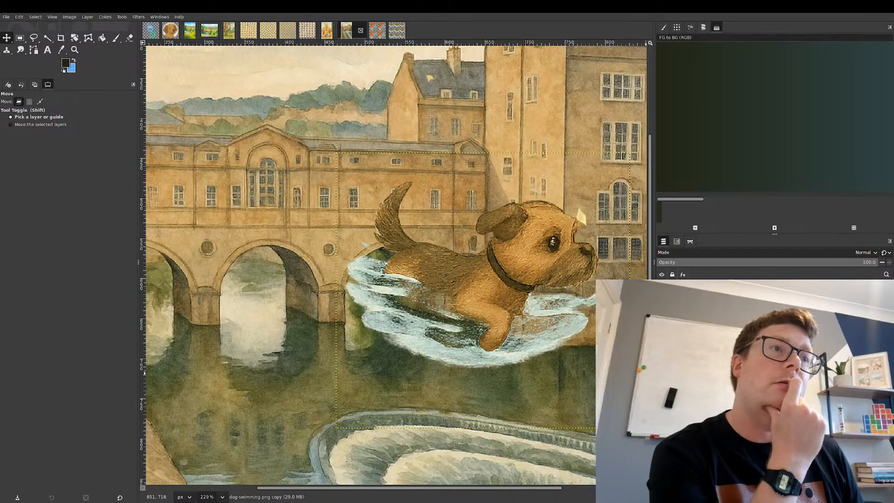
- Hide the painting and apply Color to Alpha to the dog again, adjusting the thresholds until only thin white ripples of the splash remain
click(661, 379)
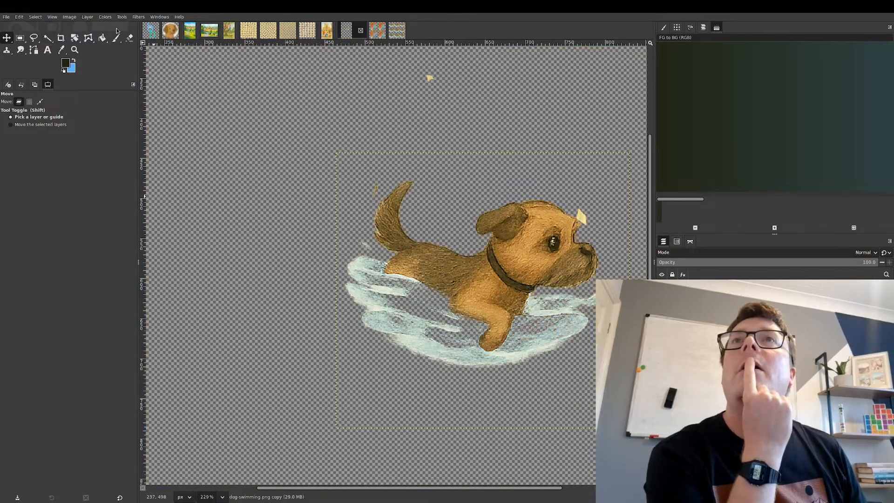
click(138, 217)
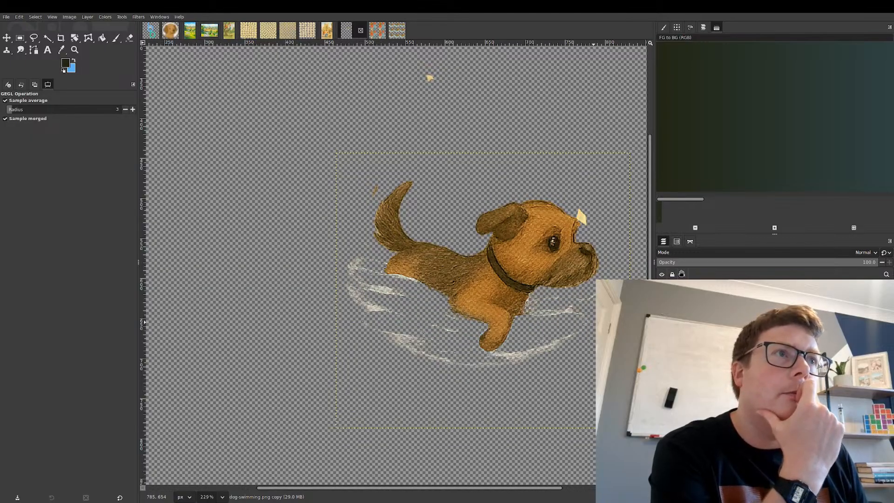
drag(682, 273, 651, 273)
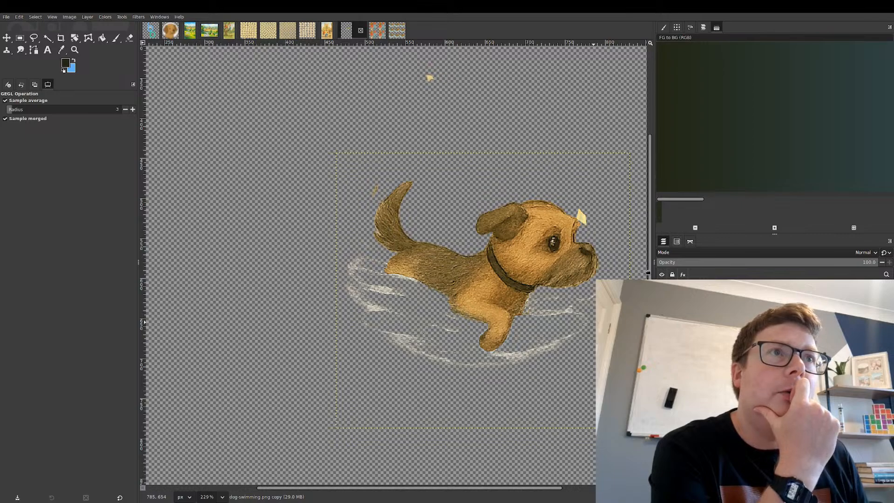
mouse_move(648, 272)
mouse_down()
mouse_move(617, 261)
mouse_move(632, 259)
mouse_move(587, 261)
mouse_move(617, 259)
mouse_move(602, 262)
mouse_up()
click(641, 298)
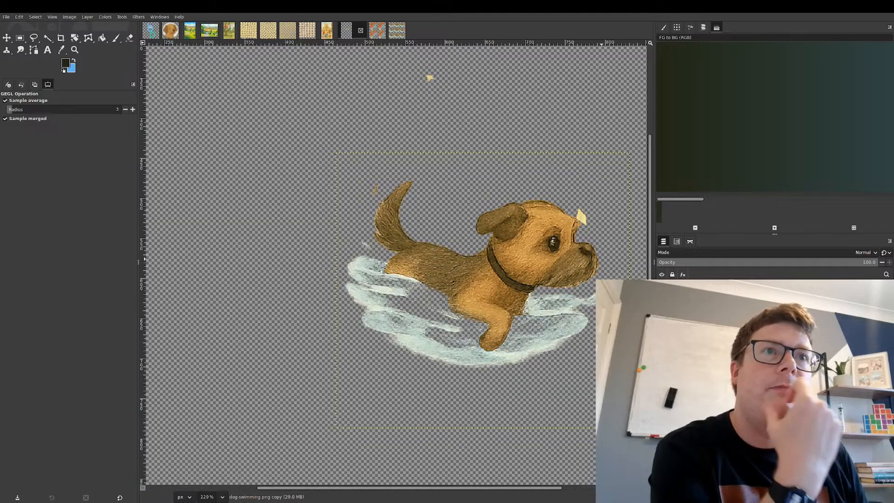
click(641, 298)
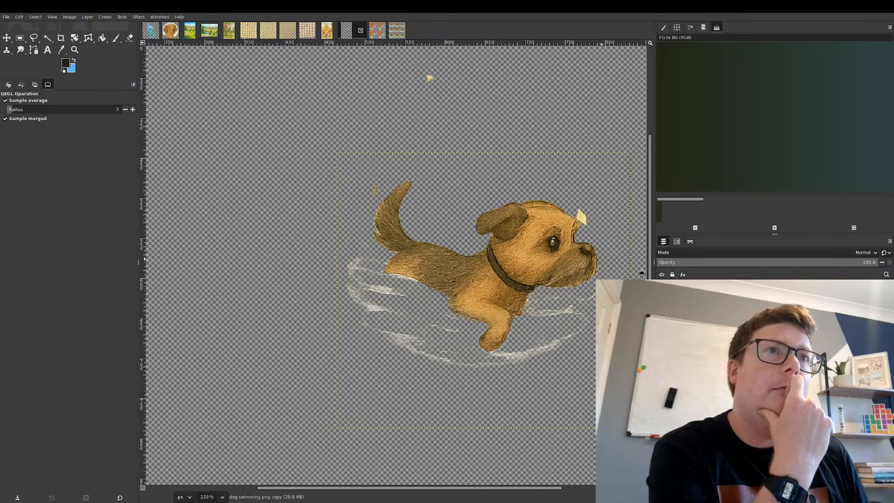
mouse_move(641, 272)
mouse_down()
mouse_move(596, 266)
mouse_move(635, 266)
mouse_up()
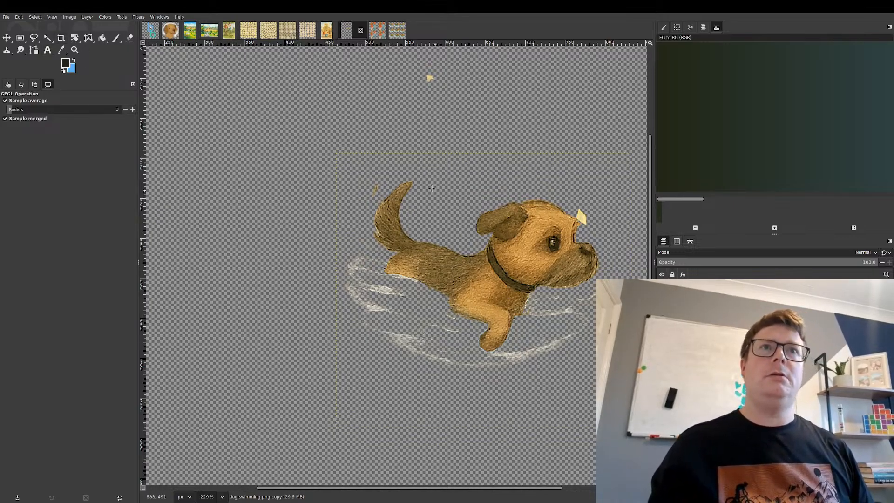
- Rectangle-select the stray speck beside the dog's tail, delete it and clear the selection
click(20, 37)
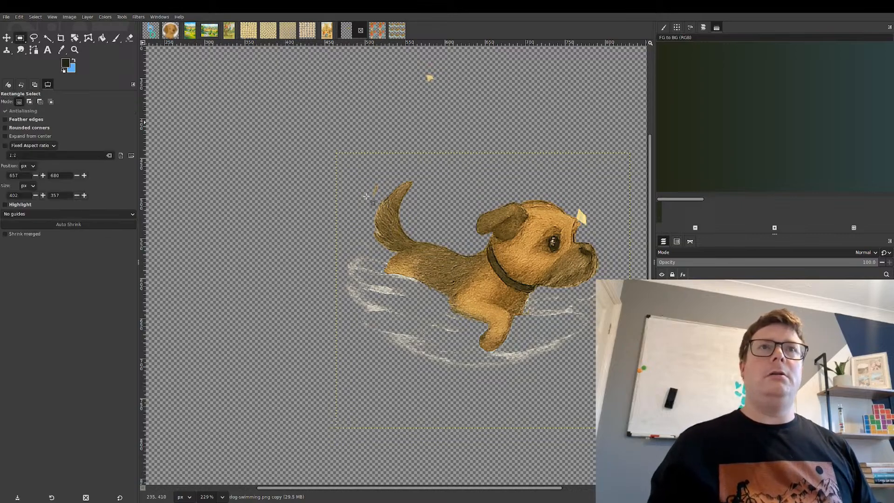
drag(362, 179, 380, 200)
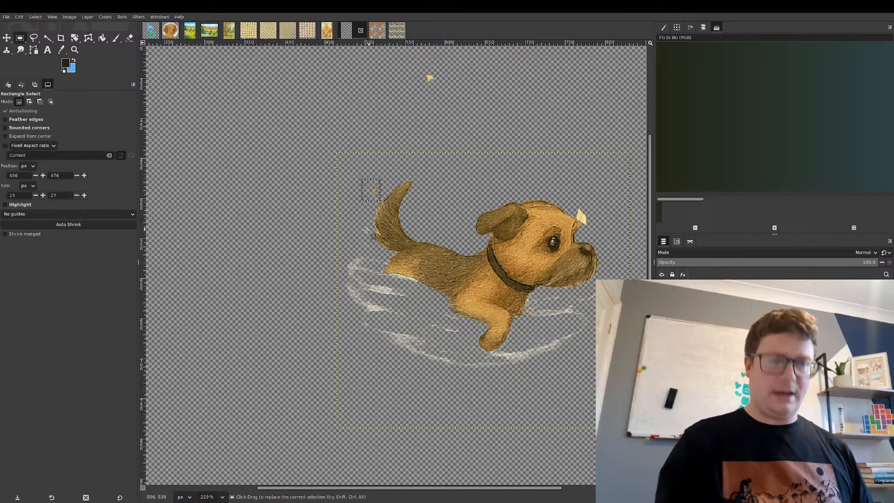
key(Delete)
click(470, 192)
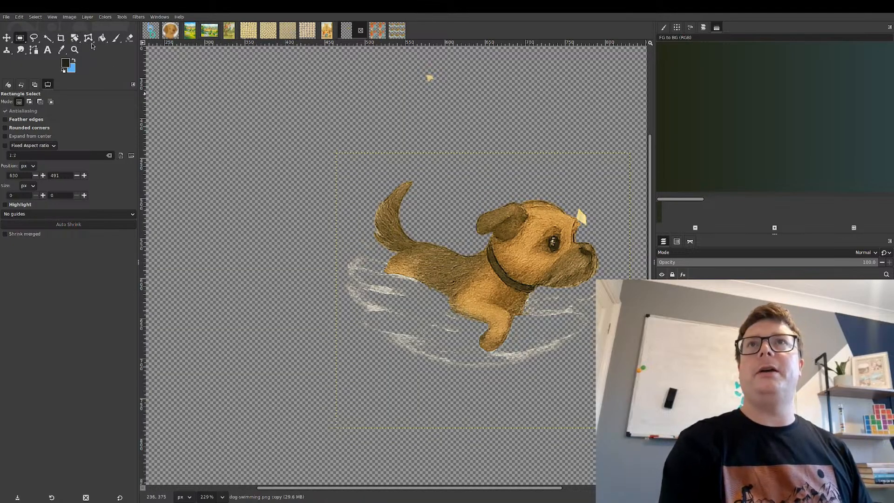
- Show the painting and shrink the dog layer proportionally to about 20% of its size with Unified Transform
click(74, 38)
click(521, 216)
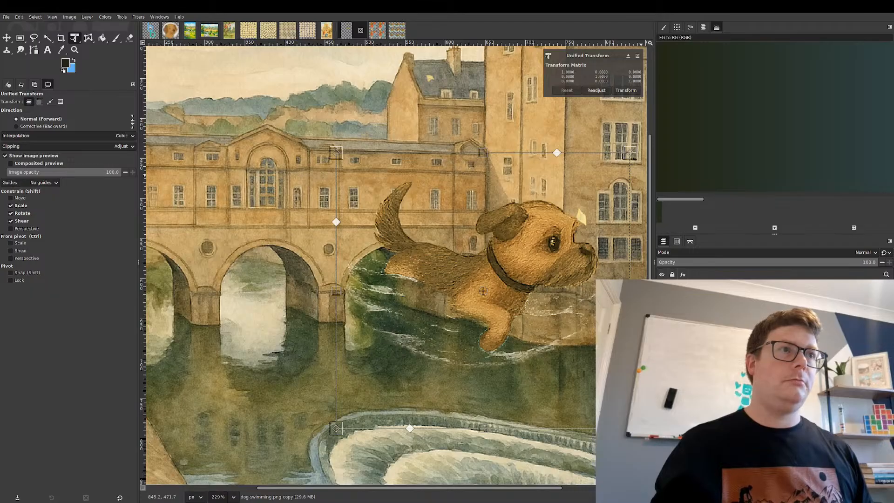
click(713, 307)
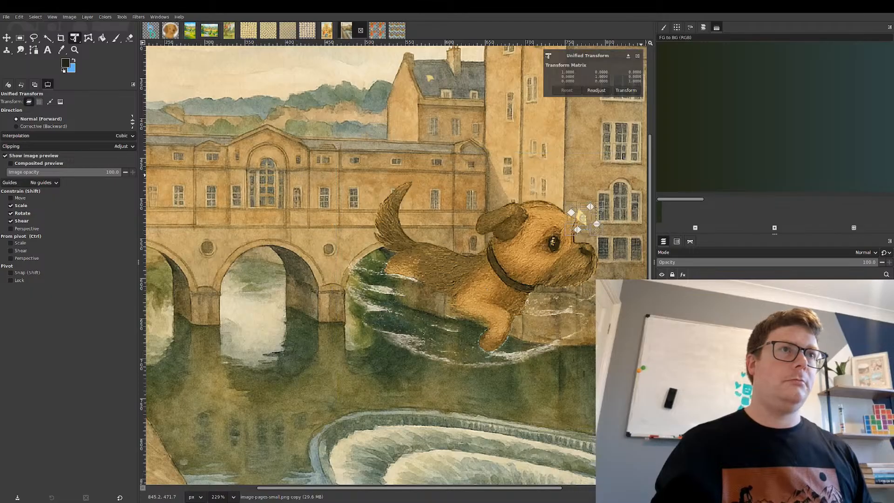
click(698, 382)
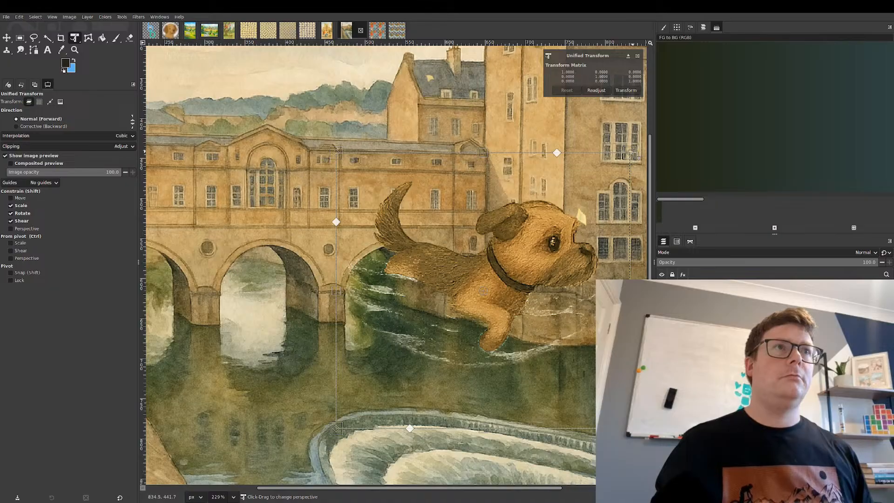
drag(630, 153, 394, 373)
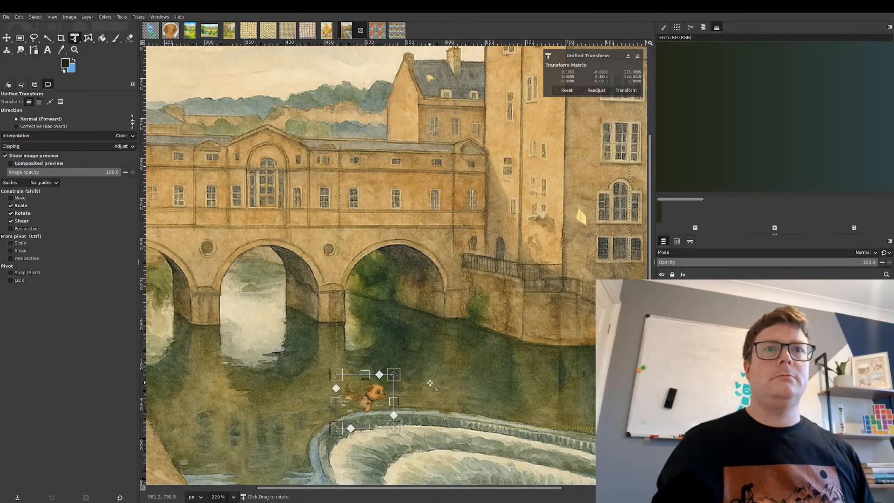
click(21, 38)
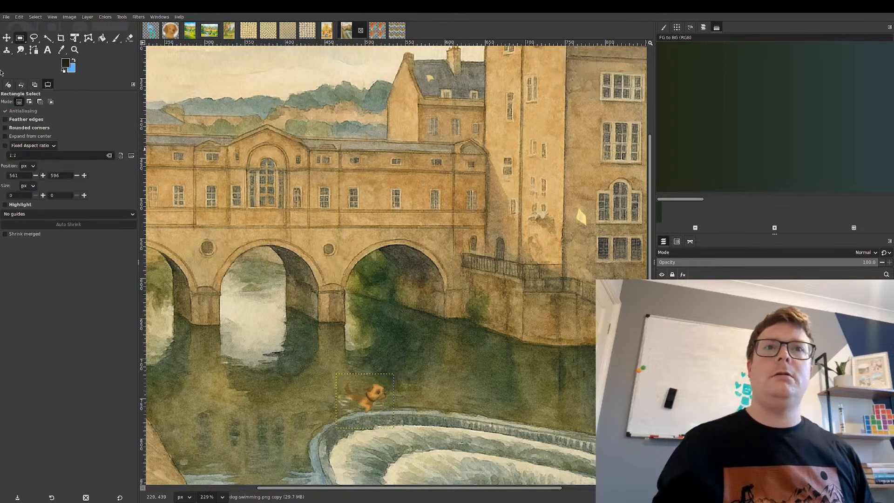
- Move the small dog into the river just above the weir, close to the bank where the two children stand
click(7, 38)
drag(369, 400, 551, 404)
scroll(413, 358, down, 4)
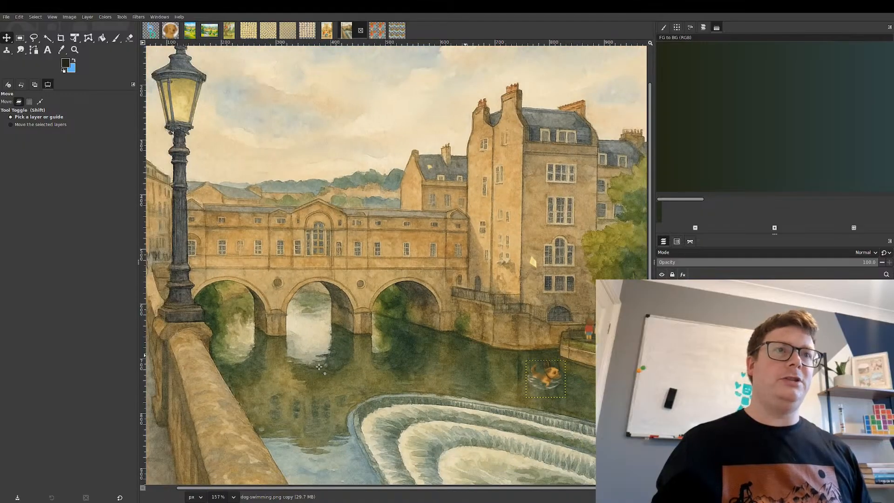
scroll(473, 366, up, 4)
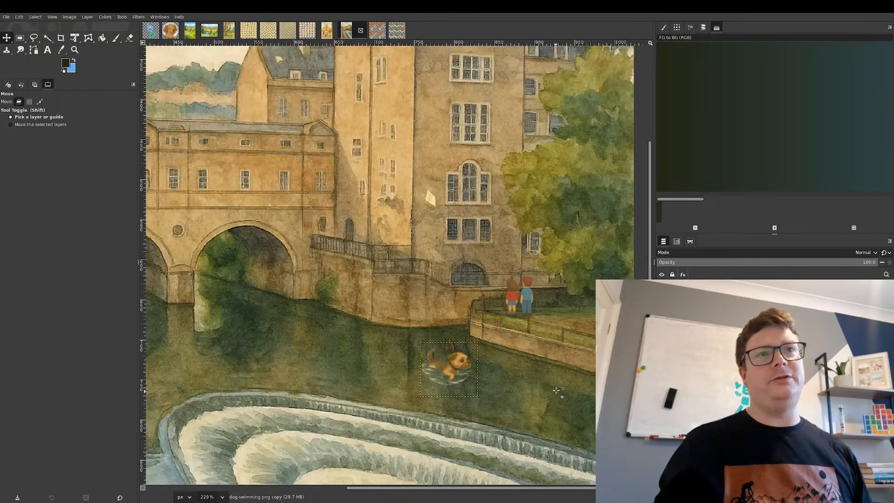
scroll(473, 366, down, 6)
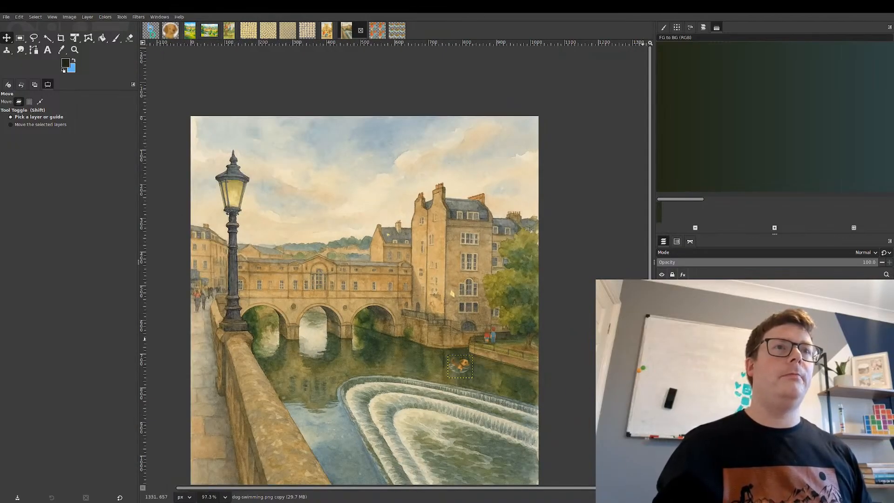
scroll(365, 265, down, 5)
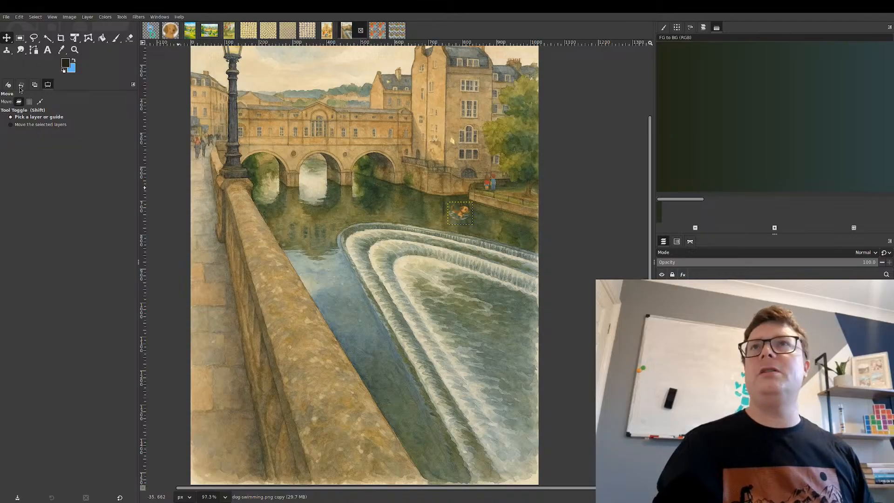
mouse_move(460, 213)
mouse_down()
mouse_move(347, 320)
mouse_move(323, 285)
mouse_move(311, 238)
mouse_move(389, 382)
mouse_move(349, 321)
mouse_move(303, 216)
mouse_move(312, 239)
mouse_move(314, 192)
mouse_move(493, 204)
mouse_move(493, 224)
mouse_move(515, 234)
mouse_move(474, 219)
mouse_up()
- Shrink the dog further to about 79% with Unified Transform and flip it horizontally
ctrl+scroll(493, 226, up, 5)
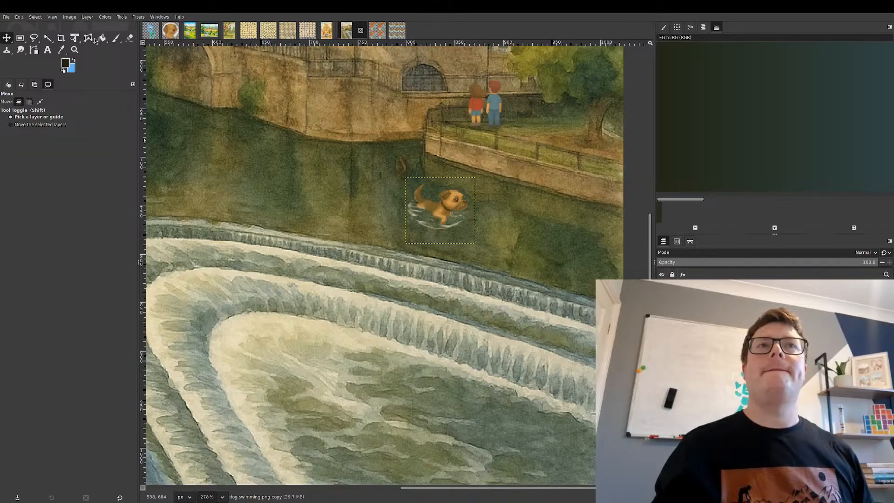
click(75, 39)
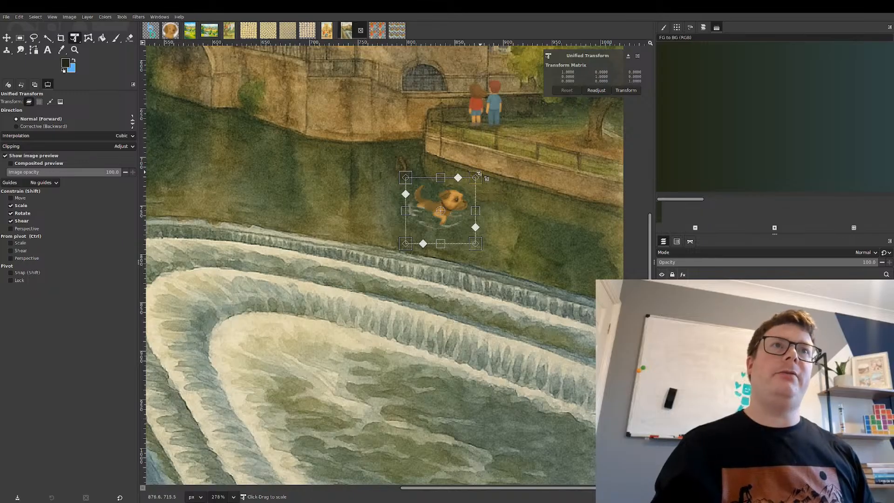
drag(476, 175, 460, 192)
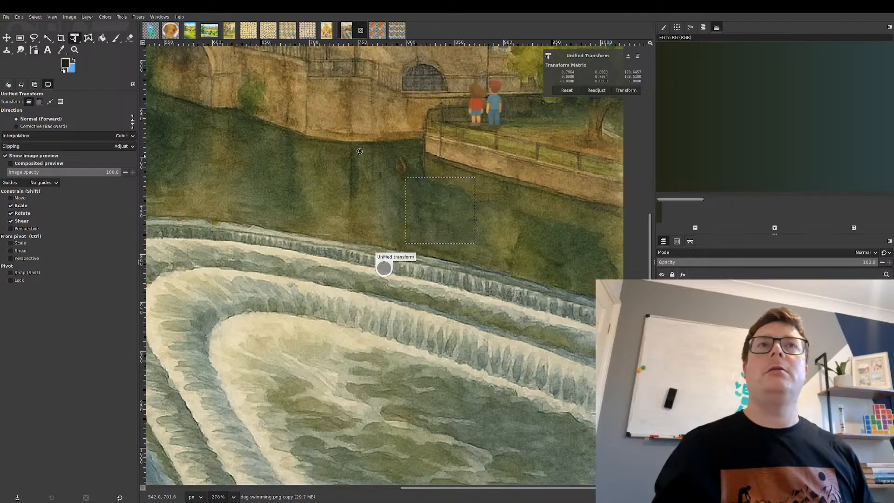
key(shift+f)
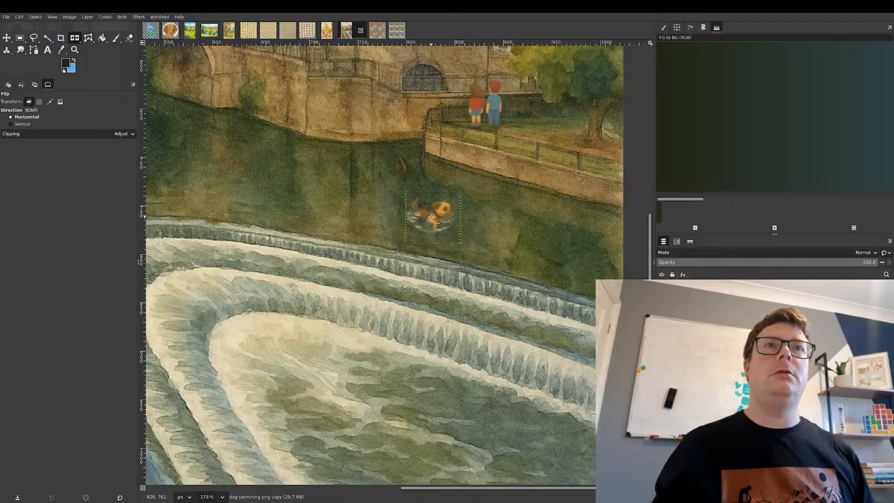
click(432, 217)
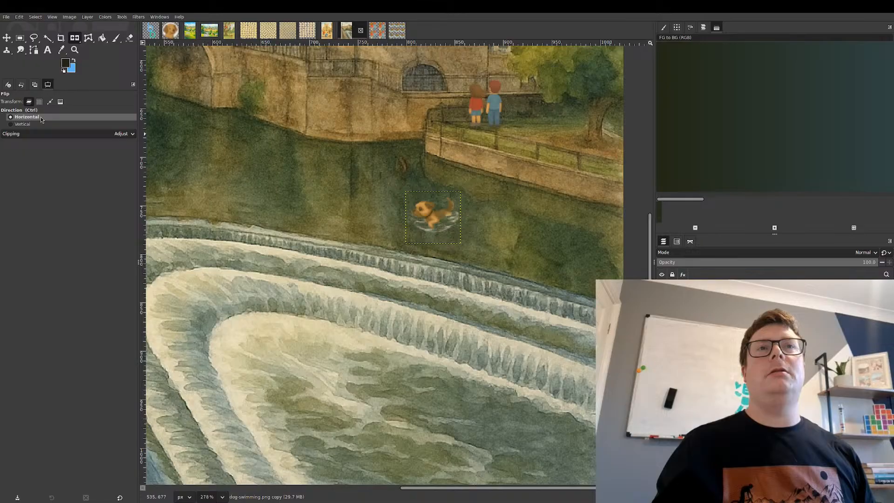
- Apply a sharpening filter to the small dog layer and make the bridge painting the active layer
scroll(447, 200, up, 5)
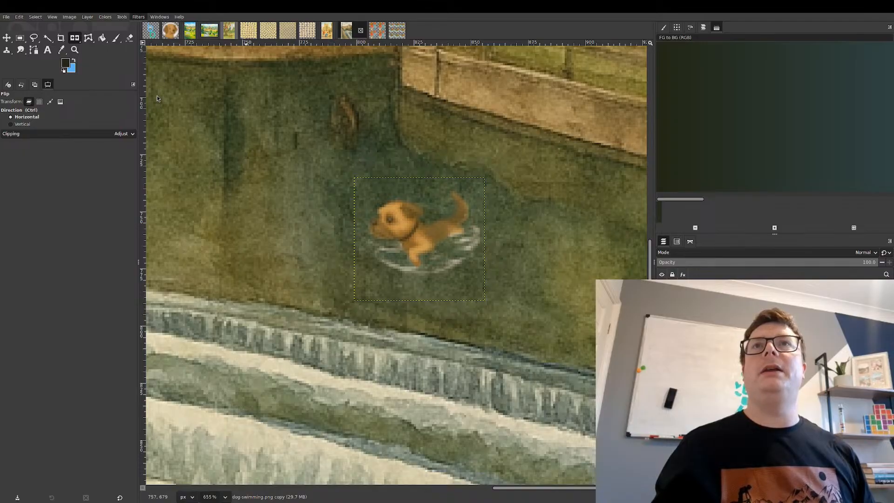
click(276, 103)
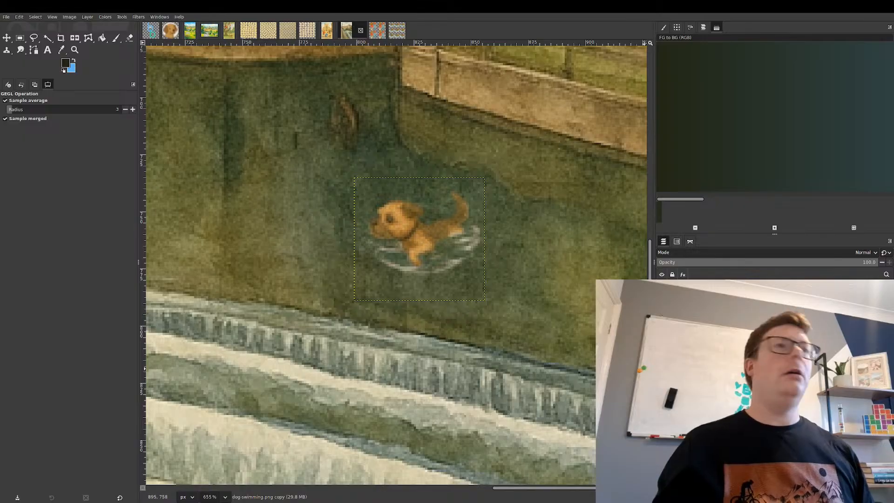
click(726, 326)
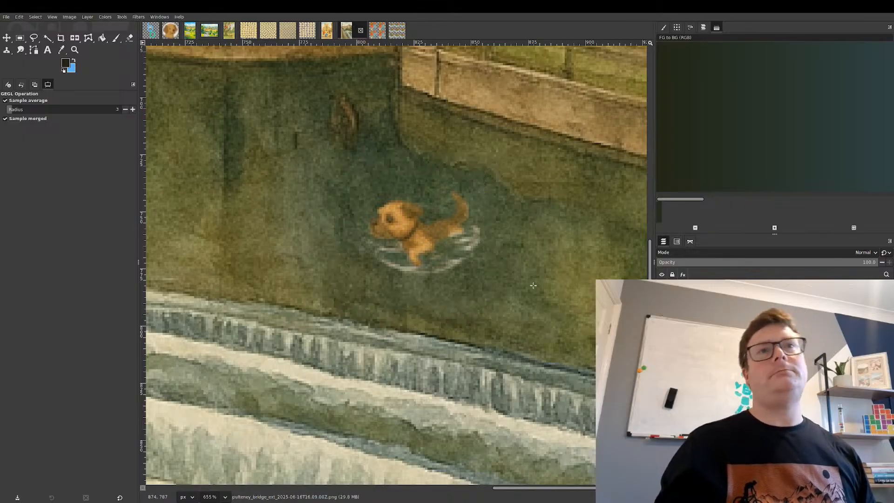
scroll(575, 258, down, 3)
scroll(561, 260, down, 2)
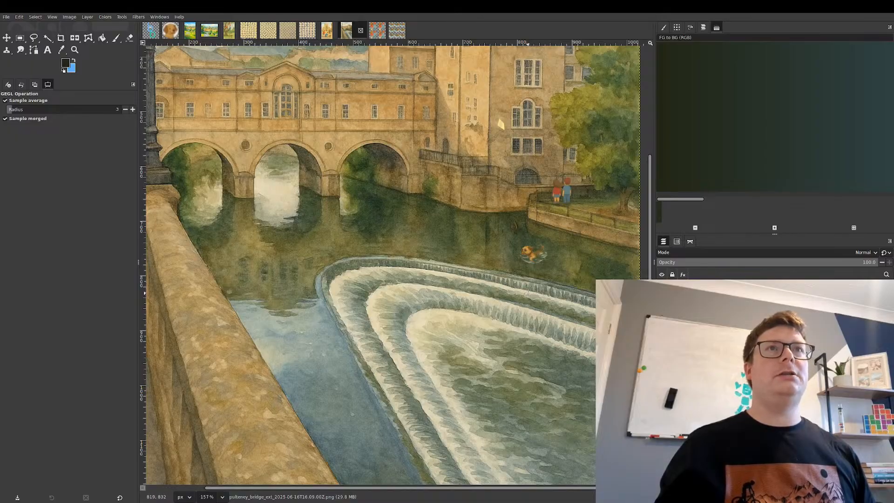
- Make the layer of the small picture page drifting in front of the tall building active and adjust its tones with Curves
scroll(527, 294, down, 2)
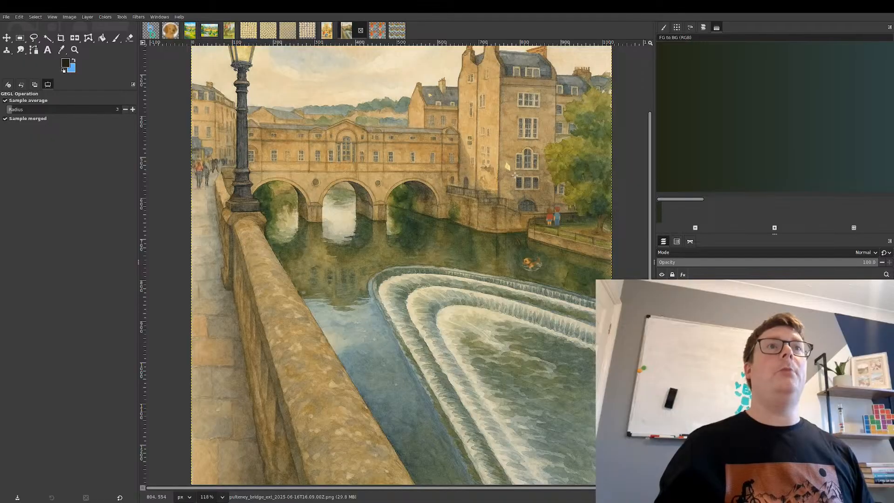
scroll(503, 165, up, 8)
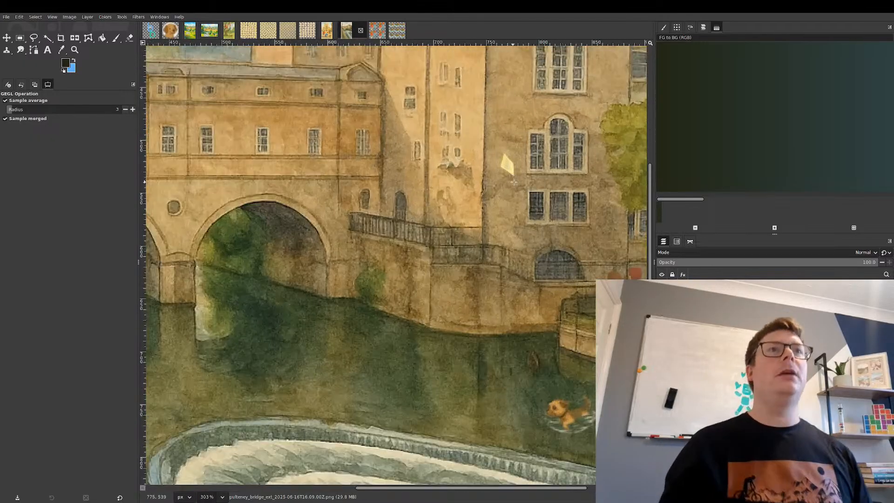
scroll(518, 188, down, 3)
scroll(633, 372, up, 5)
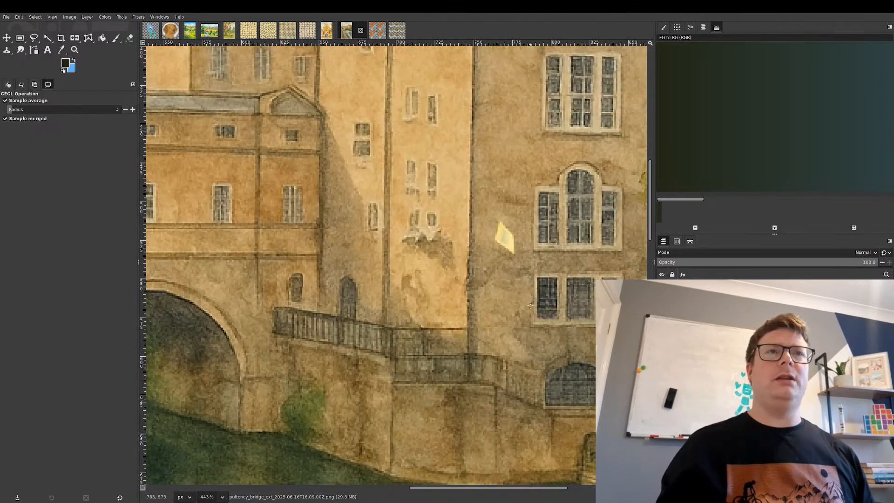
click(712, 293)
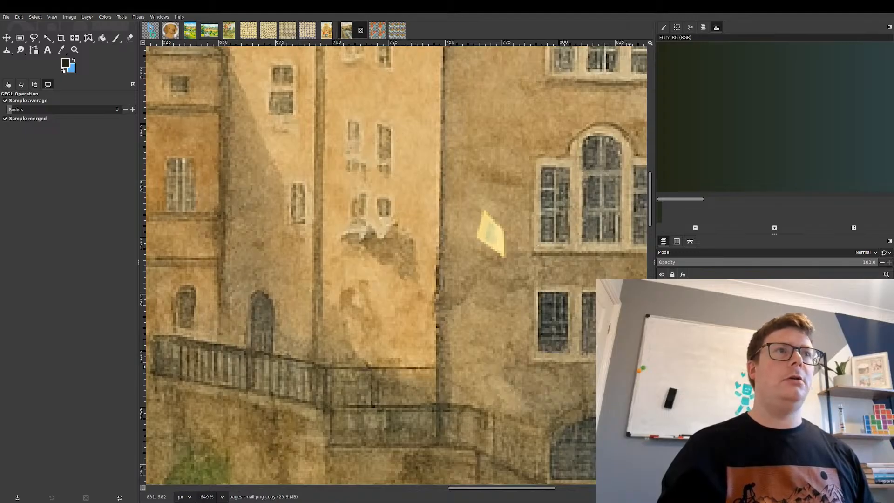
click(713, 317)
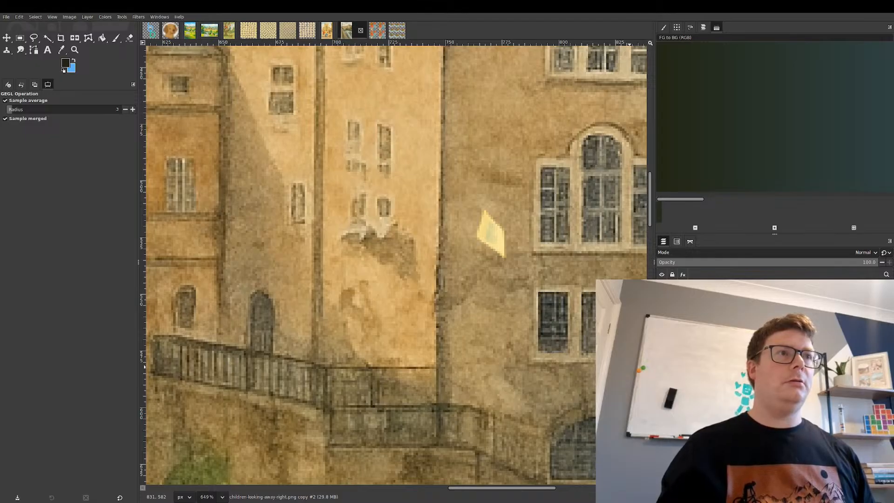
click(661, 325)
click(661, 326)
click(712, 326)
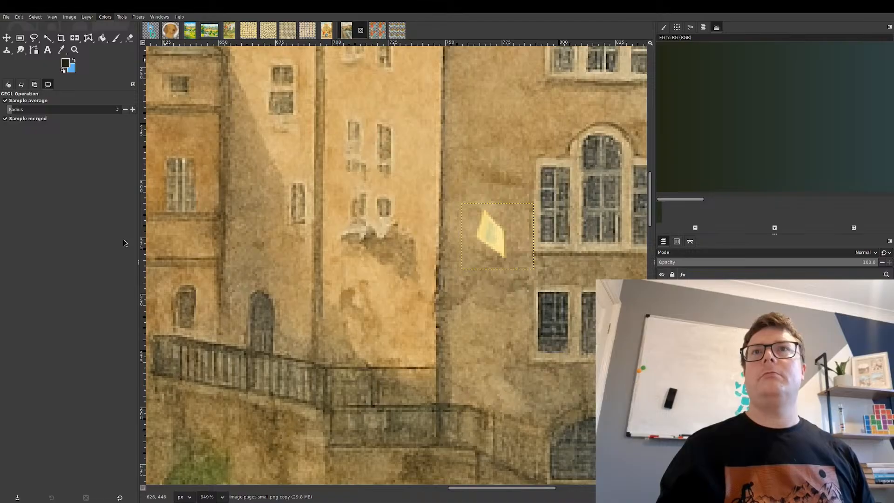
click(124, 104)
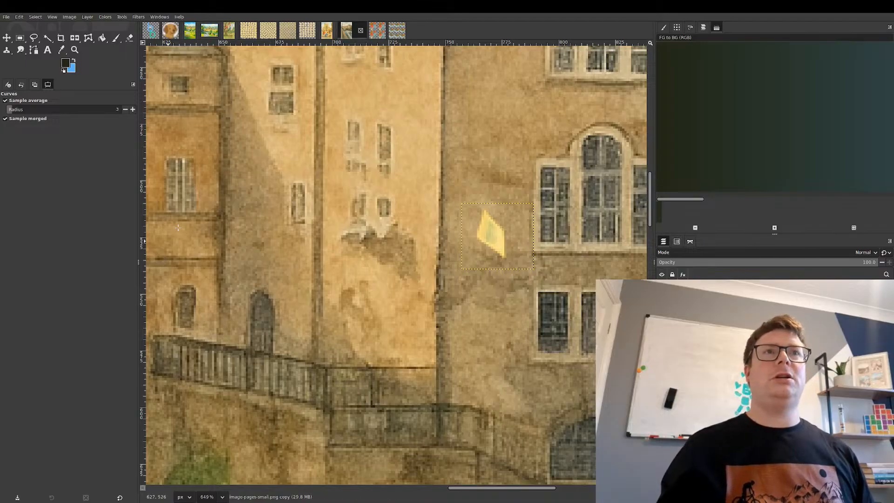
scroll(519, 252, down, 4)
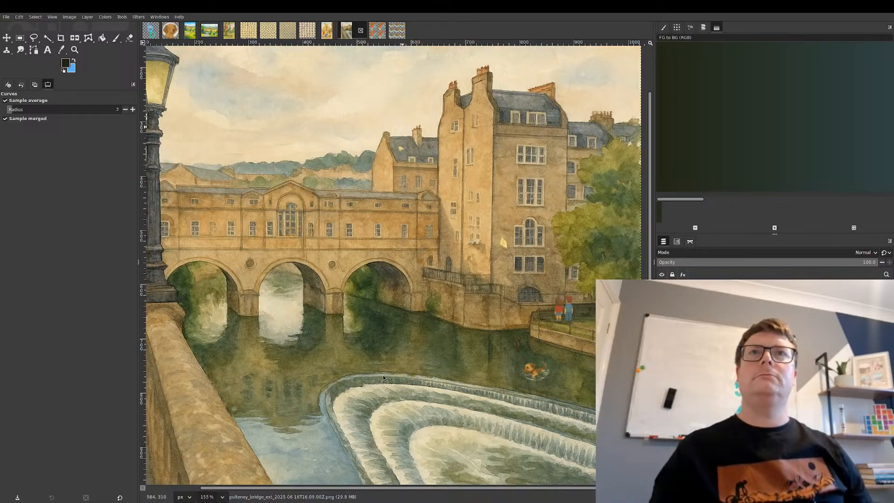
- Save the layered bridge painting, export it as pulteney_bridge_ext_2025-06-16T16.09.00Z.png and switch to Inkscape
key(ctrl+s)
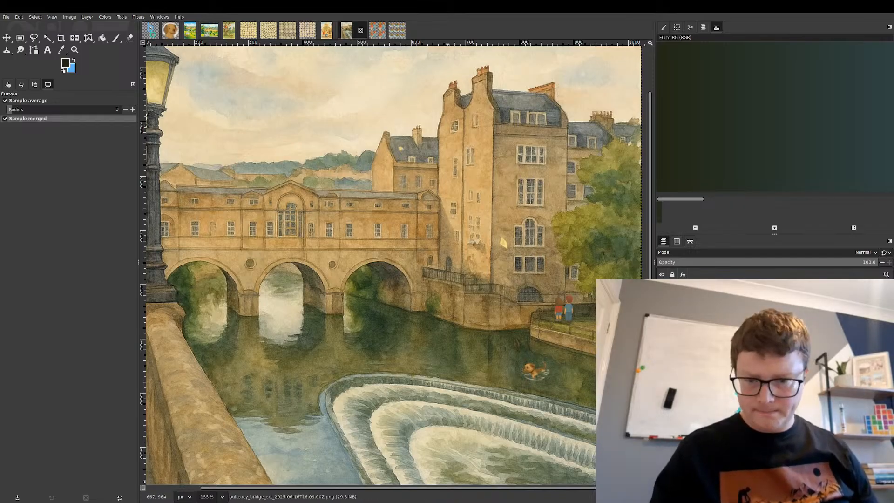
key(ctrl+e)
key(alt+Tab)
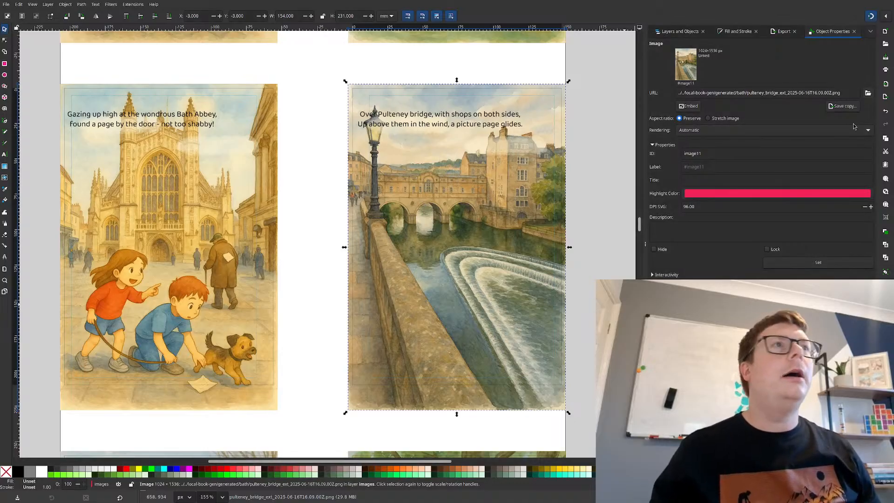
- Relink the Pulteney bridge and Bath Abbey page images to their matching edited PNG files in the local-books/bath folder
click(867, 94)
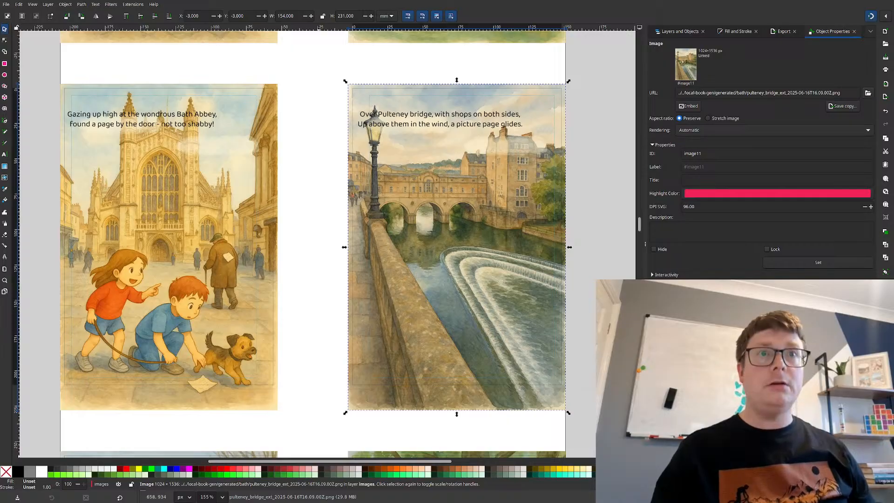
click(532, 321)
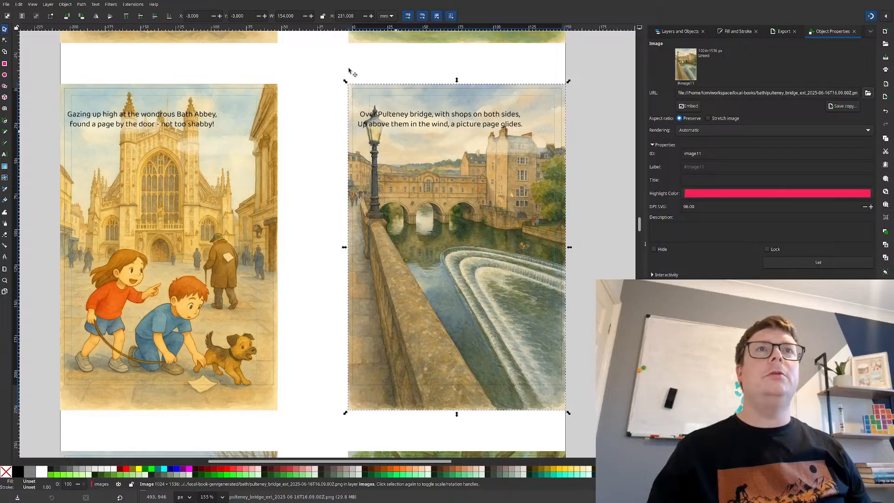
click(222, 260)
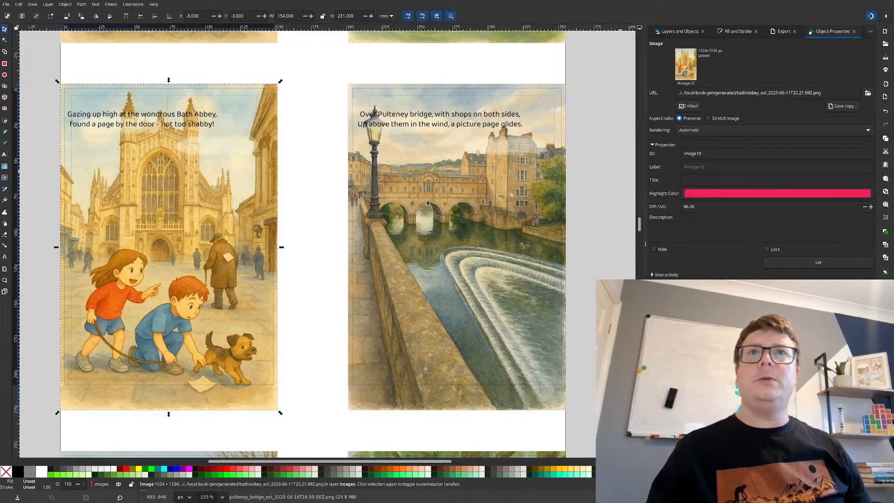
click(868, 93)
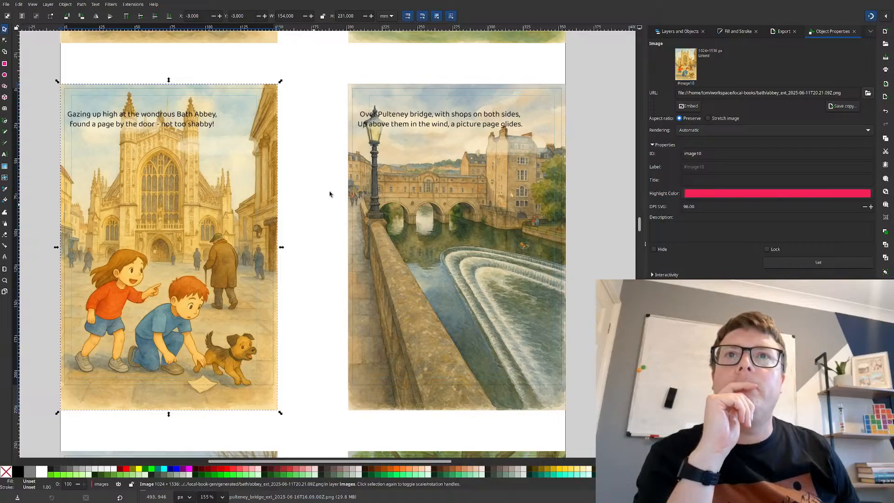
- Change "pages" to "page" in the second line of the Holburne Museum verse and deselect the text
scroll(294, 228, down, 5)
scroll(305, 224, up, 5)
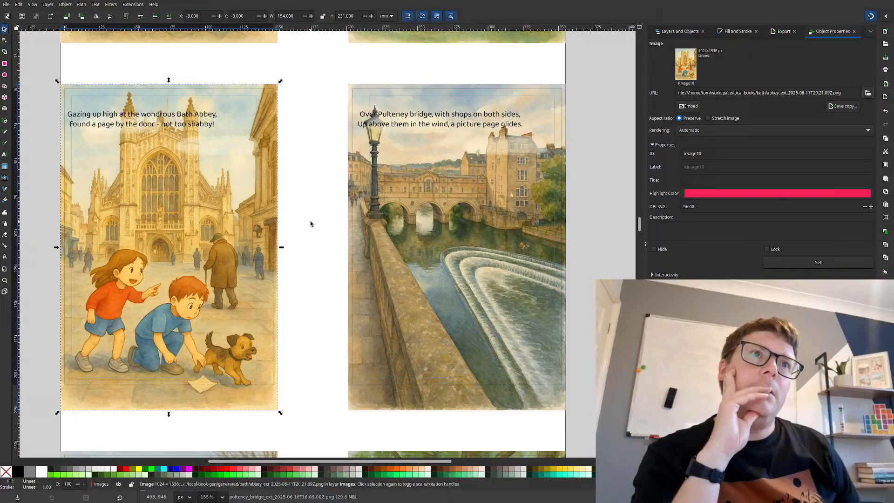
scroll(312, 221, down, 7)
scroll(313, 220, up, 3)
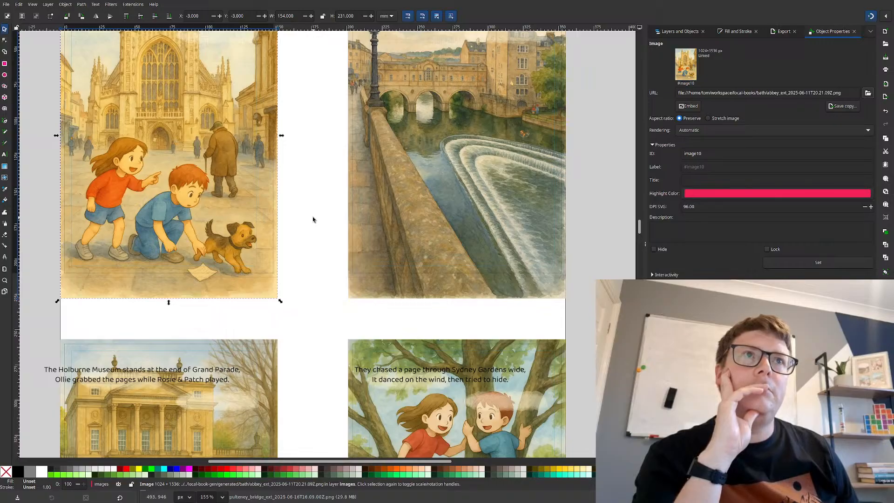
scroll(312, 219, down, 10)
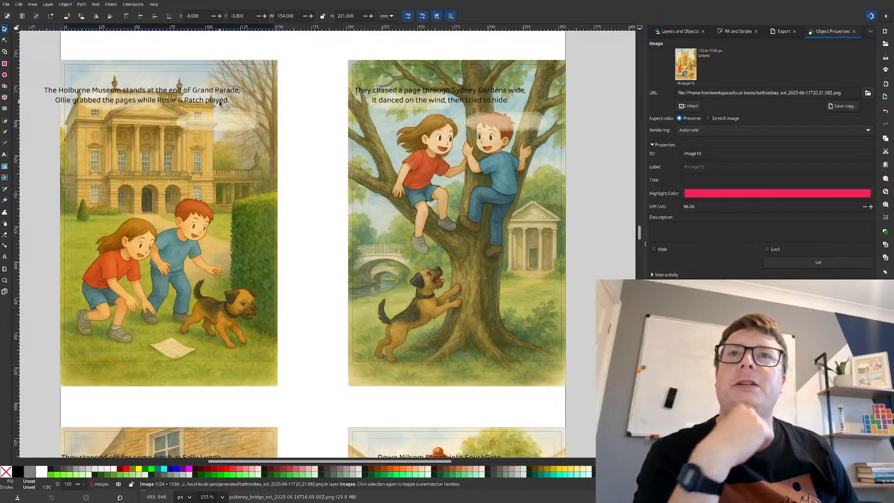
double_click(139, 101)
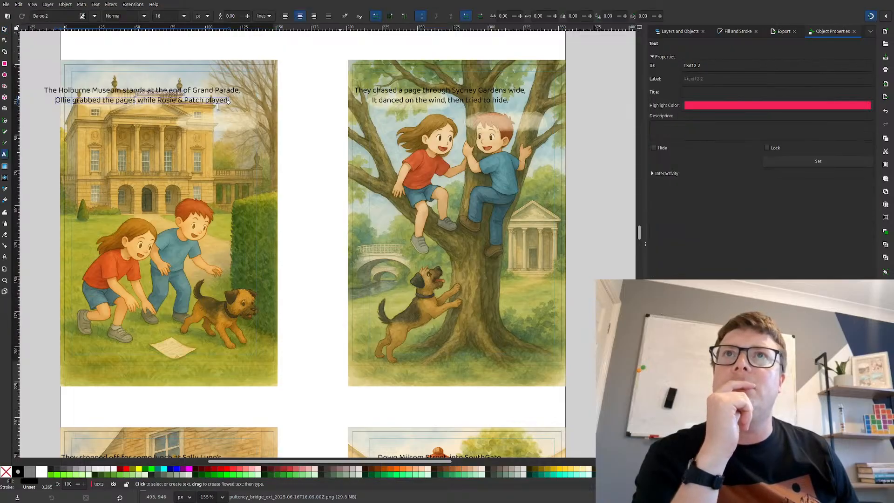
key(BackSpace)
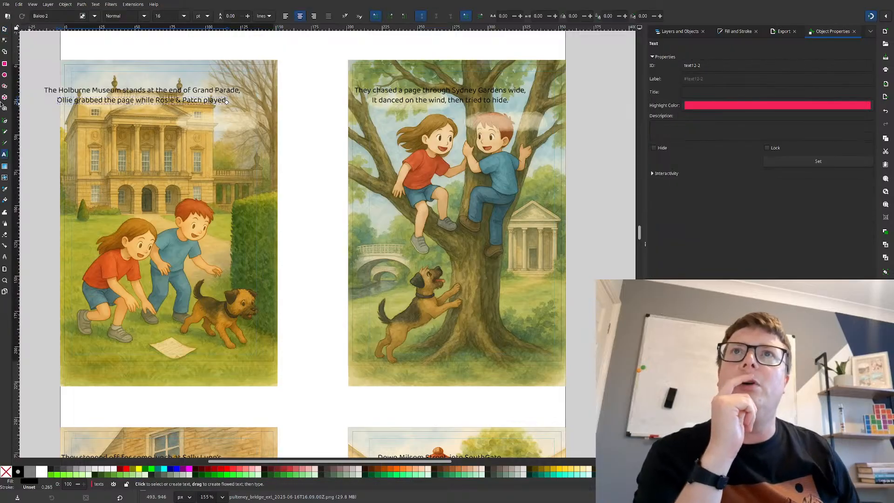
click(4, 29)
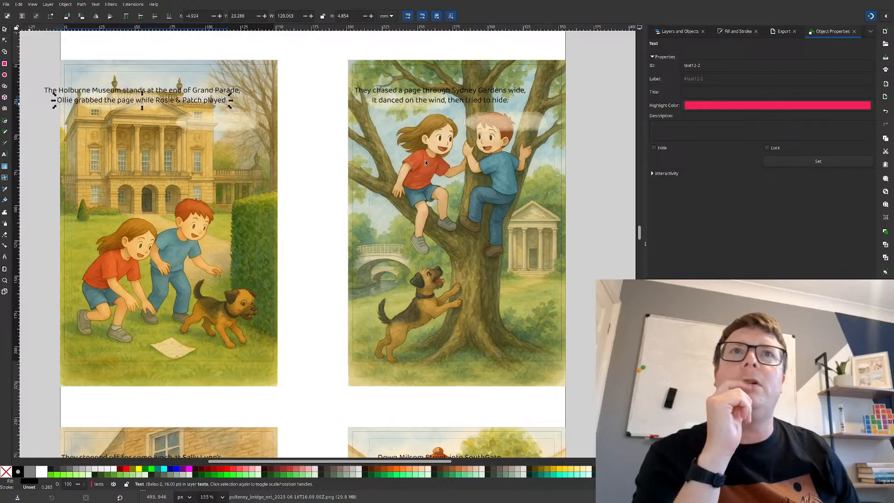
click(298, 191)
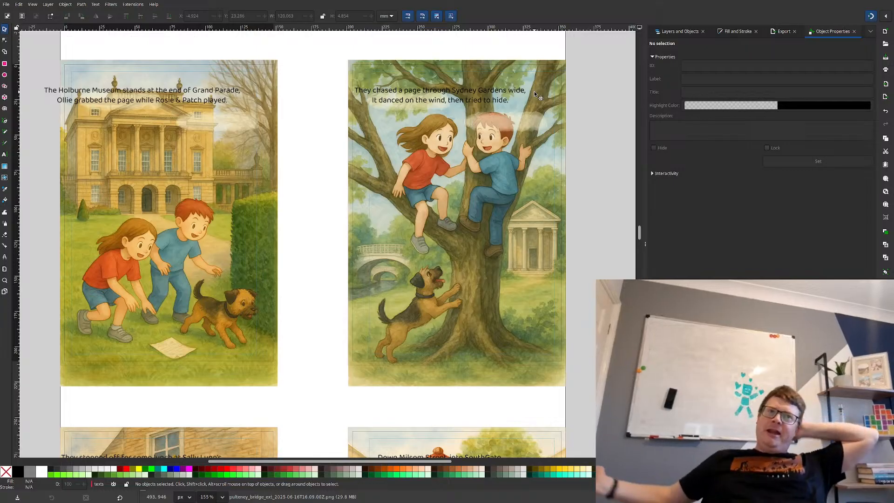
- Open the linked Sydney Gardens tree-climbing image for external editing in GIMP
click(446, 218)
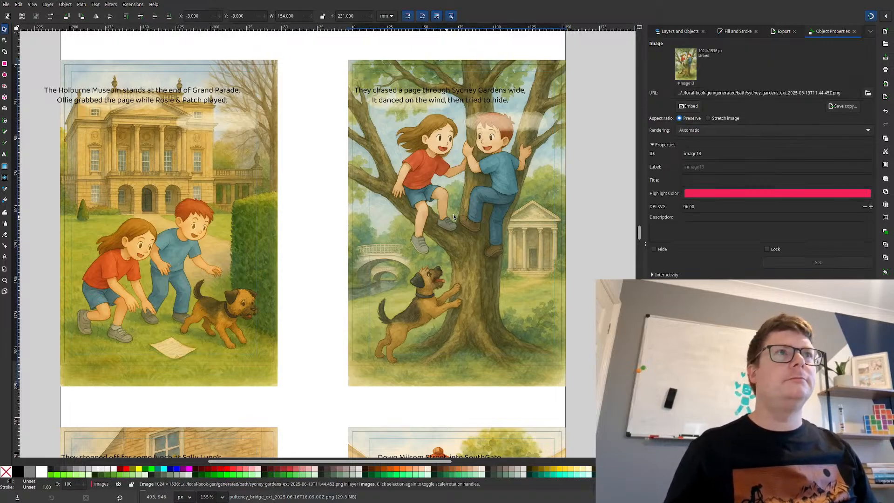
right_click(453, 214)
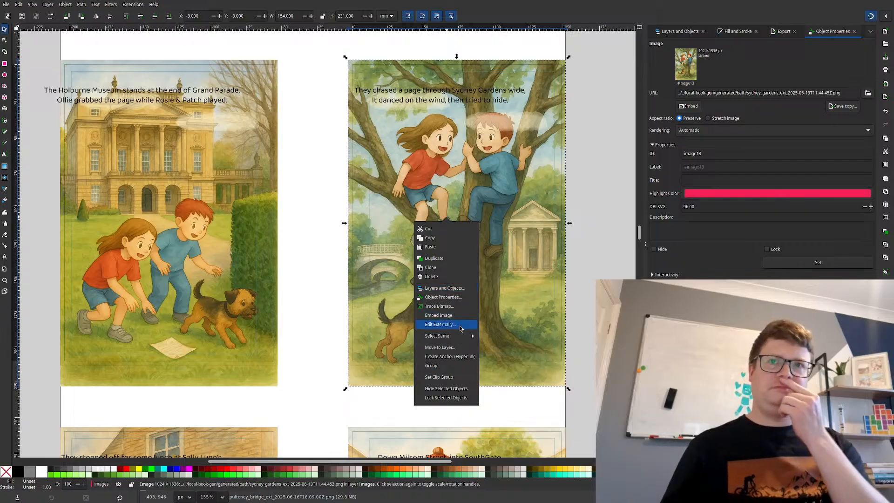
click(440, 324)
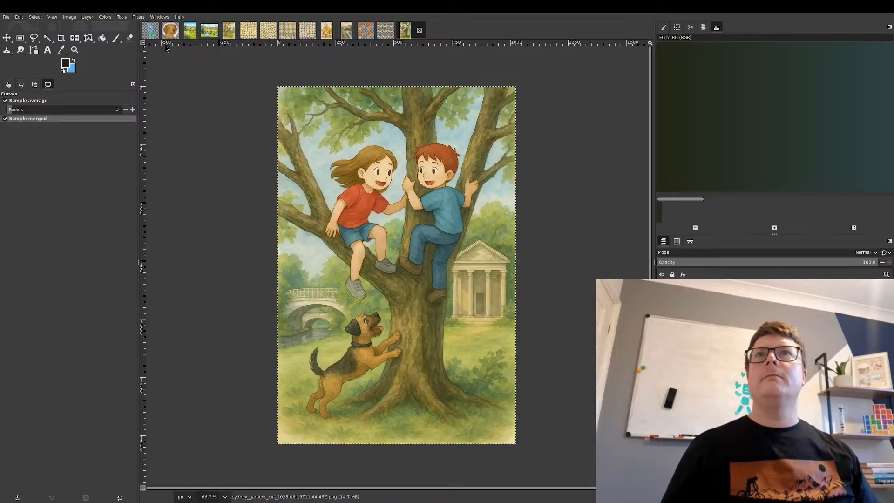
- Look through the open sheets of loose pages and bring up image-pages-small.png
click(287, 31)
click(267, 31)
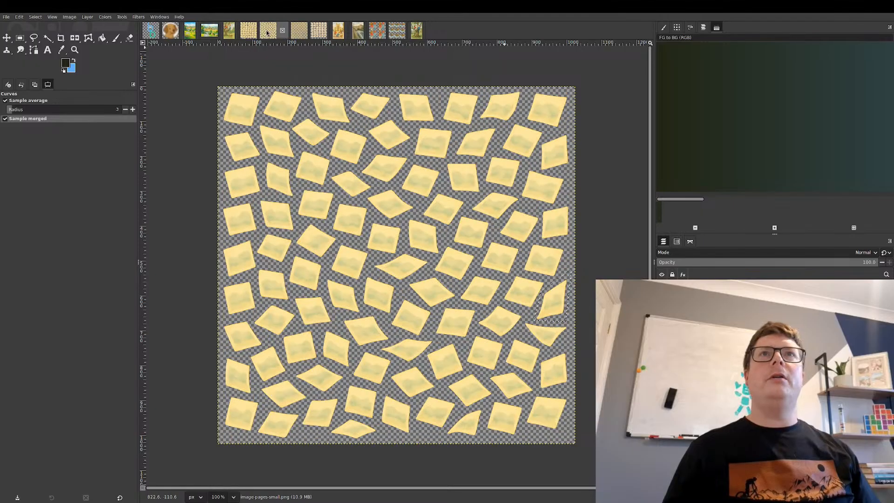
click(320, 31)
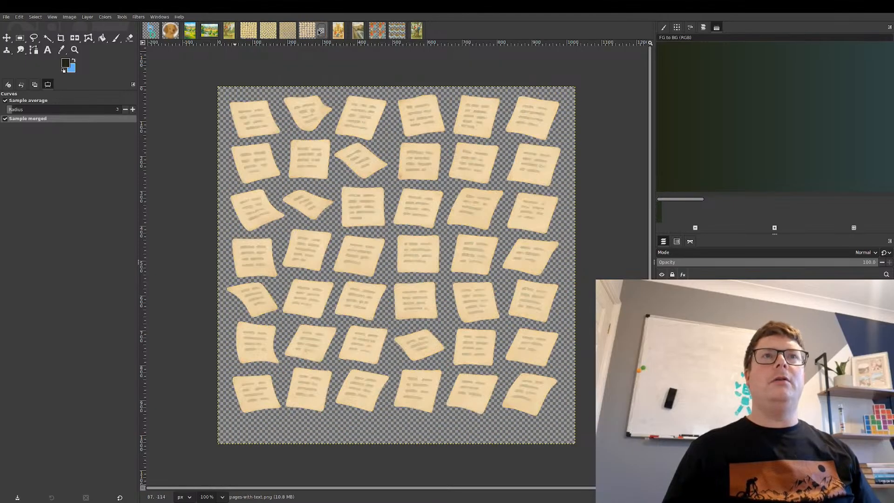
click(248, 31)
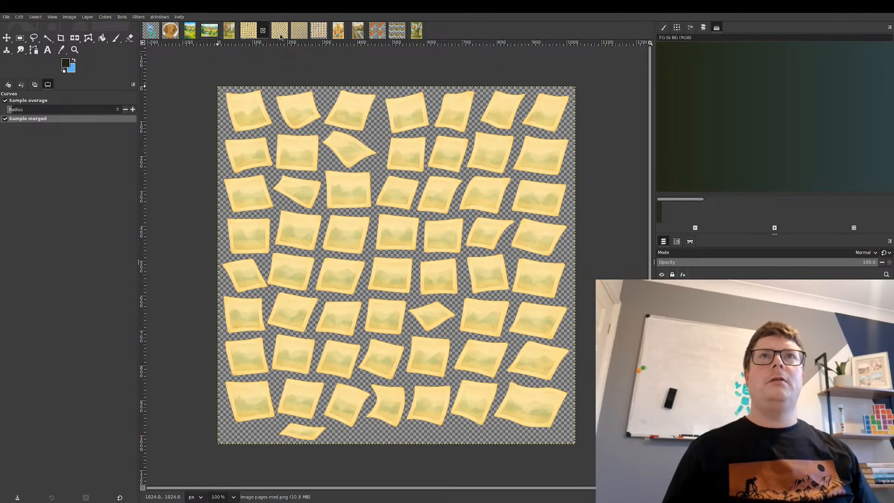
click(280, 33)
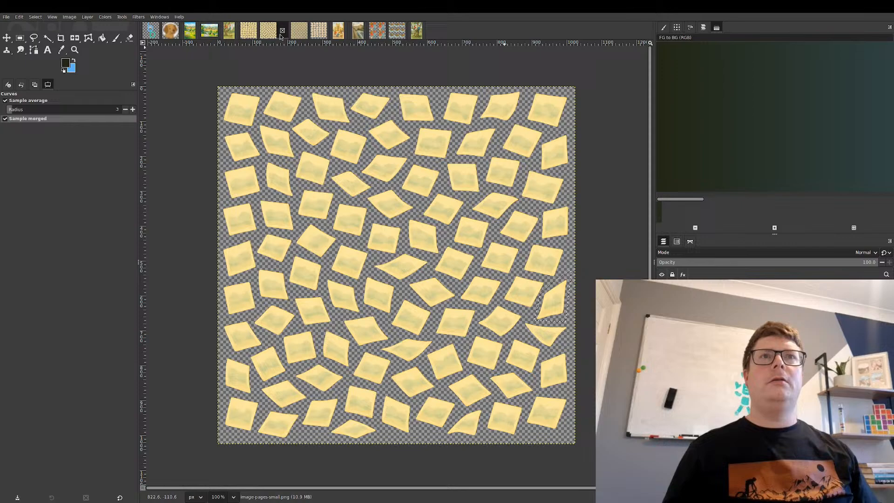
- Outline one page near the middle of the sheet with Free Select, copy it and return to the Sydney Gardens image
click(21, 39)
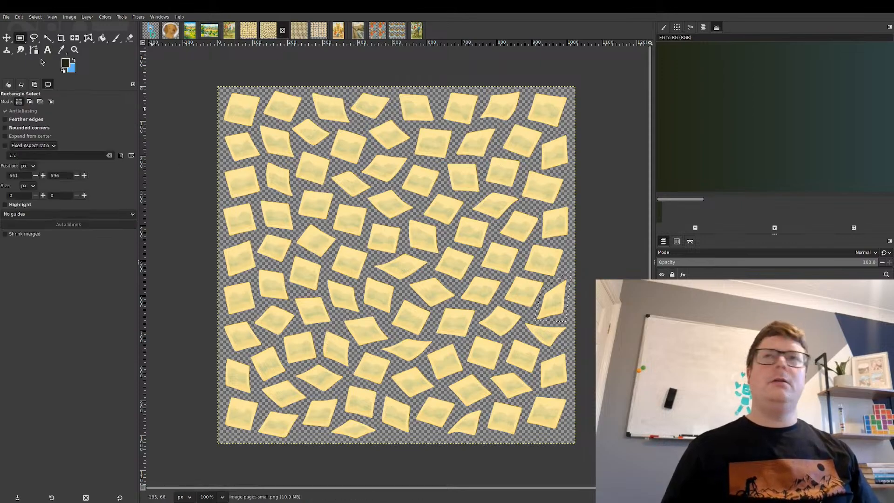
click(33, 38)
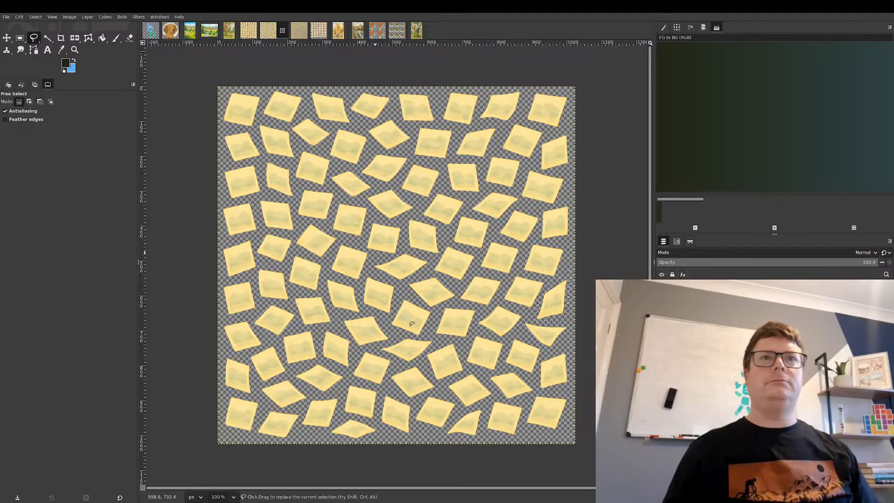
click(341, 240)
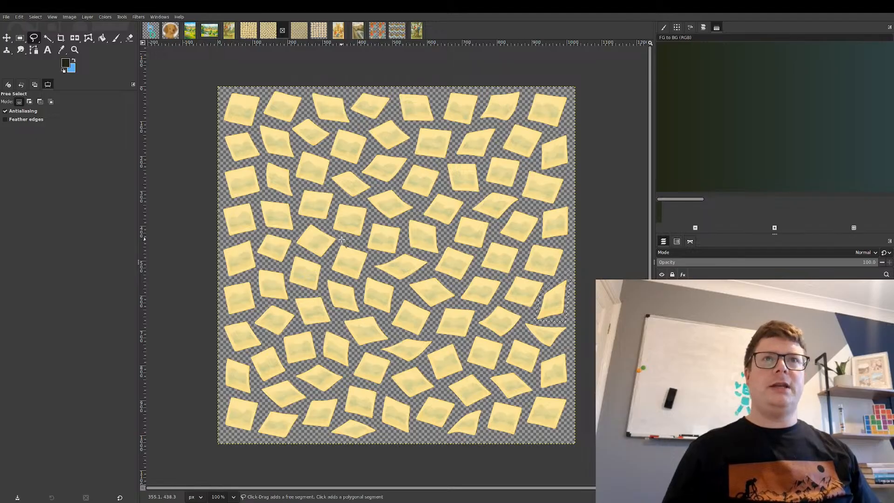
click(330, 275)
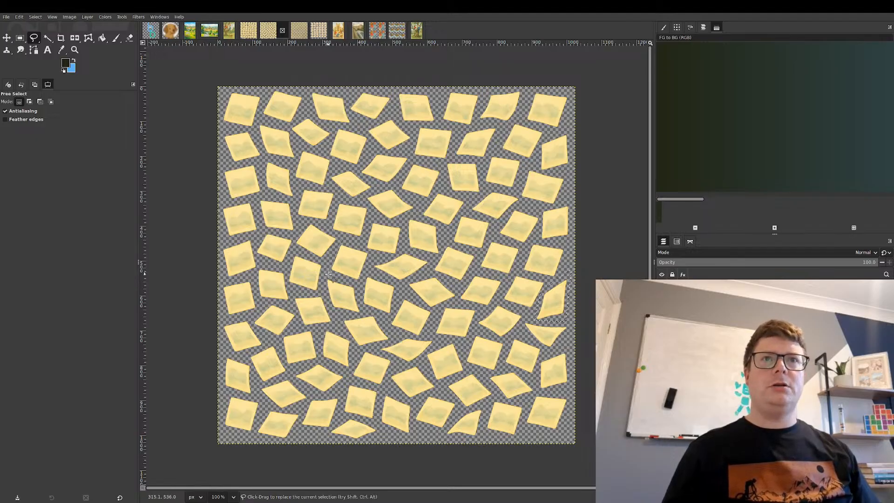
click(363, 283)
click(373, 252)
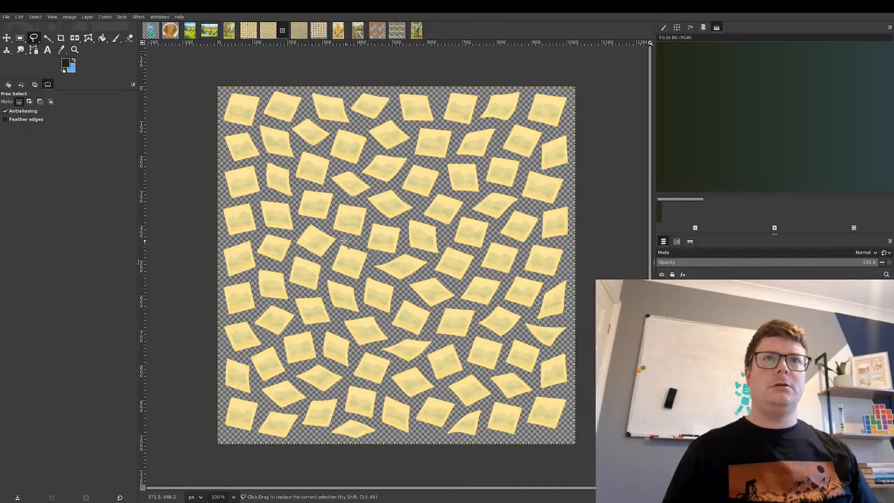
key(ctrl+c)
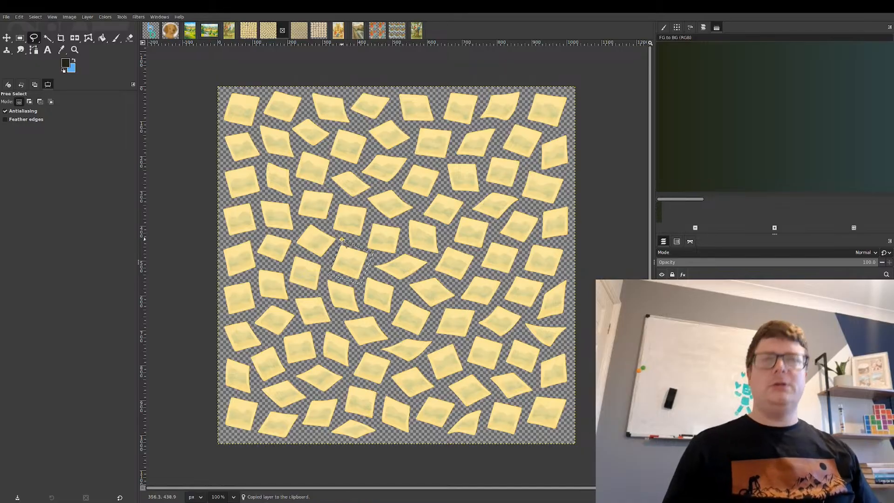
click(416, 30)
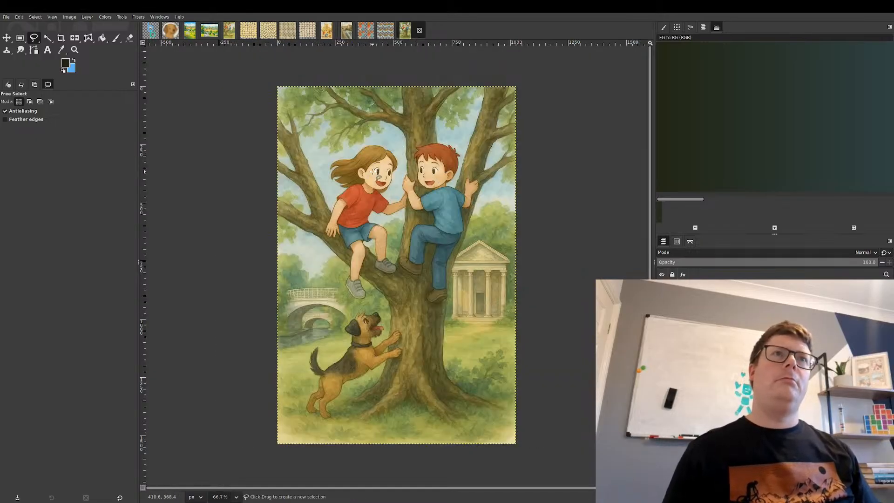
- Paste the copied page into the Sydney Gardens image and move it up among the branches above the girl
key(ctrl+v)
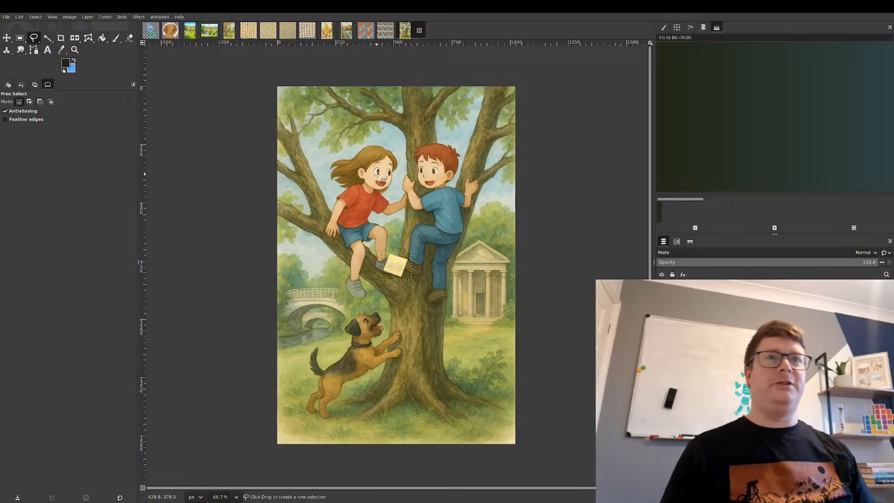
click(7, 38)
drag(399, 275, 379, 120)
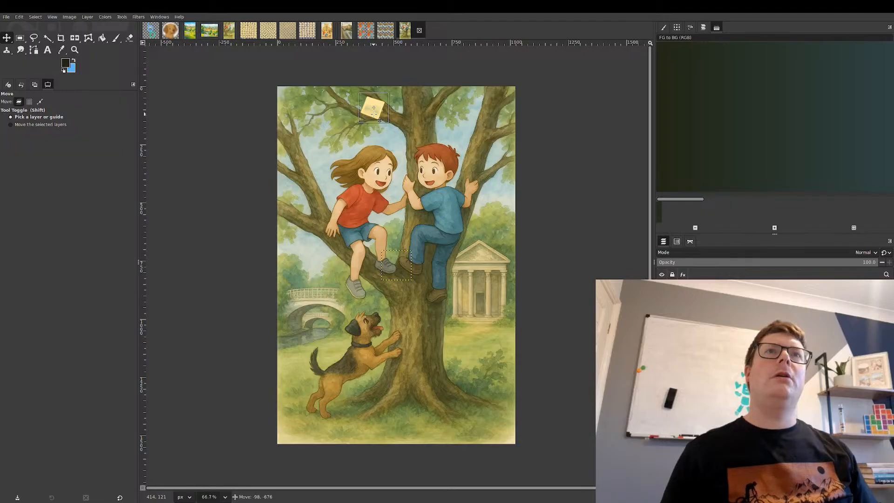
- Scale the pasted page down slightly with Unified Transform, keeping its proportions, and reposition it just above the branch
ctrl+scroll(379, 121, up, 2)
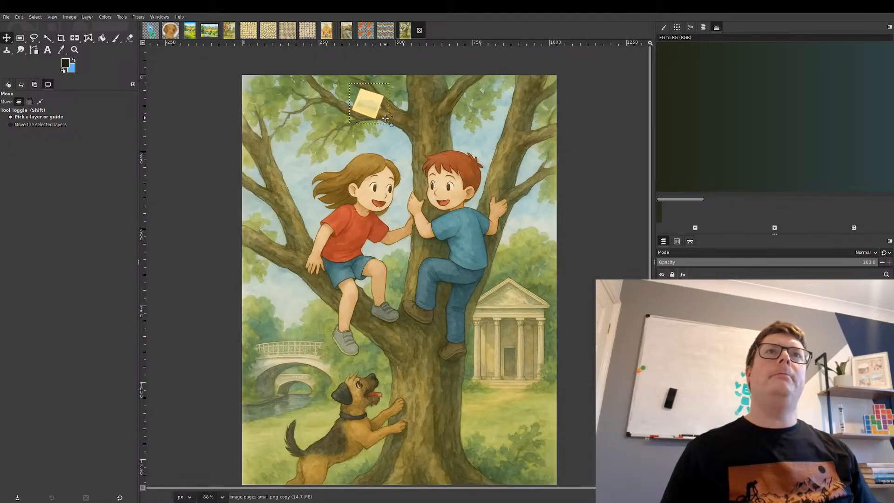
ctrl+scroll(381, 203, up, 3)
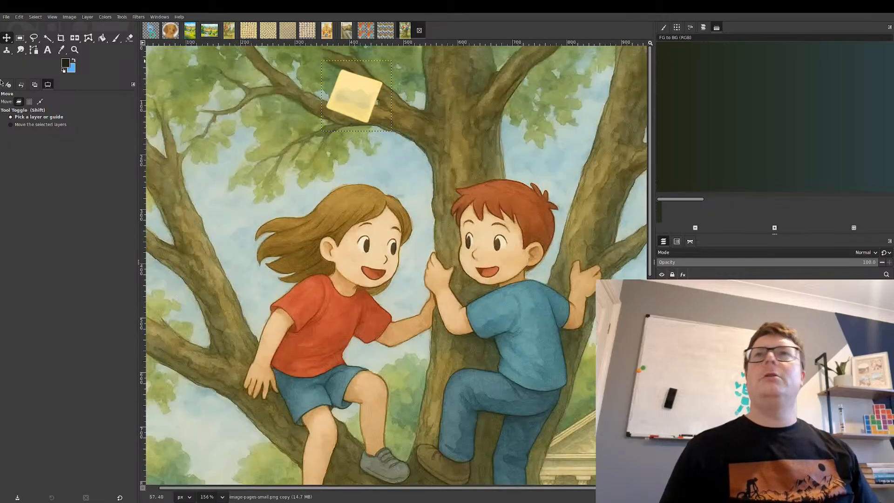
click(75, 38)
click(397, 50)
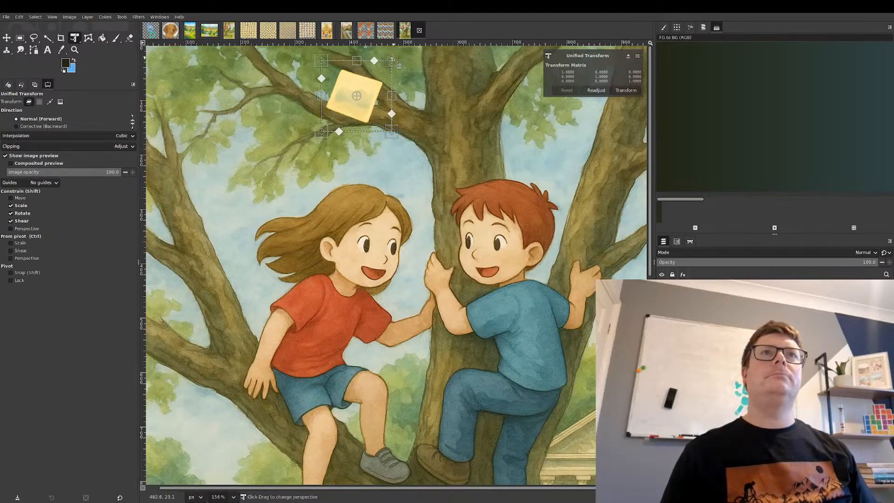
drag(393, 60, 387, 70)
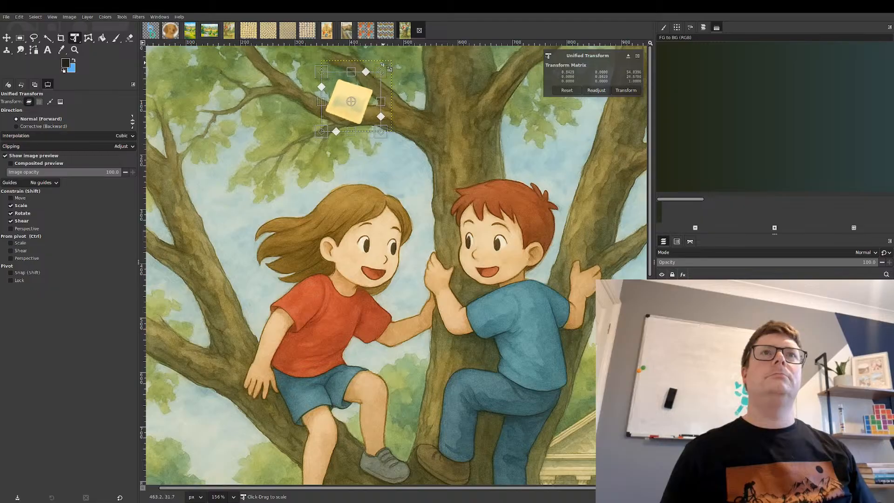
click(8, 38)
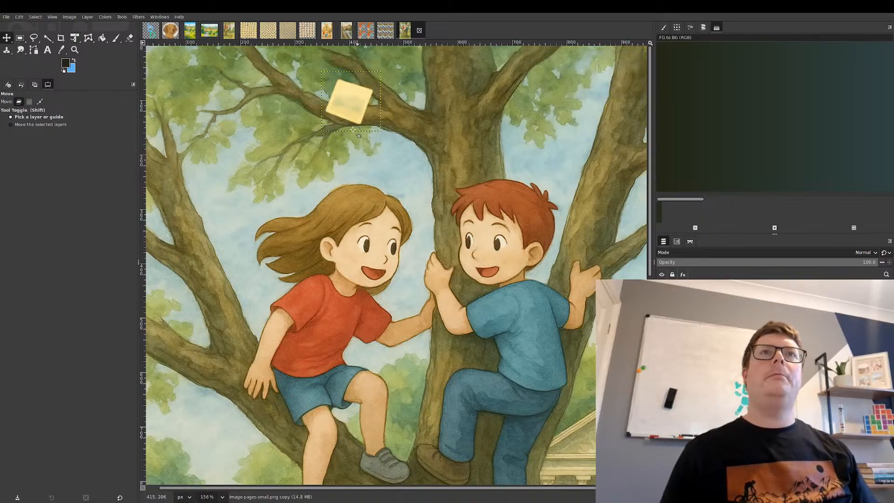
drag(358, 108, 357, 101)
- With the page layer at 37% opacity, outline the part overlapping the branch with Free Select and delete it
scroll(348, 115, up, 2)
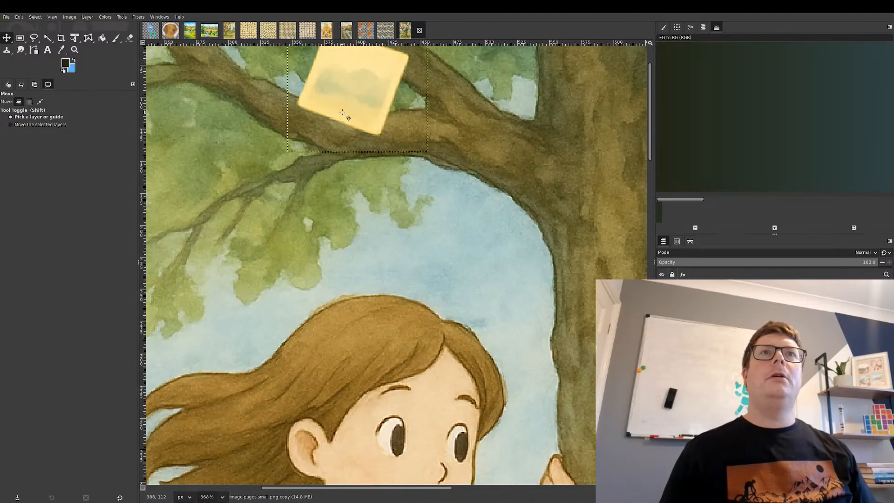
scroll(348, 117, up, 2)
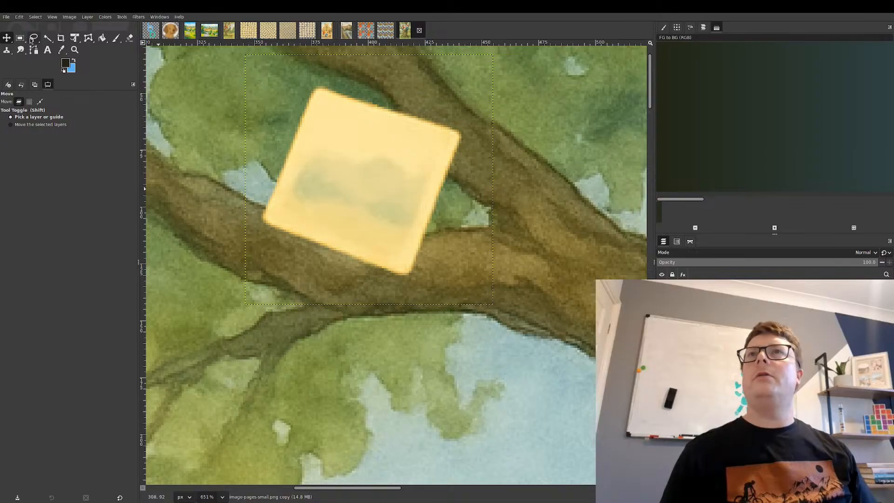
click(738, 262)
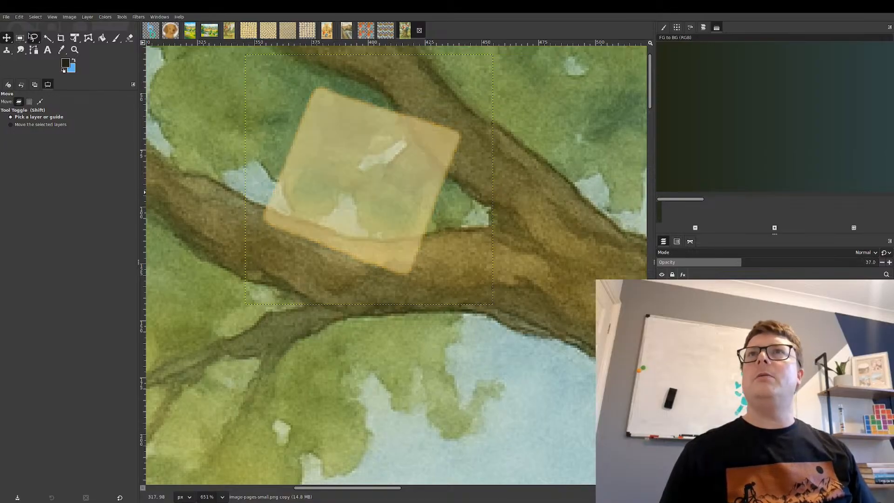
click(34, 40)
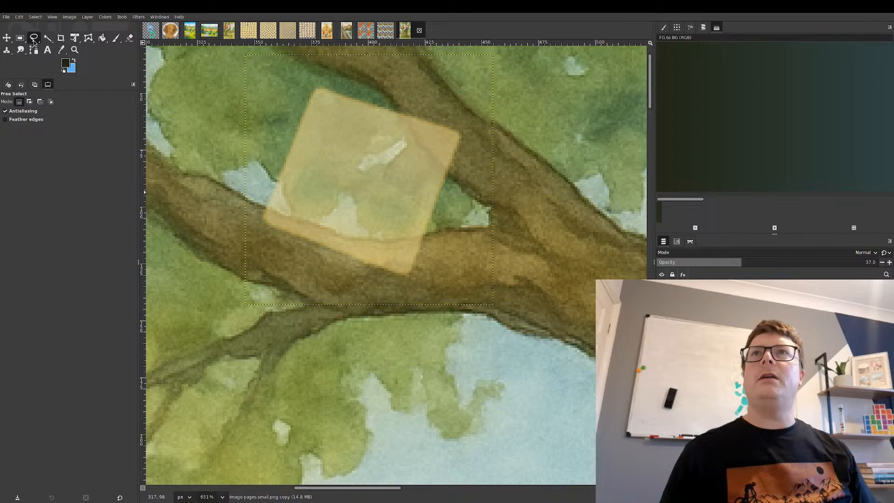
click(264, 206)
click(339, 234)
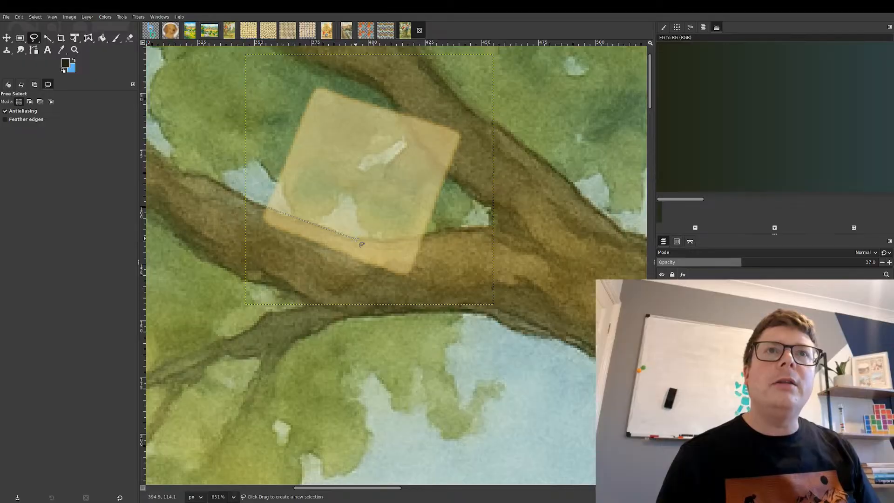
click(355, 238)
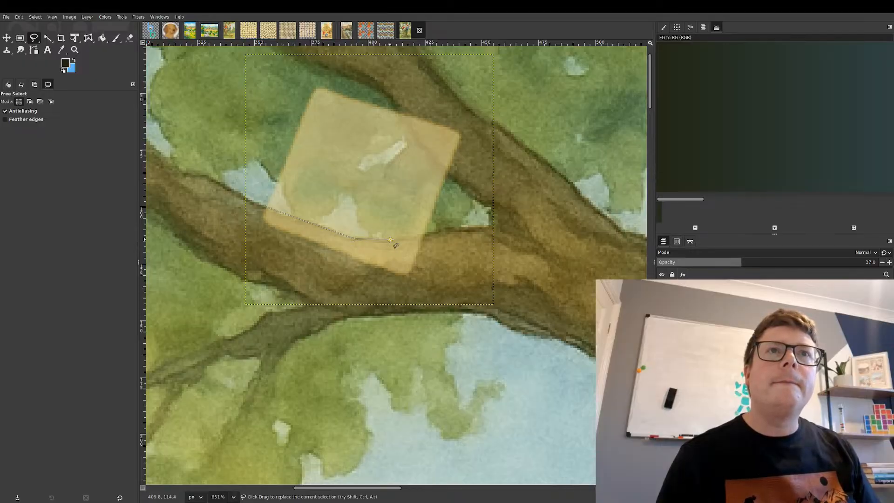
click(390, 240)
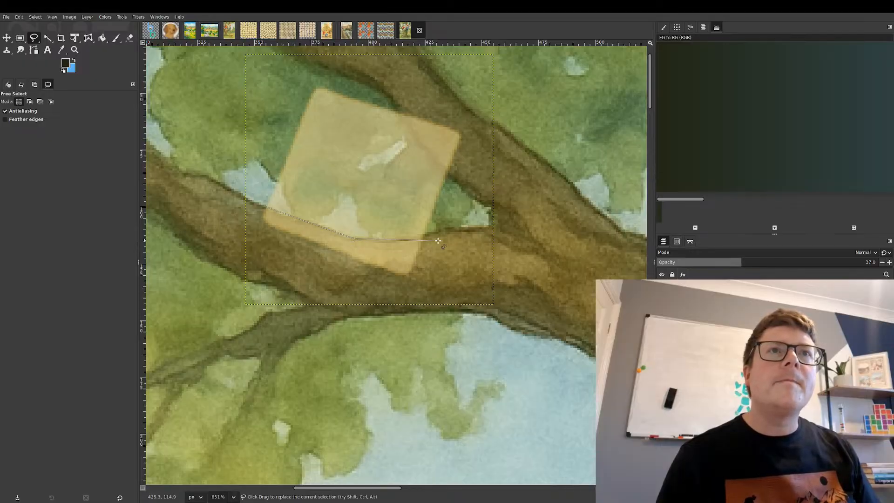
click(414, 238)
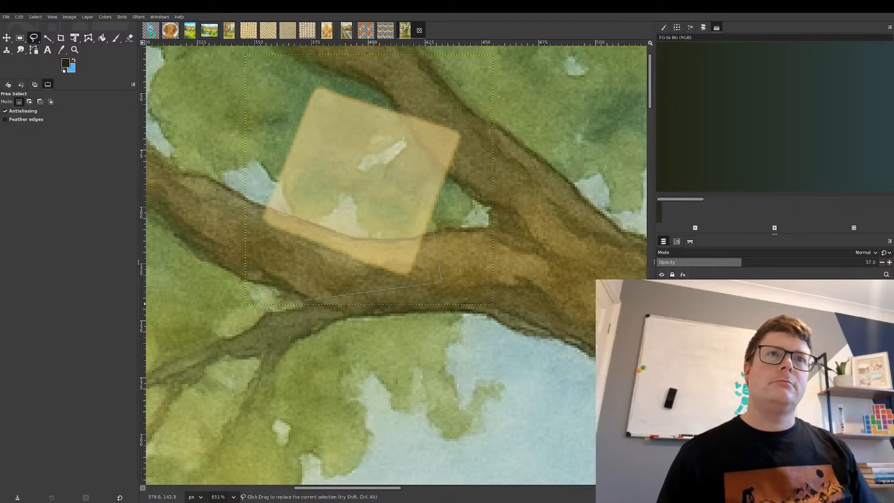
click(432, 227)
click(441, 281)
click(274, 275)
click(258, 213)
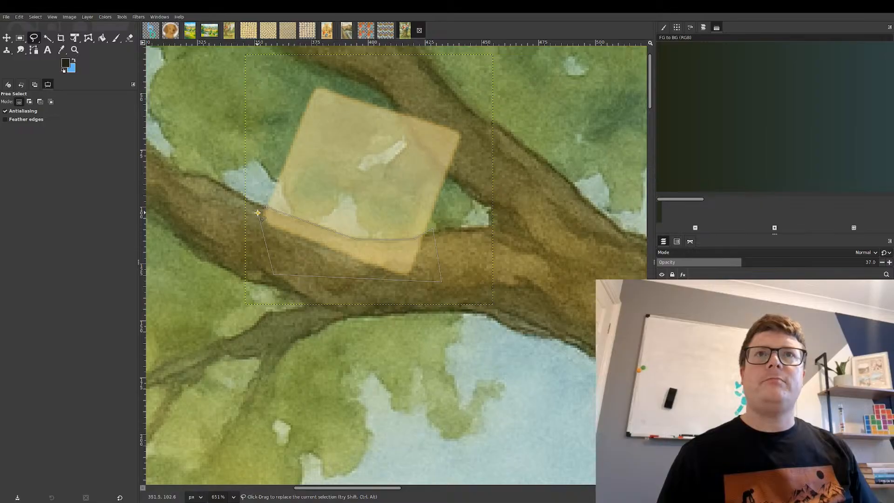
click(265, 208)
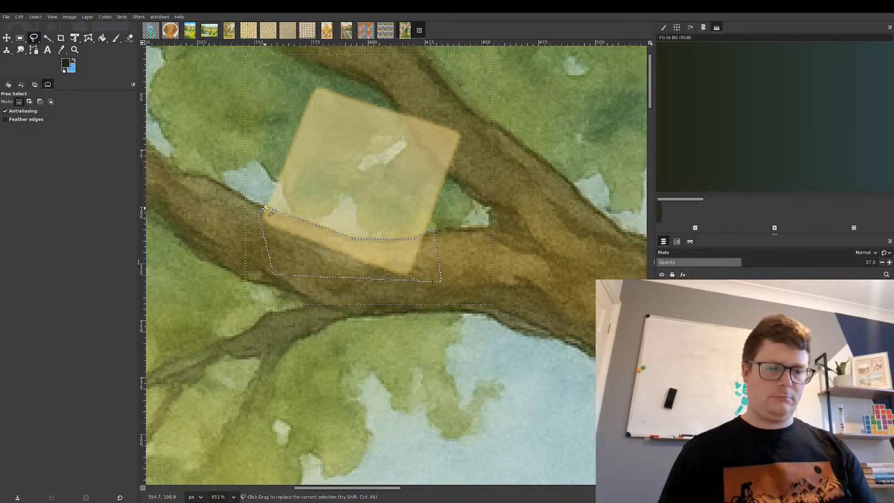
key(Return)
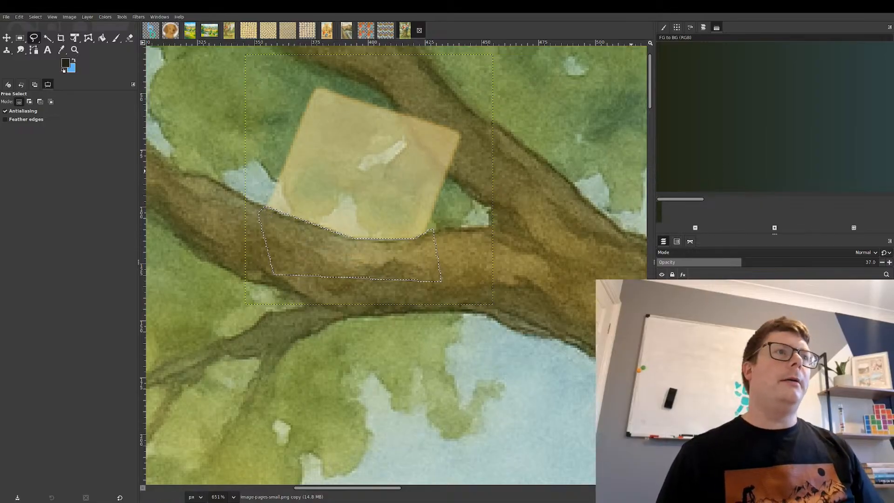
- Clear the selection and restore the page layer's opacity to 100%
click(20, 38)
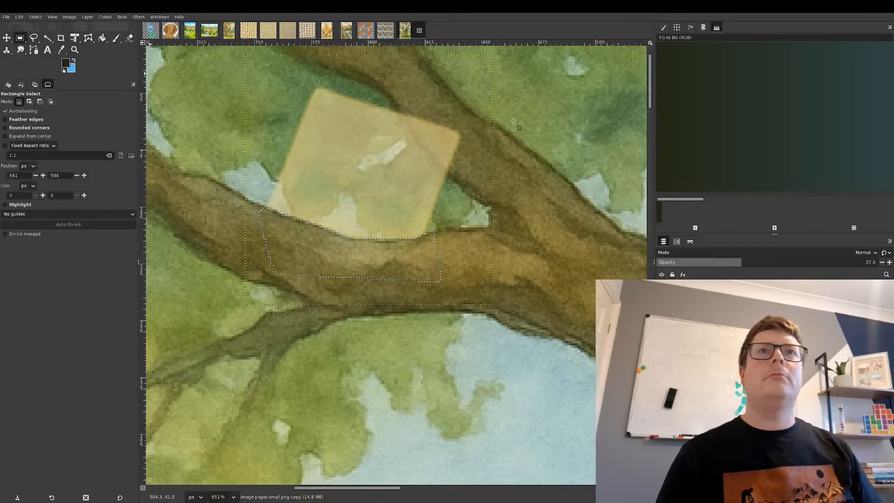
click(512, 121)
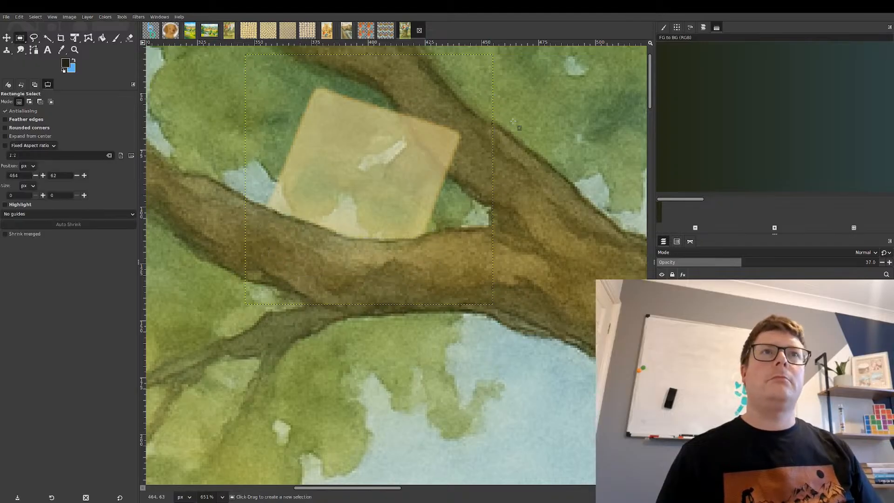
click(756, 258)
drag(756, 259, 879, 262)
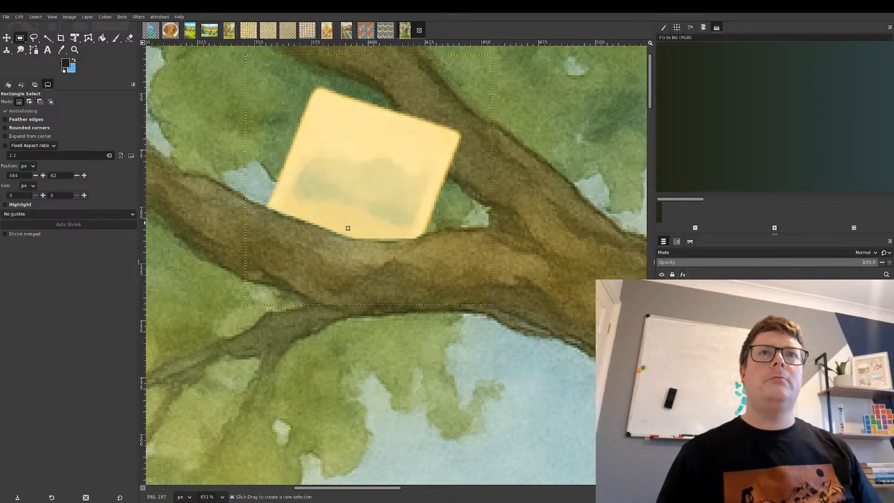
- Nudge the trimmed page one pixel down and one pixel left so it sits against the branch
click(6, 38)
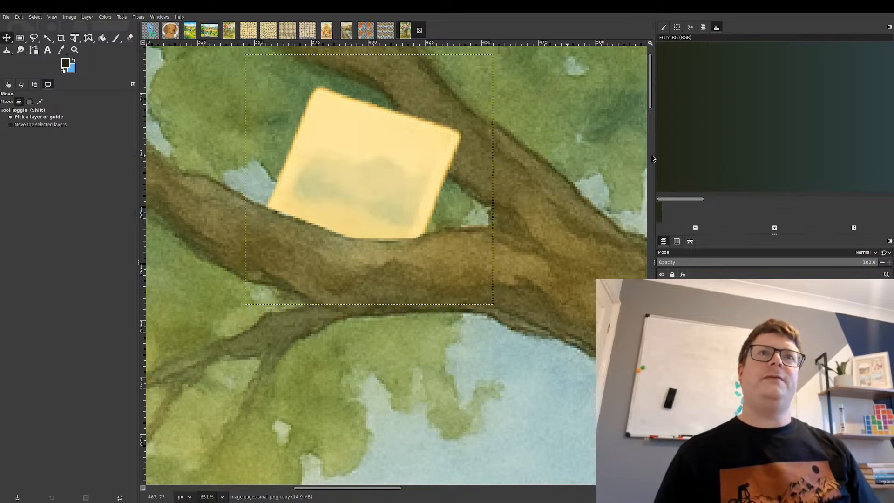
key(Down)
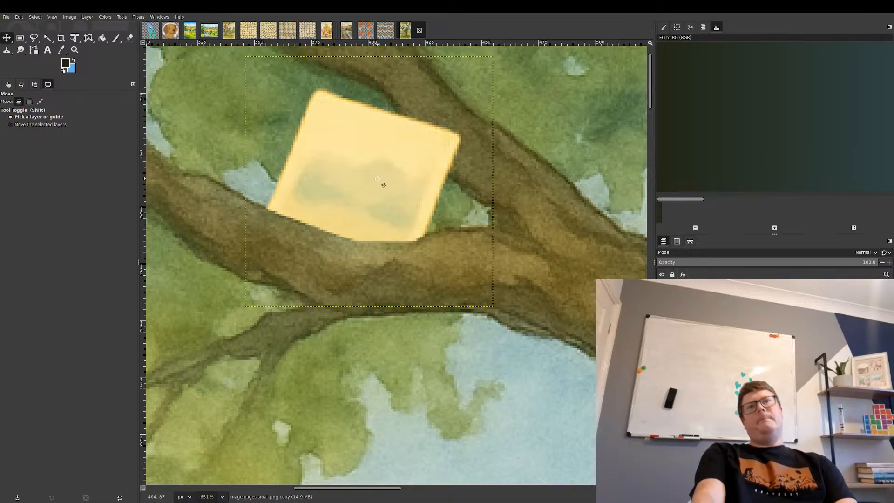
key(Up)
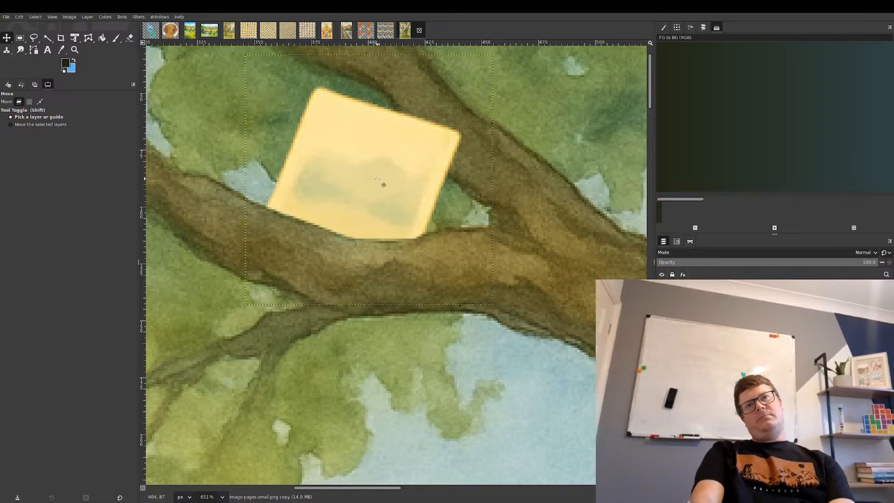
key(Down)
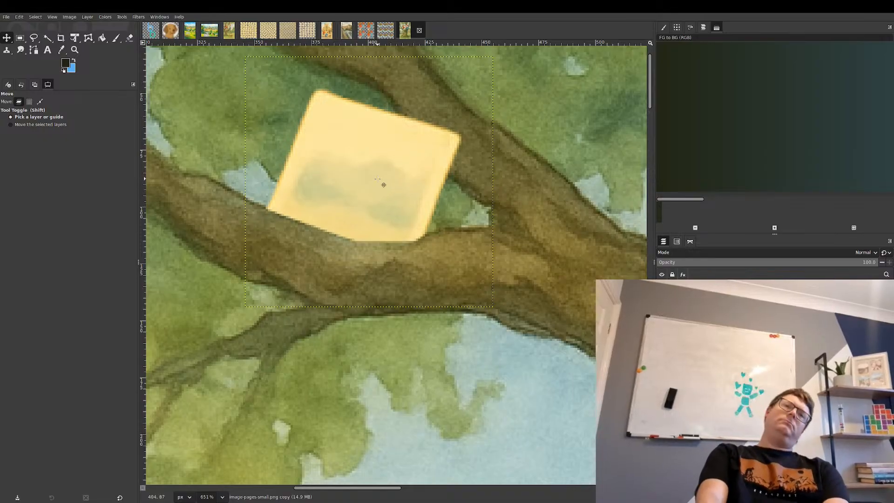
key(Left)
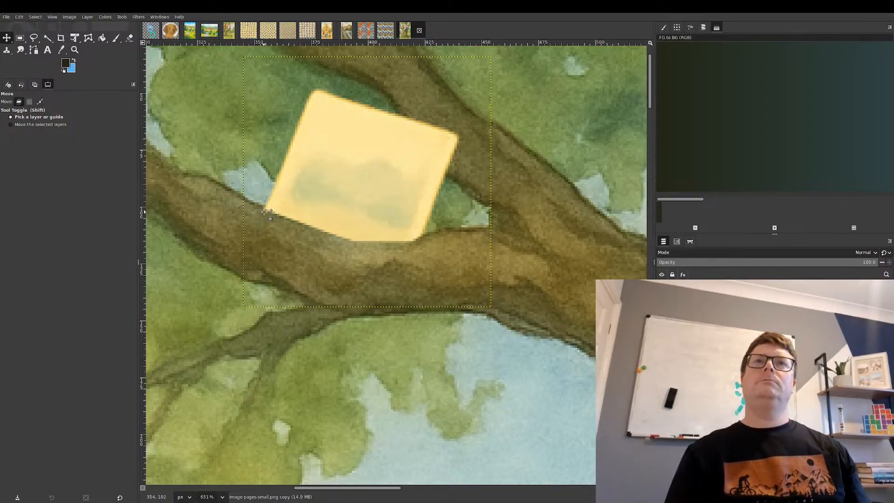
- Trim the page's lower-left corner along the branch edge with Free Select, then clear the selection
click(19, 39)
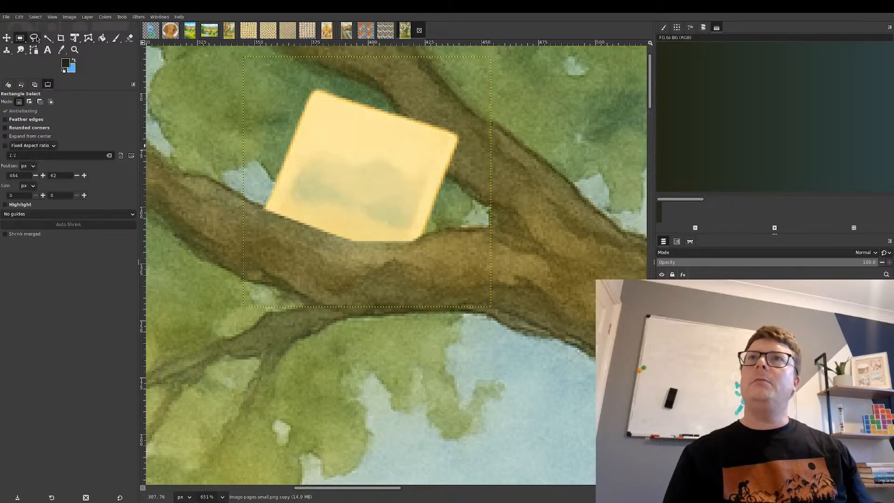
click(34, 38)
click(258, 194)
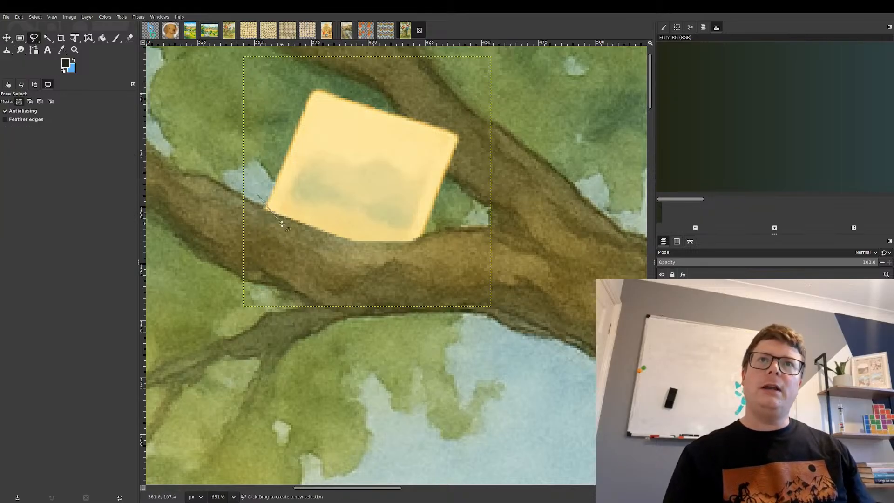
click(286, 224)
click(250, 216)
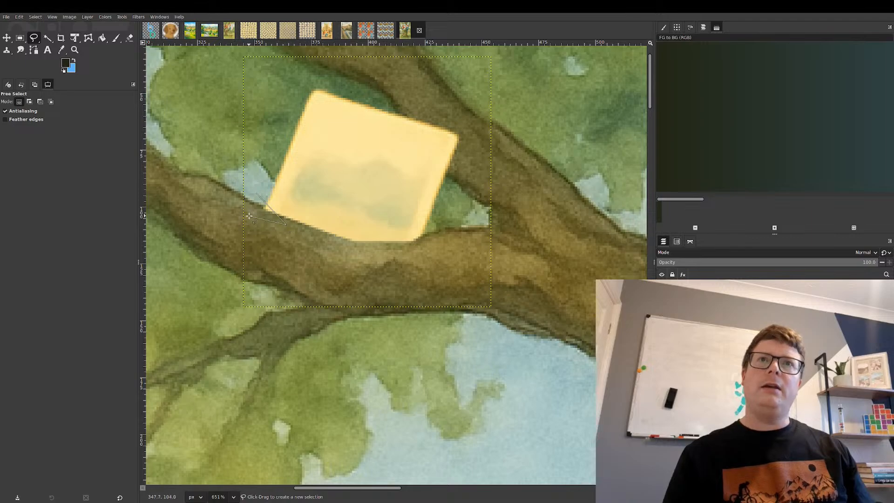
double_click(256, 193)
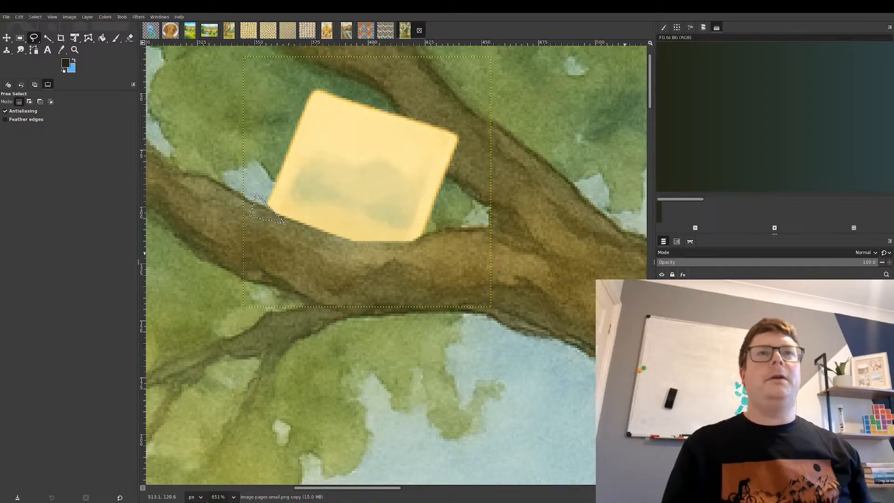
click(717, 307)
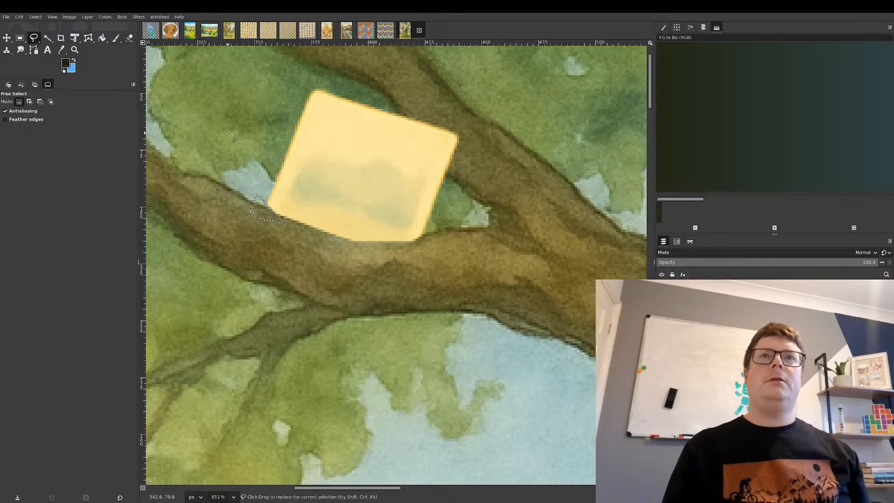
click(20, 38)
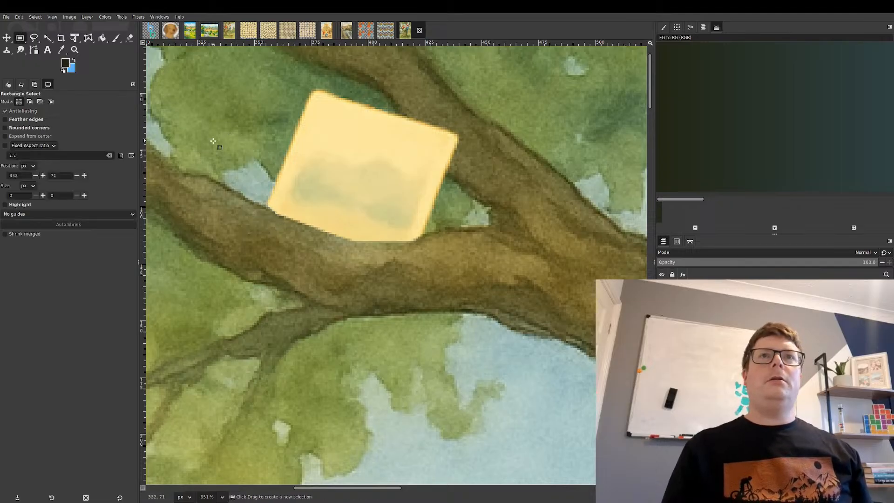
- Select the area around the page in the branches with Rectangle Select and apply a noise filter to give it grain
scroll(335, 199, down, 1)
scroll(335, 199, down, 6)
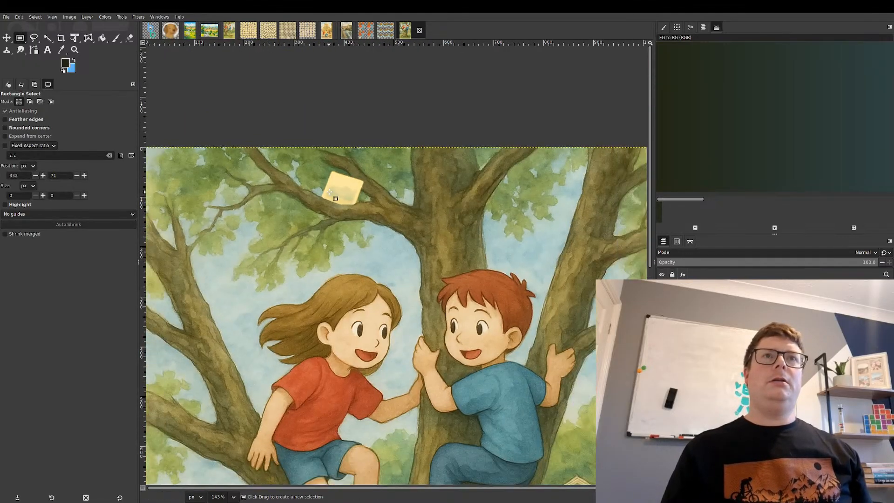
scroll(398, 284, up, 2)
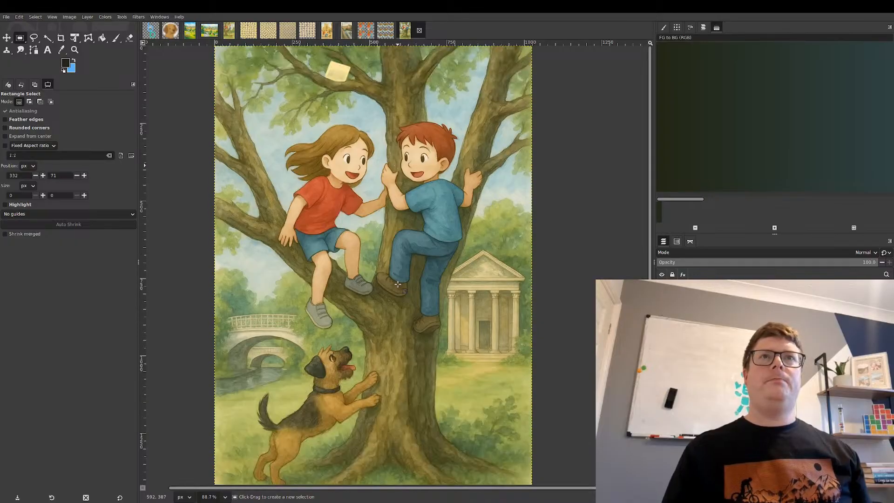
drag(321, 56, 355, 90)
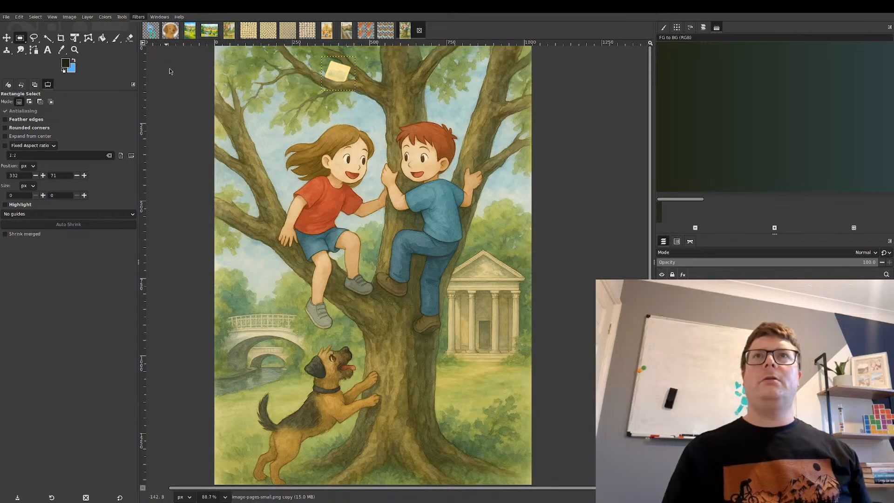
click(225, 96)
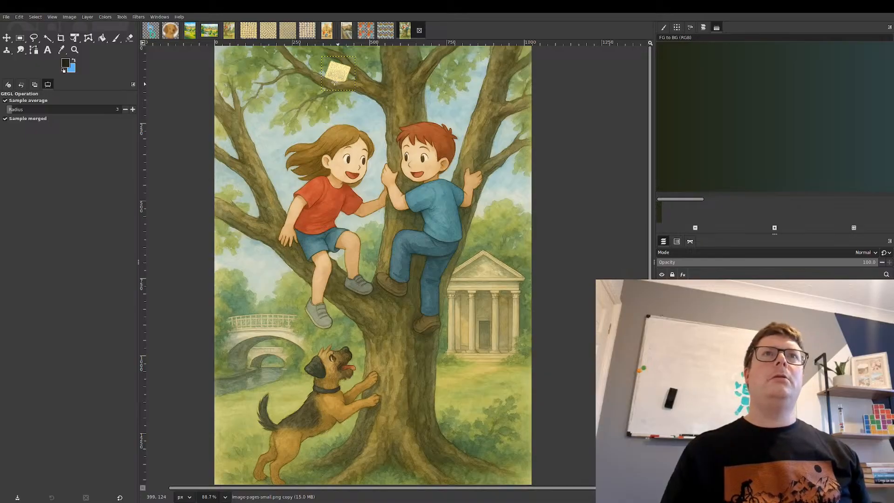
- Check the grainy page against the tree, then save the image and export it over the Sydney Gardens PNG
scroll(334, 83, up, 5)
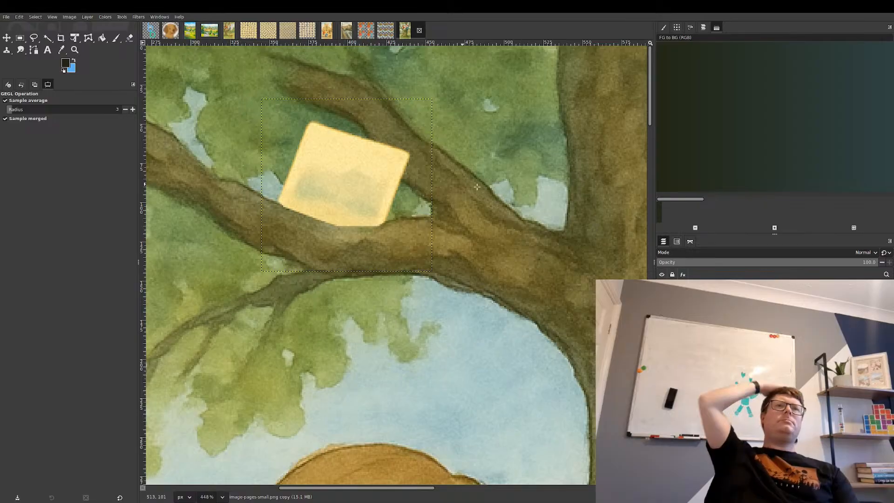
scroll(232, 205, down, 5)
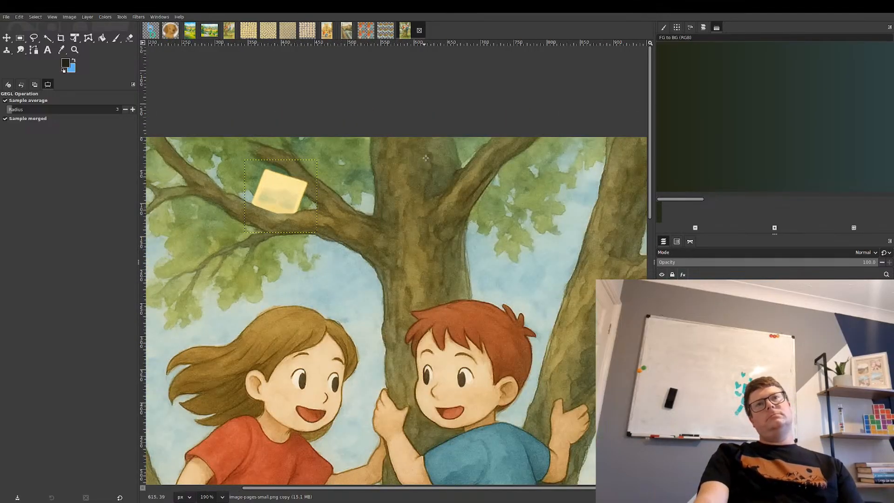
scroll(425, 157, down, 3)
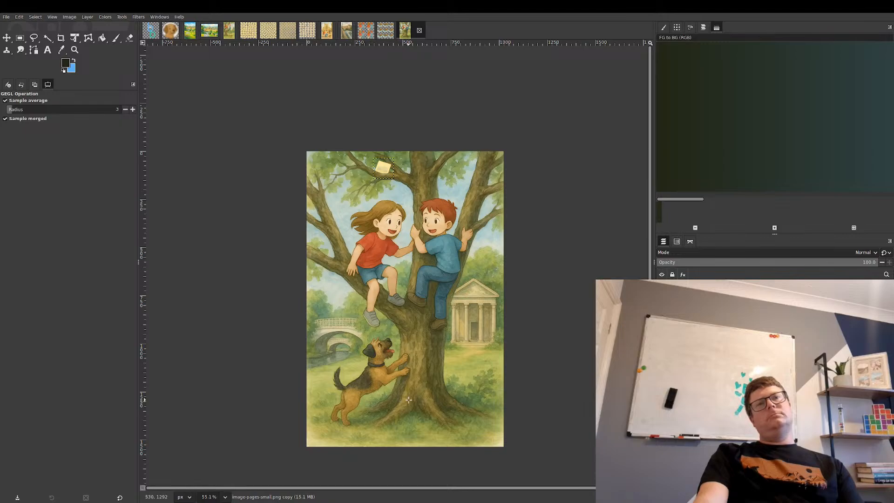
scroll(443, 271, down, 2)
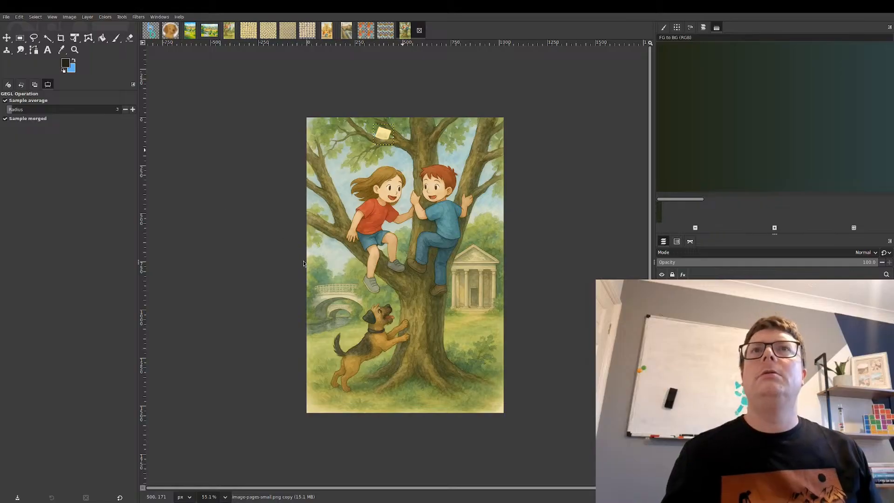
key(ctrl+s)
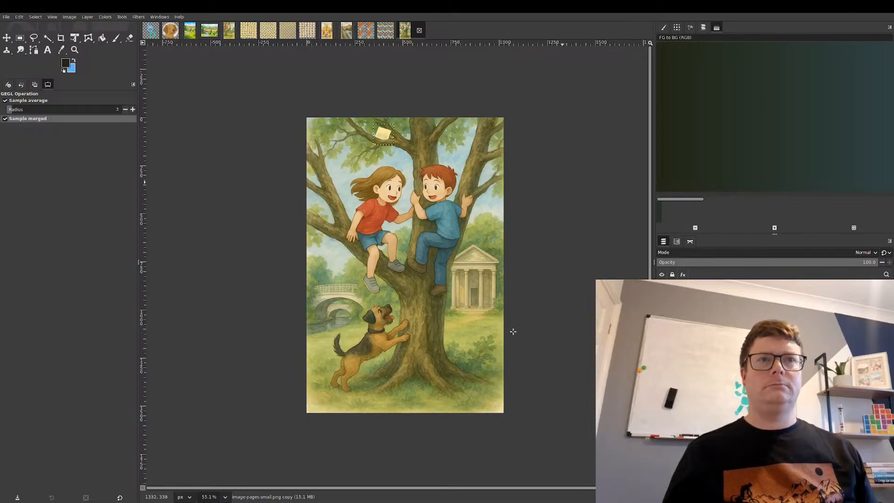
key(ctrl+e)
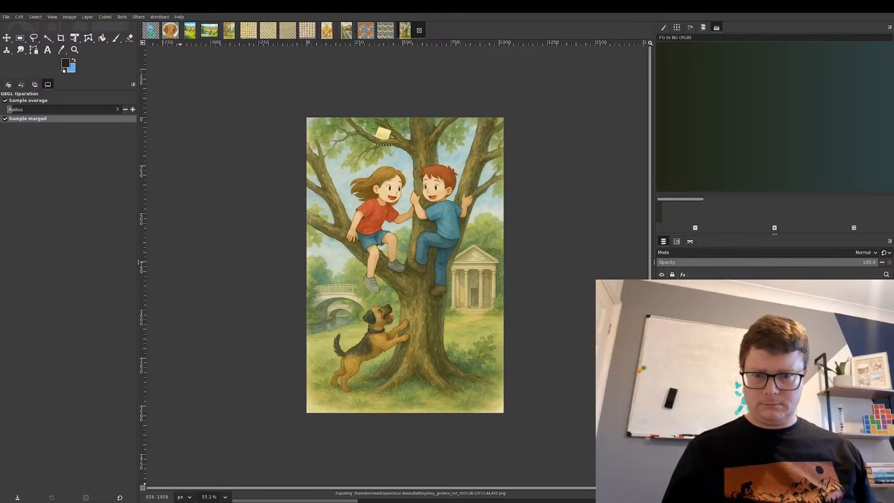
- Switch to Inkscape and move the Sally Lunn's illustration up to Y -17.816 mm, then deselect it
key(alt+Tab)
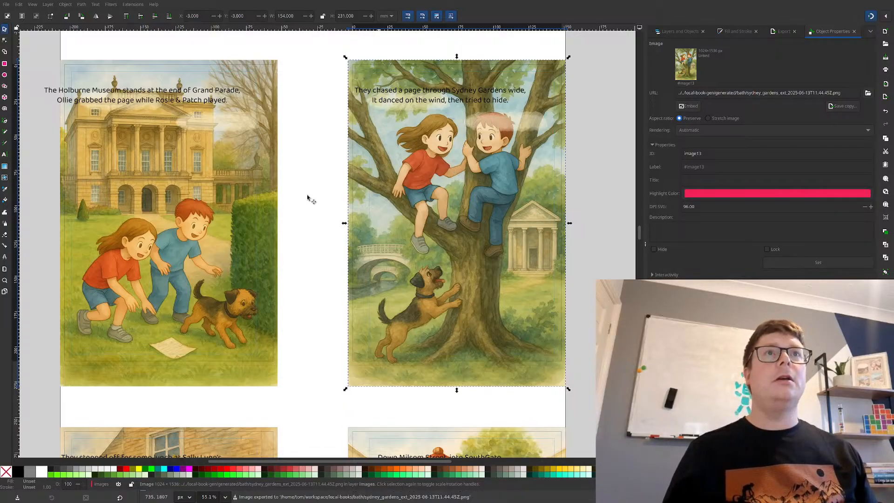
scroll(308, 197, down, 10)
scroll(307, 198, down, 5)
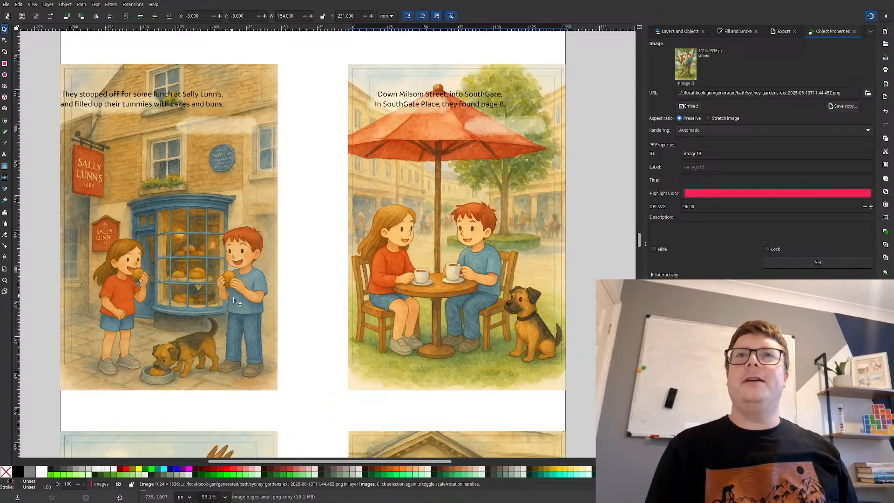
click(141, 235)
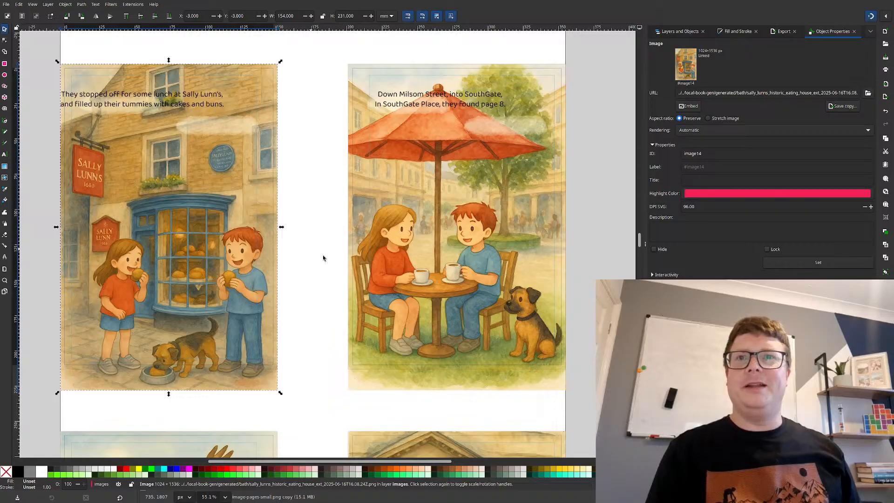
key(Up)
key(Up)
key(Up)
key(Up)
key(Up)
key(Up)
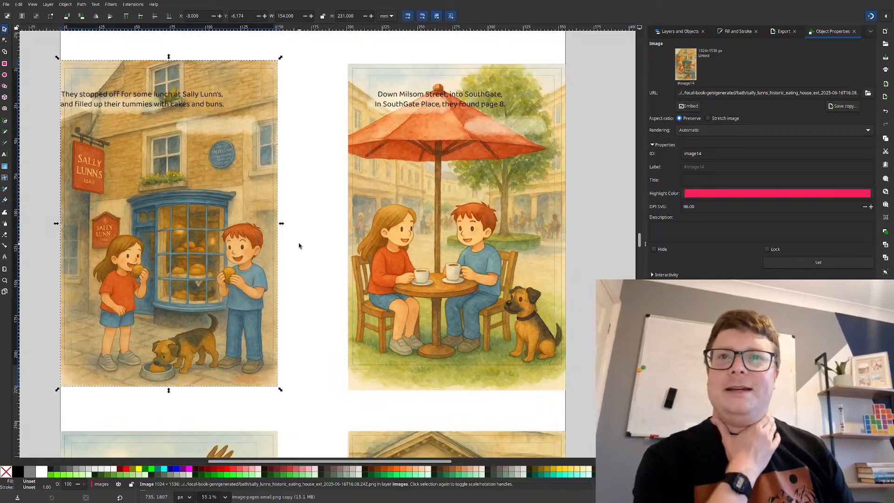
key(Up)
key(Up)
key(Up)
key(Up)
key(Up)
key(Up)
key(Up)
key(Up)
key(Down)
key(Down)
key(Down)
key(Down)
key(Down)
key(Down)
key(Down)
key(Down)
key(Down)
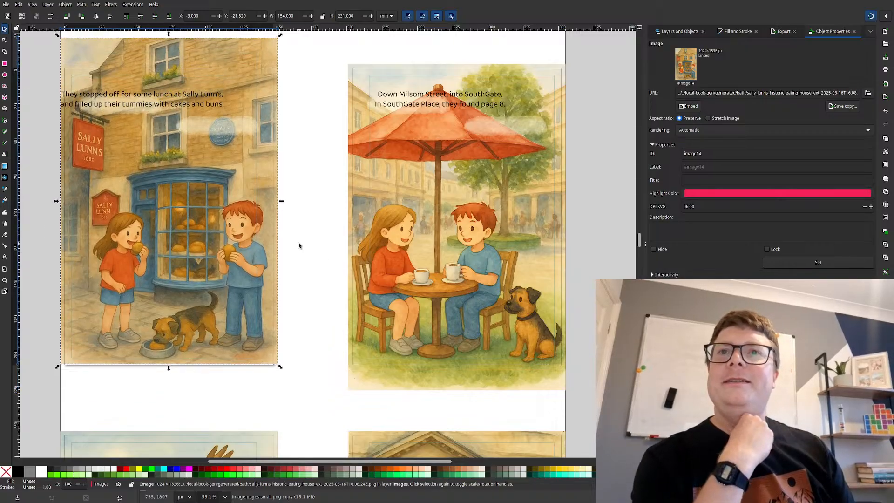
key(Down)
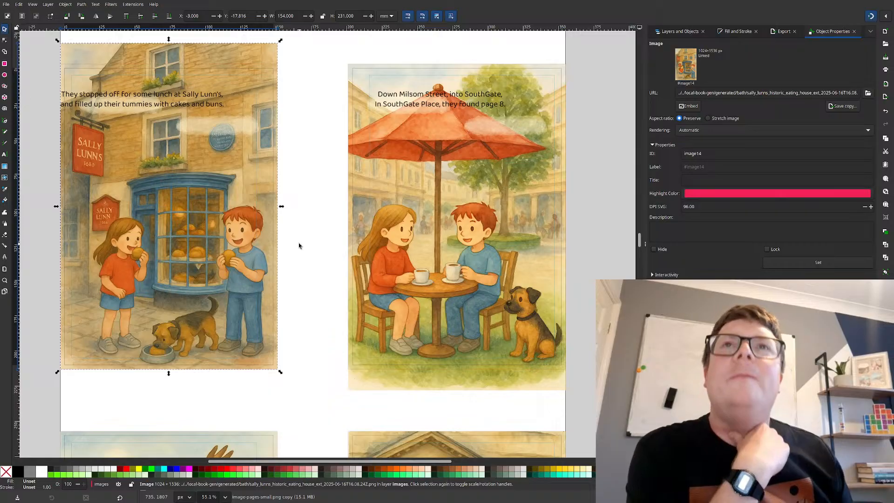
click(311, 229)
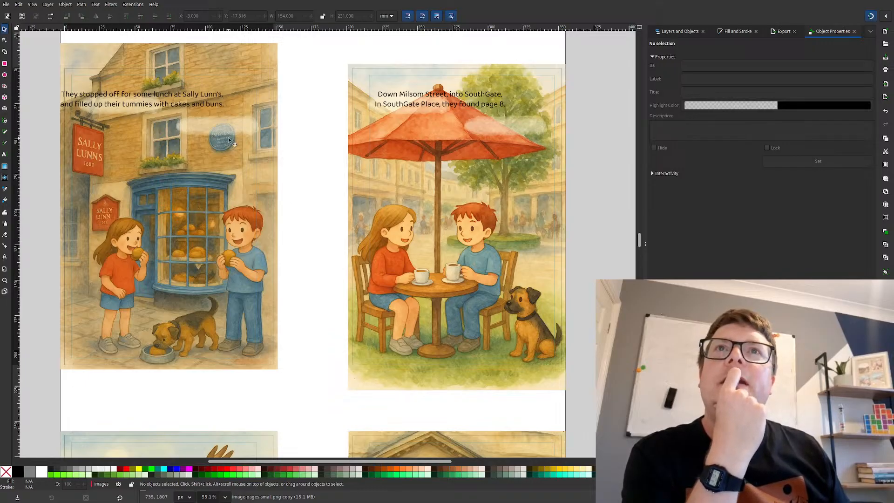
- Open the Sally Lunn's illustration for external editing in GIMP and copy one written page from pages-with-text.png
click(219, 237)
right_click(219, 237)
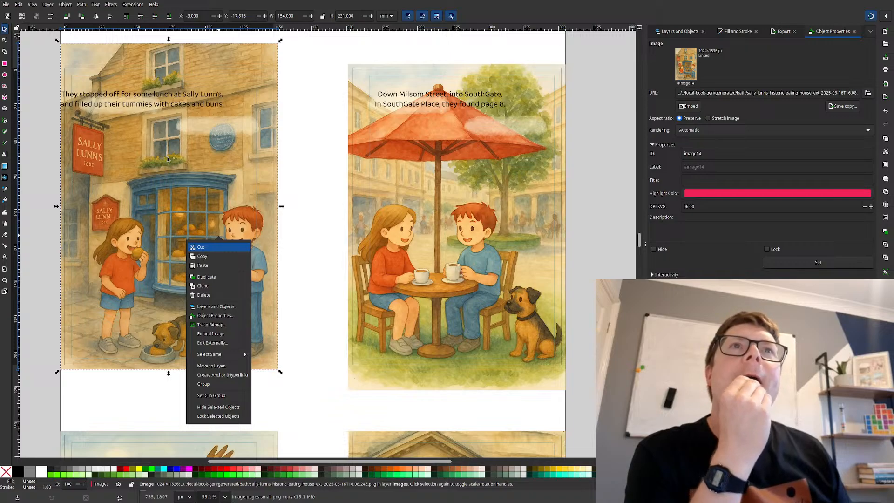
click(221, 343)
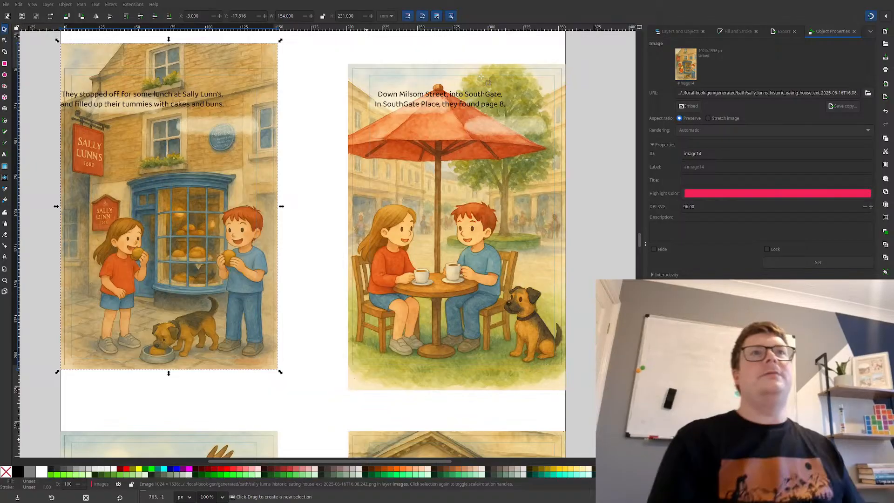
drag(447, 80, 502, 129)
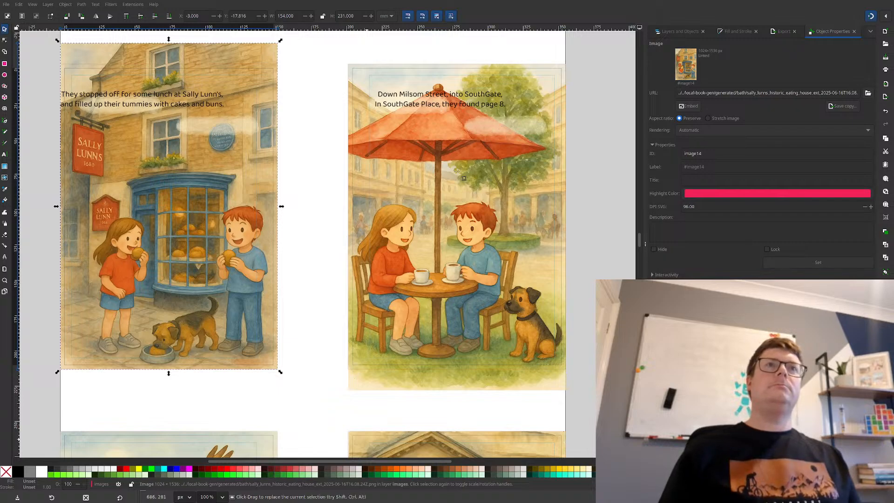
key(ctrl+c)
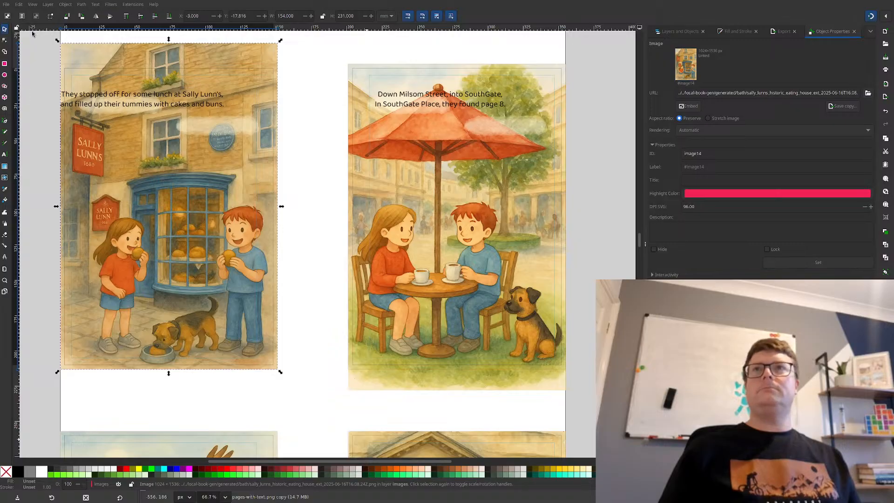
- Move the pasted written page into the lower part of the bakery's bow window and fine-tune its position
click(10, 29)
drag(393, 283, 482, 384)
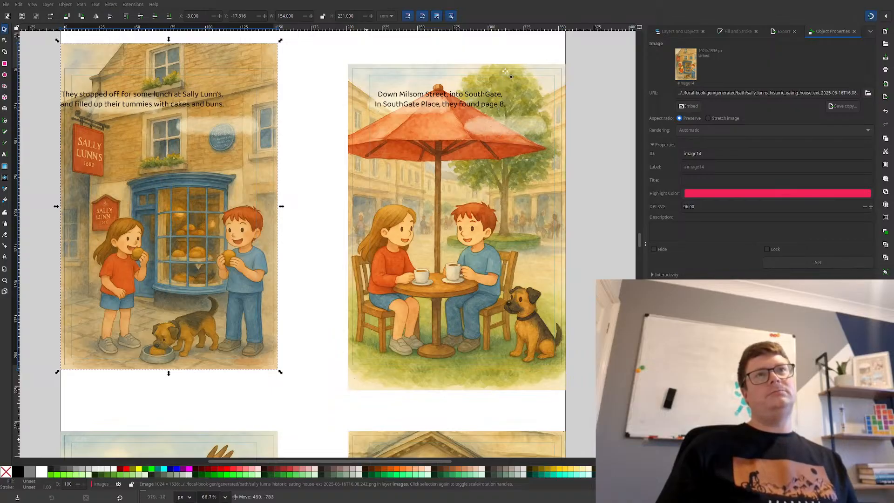
drag(406, 102, 312, 165)
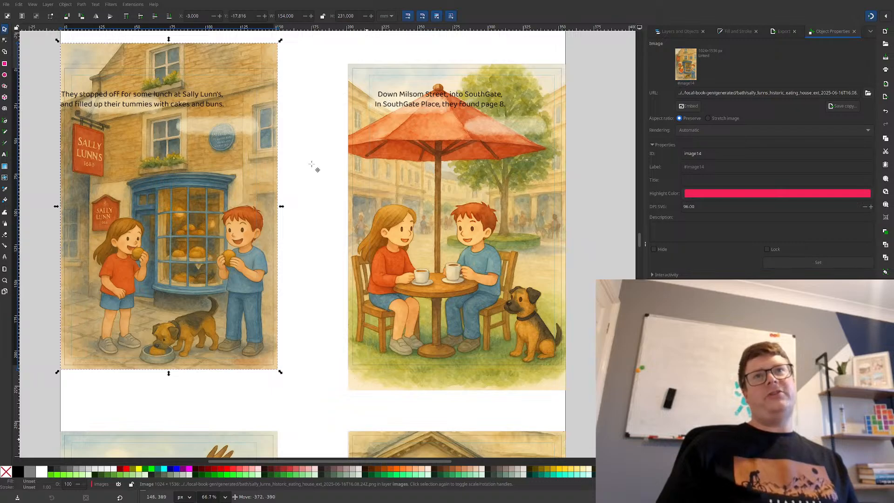
drag(403, 229, 420, 266)
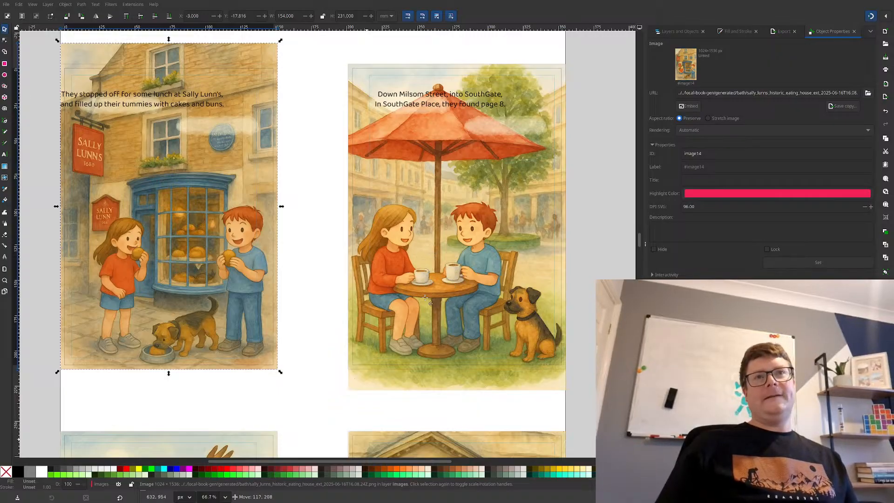
drag(425, 297, 435, 302)
drag(440, 262, 439, 331)
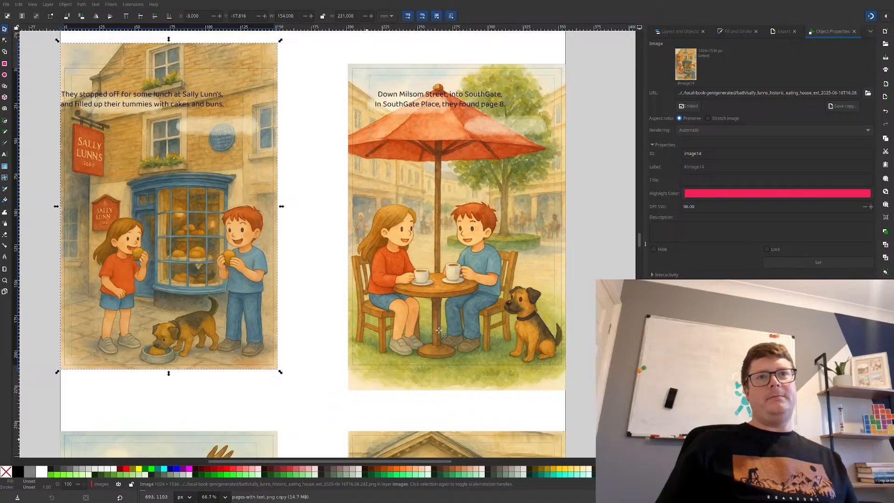
key(ctrl+Page_Down)
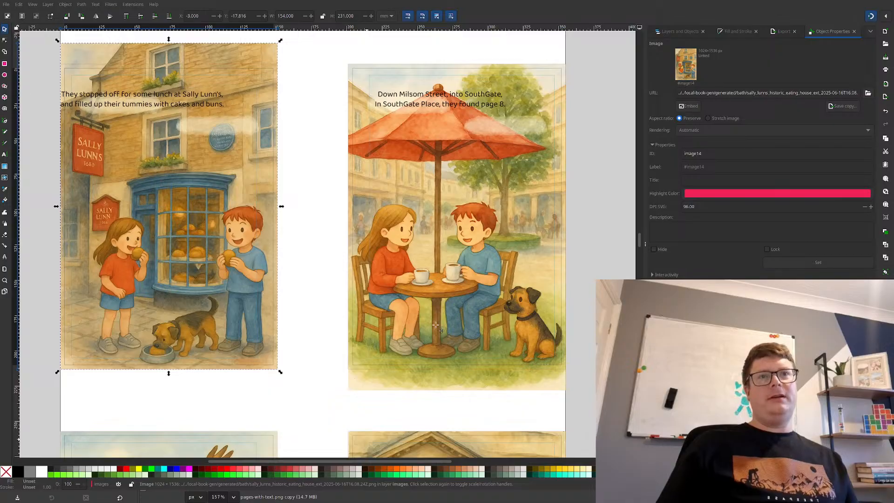
scroll(437, 329, up, 6)
mouse_move(436, 327)
mouse_down()
mouse_move(470, 247)
mouse_move(460, 264)
mouse_move(472, 179)
mouse_move(434, 327)
mouse_up()
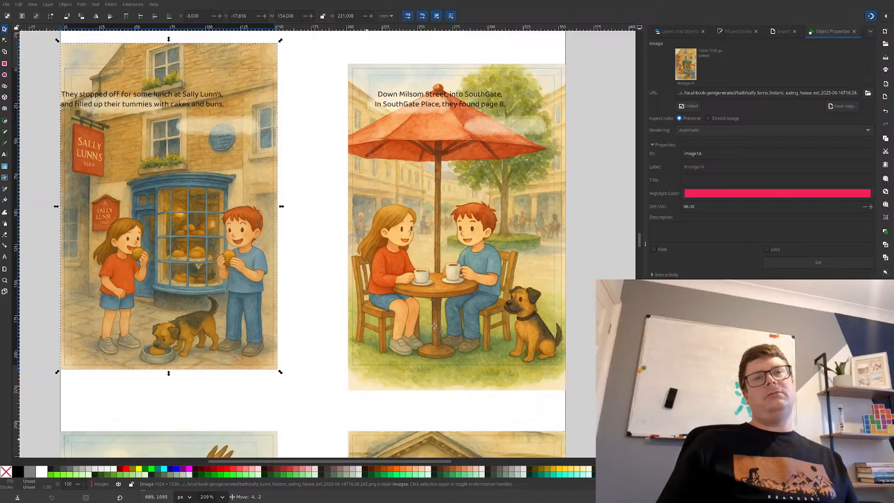
drag(434, 326, 434, 326)
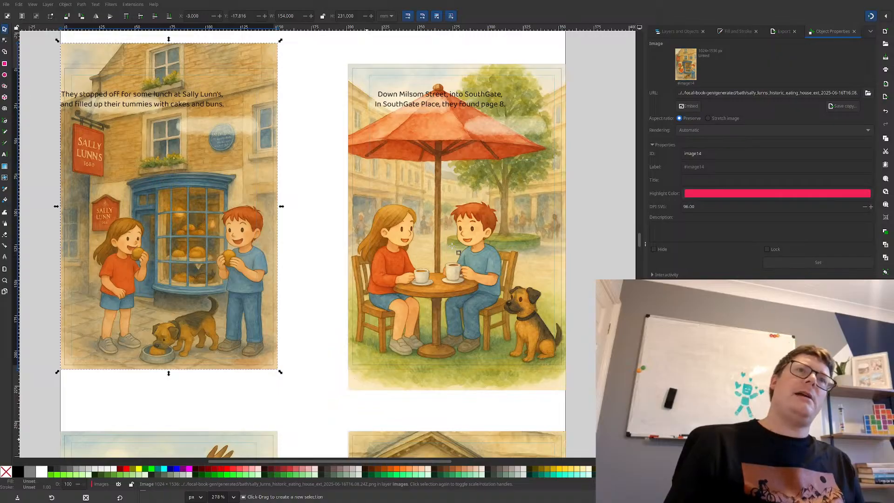
- Examine how the written page sits behind the bakery window's glazing bars, both close up and within the wider illustration
scroll(451, 246, down, 2)
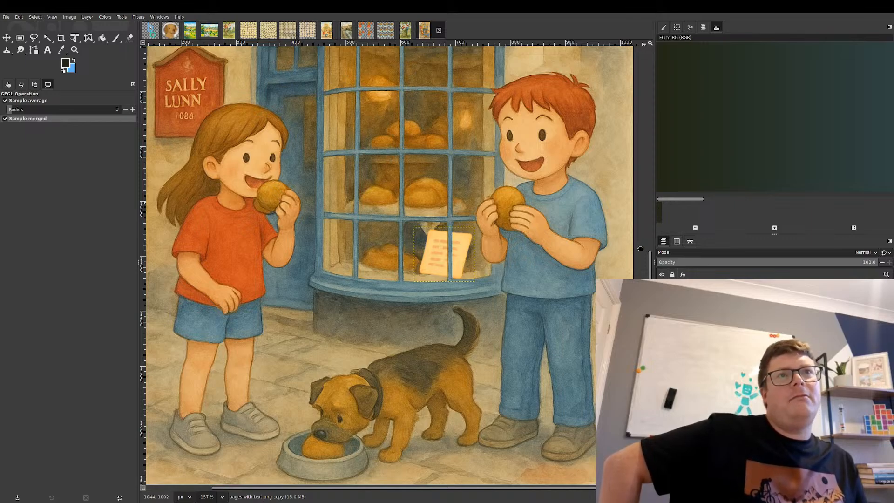
scroll(363, 277, down, 4)
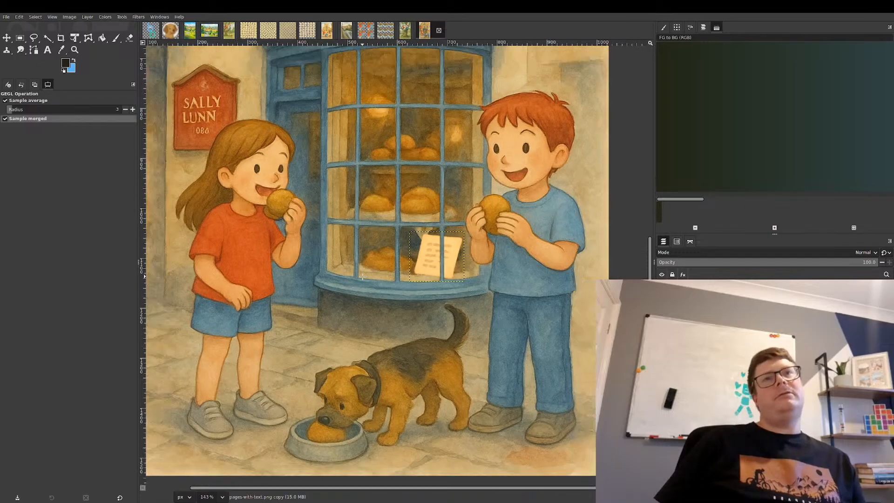
scroll(362, 277, up, 5)
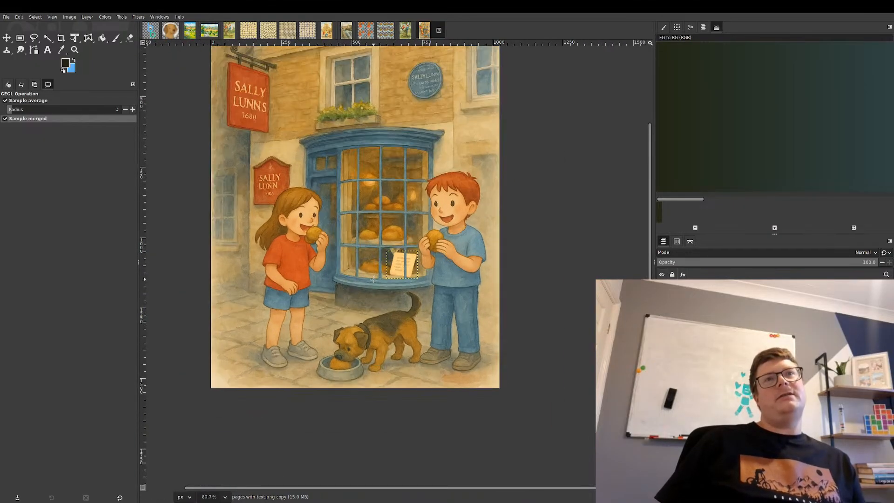
scroll(373, 280, up, 2)
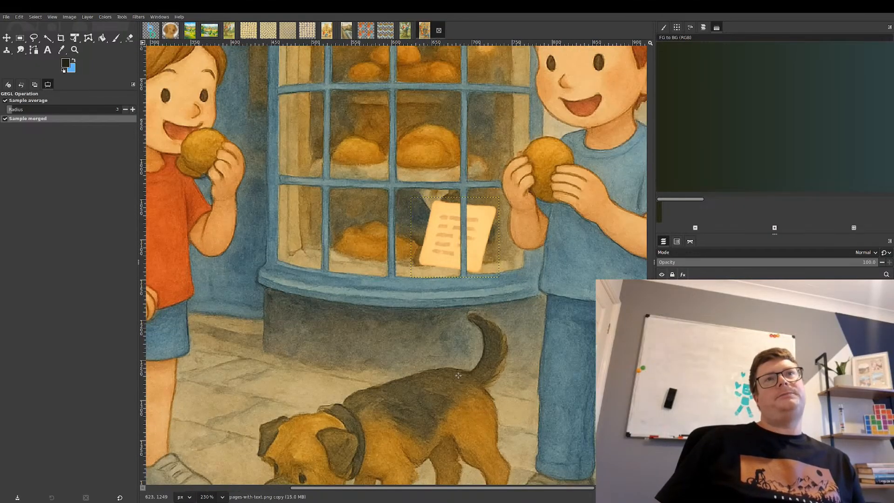
scroll(537, 386, down, 2)
scroll(537, 385, down, 1)
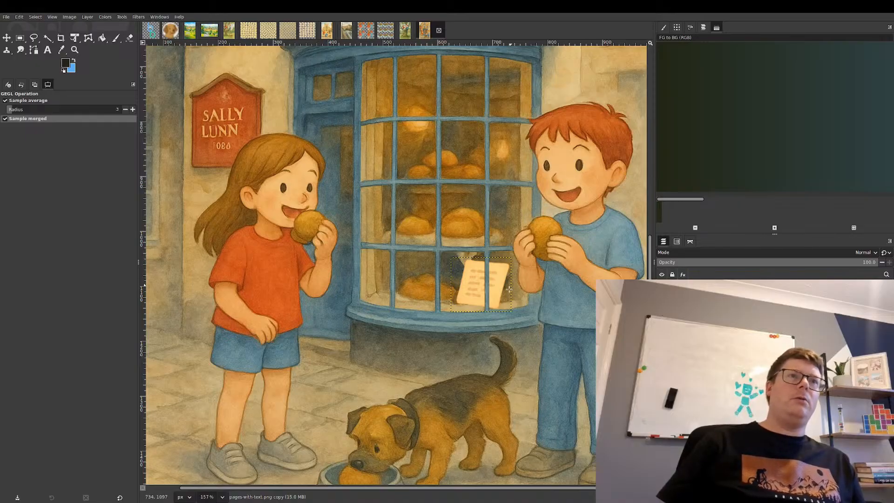
scroll(507, 303, up, 1)
scroll(508, 302, up, 10)
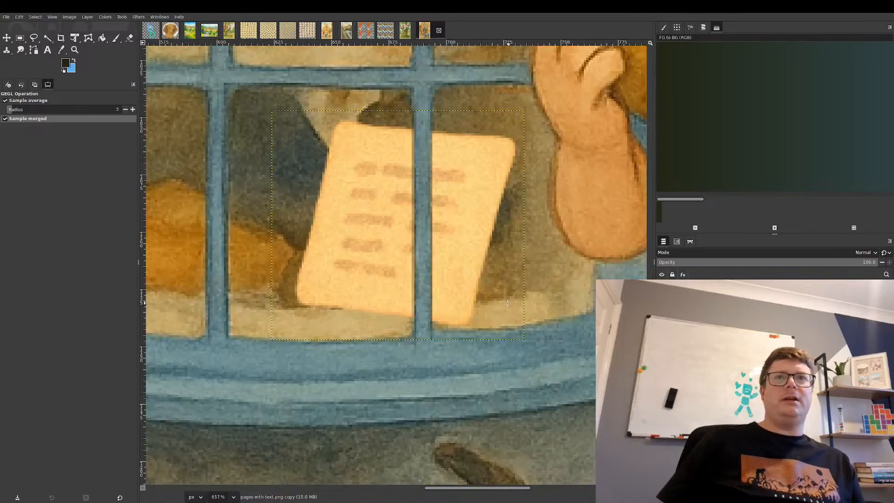
scroll(507, 303, down, 2)
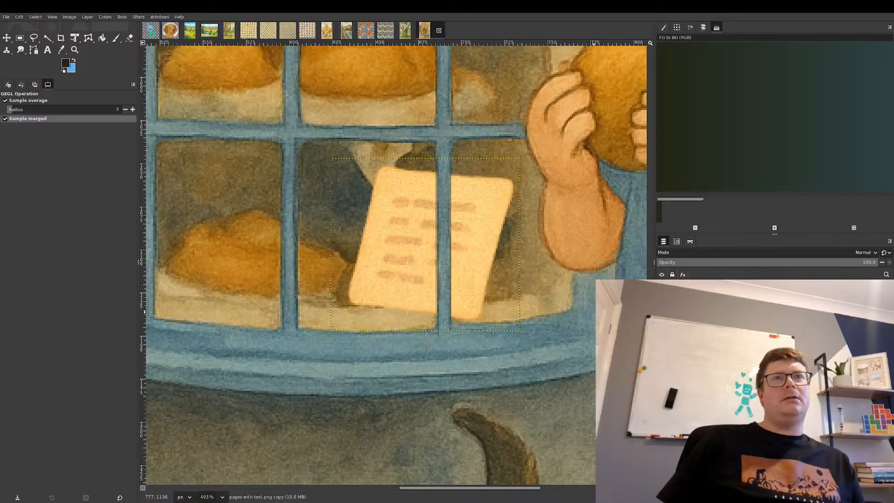
- Select the written page's layer and darken its colour so the paper blends into the dim interior of the bakery window
scroll(437, 228, down, 7)
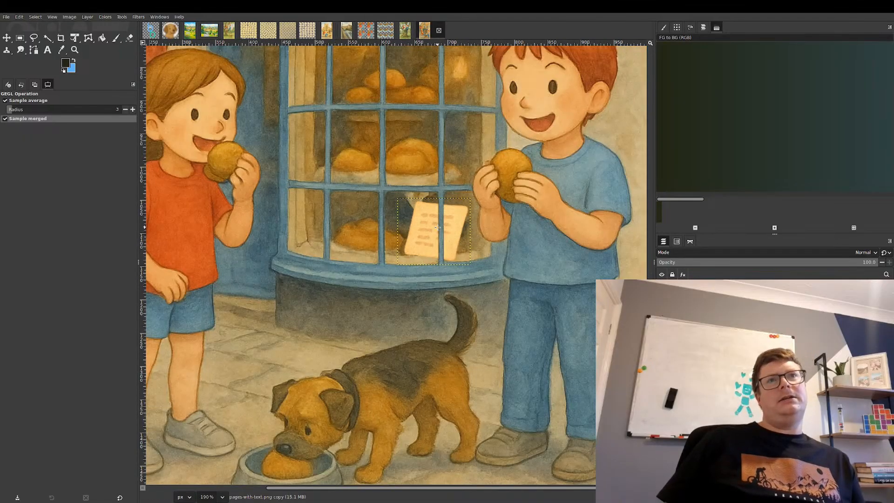
scroll(437, 227, down, 3)
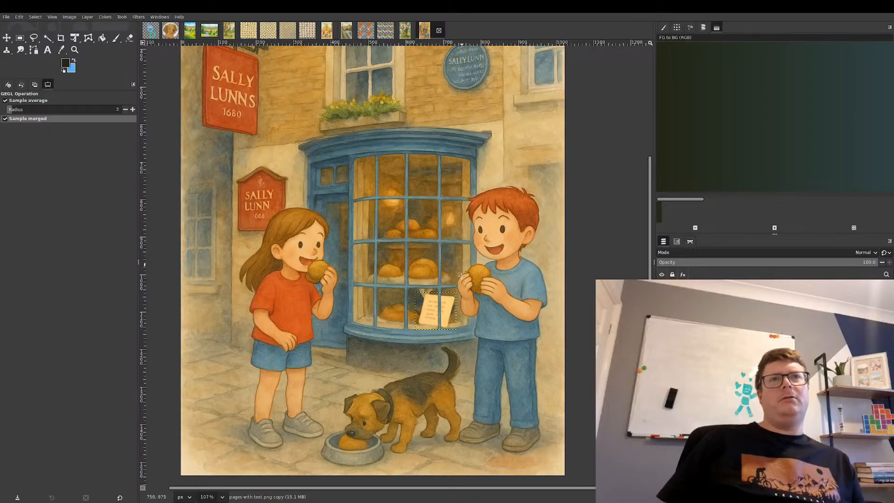
scroll(414, 247, up, 6)
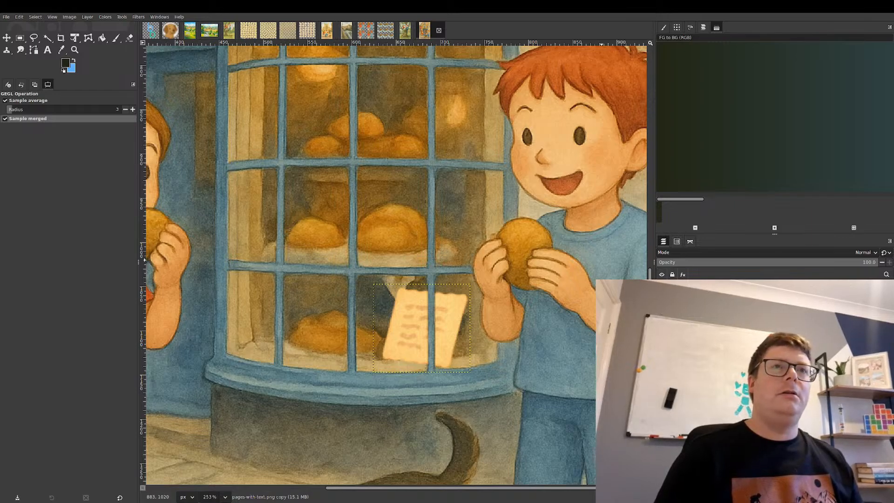
click(20, 38)
click(698, 300)
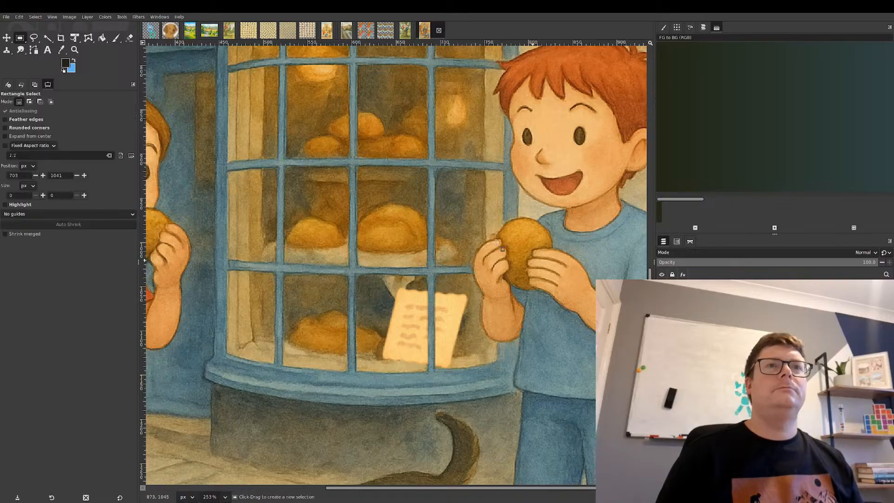
scroll(475, 226, down, 10)
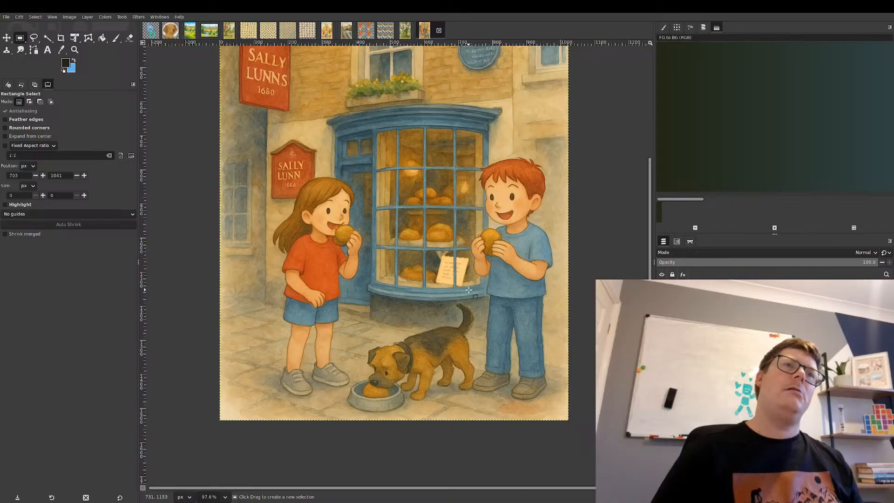
scroll(468, 290, up, 5)
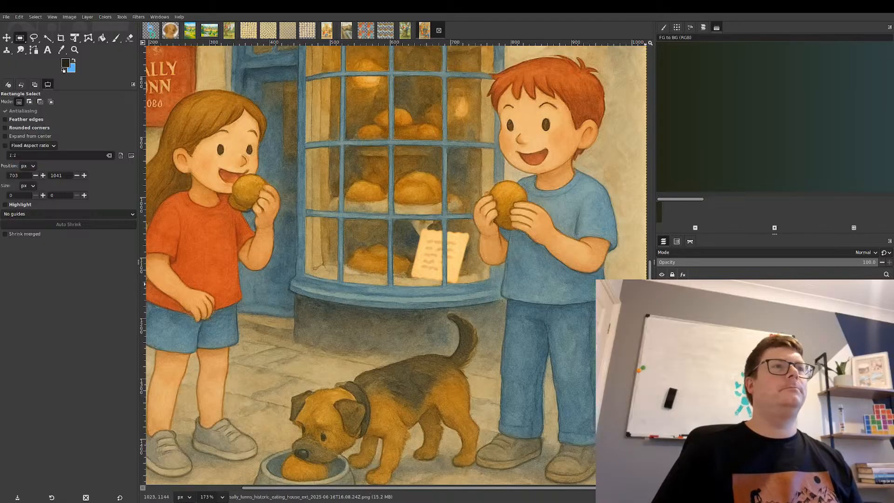
drag(405, 226, 471, 285)
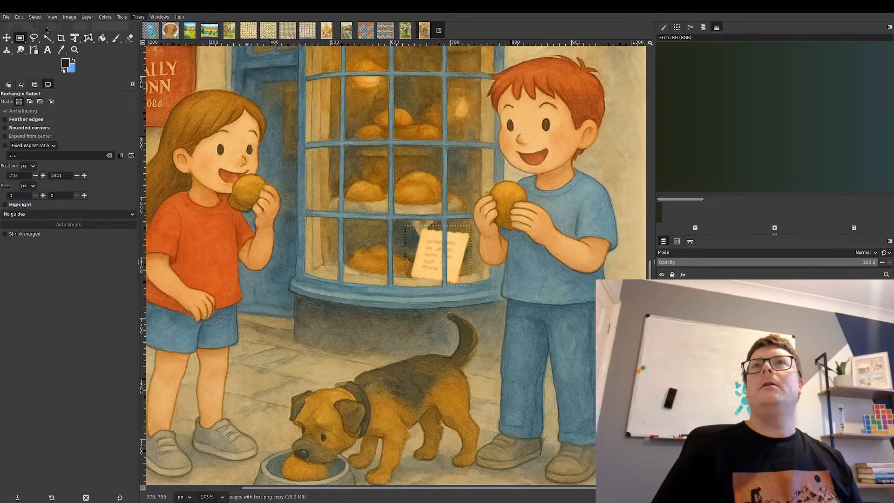
click(127, 49)
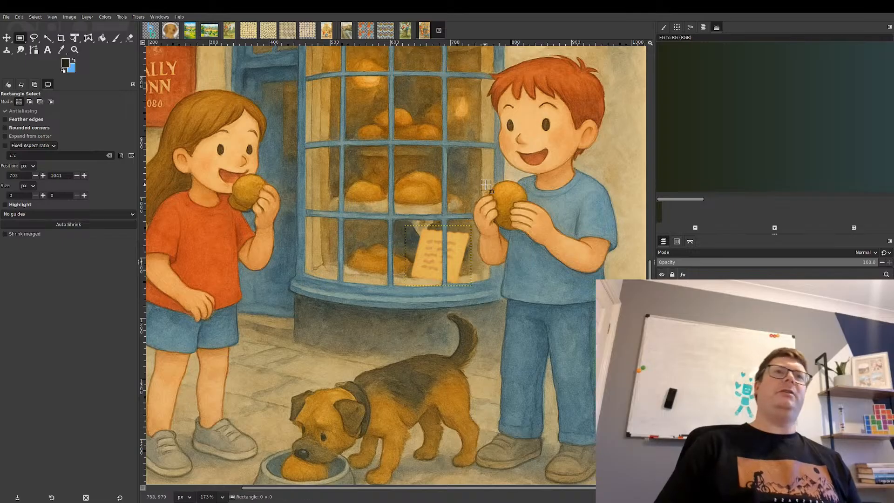
- Examine the toned-down written page and the shop signs, both close up and within the whole Sally Lunn's illustration
scroll(567, 259, down, 5)
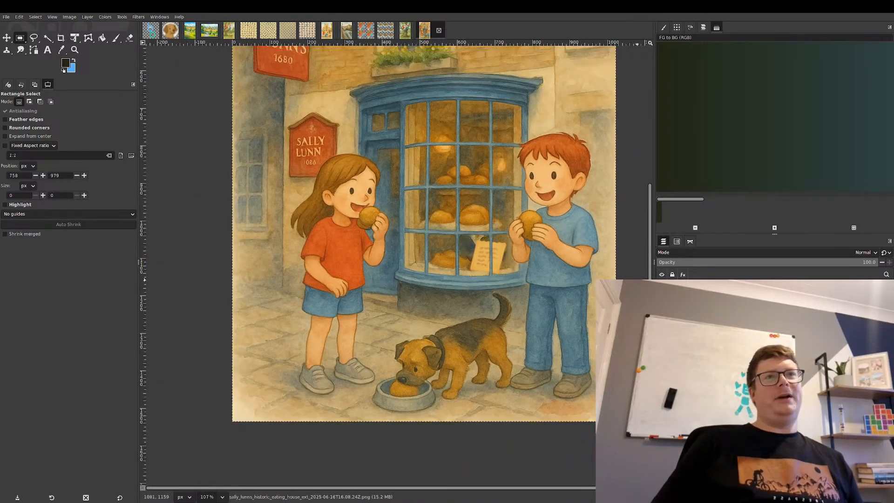
scroll(485, 271, down, 5)
scroll(486, 271, up, 3)
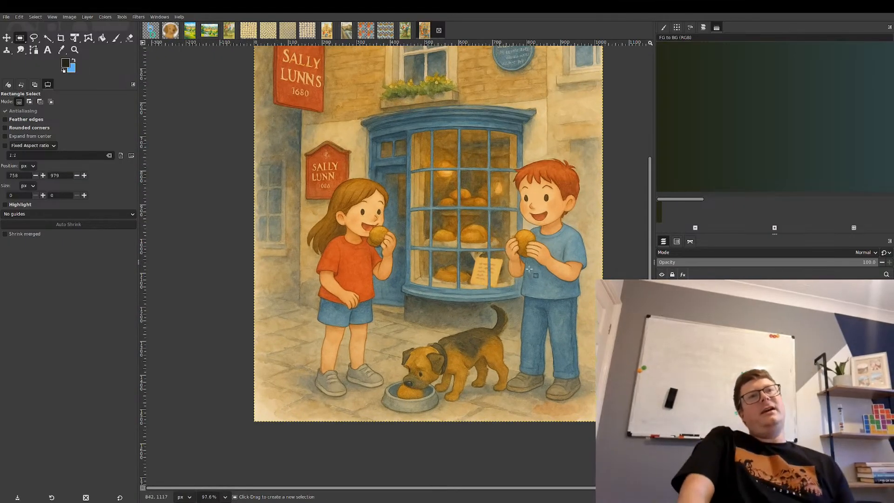
scroll(516, 311, up, 8)
scroll(513, 269, down, 4)
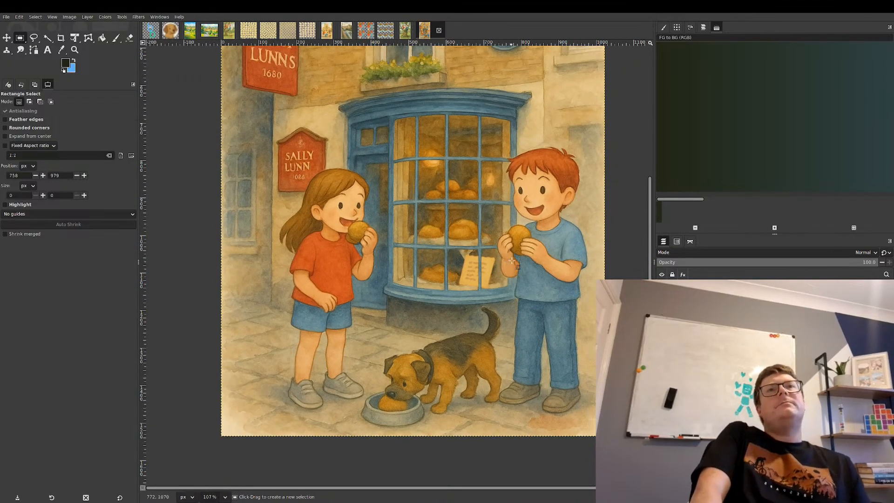
scroll(508, 262, down, 3)
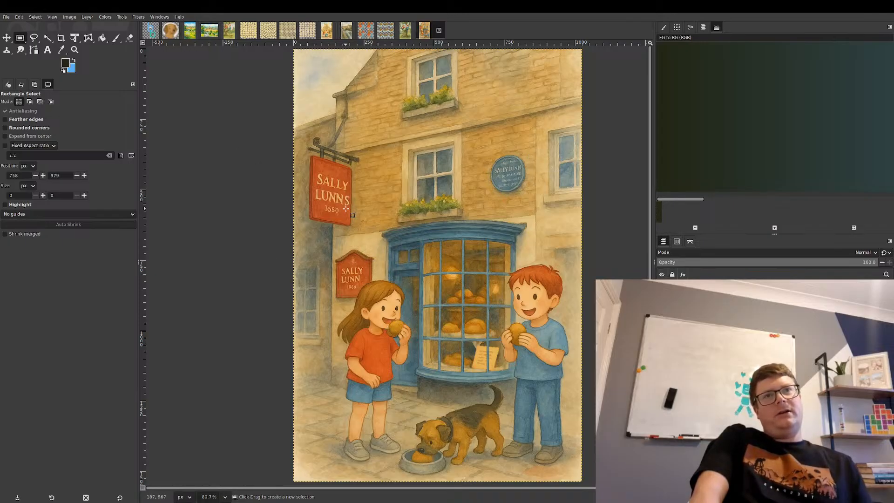
scroll(352, 288, up, 3)
scroll(352, 289, up, 3)
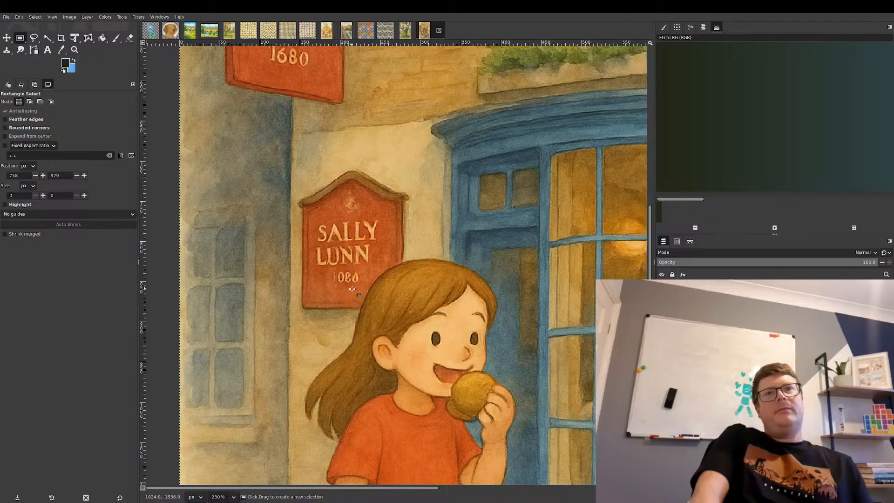
scroll(353, 288, down, 6)
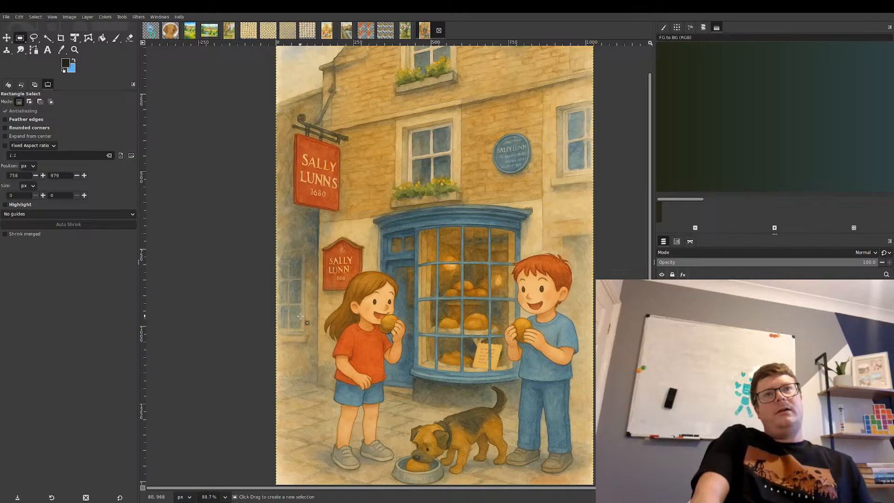
scroll(302, 314, down, 2)
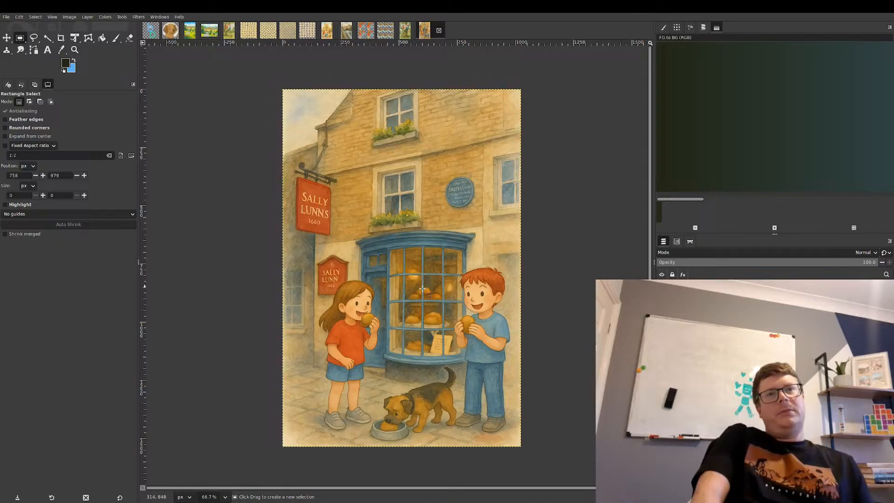
scroll(423, 289, down, 1)
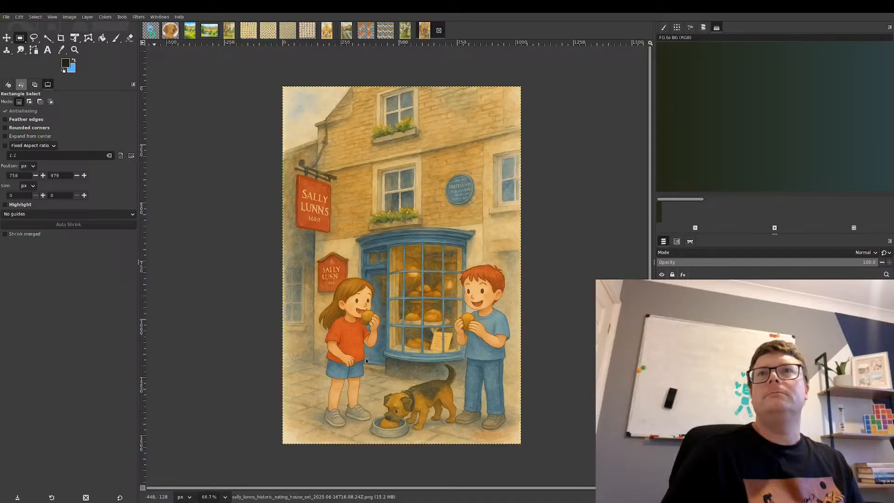
- Save and export the edited Sally Lunn's illustration as a PNG in local-books/bath, then switch to Inkscape
key(ctrl+s)
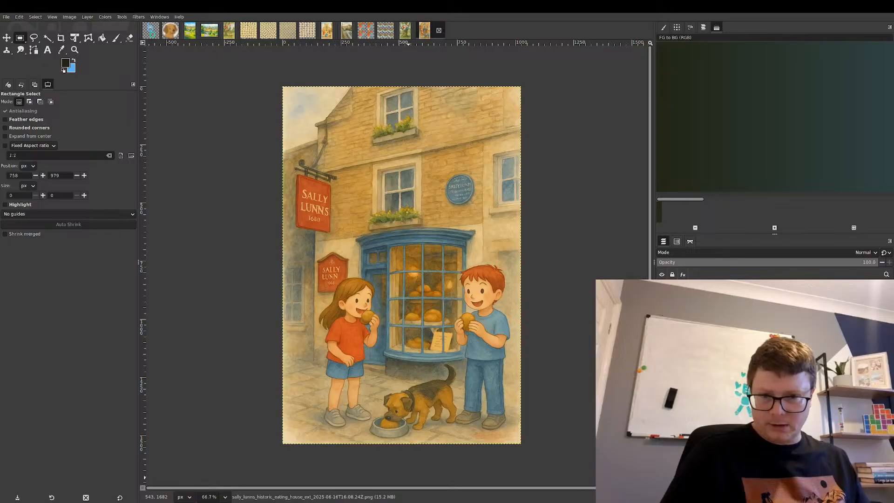
key(ctrl+e)
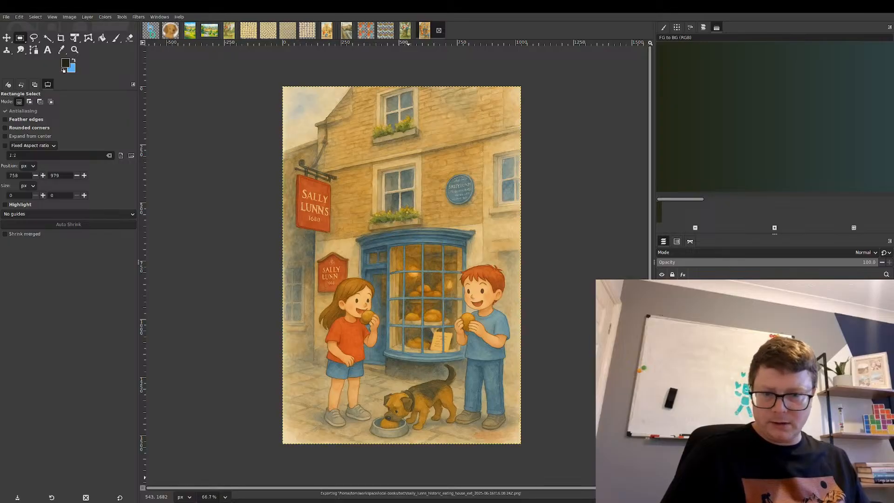
key(alt+Tab)
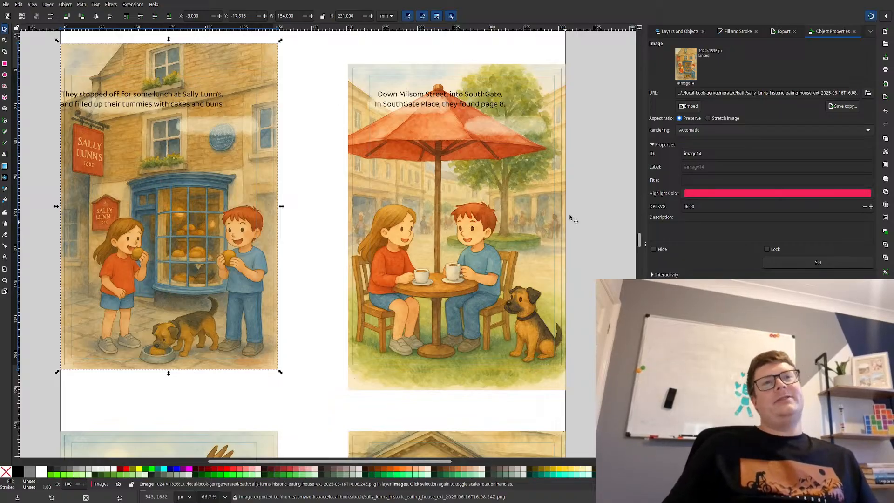
- Relink the Sally Lunn's image to the exported PNG in local-books/bath and deselect it
scroll(518, 215, up, 4)
scroll(519, 215, down, 4)
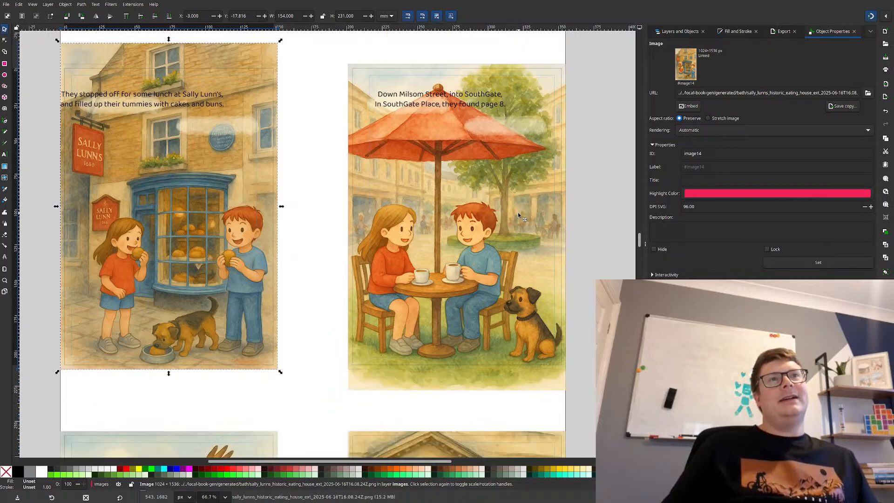
scroll(519, 215, up, 1)
scroll(518, 215, down, 1)
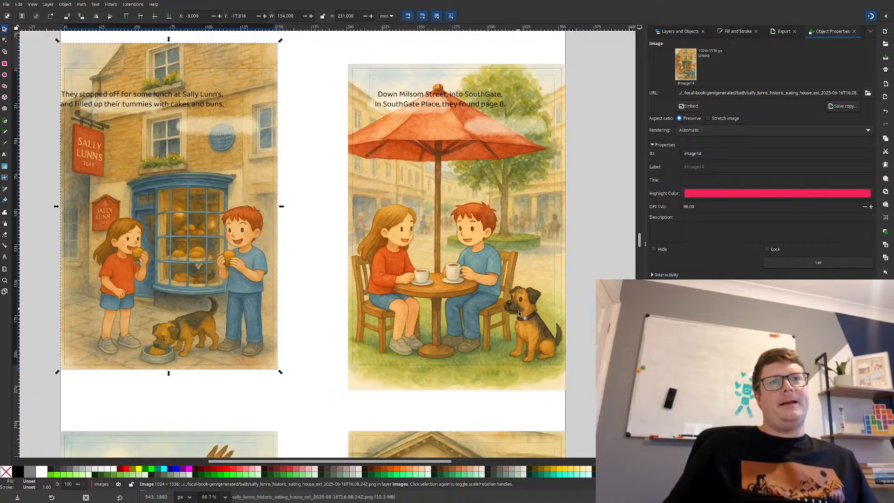
scroll(324, 302, up, 2)
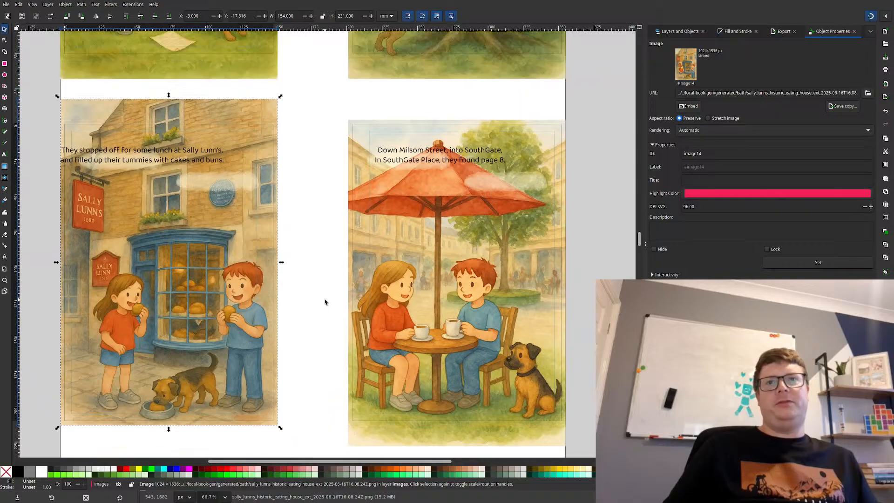
scroll(325, 302, down, 2)
scroll(325, 302, down, 6)
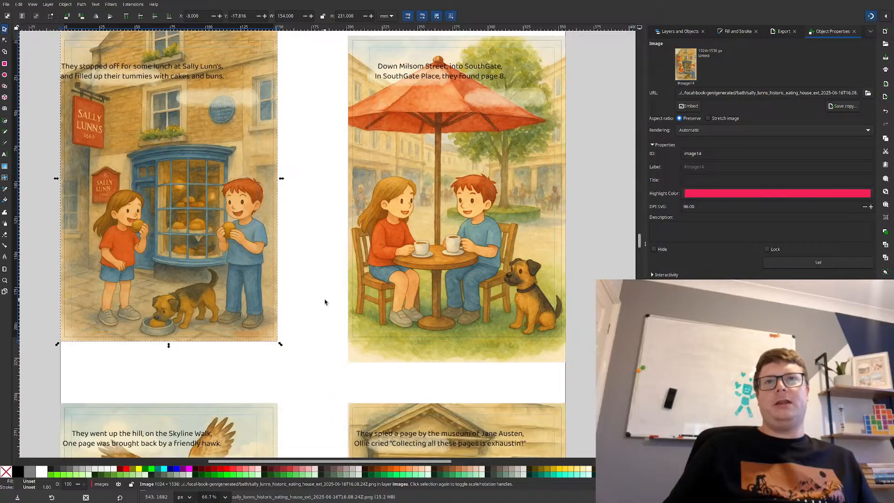
scroll(325, 302, up, 6)
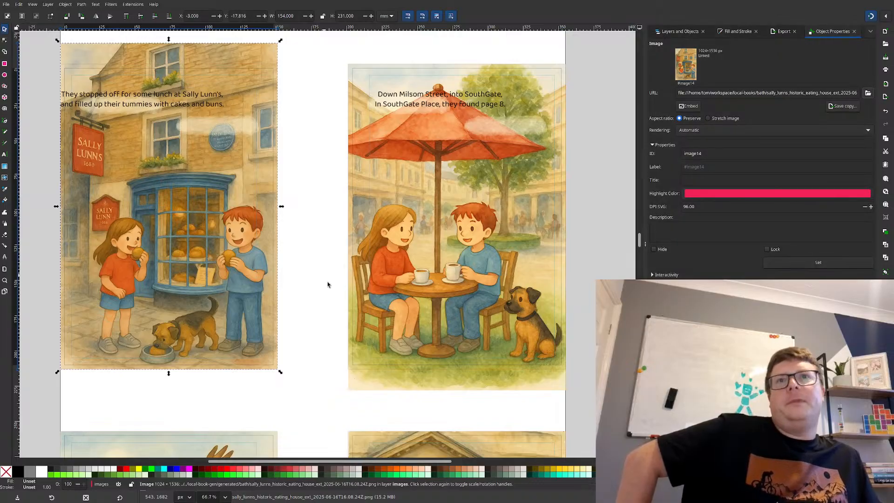
click(320, 265)
- Check the Skyline Walk and Jane Austen museum illustrations for paper pages that match their verses
scroll(321, 259, down, 3)
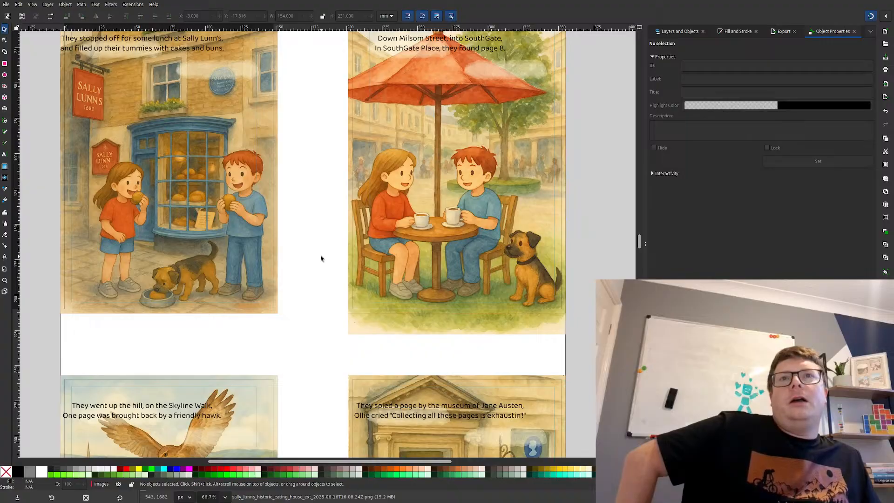
scroll(321, 258, down, 15)
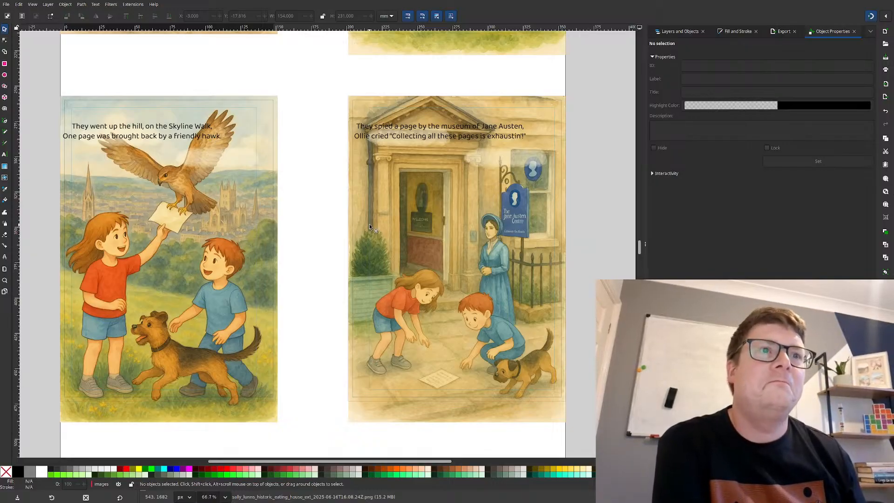
scroll(370, 226, down, 3)
scroll(343, 233, up, 3)
scroll(343, 232, down, 7)
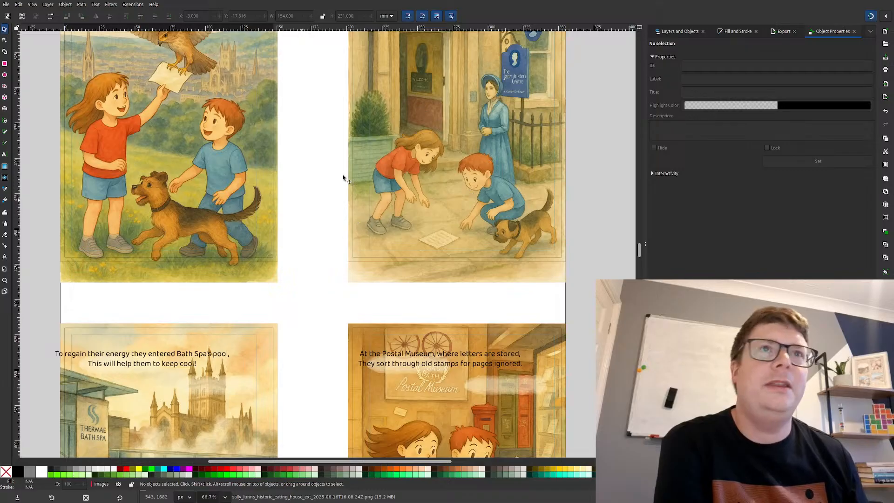
scroll(295, 213, down, 9)
scroll(302, 215, up, 9)
scroll(302, 215, up, 5)
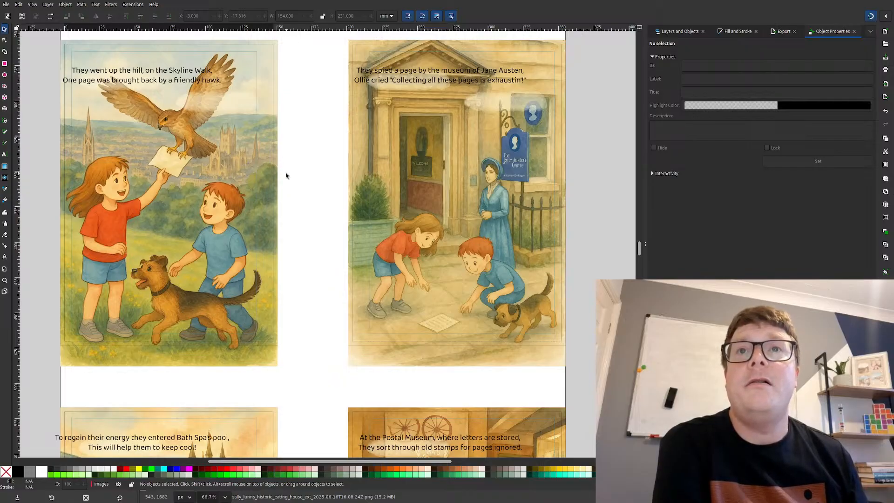
- Check the illustrations from the Bath Spa pool and Postal Museum through to Prior Park for missing paper pages
scroll(283, 225, down, 18)
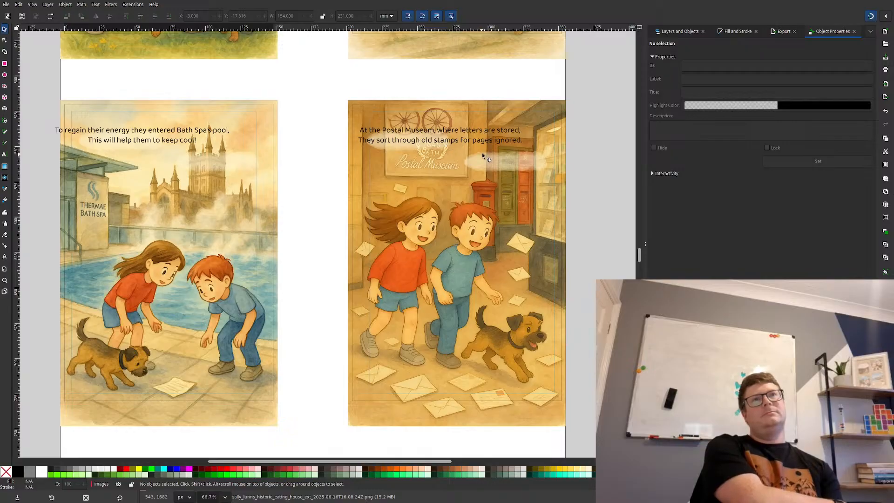
scroll(484, 163, down, 15)
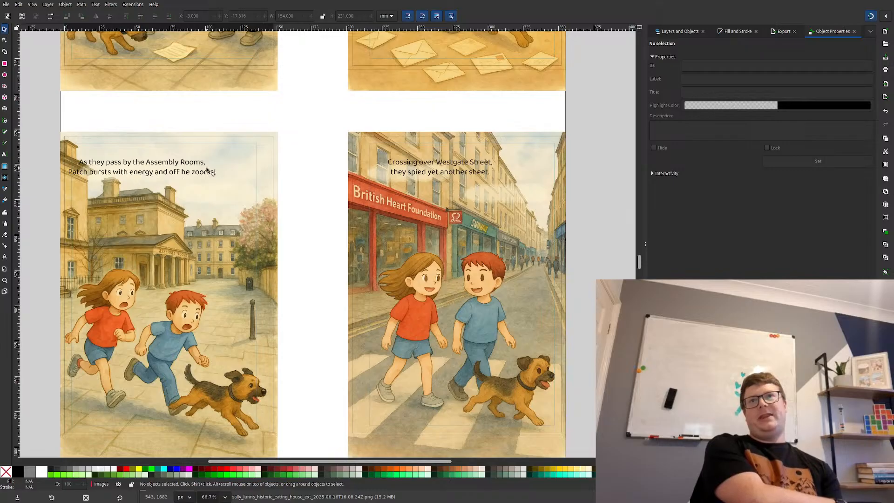
scroll(251, 195, down, 3)
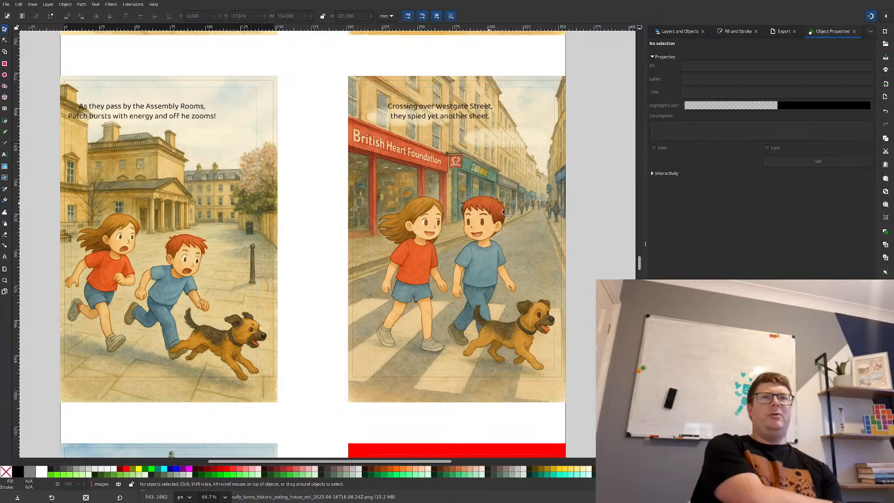
scroll(463, 236, down, 6)
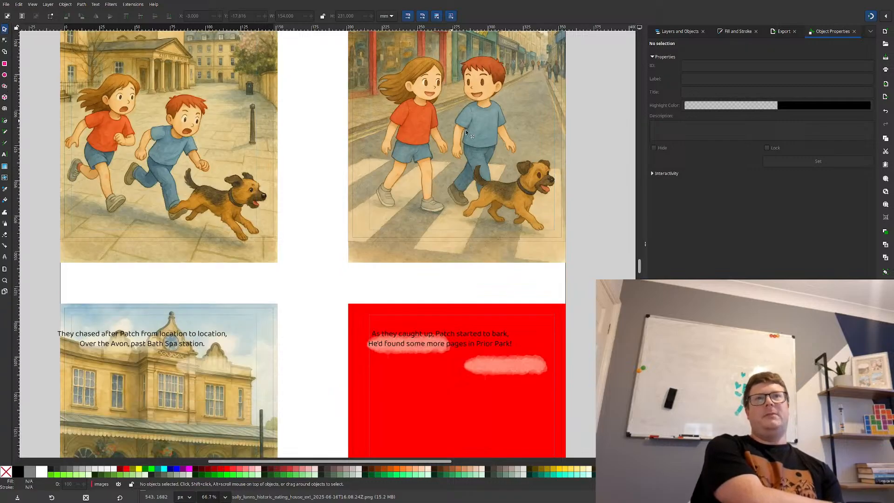
scroll(537, 228, down, 7)
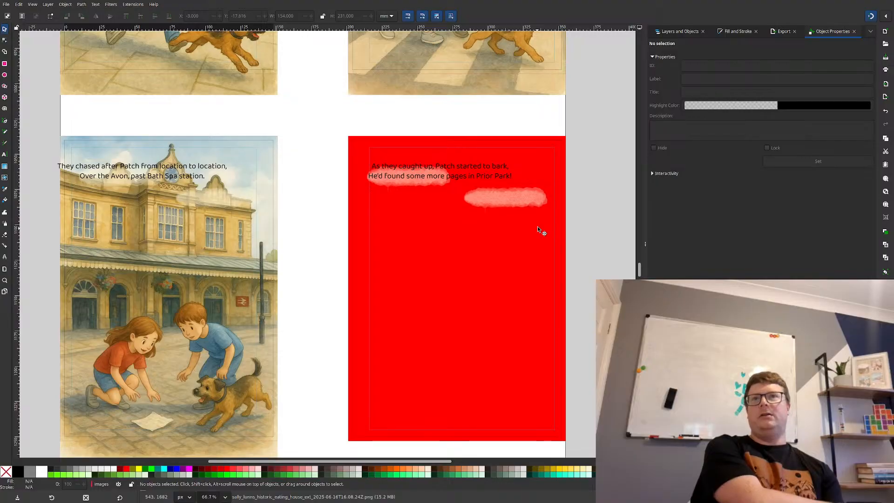
scroll(537, 228, down, 1)
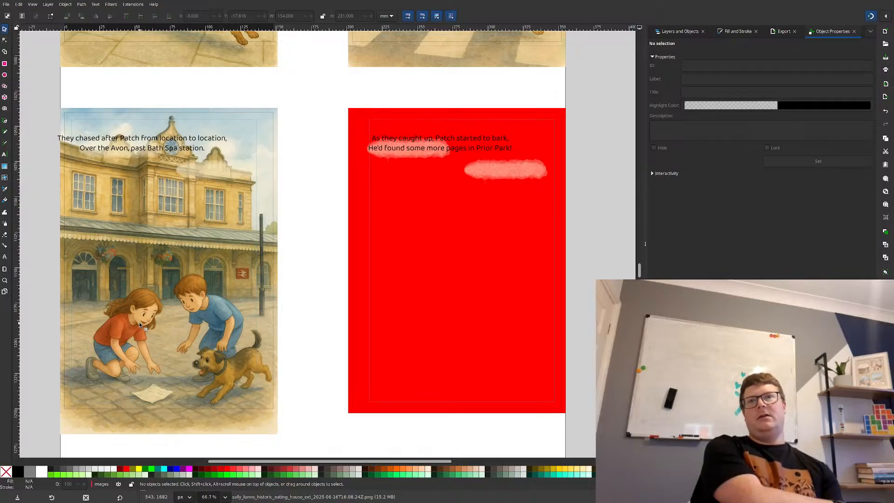
scroll(222, 285, up, 10)
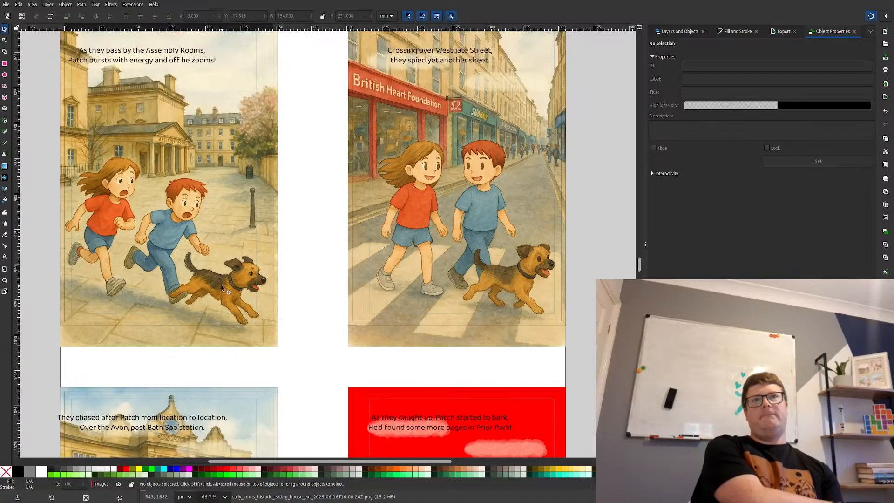
- Compare the illustrations with their verses from Bath Spa station and Prior Park back to the Skyline Walk and Jane Austen museum
scroll(222, 285, down, 9)
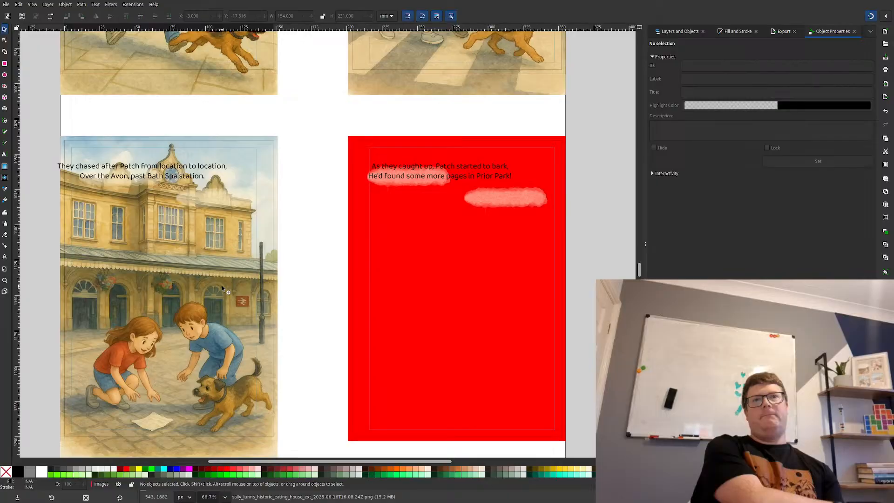
scroll(221, 284, down, 1)
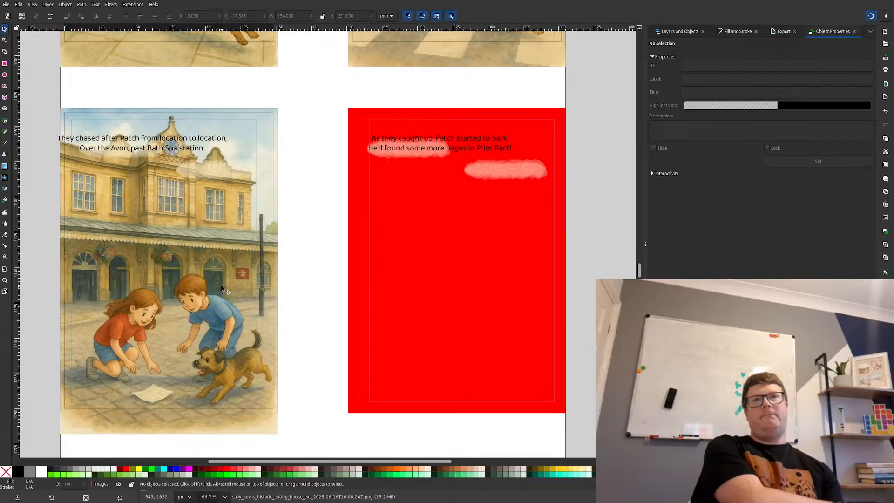
scroll(221, 285, up, 17)
scroll(238, 298, up, 6)
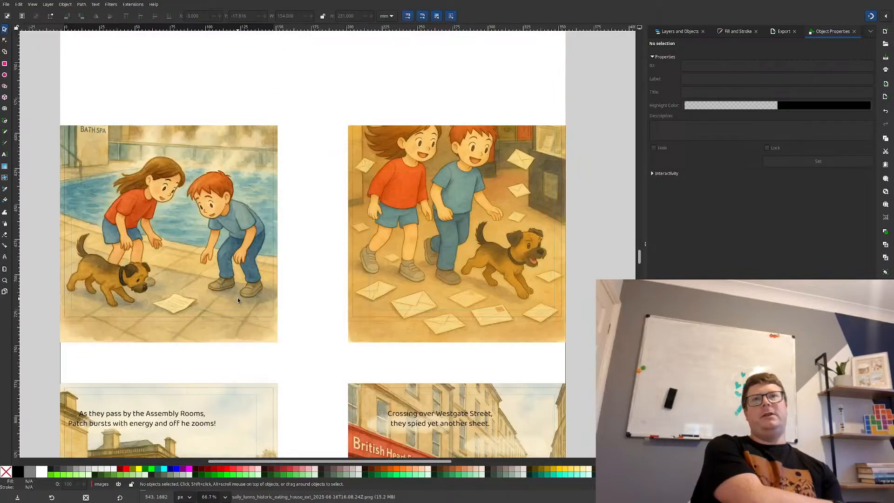
scroll(237, 298, down, 6)
scroll(233, 308, down, 4)
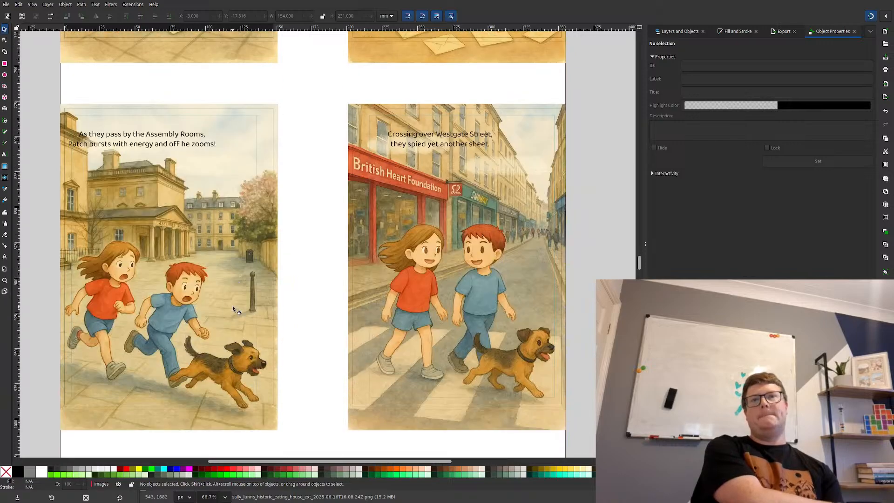
scroll(266, 315, up, 11)
scroll(261, 314, up, 12)
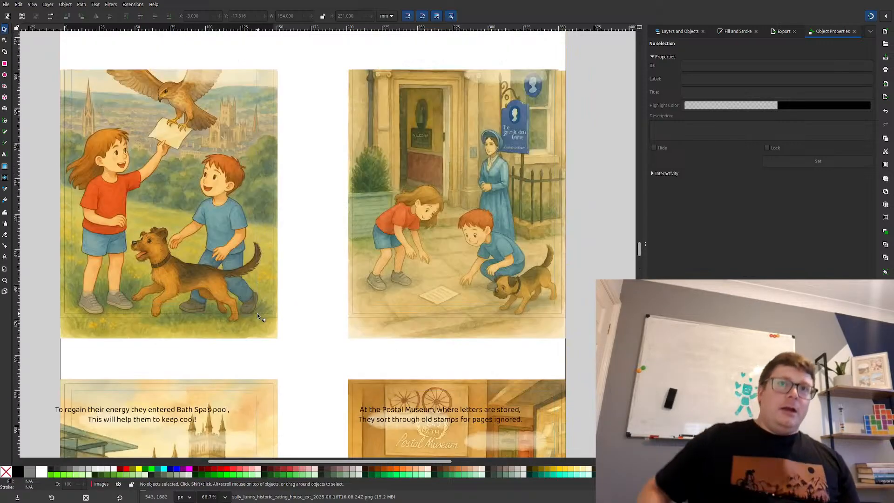
scroll(257, 312, down, 11)
scroll(279, 308, up, 10)
scroll(288, 302, up, 15)
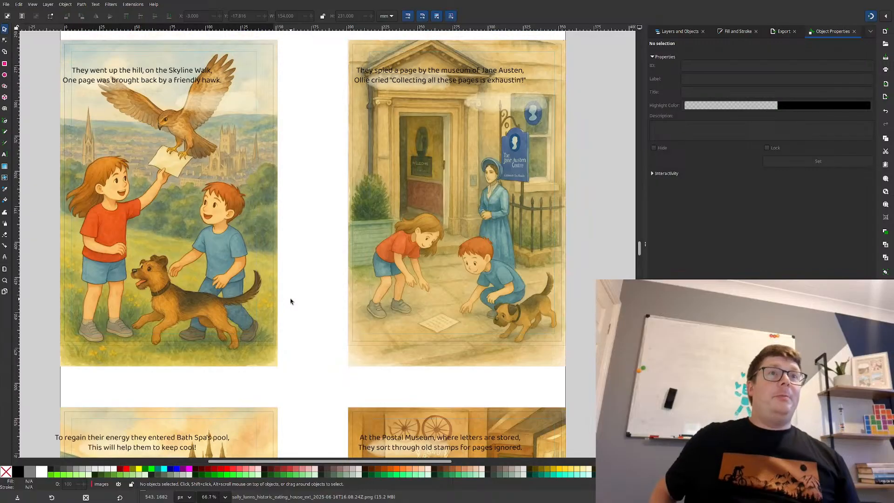
- Review the earlier spreads from Sally Lunn's and SouthGate back to the opening pages where Patch runs into the study
scroll(291, 301, up, 14)
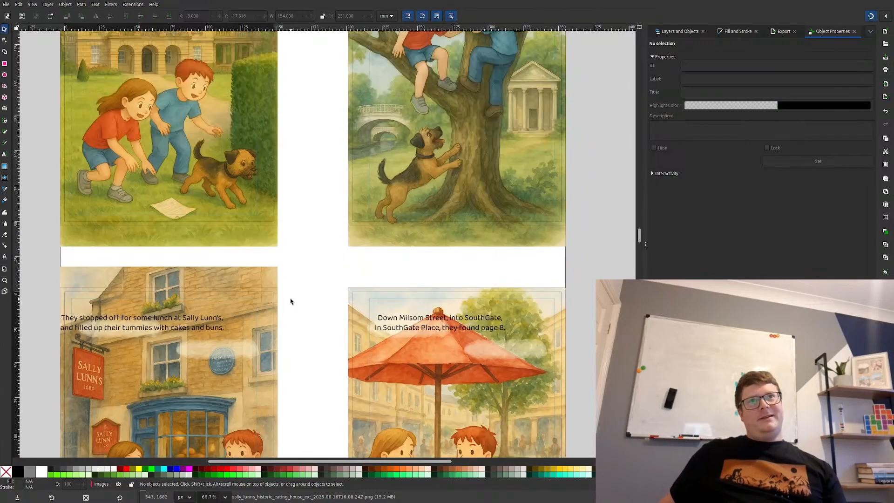
scroll(291, 302, up, 16)
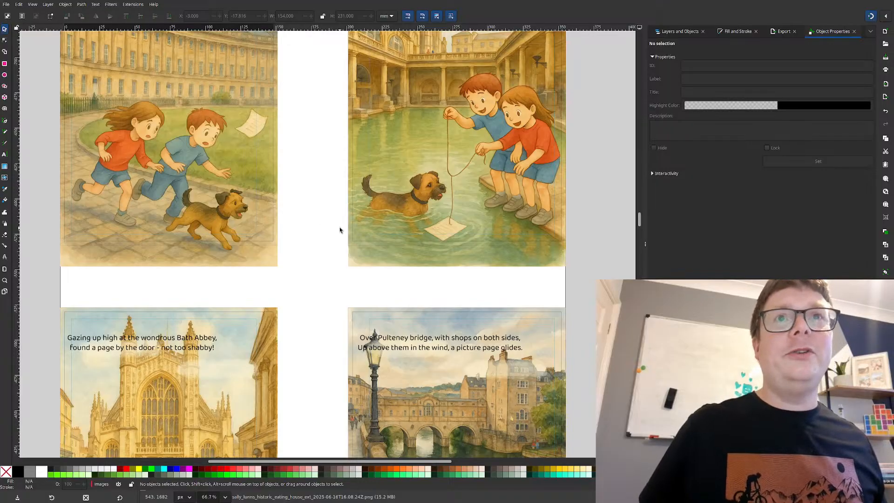
scroll(335, 228, up, 15)
scroll(327, 228, up, 20)
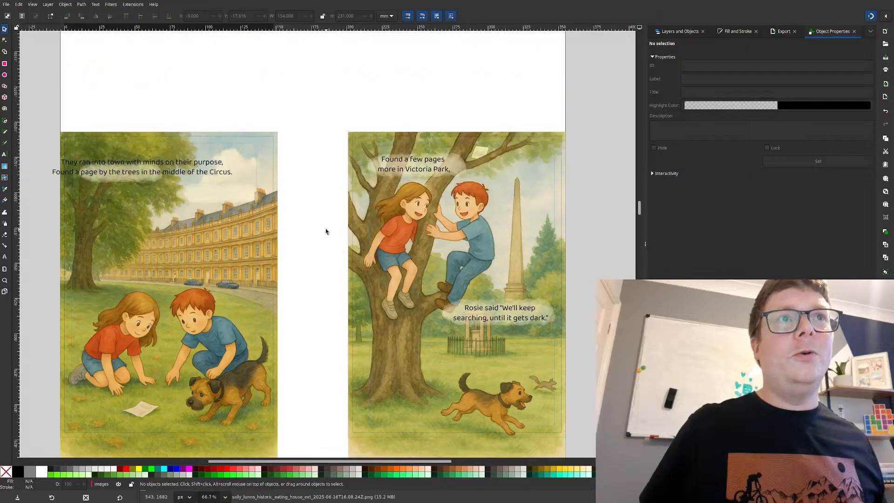
scroll(316, 265, up, 20)
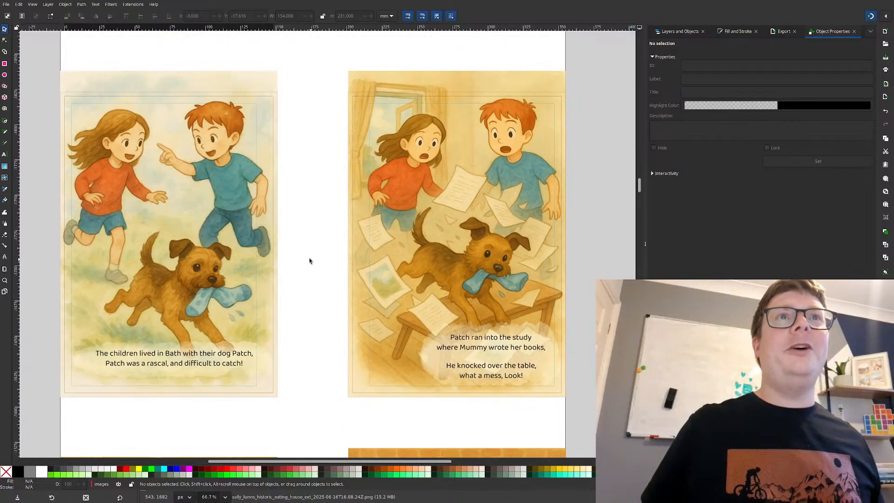
scroll(310, 260, down, 6)
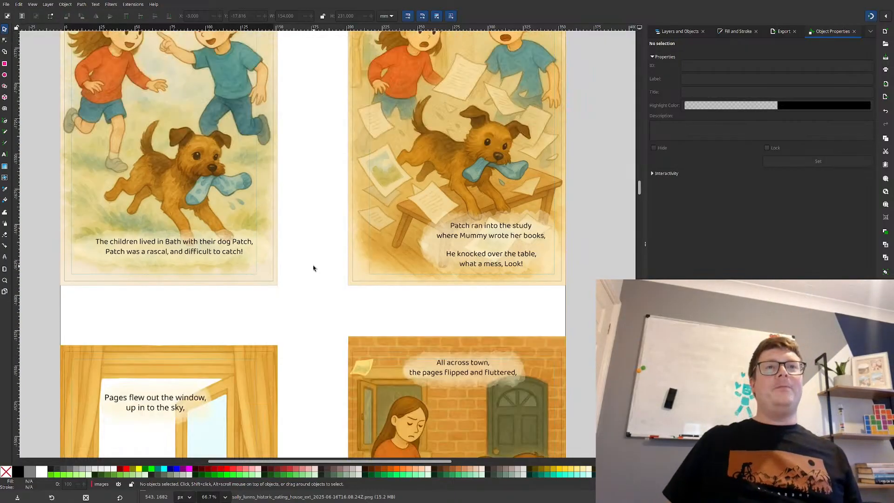
scroll(311, 265, up, 8)
scroll(312, 289, down, 20)
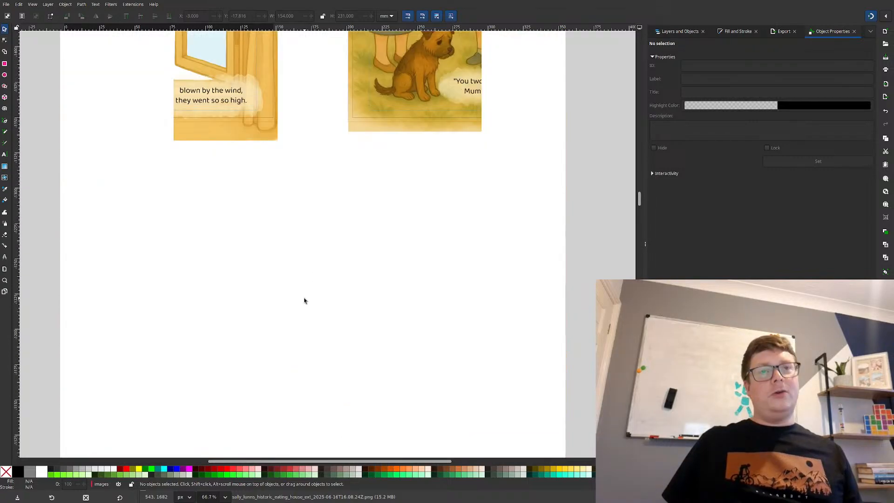